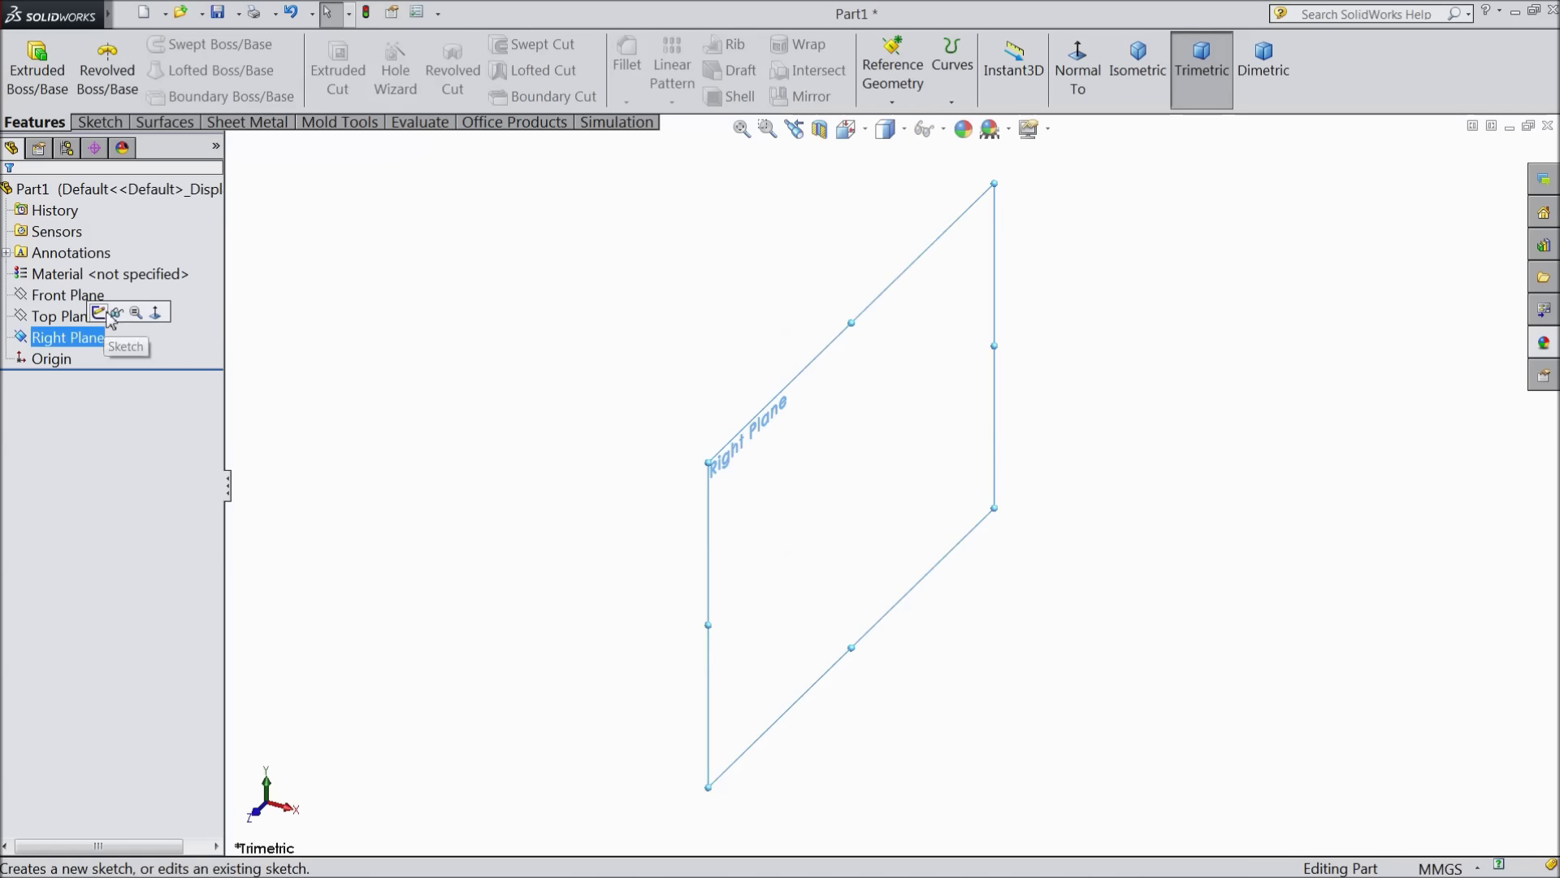
Open Sketch1 on the Right Plane with the Sketch tools showing
click(98, 313)
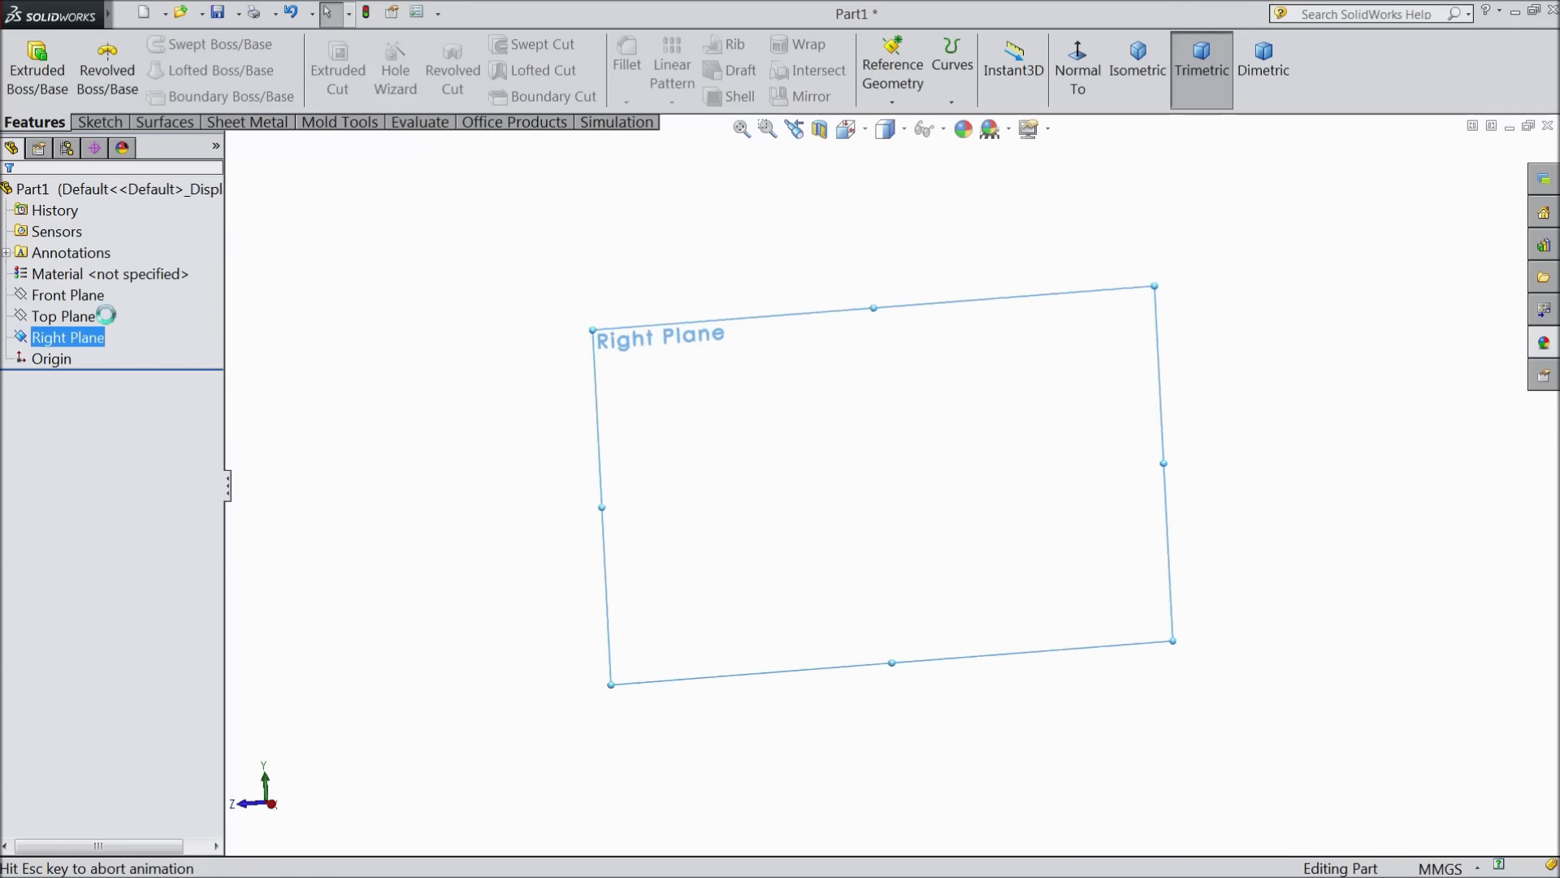
click(100, 123)
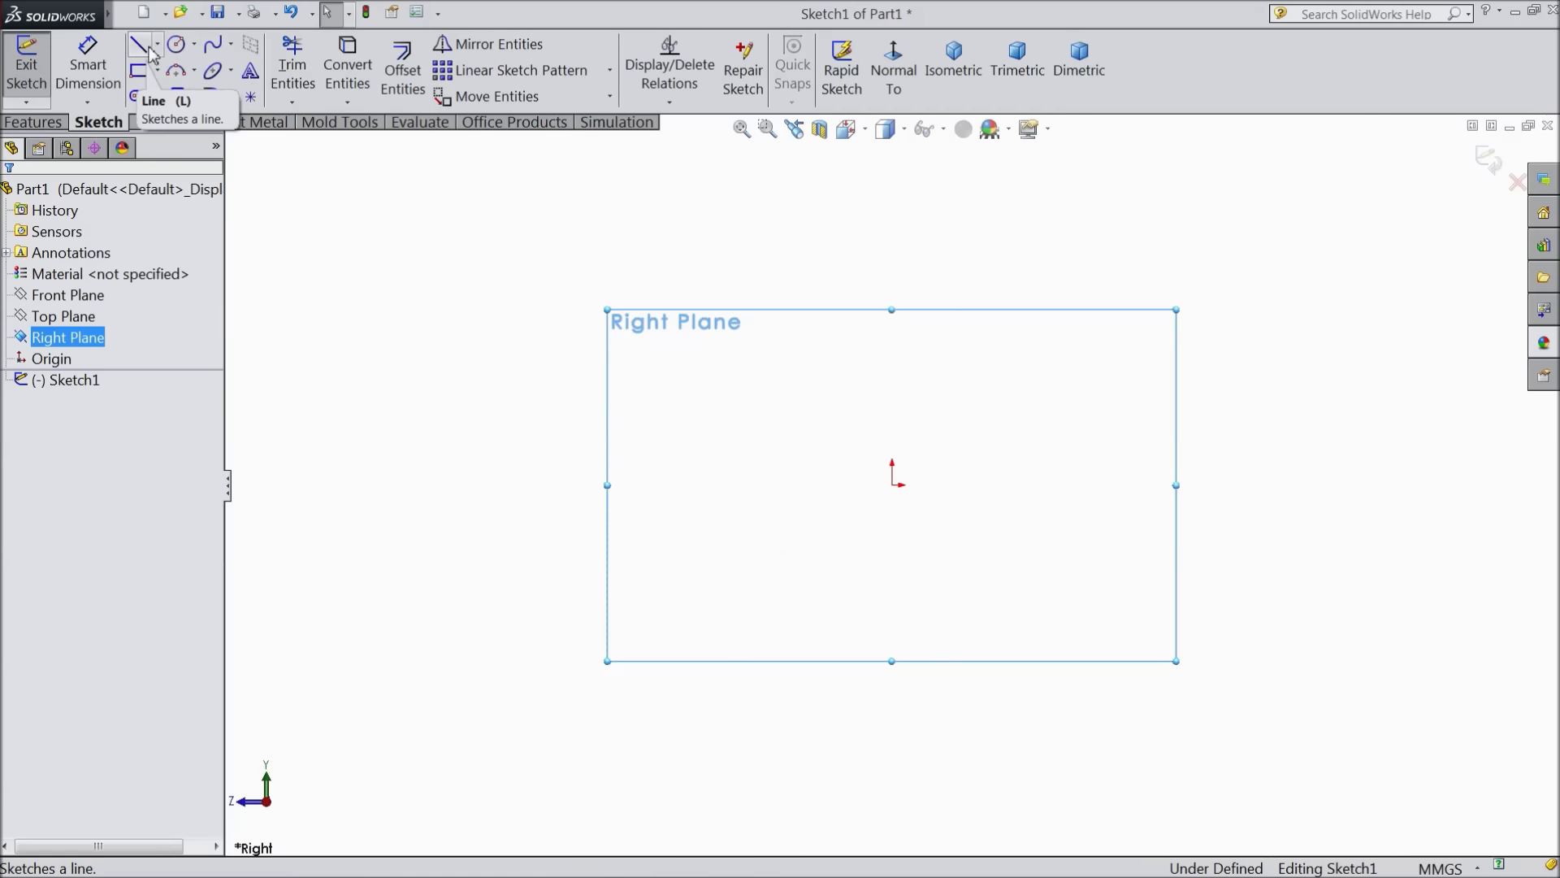
Draw straight lines from the origin: a short right side, bottom edge, tall left side and small top notch
click(150, 51)
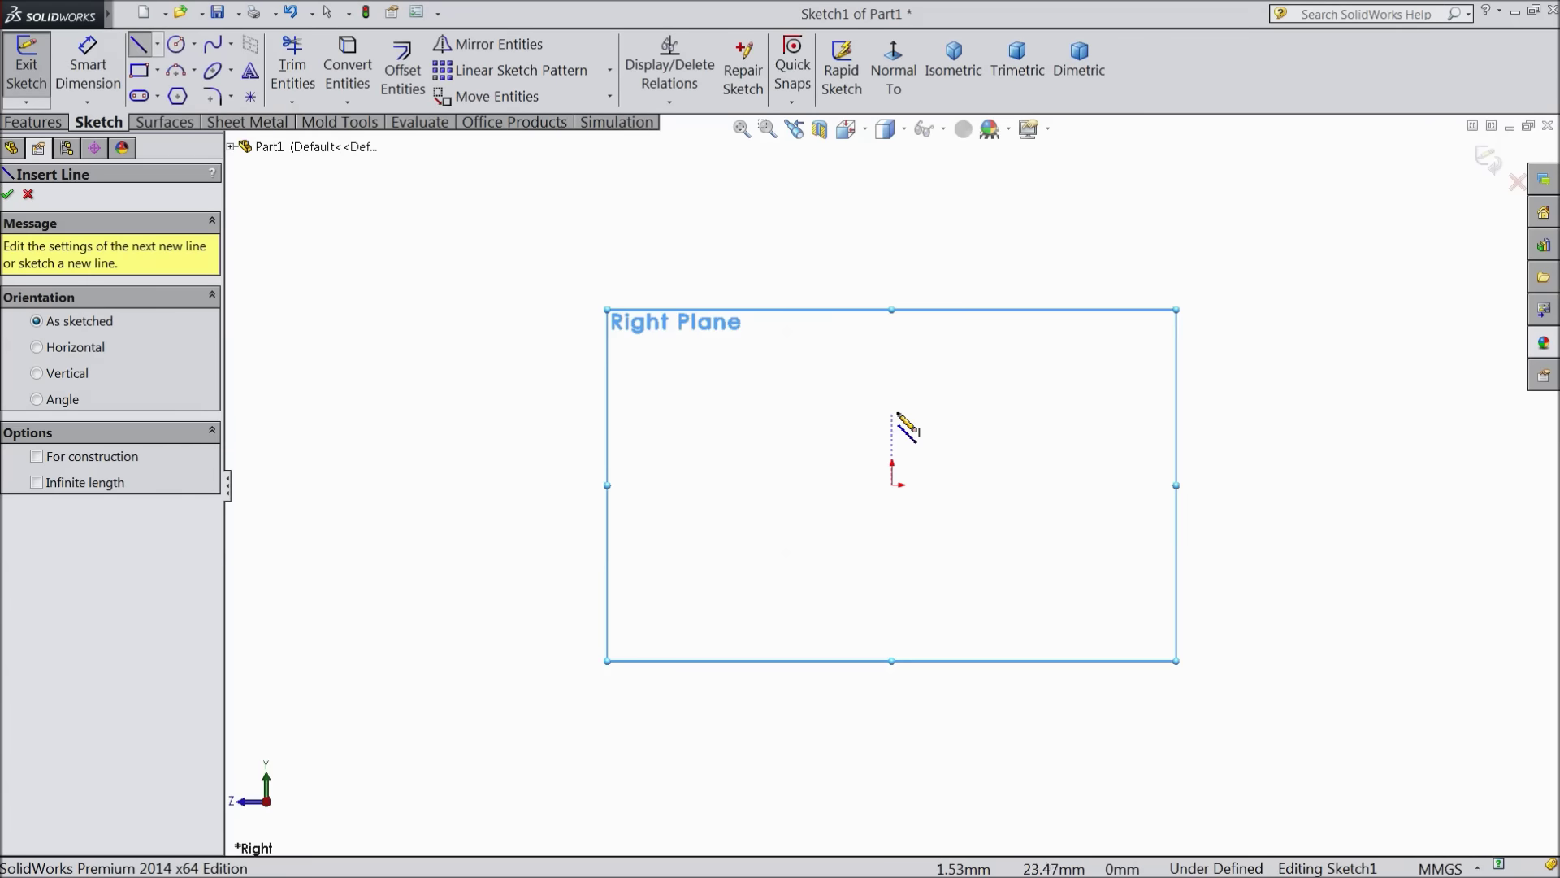
drag(892, 406, 892, 485)
click(504, 485)
scroll(520, 195, up, 2)
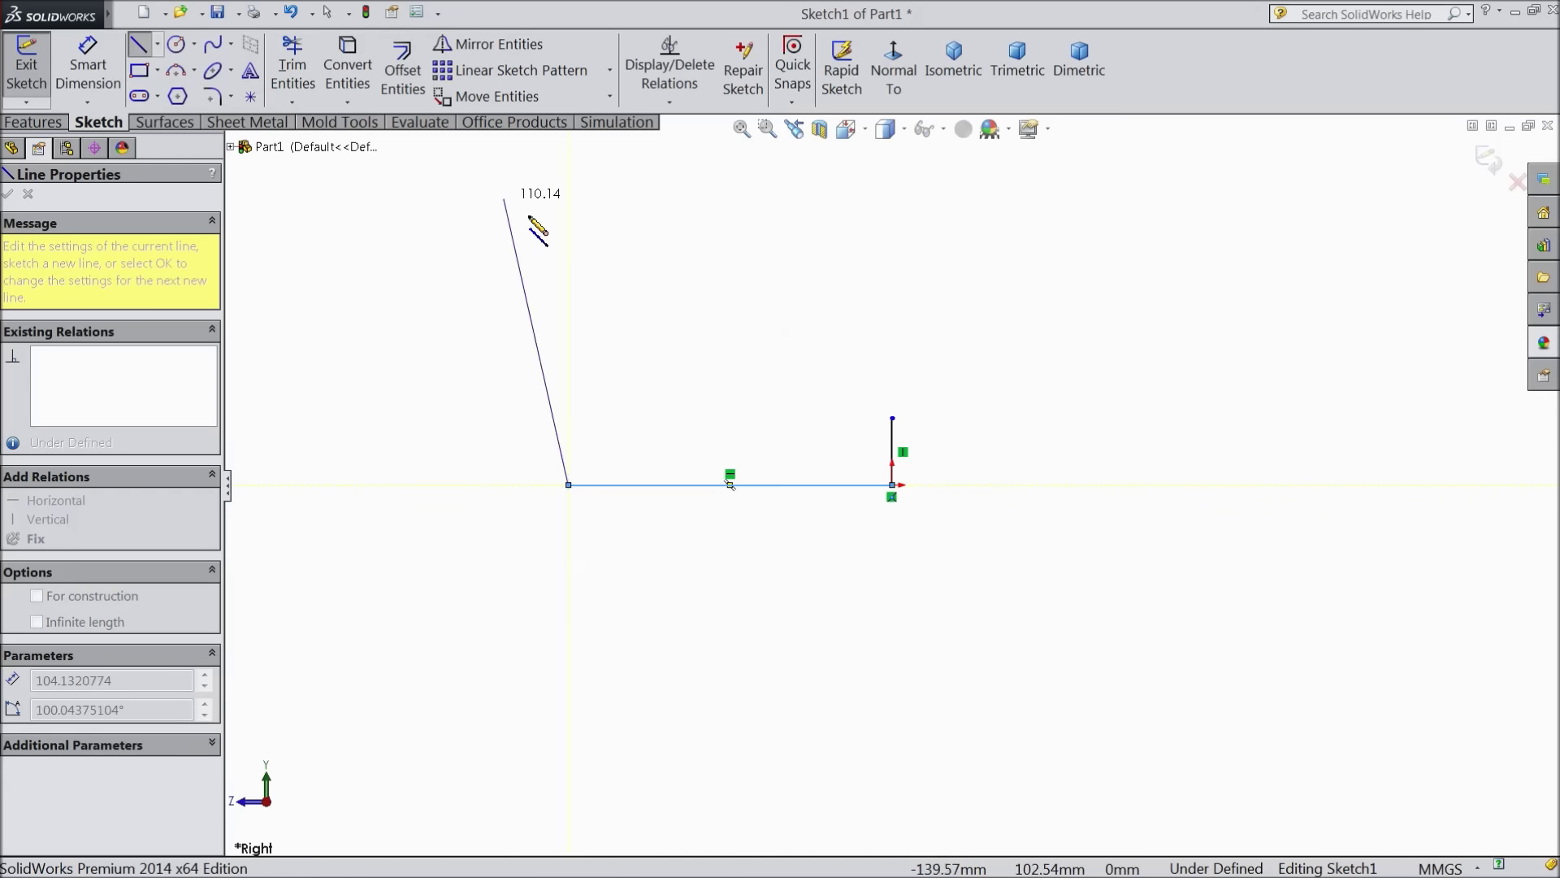
click(568, 158)
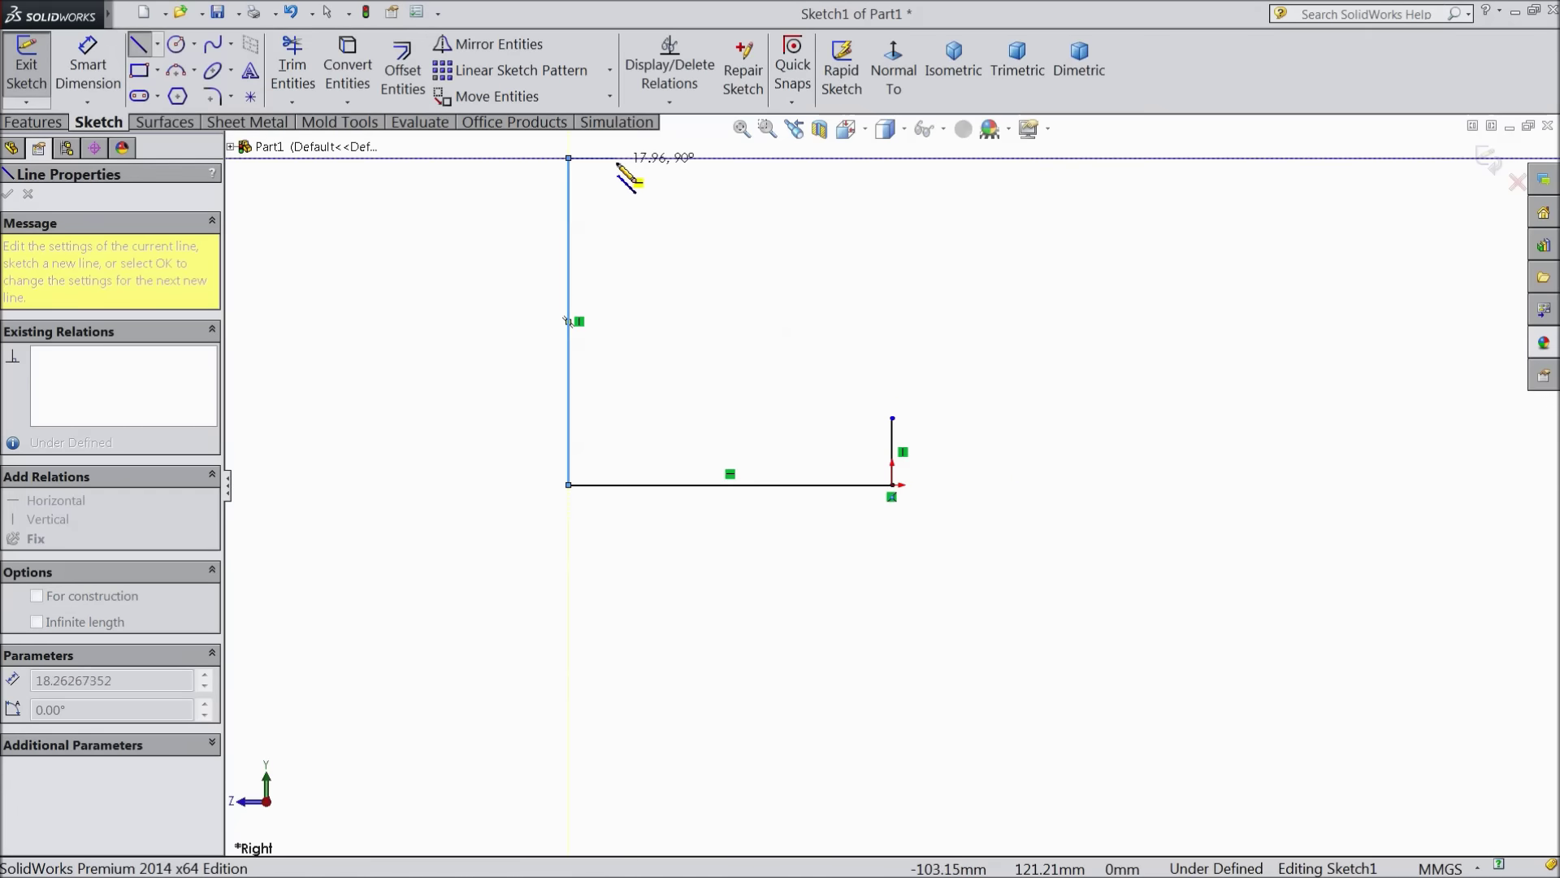
click(618, 158)
click(619, 218)
right_click(638, 207)
click(642, 163)
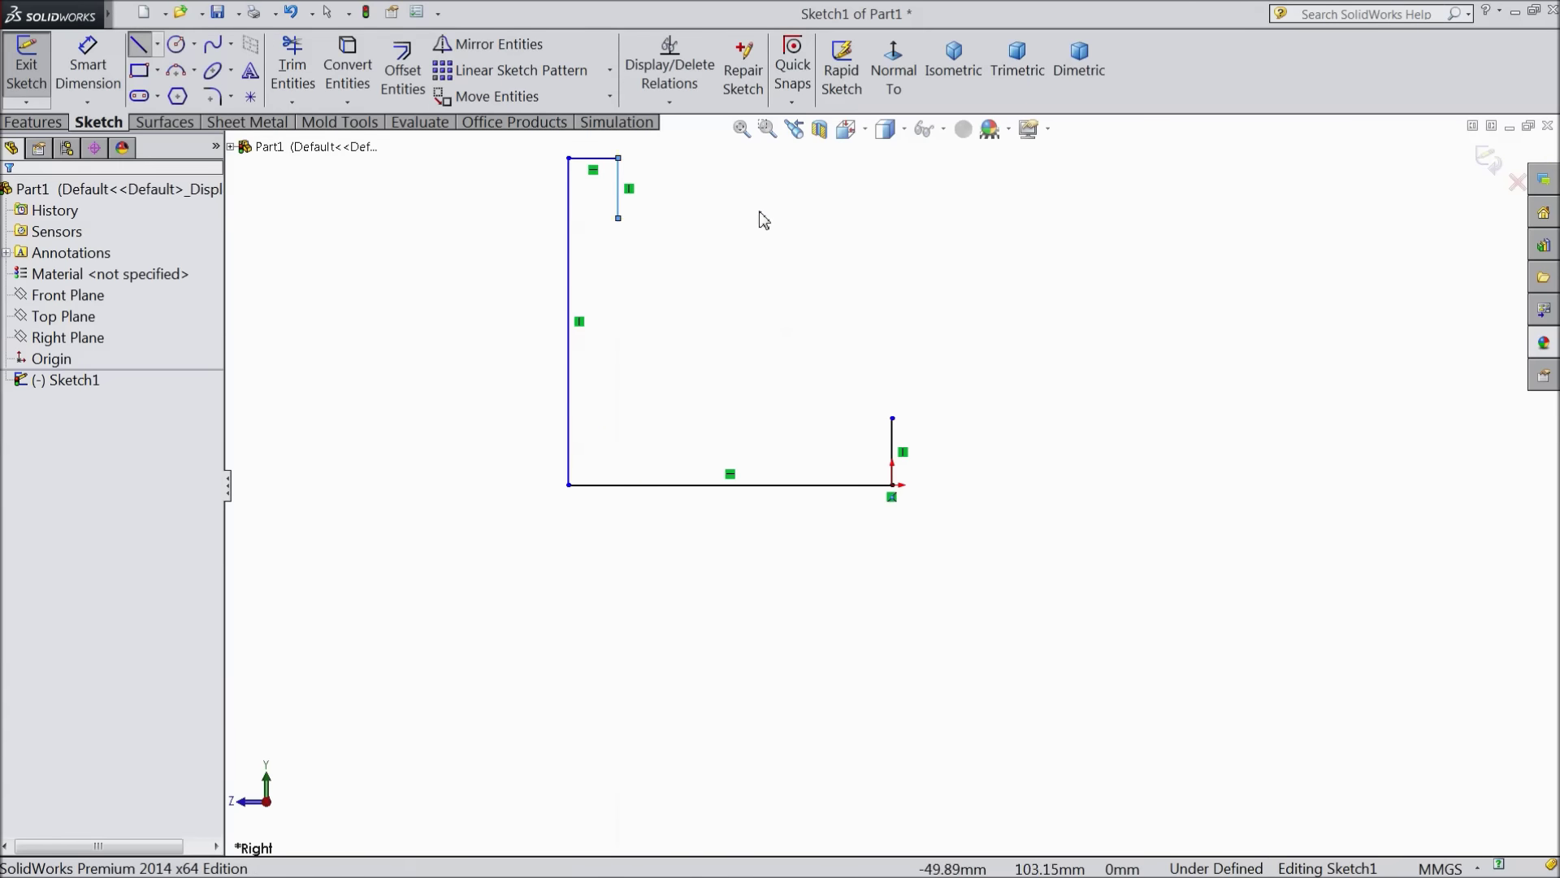
Close the profile with a spline from the notch's lower end to the right line's top
ctrl+middle_drag(735, 223, 814, 293)
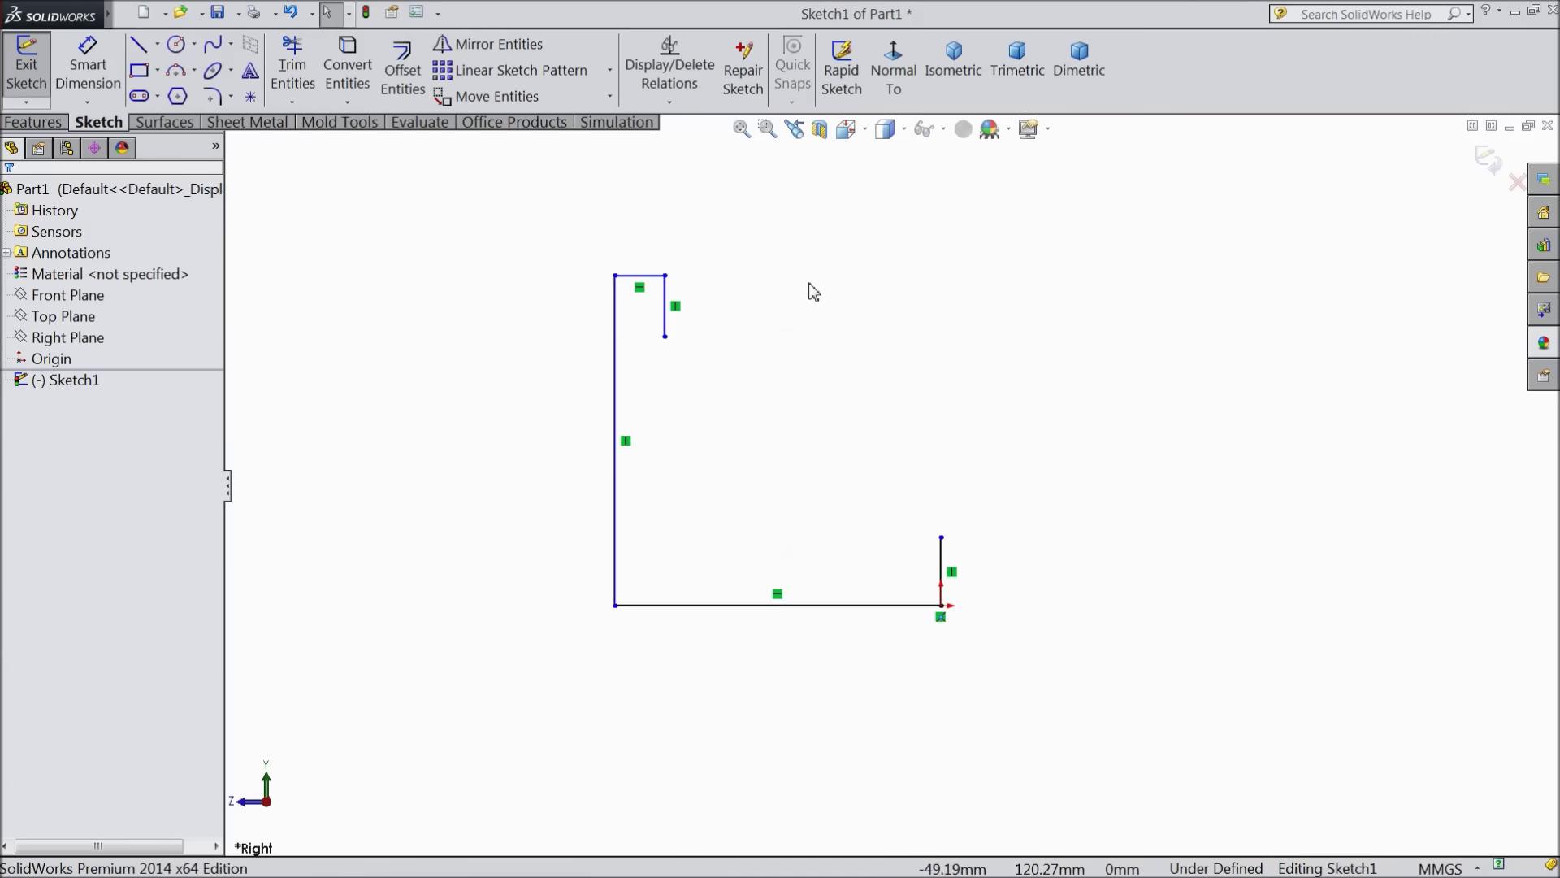
click(218, 52)
click(665, 335)
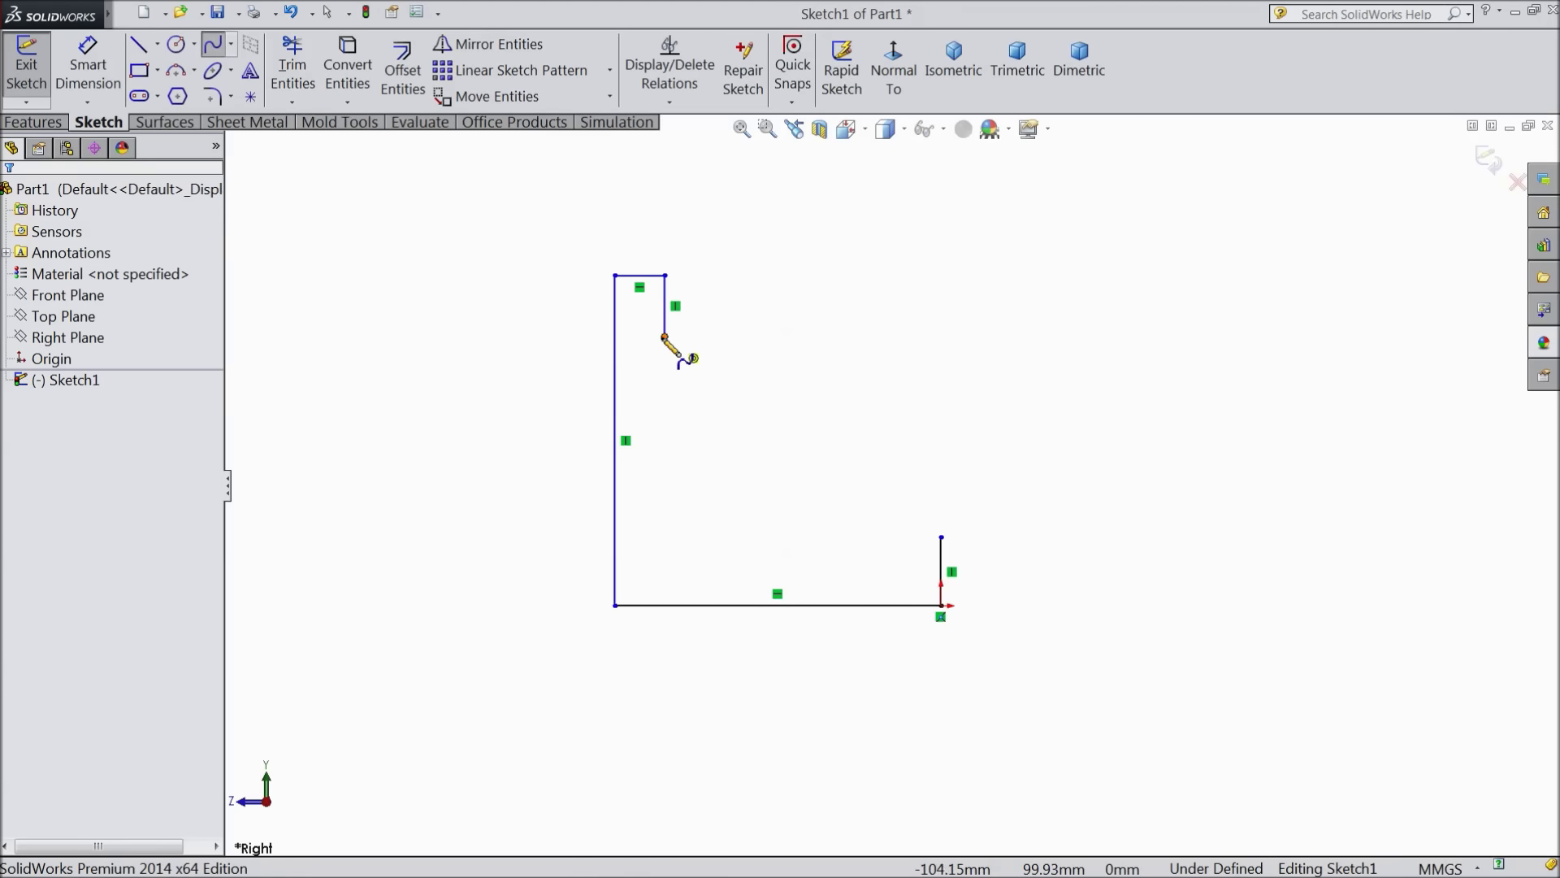
click(941, 537)
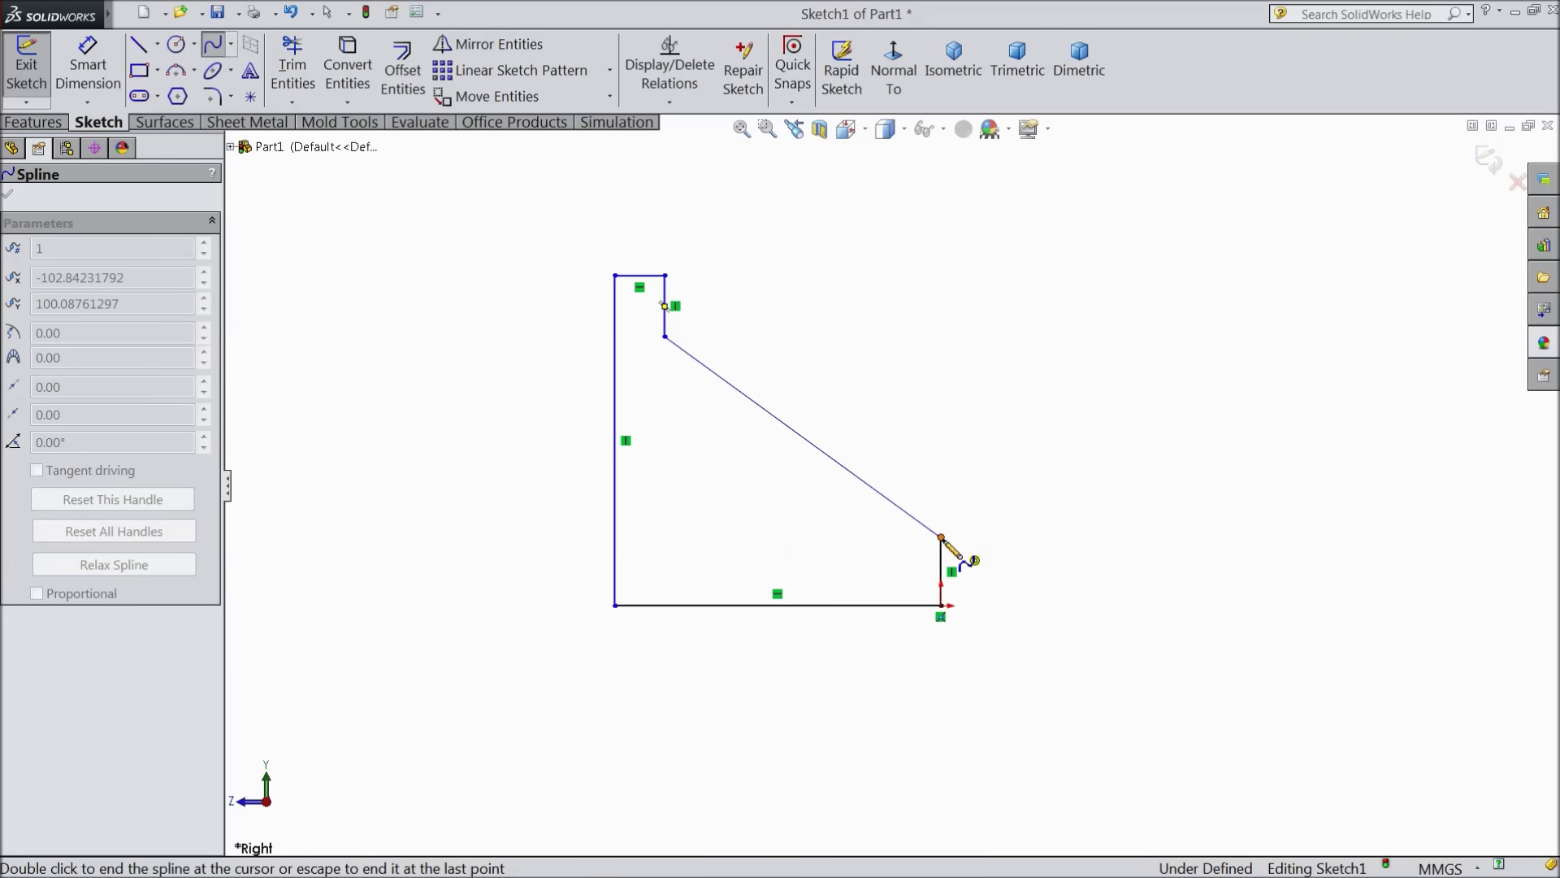
right_click(945, 544)
click(1048, 247)
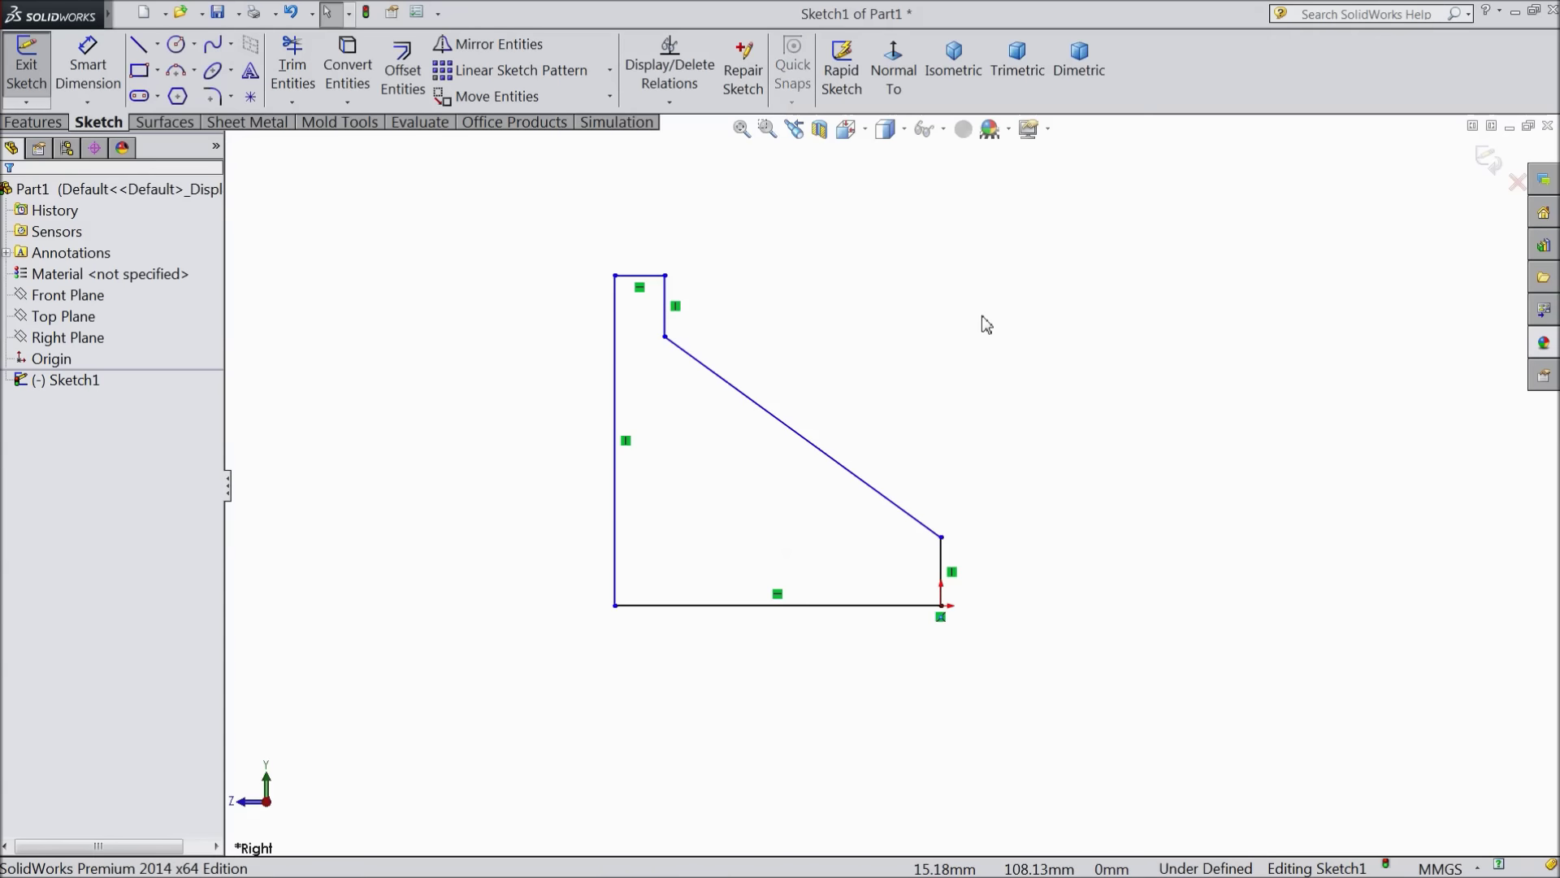
scroll(987, 325, down, 1)
Dimension the short right line and the notch line to 8 mm each
click(119, 102)
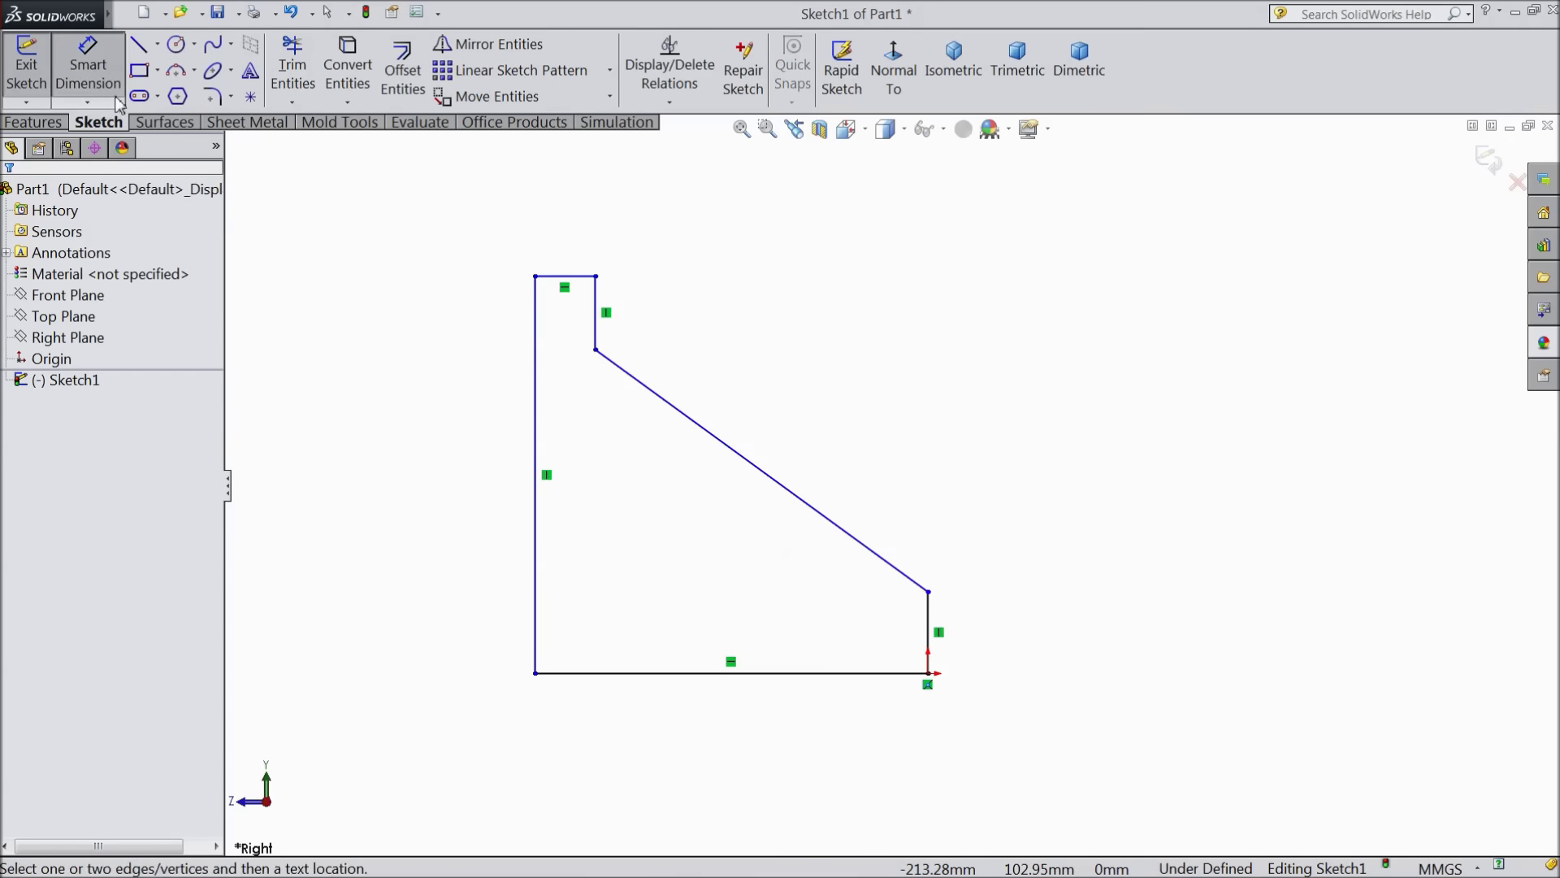
click(929, 624)
click(1012, 642)
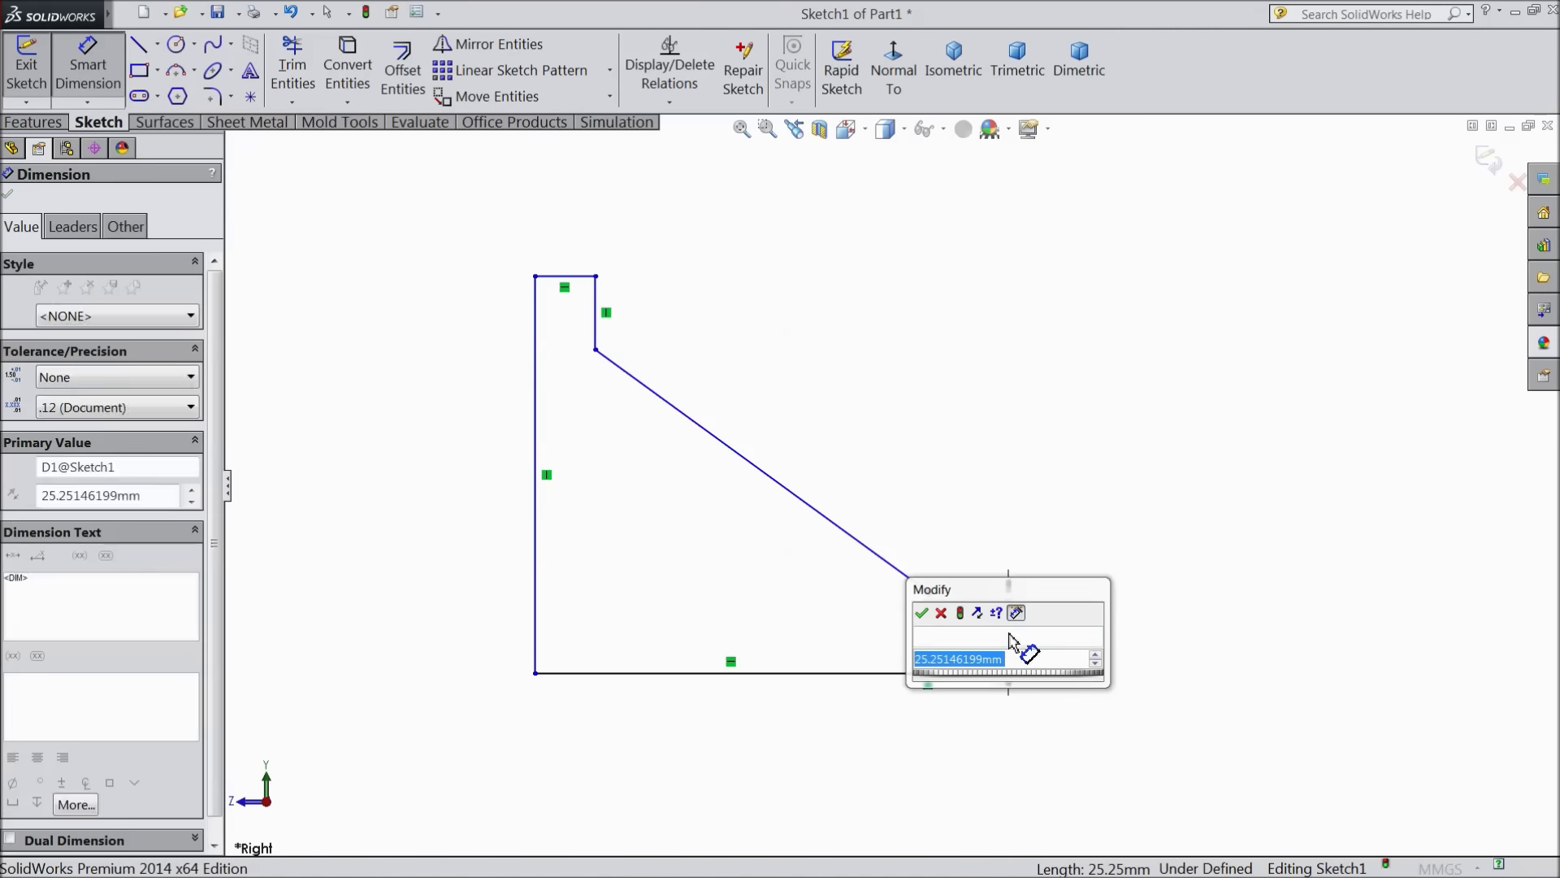
text(8)
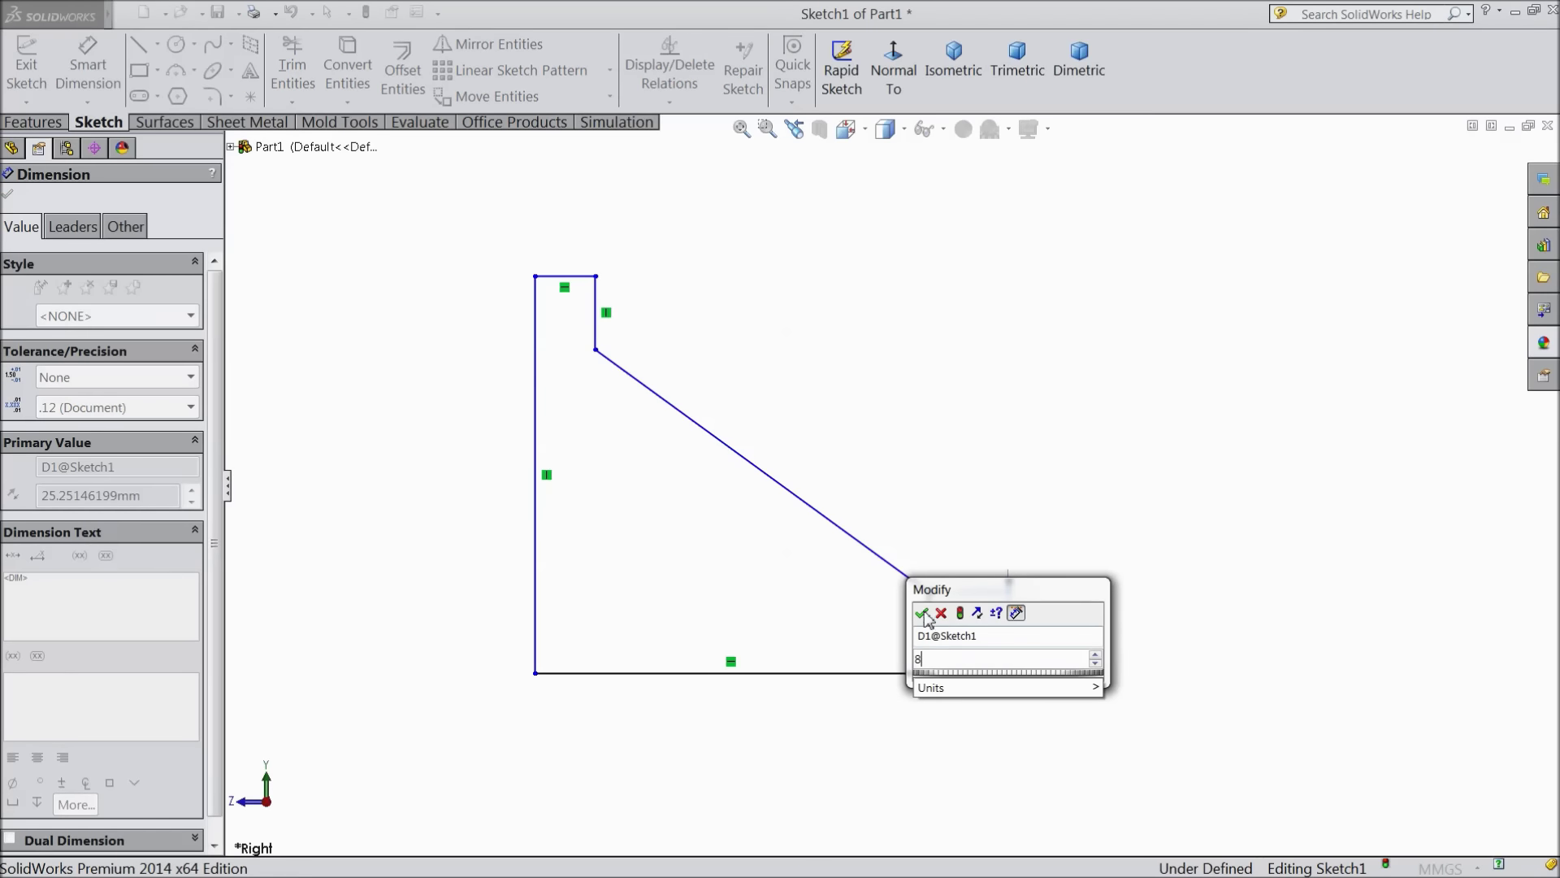
click(924, 613)
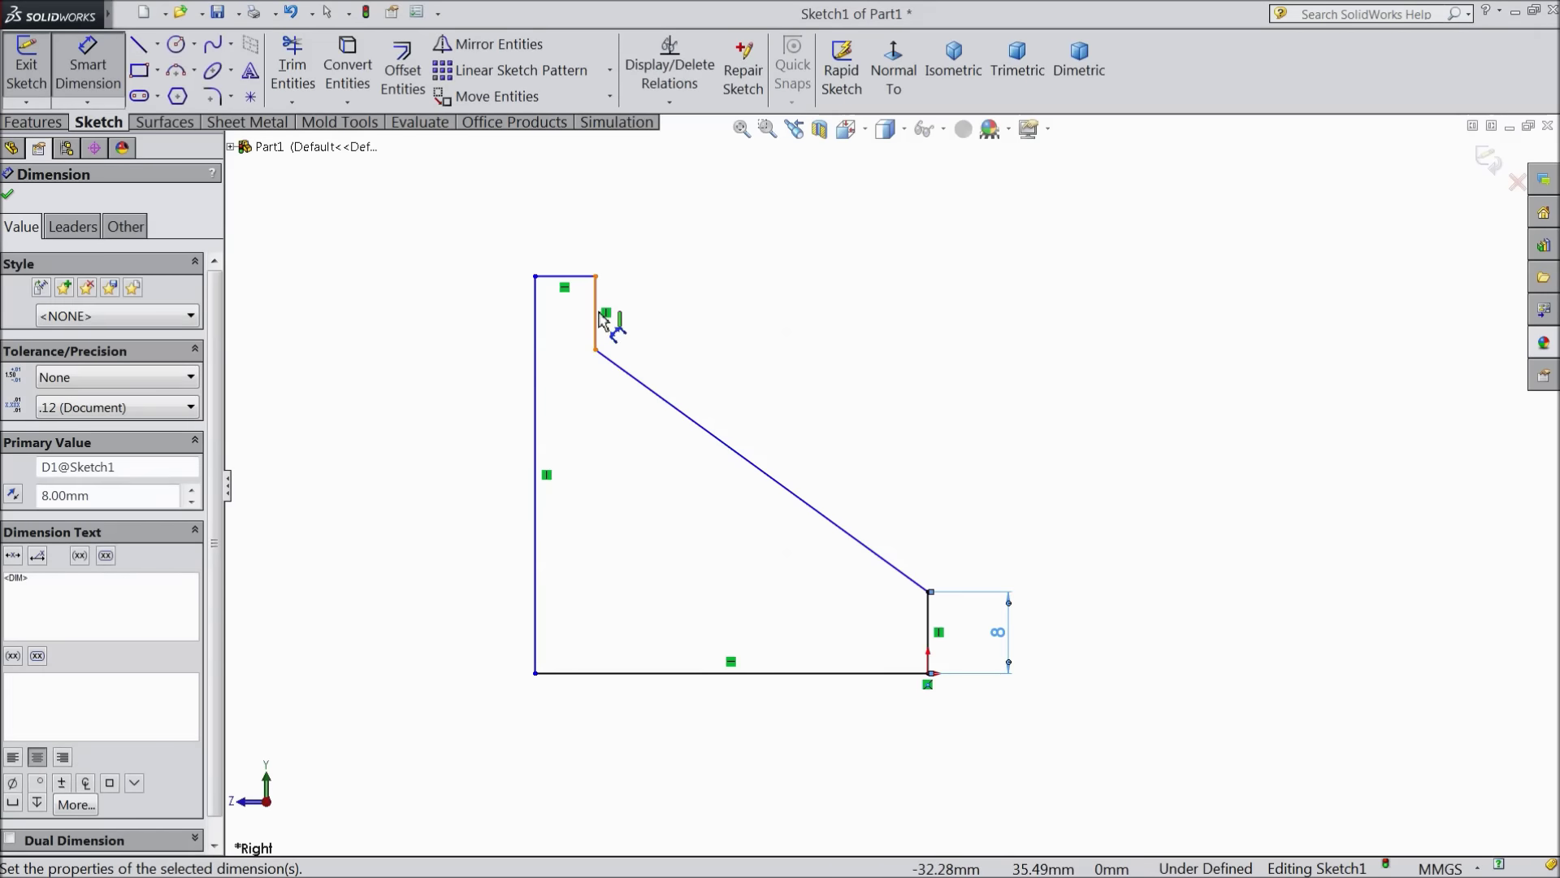
click(602, 319)
click(735, 321)
text(8)
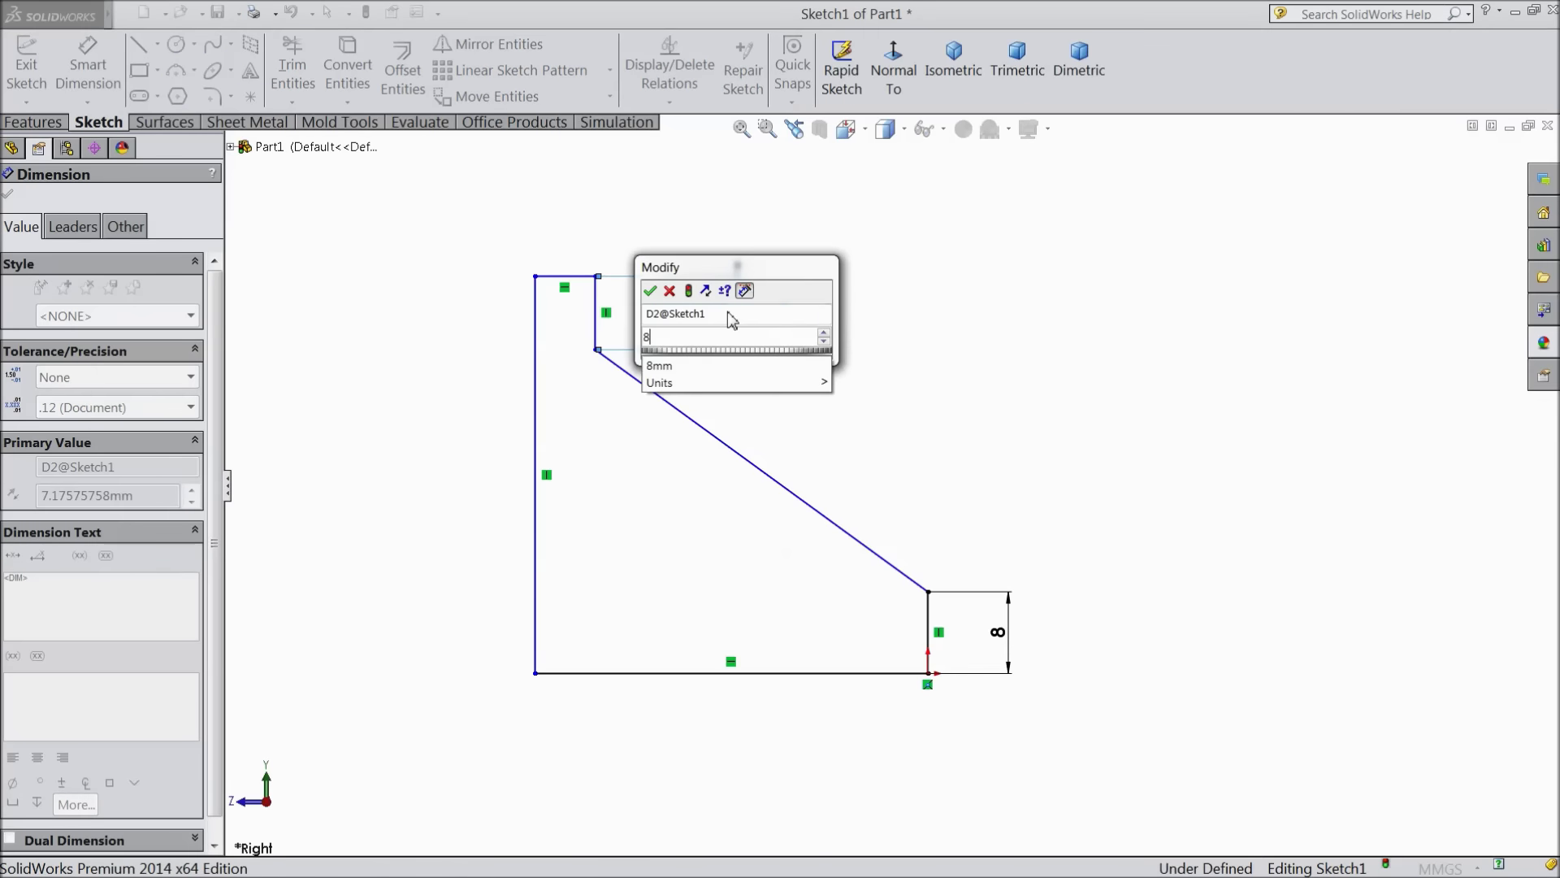
key(Return)
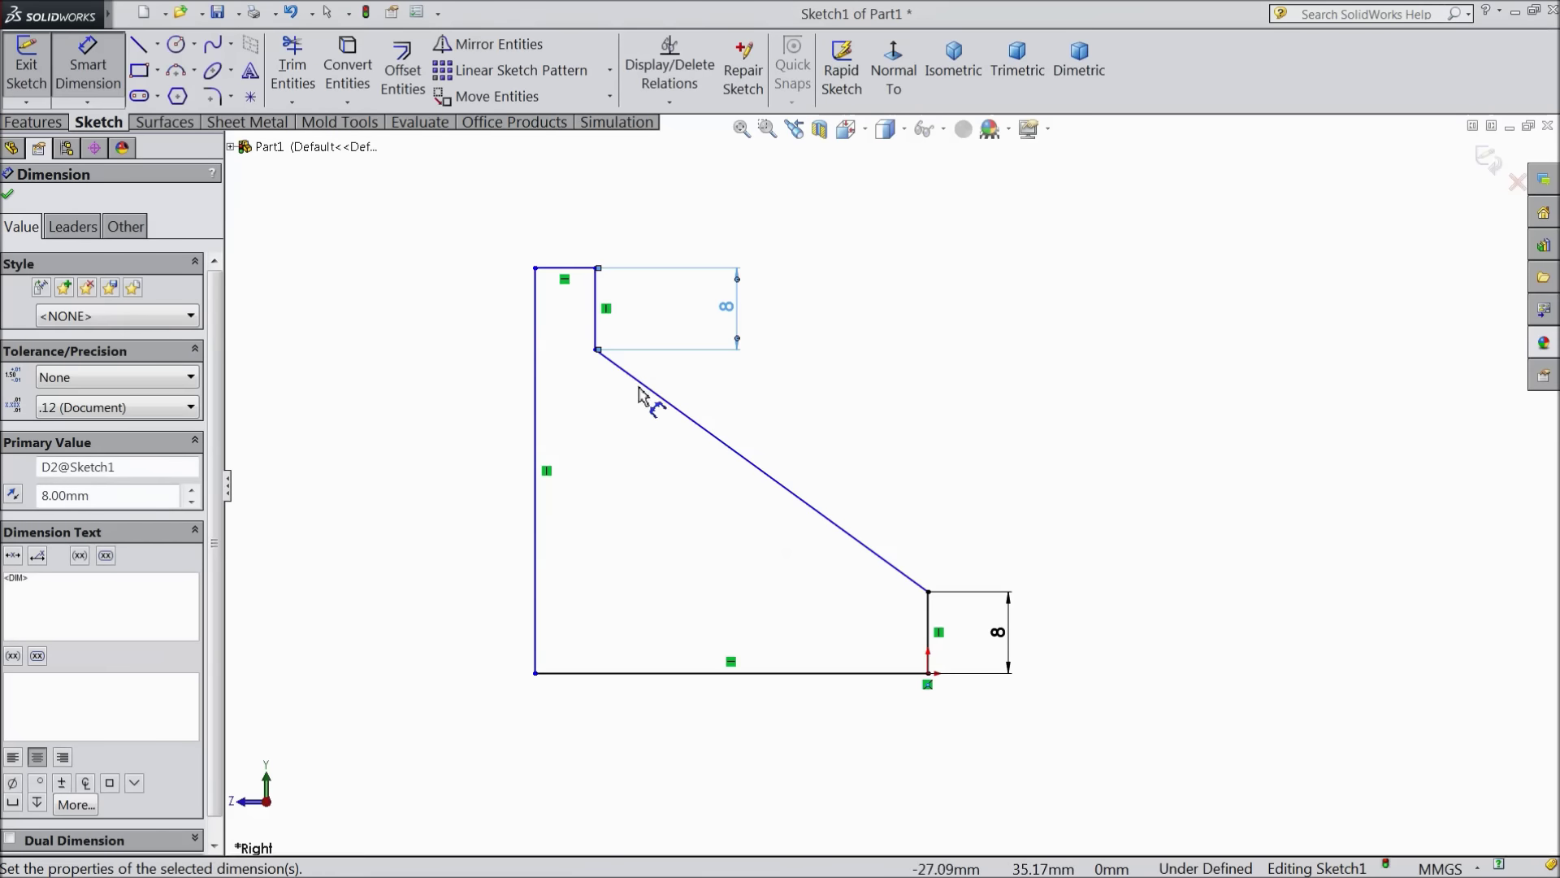
Set the left side height to 33 mm and the horizontal span to 30 mm
click(537, 540)
click(418, 487)
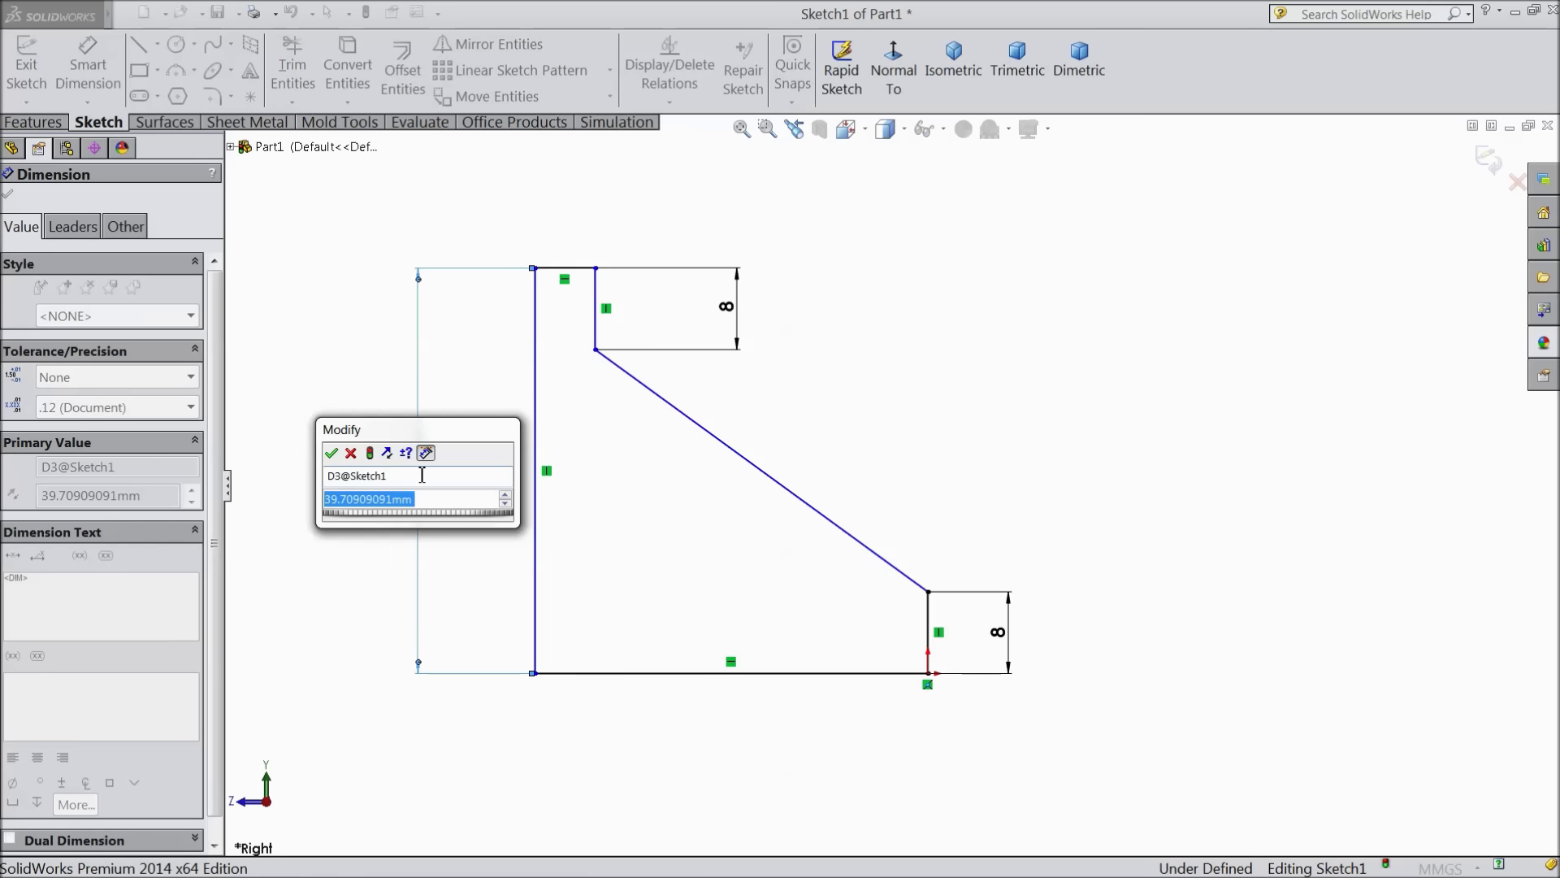
text(33)
click(335, 455)
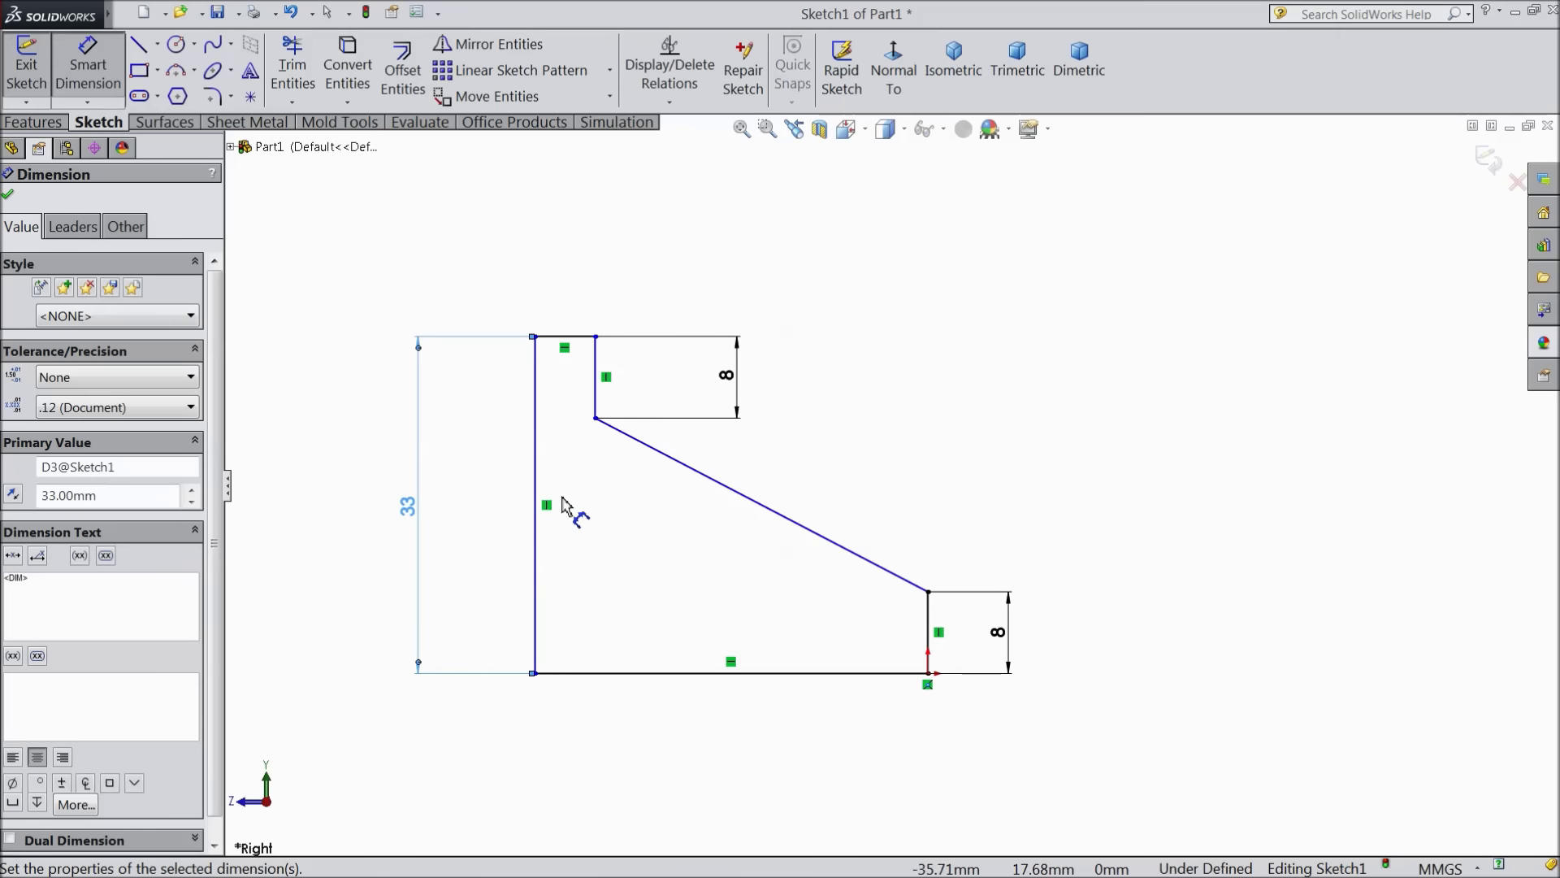
click(598, 340)
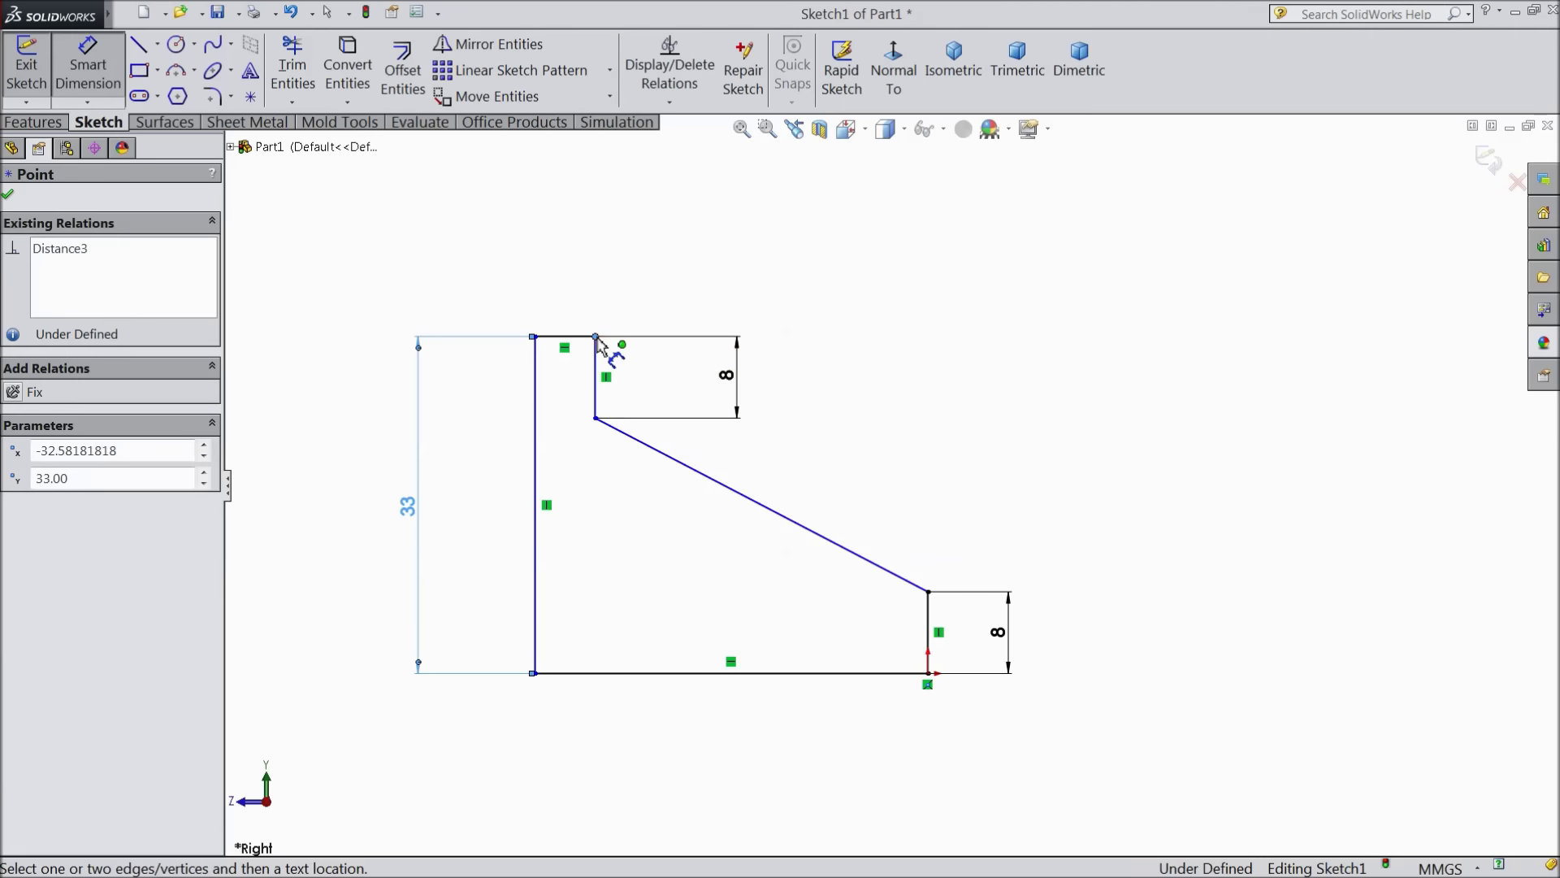
click(928, 592)
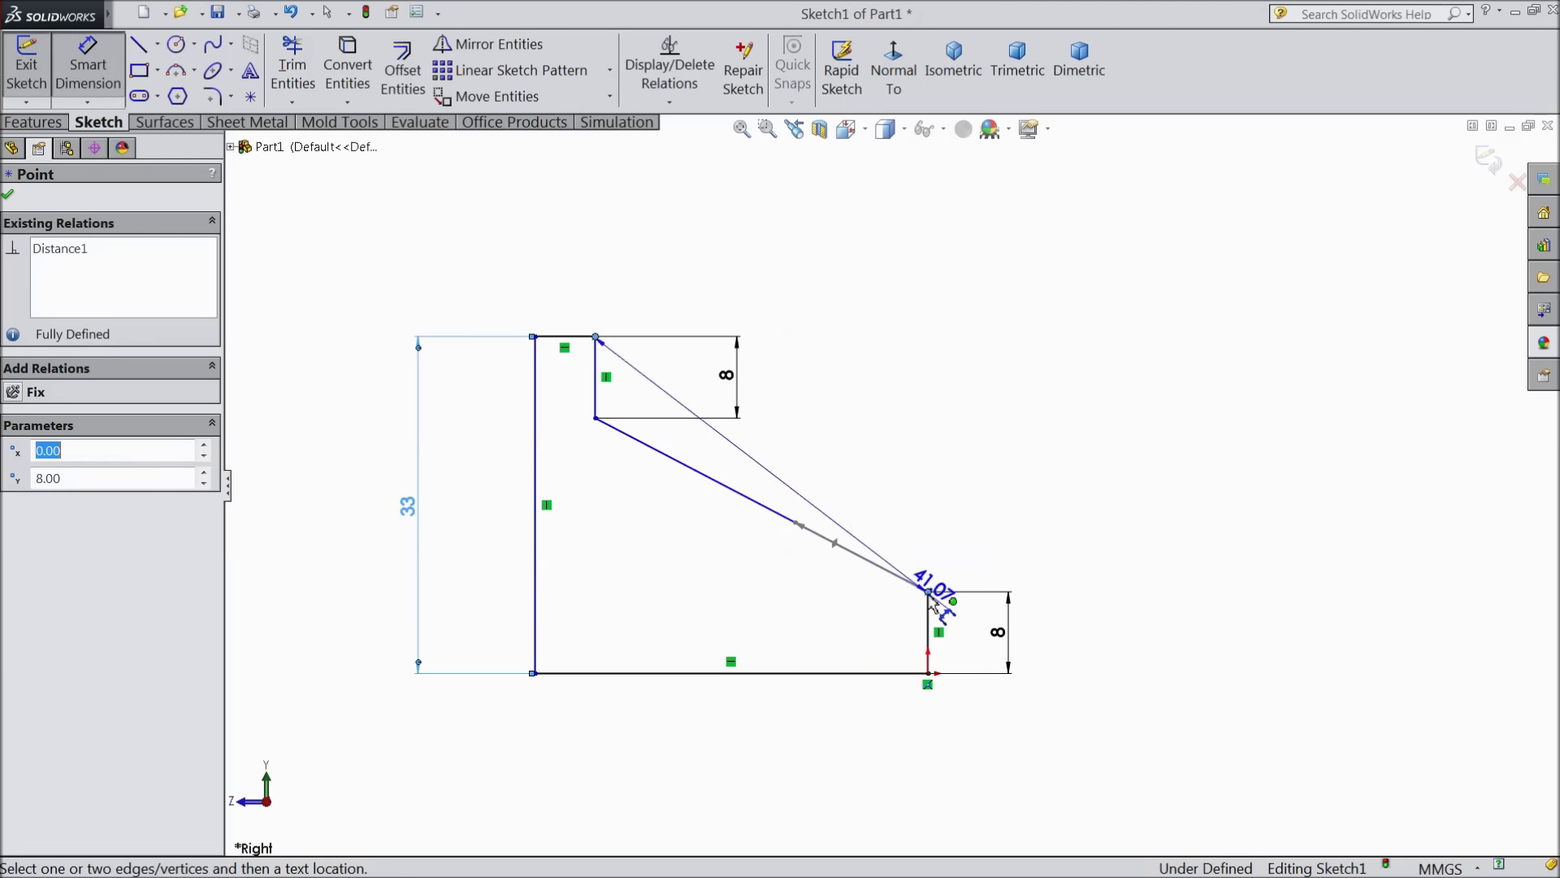
click(793, 248)
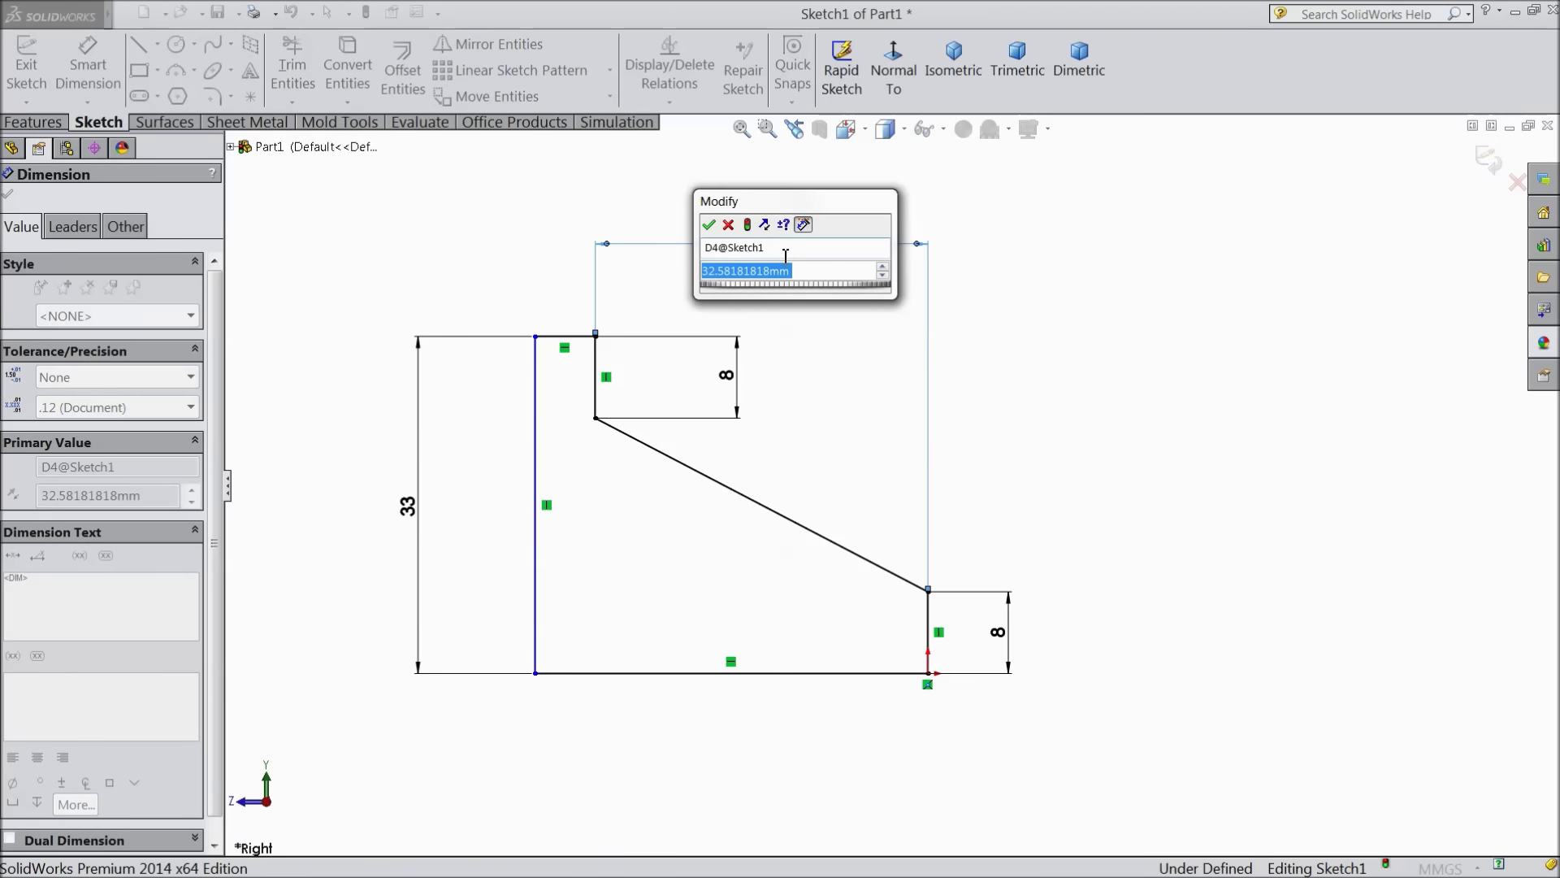
text(30)
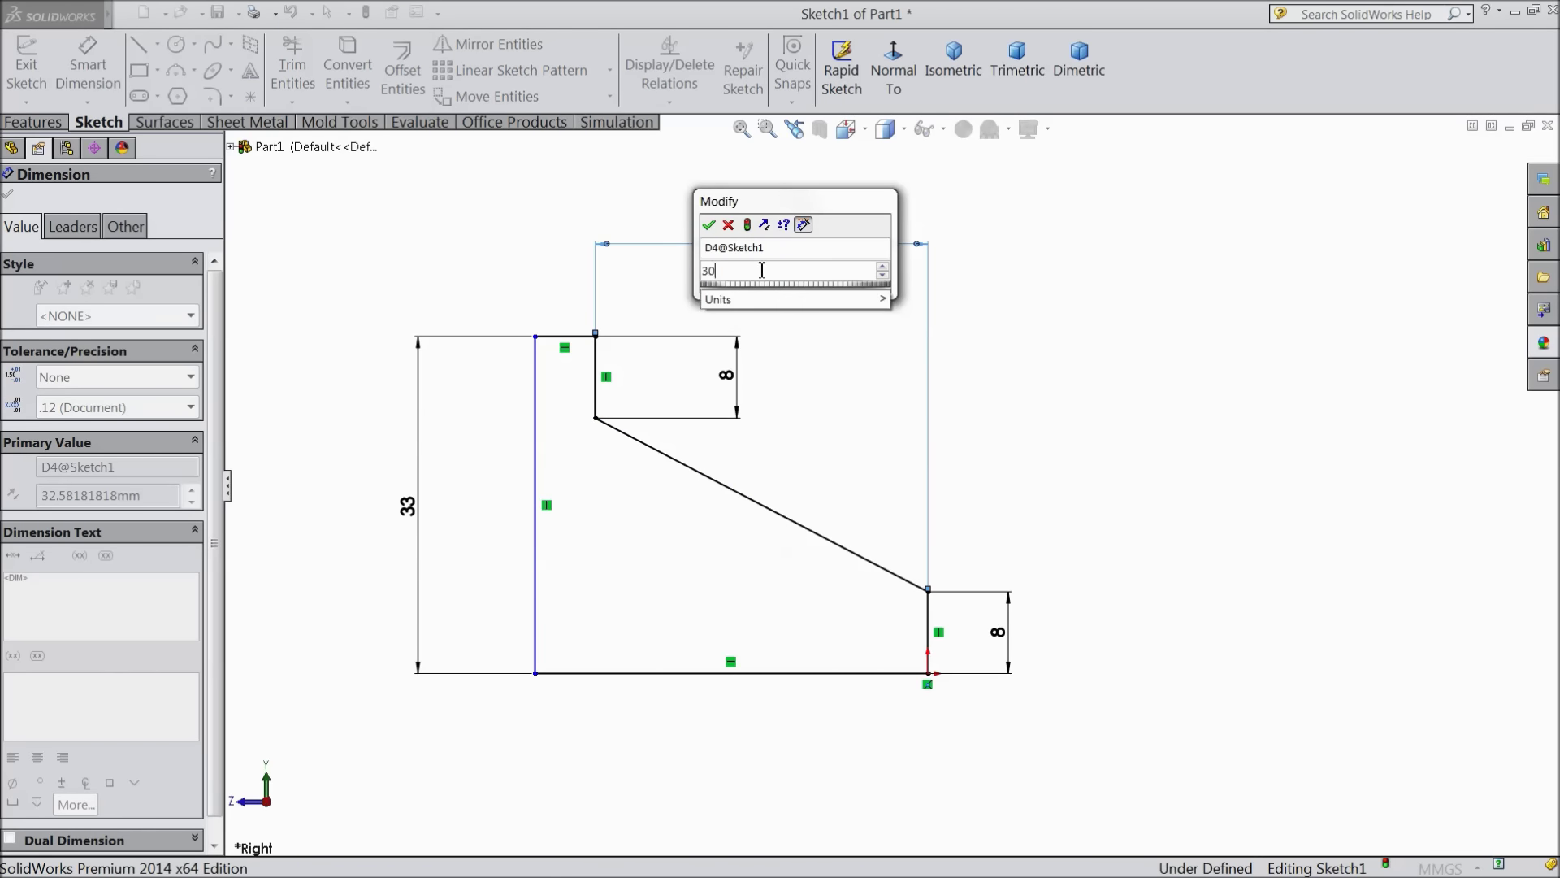
click(710, 226)
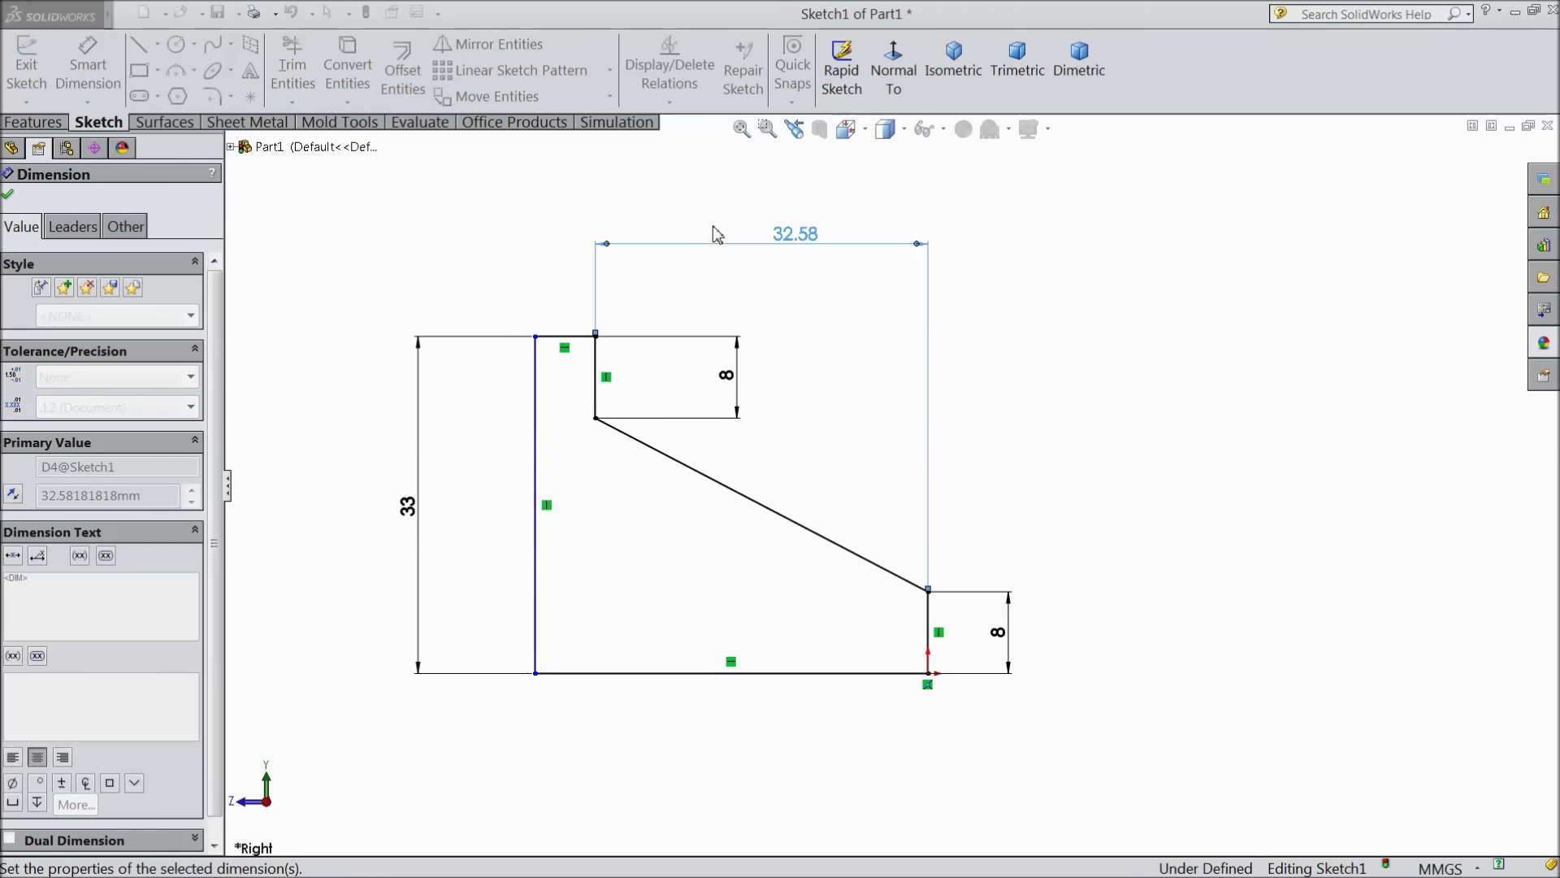
Dimension the top edge to 3 mm, fully defining the sketch
click(582, 345)
click(589, 258)
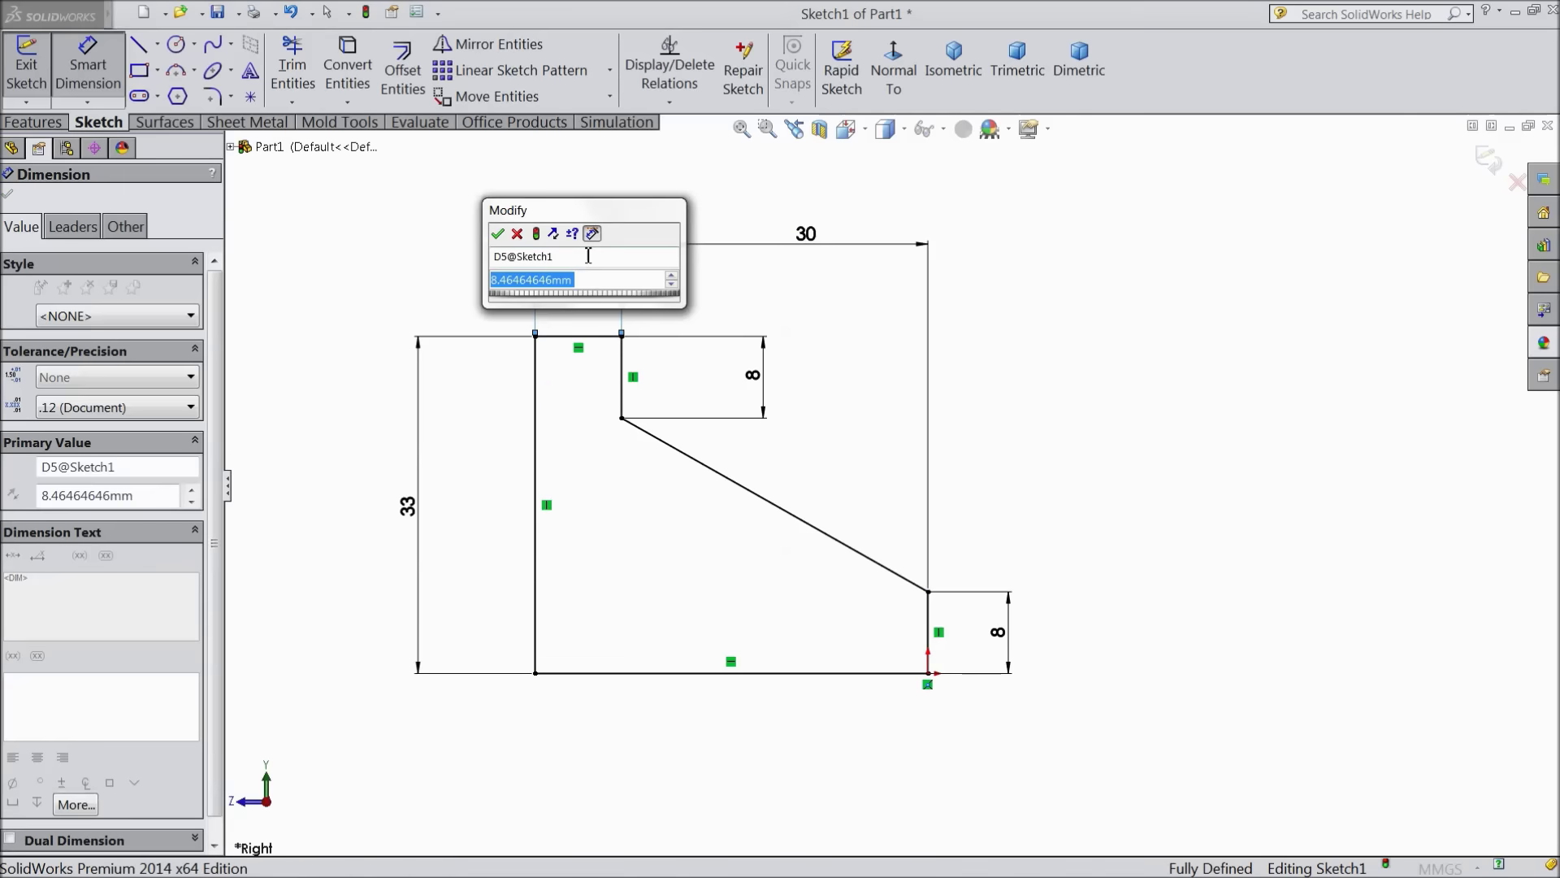
text(3)
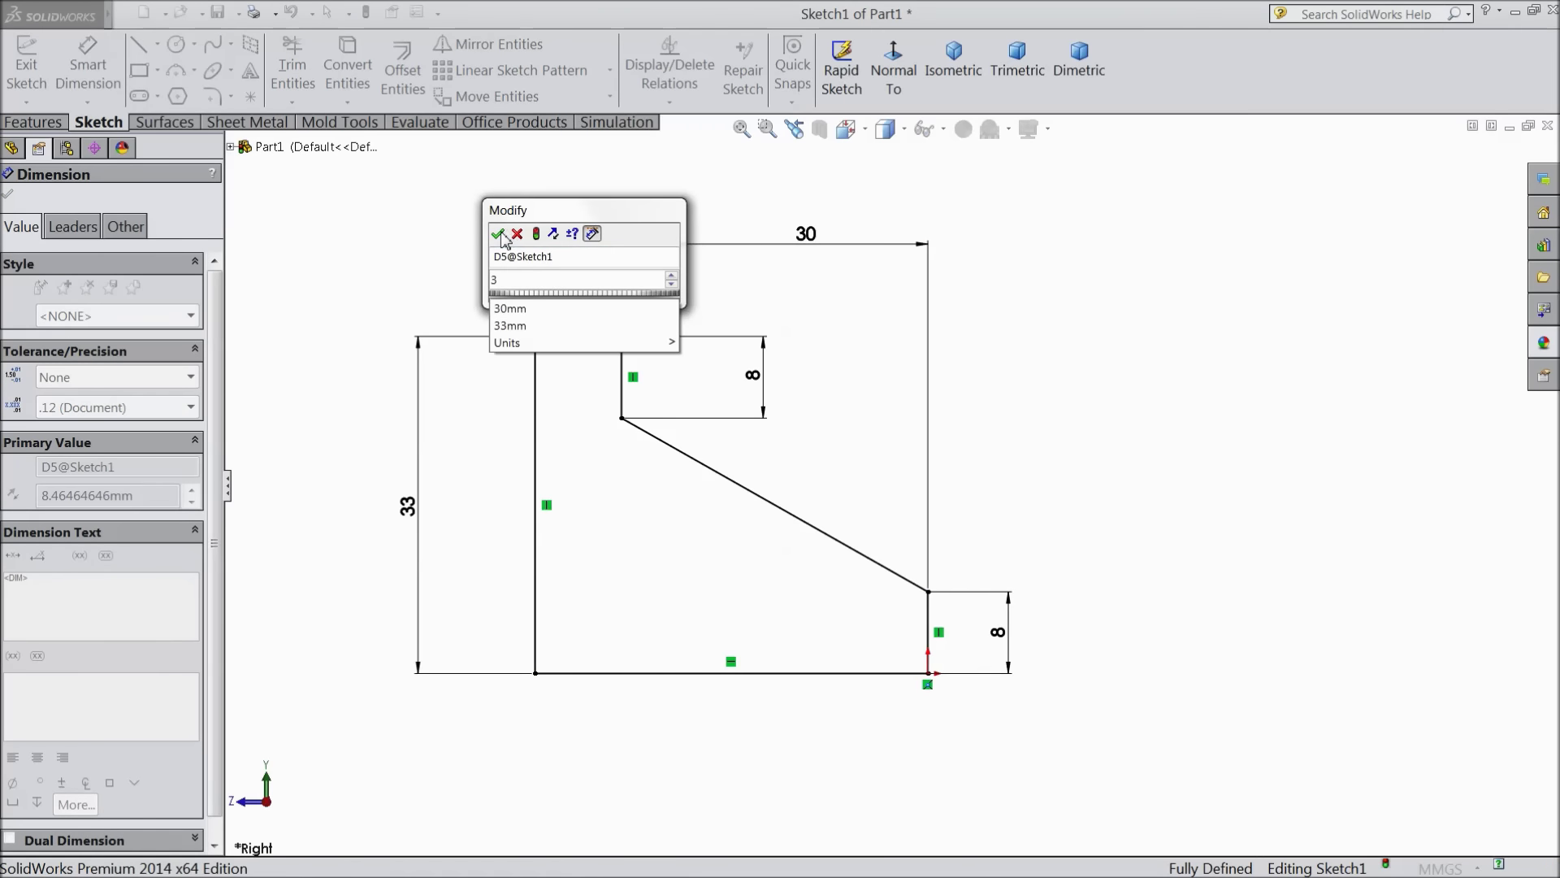
click(499, 235)
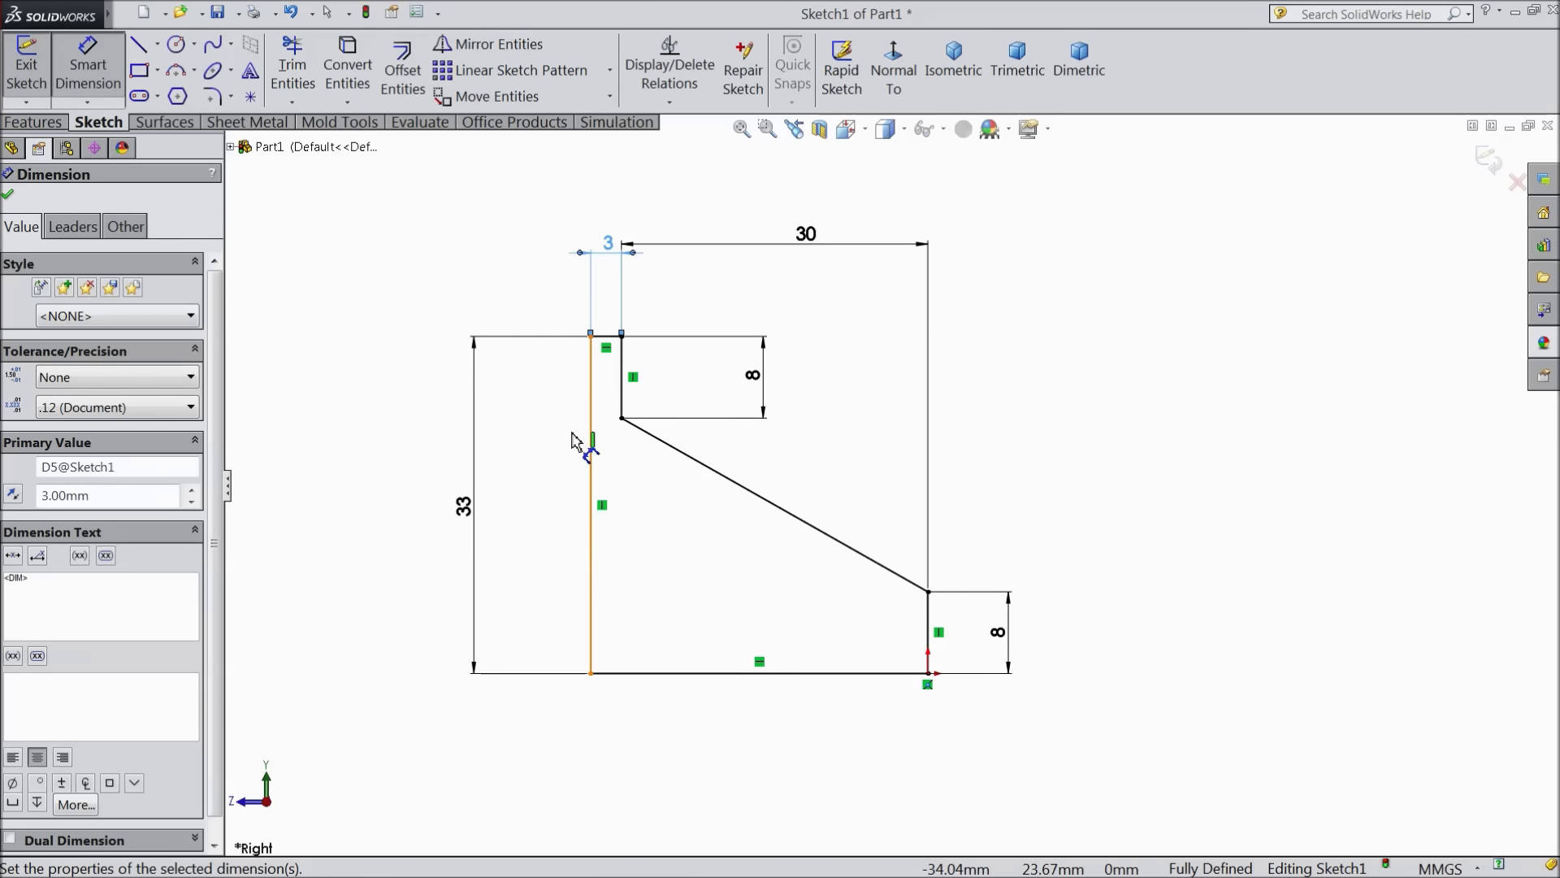
key(Escape)
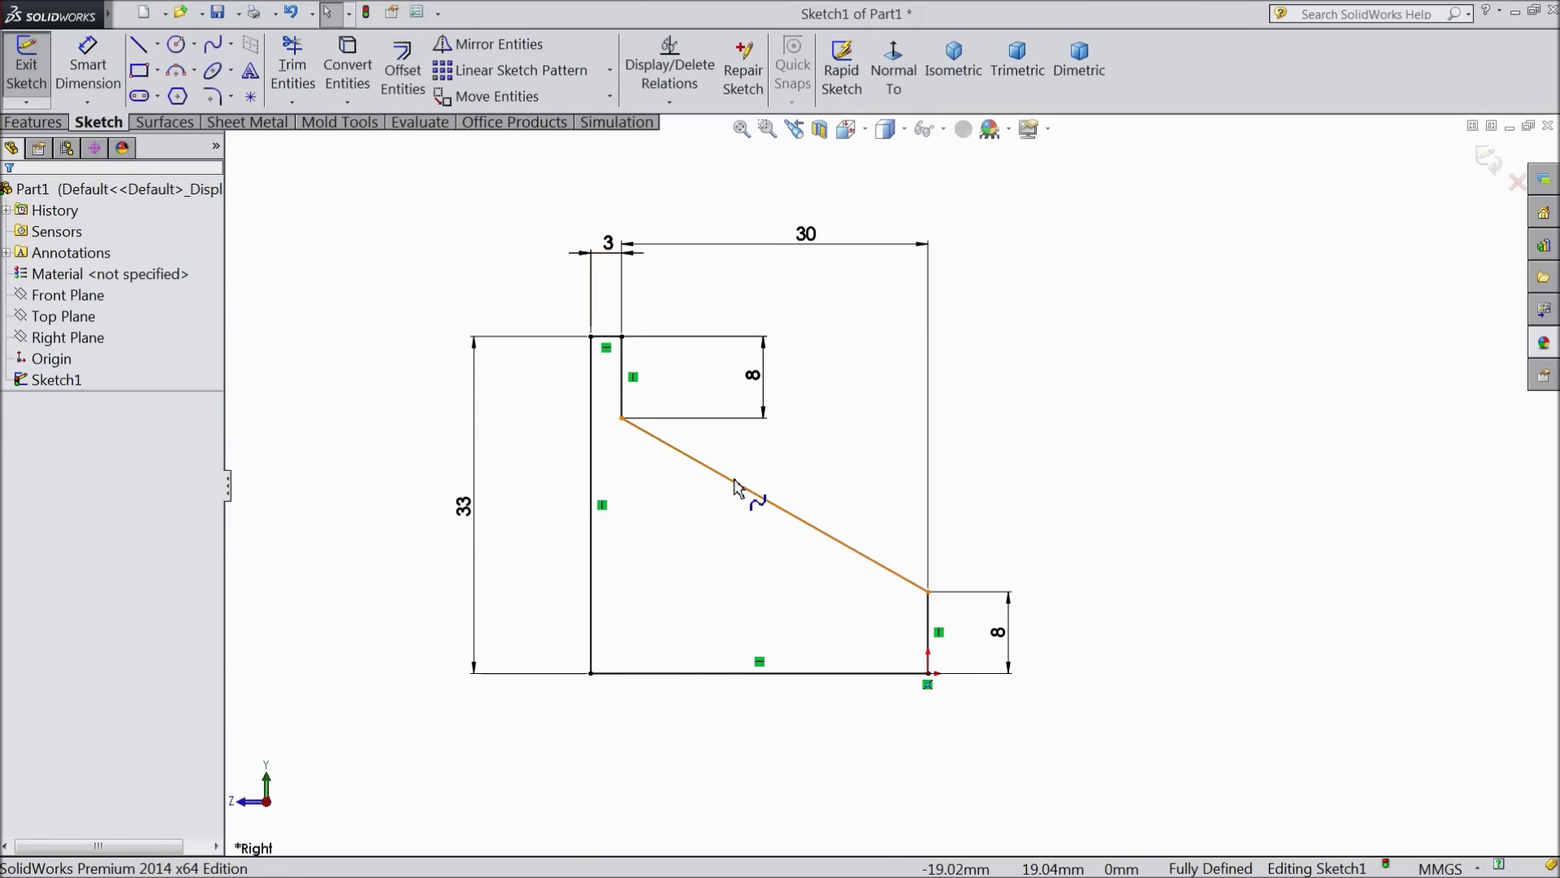
Make the spline's tangent vertical at the notch and horizontal at the right line
click(755, 502)
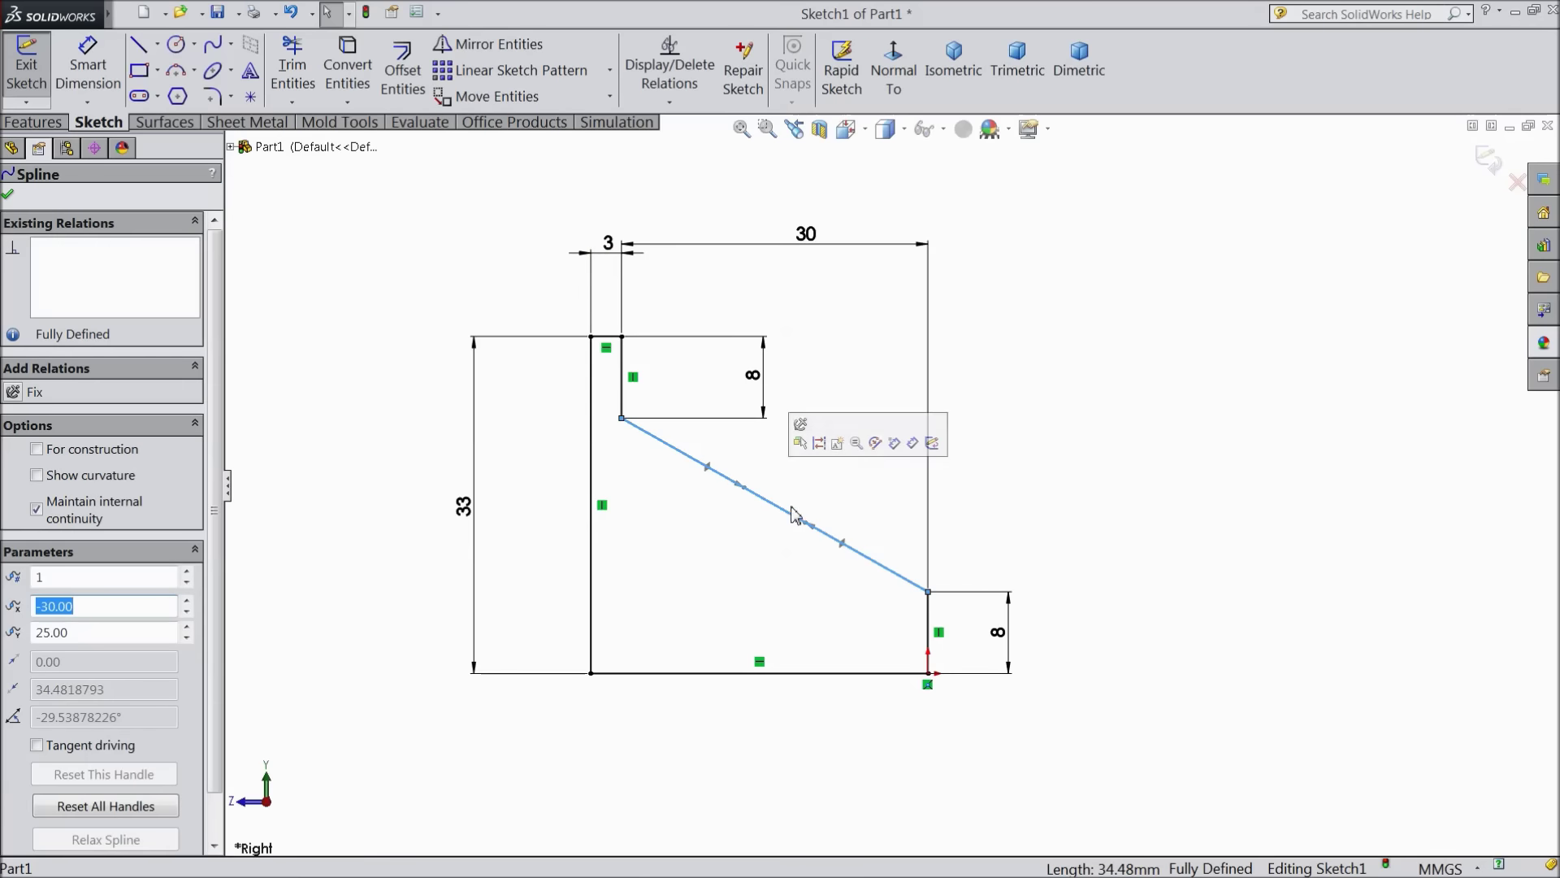
click(708, 469)
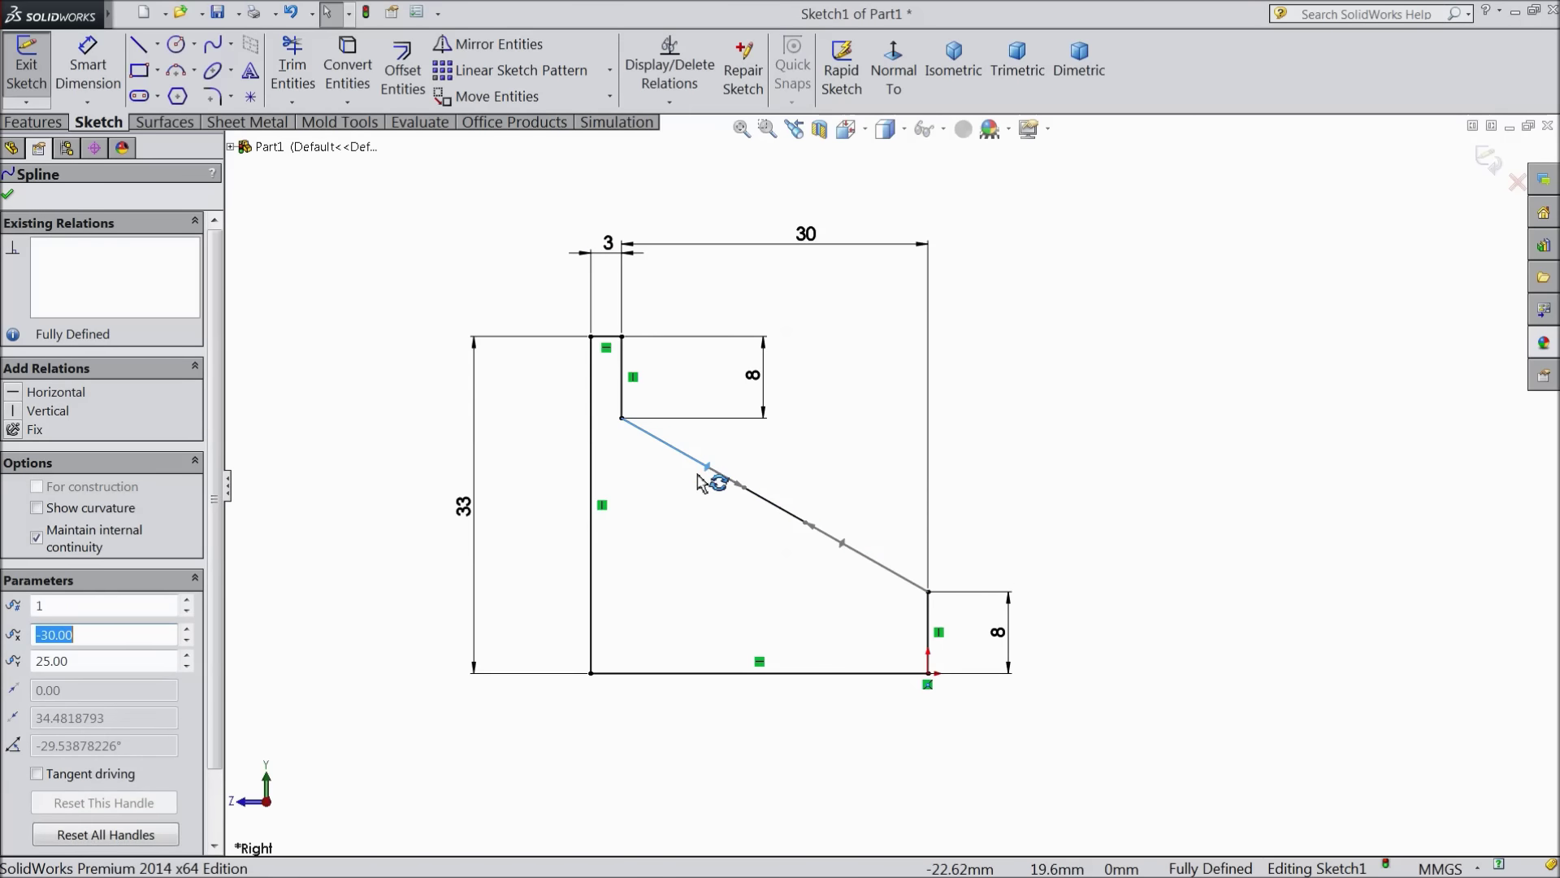
click(10, 412)
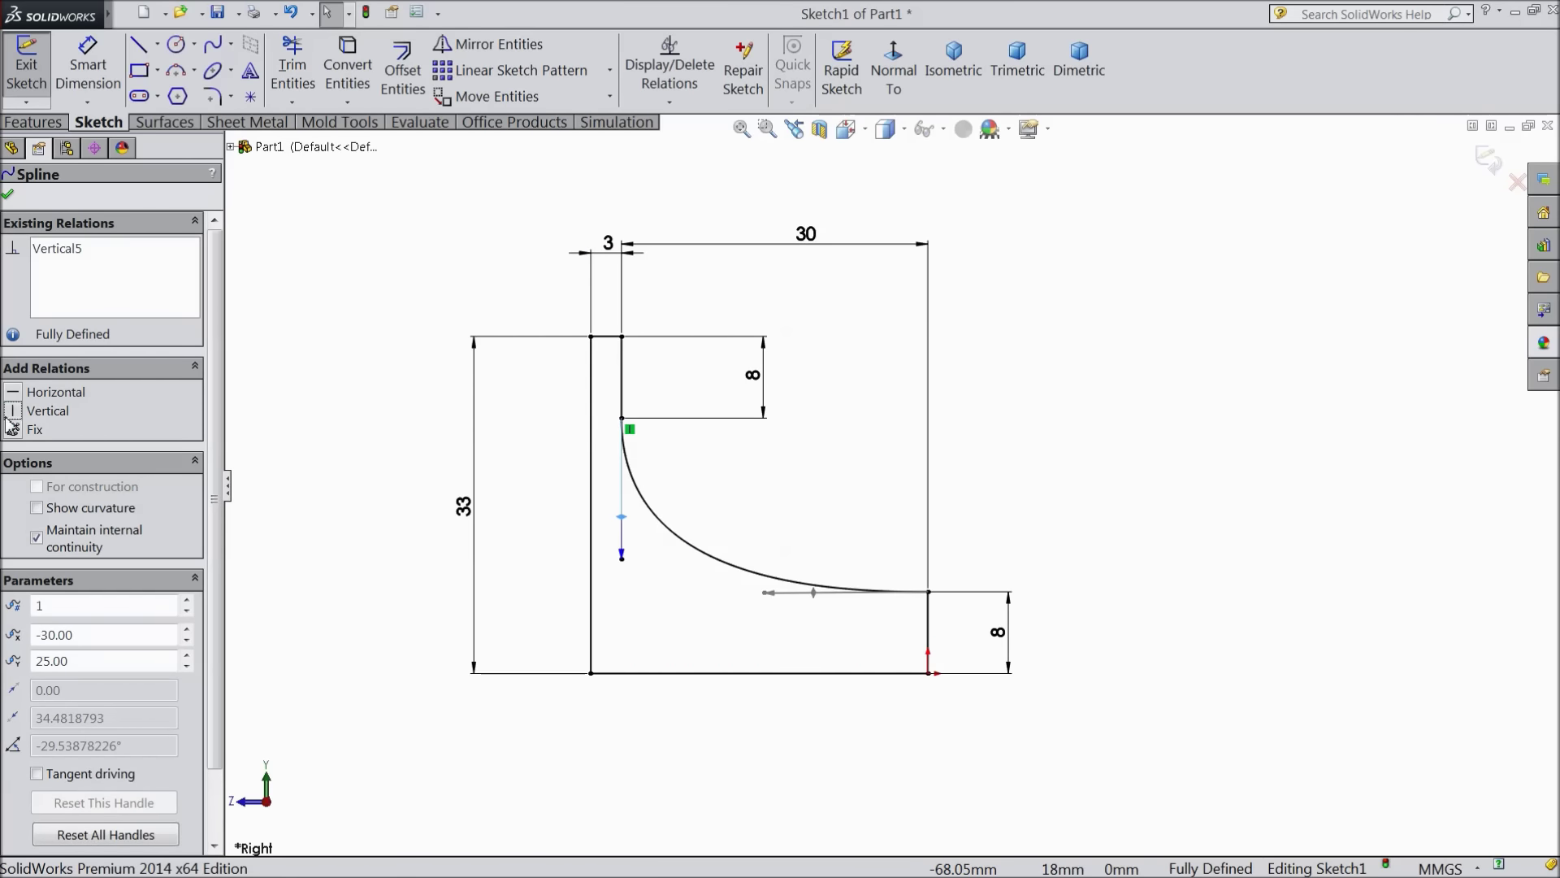
click(815, 594)
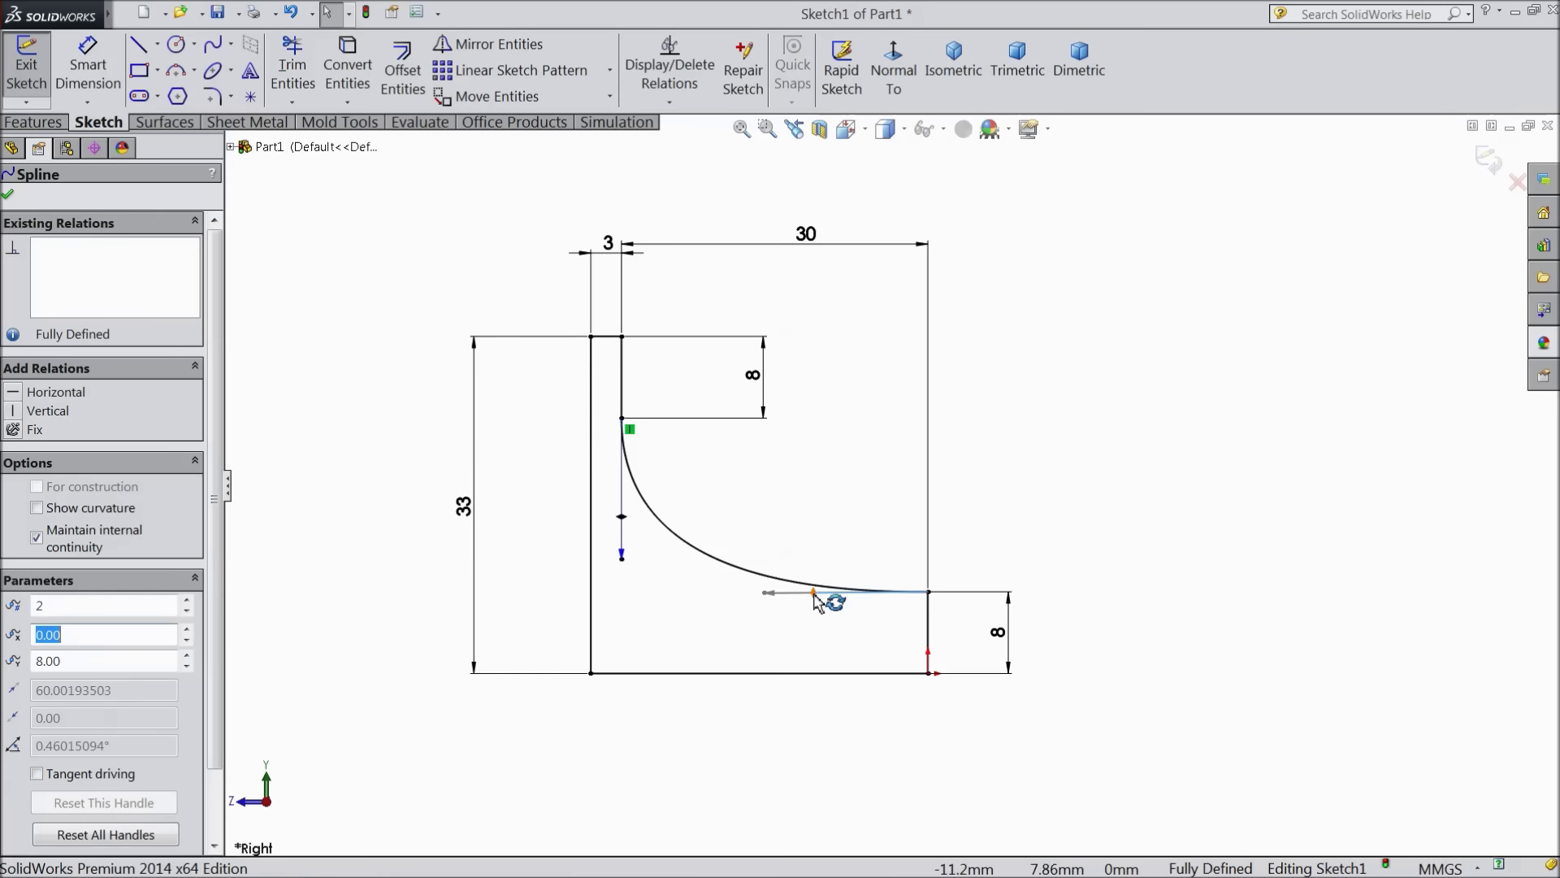
click(47, 394)
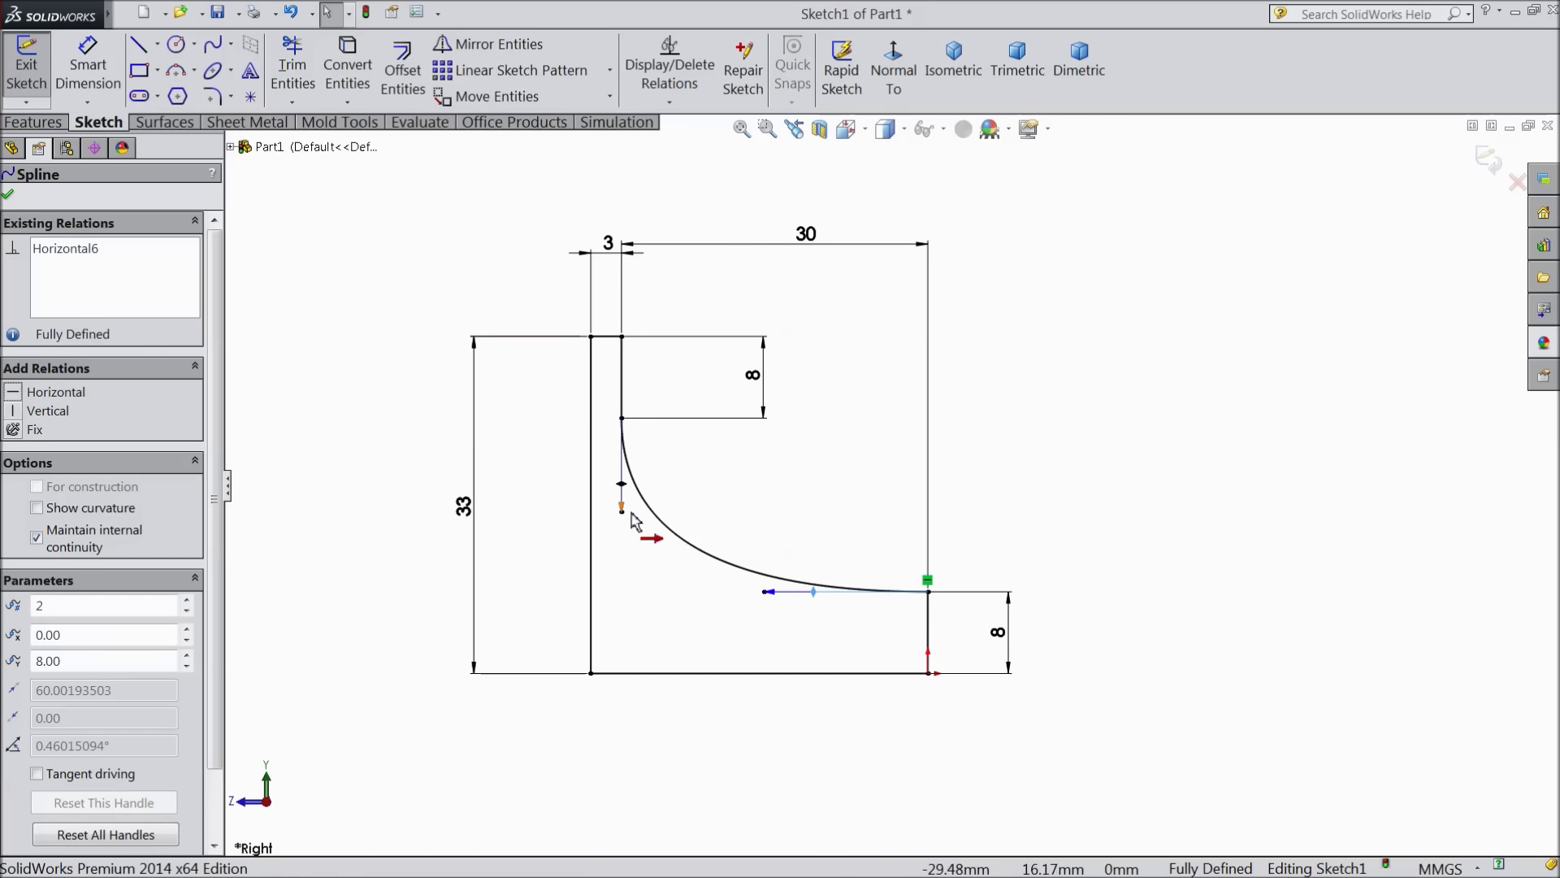
click(986, 504)
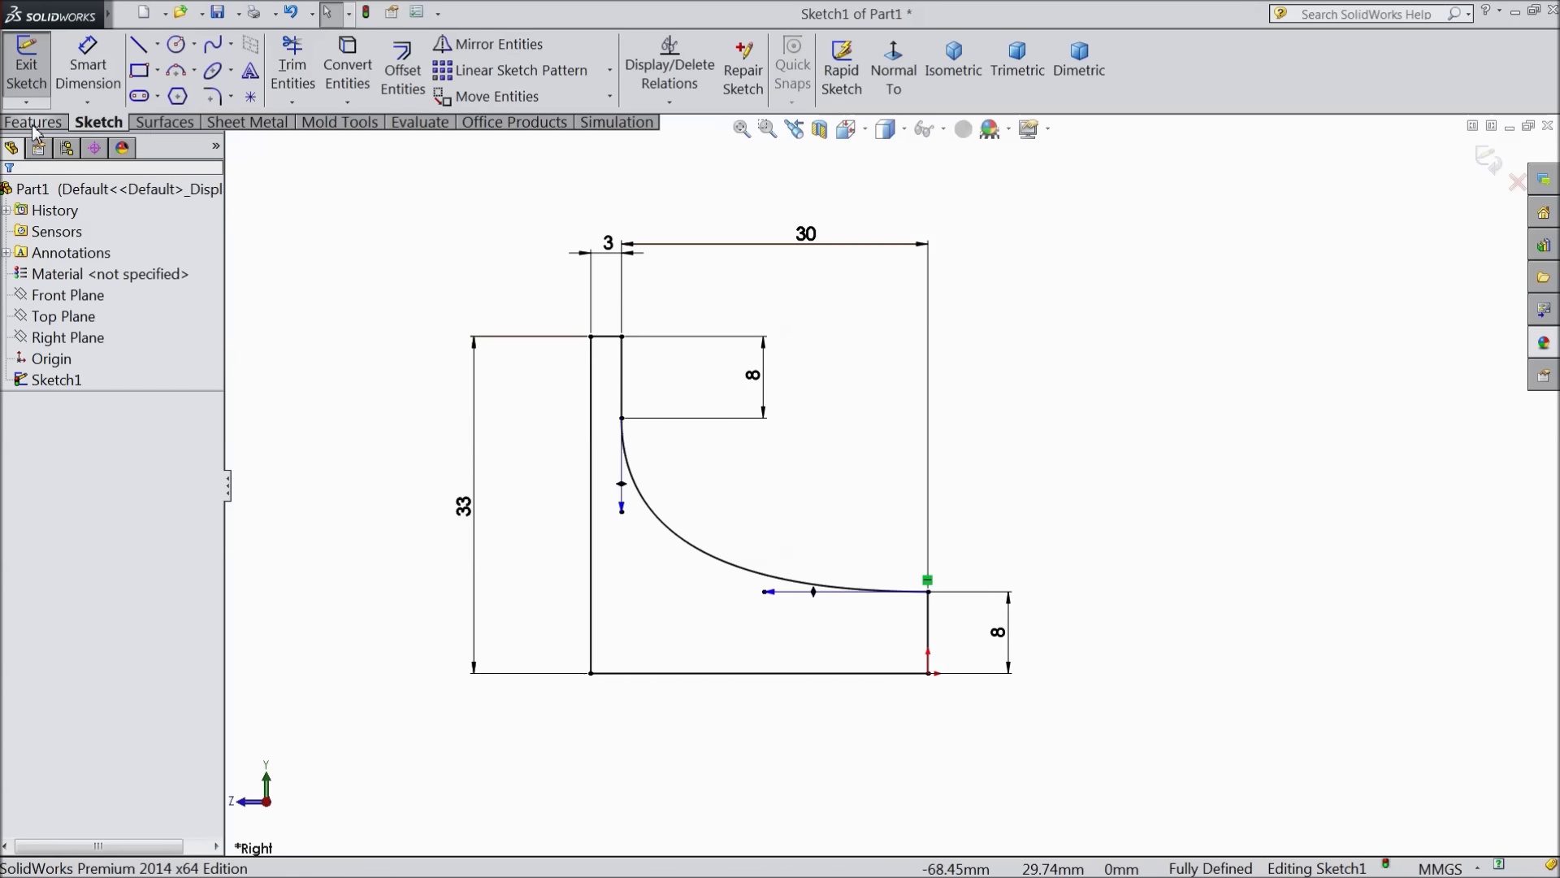
Revolve Sketch1 360° about its bottom line into Revolve1, then inspect it and the display options
click(34, 122)
click(108, 73)
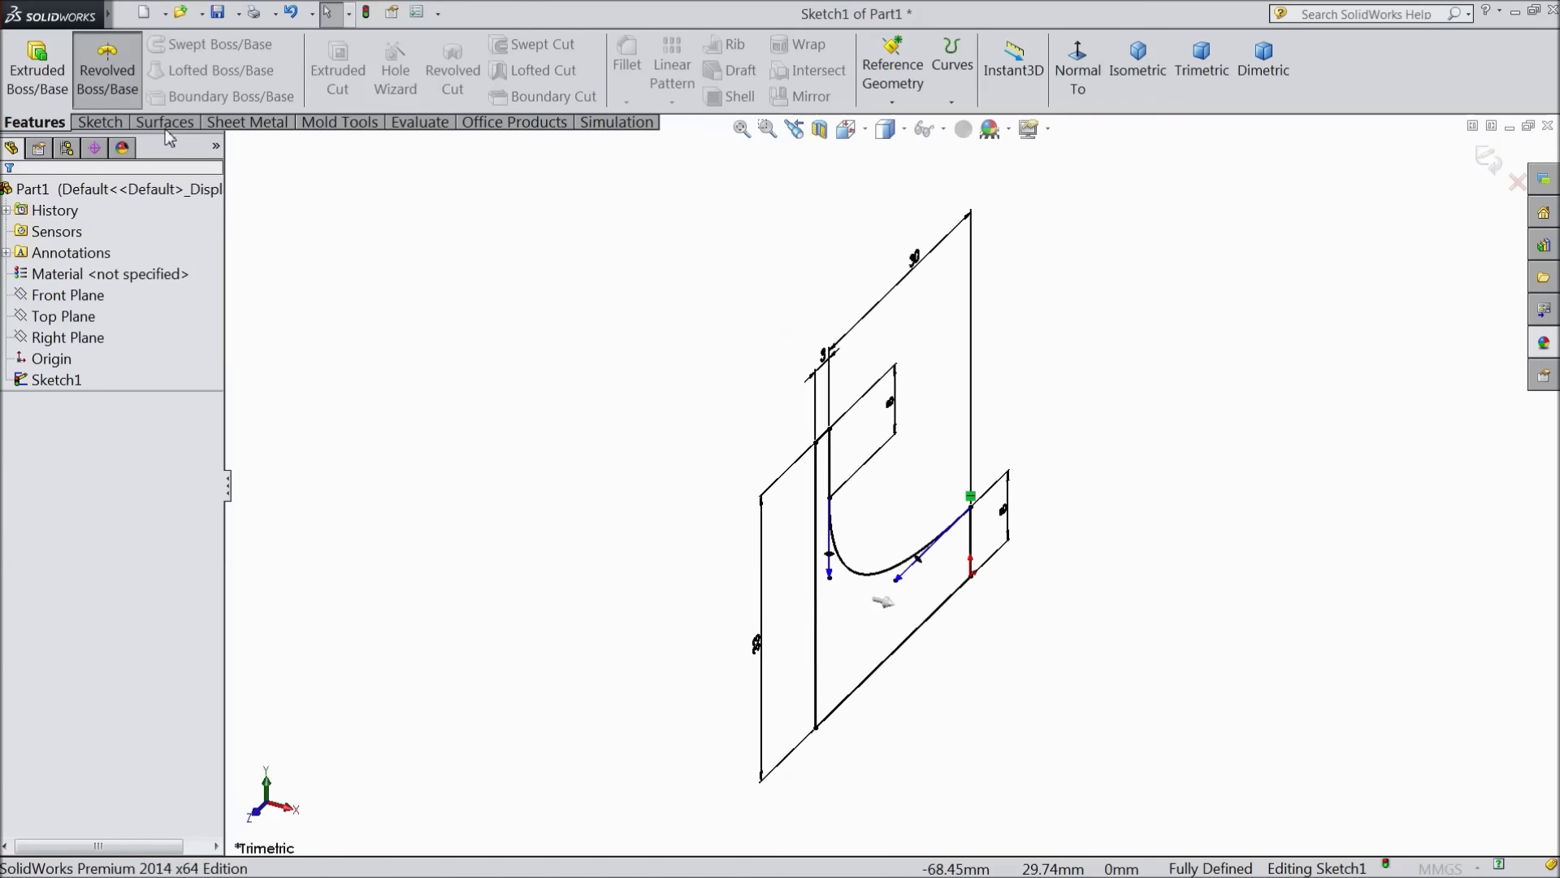
click(912, 638)
scroll(894, 631, up, 2)
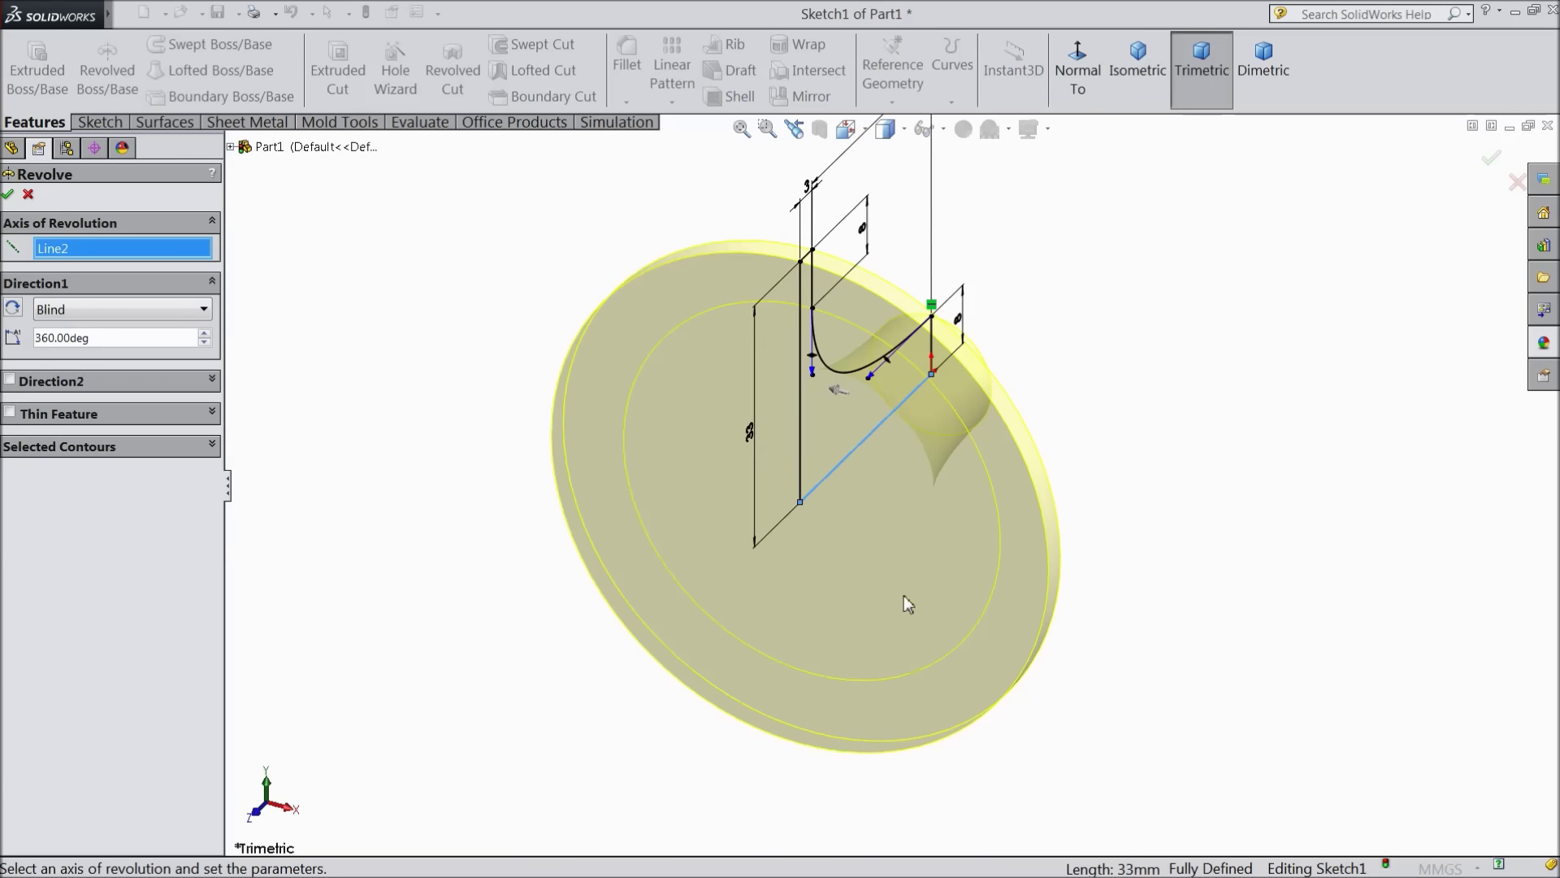
click(9, 195)
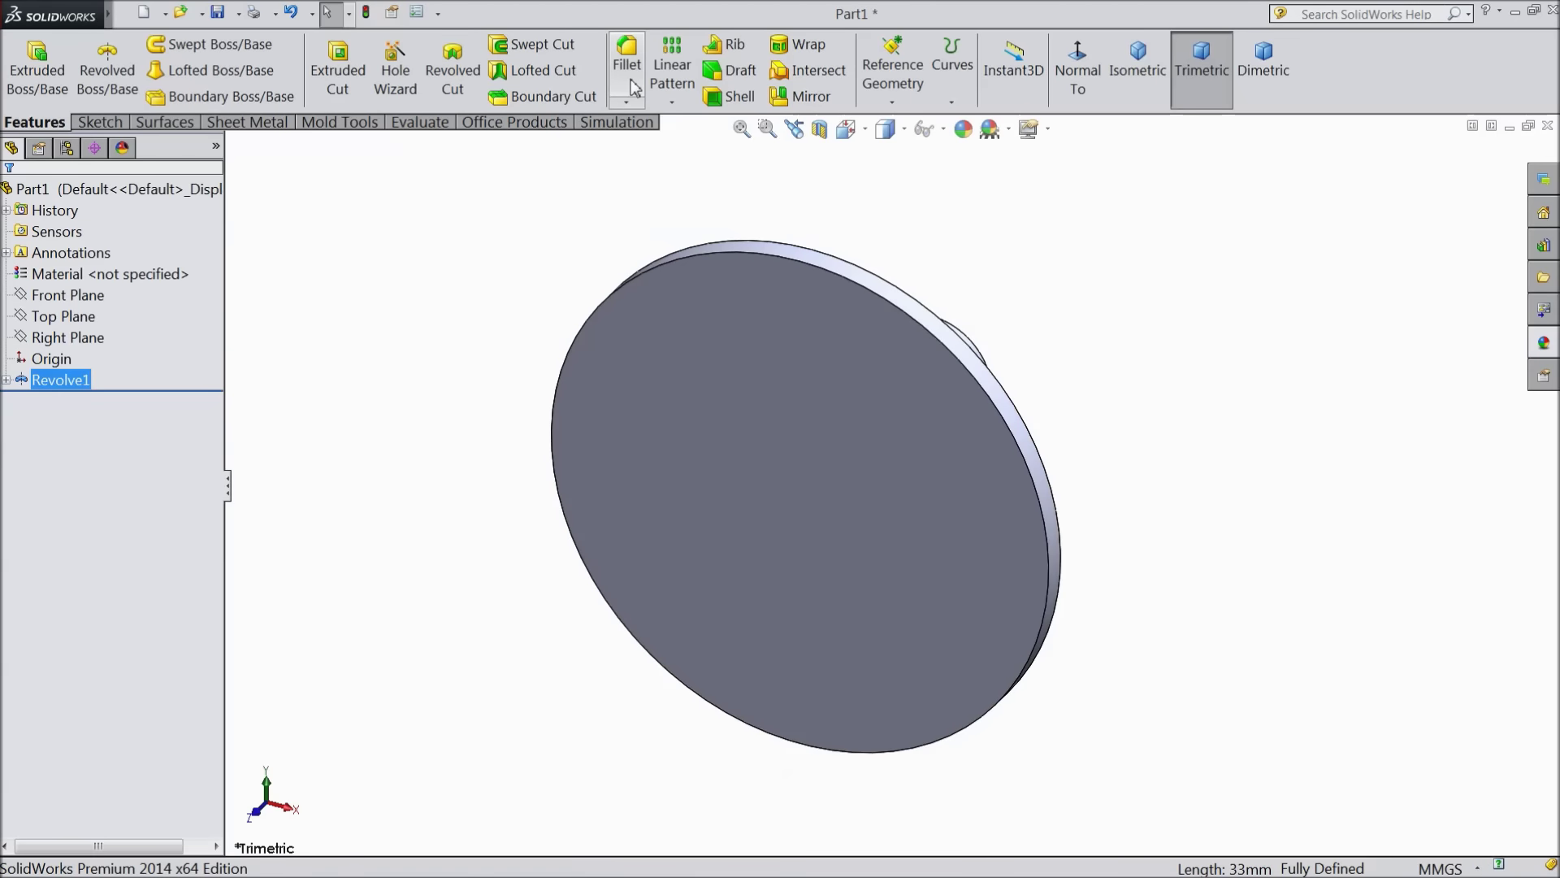
middle_drag(1129, 251, 1055, 212)
click(1049, 135)
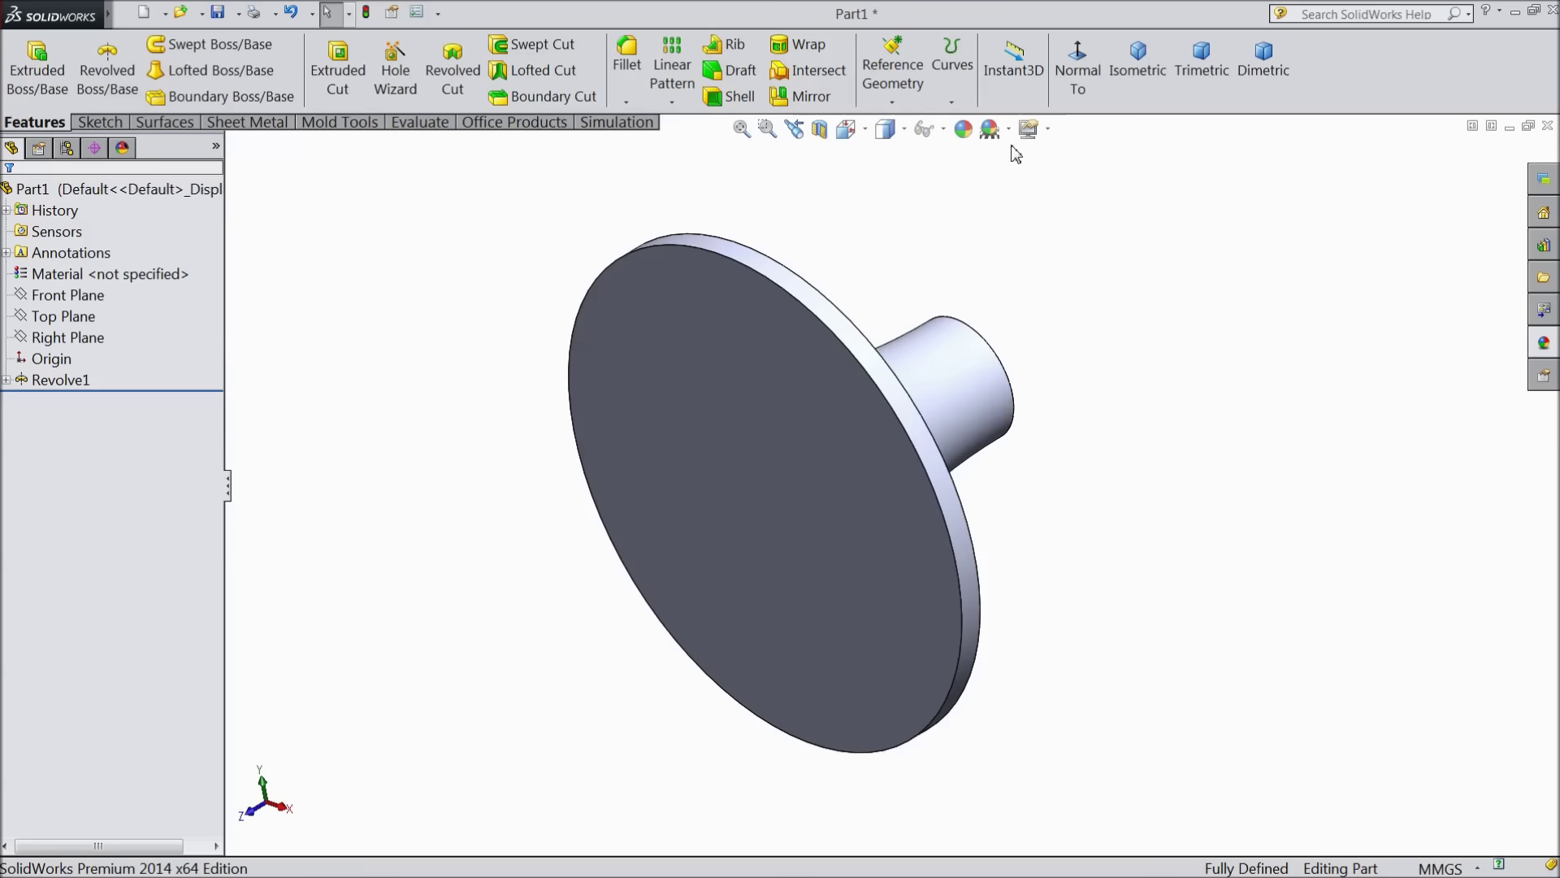
click(1050, 133)
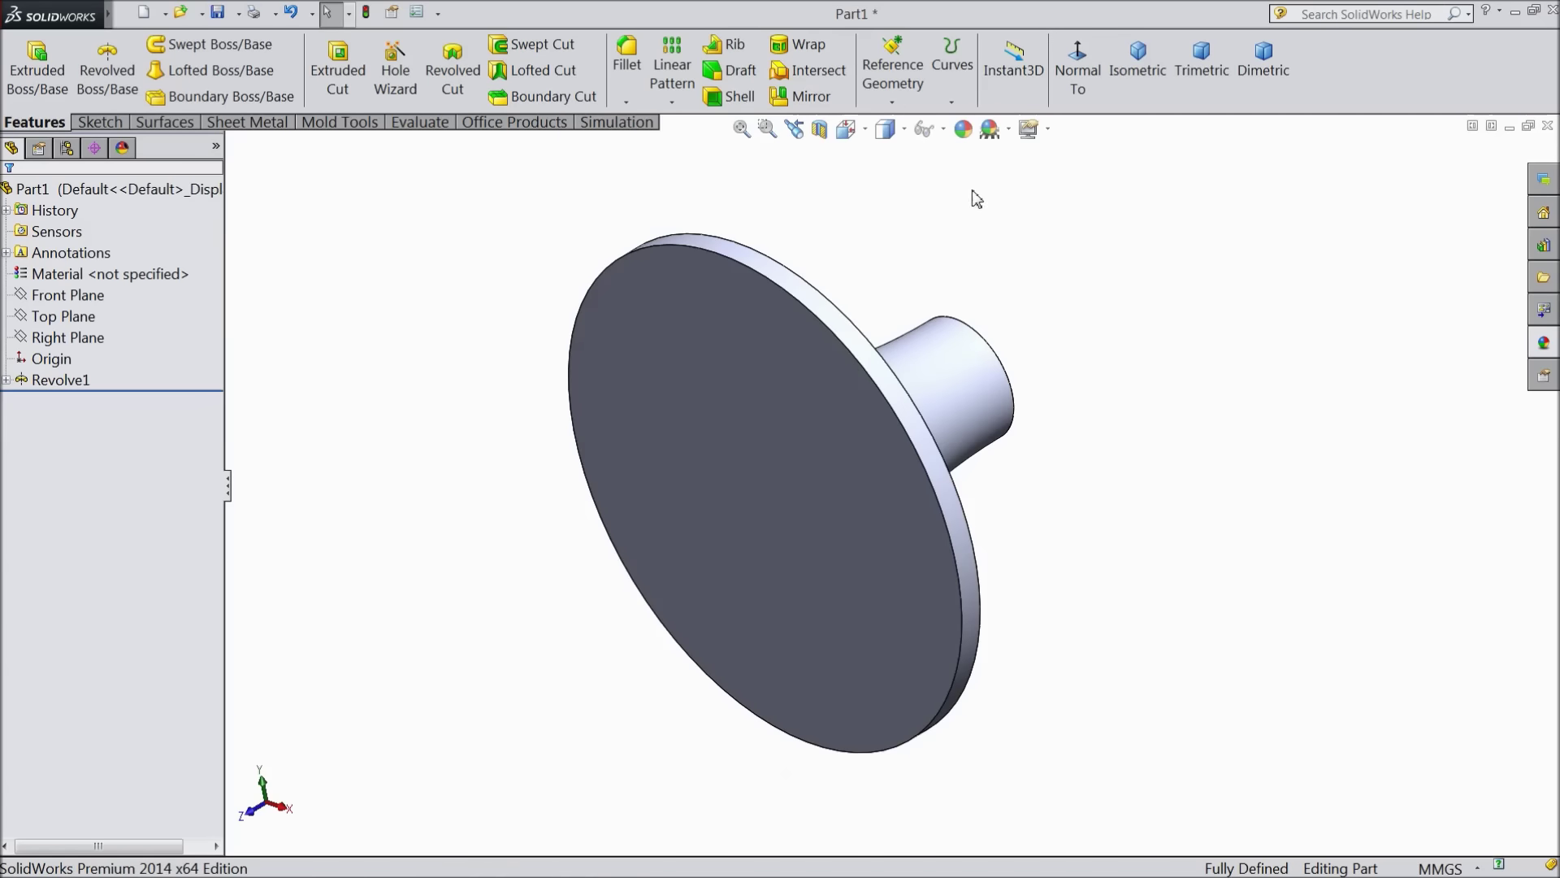
Apply a 1 mm fillet to the flange's outer edge
click(632, 75)
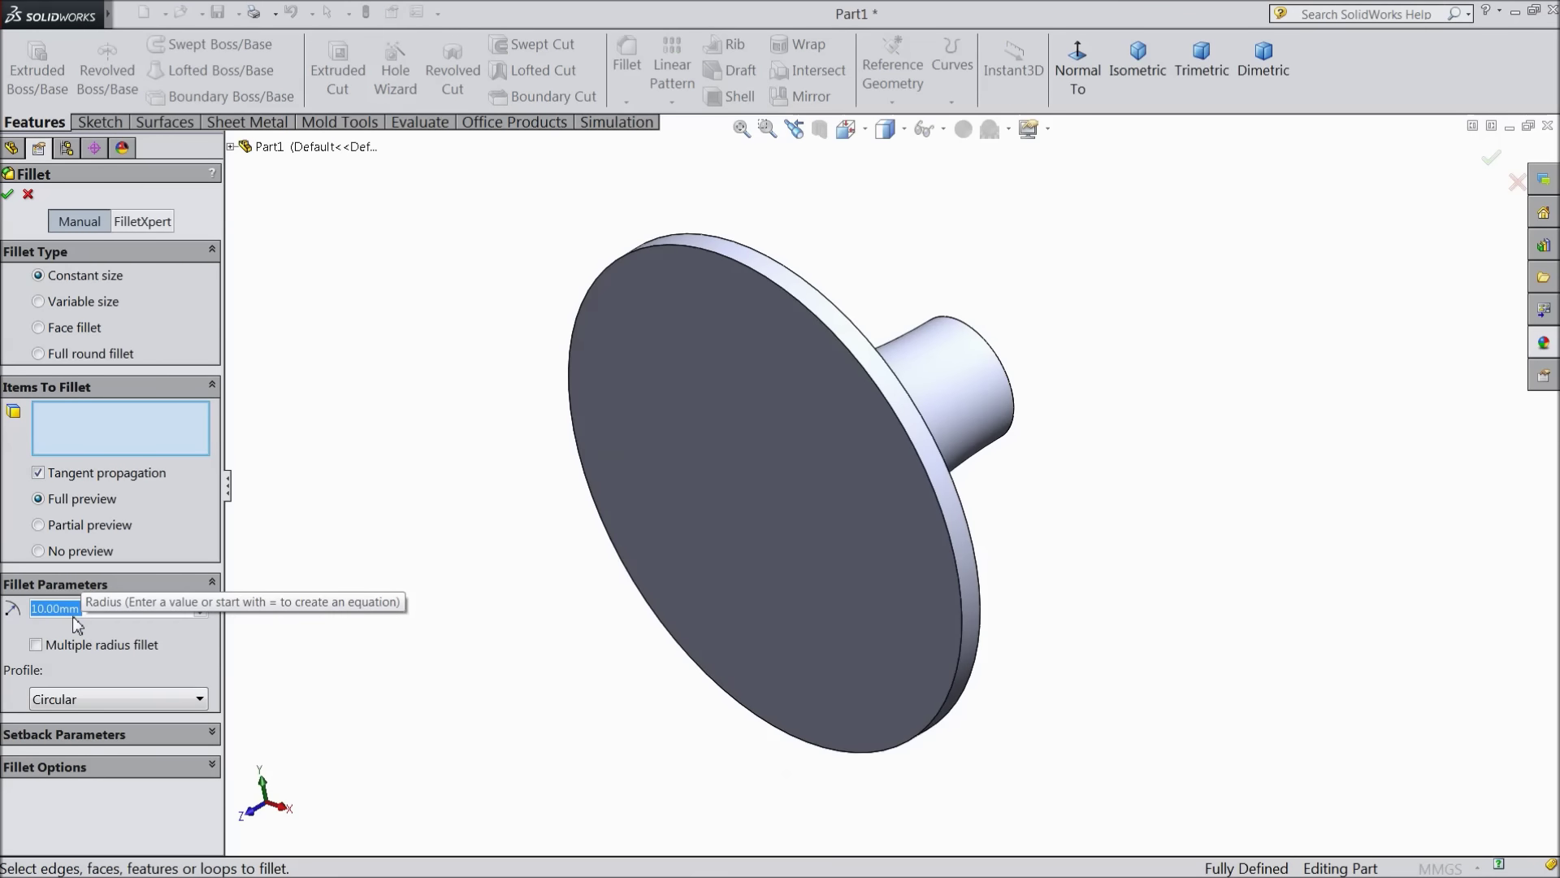
text(1)
middle_drag(389, 333, 292, 505)
click(597, 482)
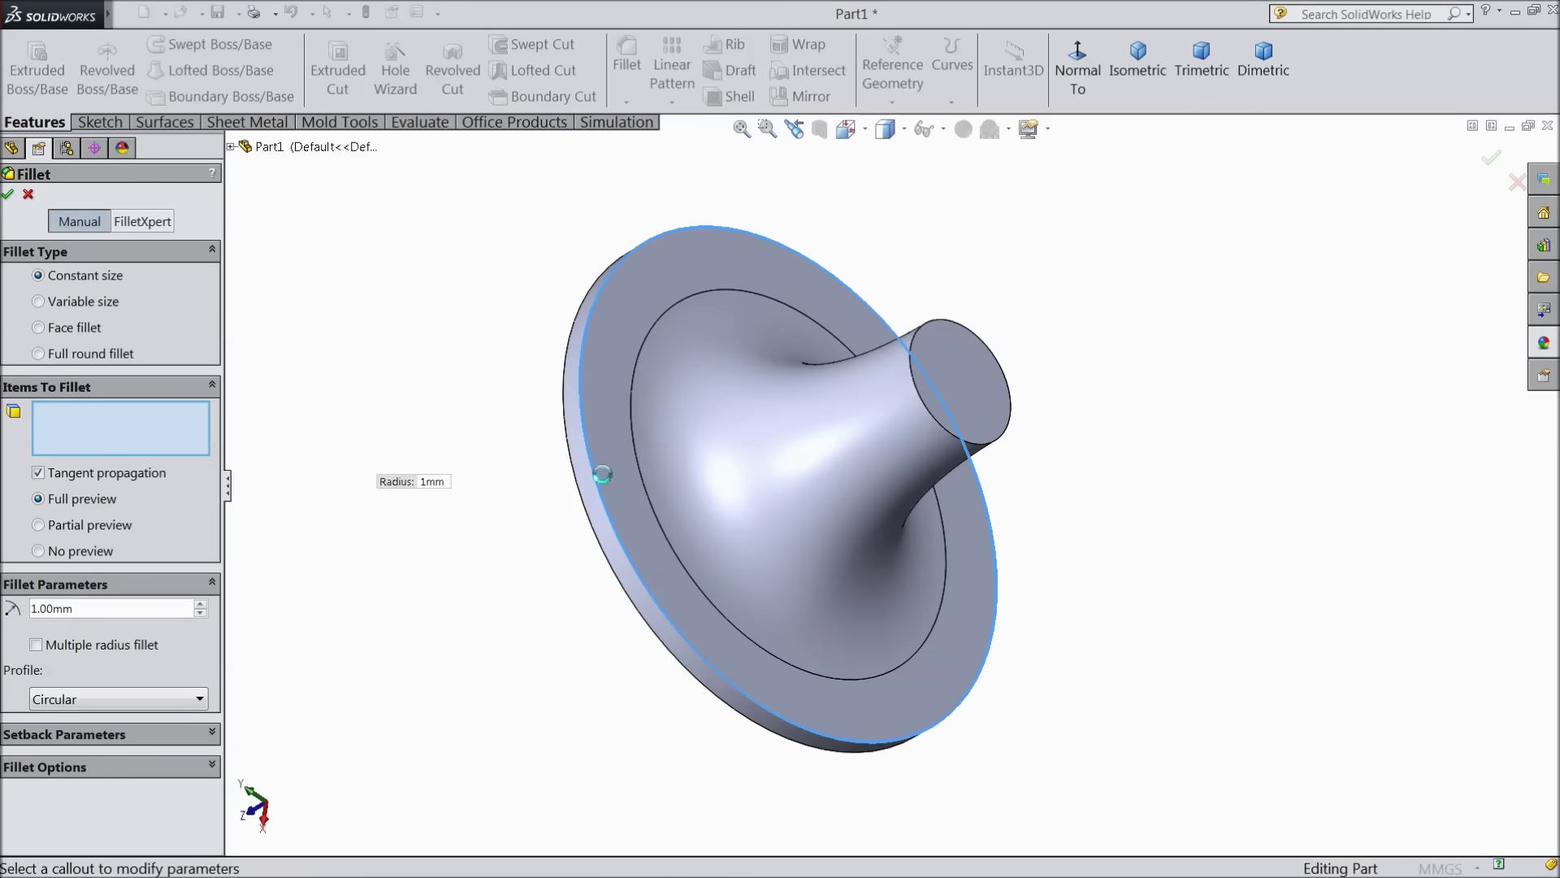
scroll(500, 467, down, 2)
click(7, 194)
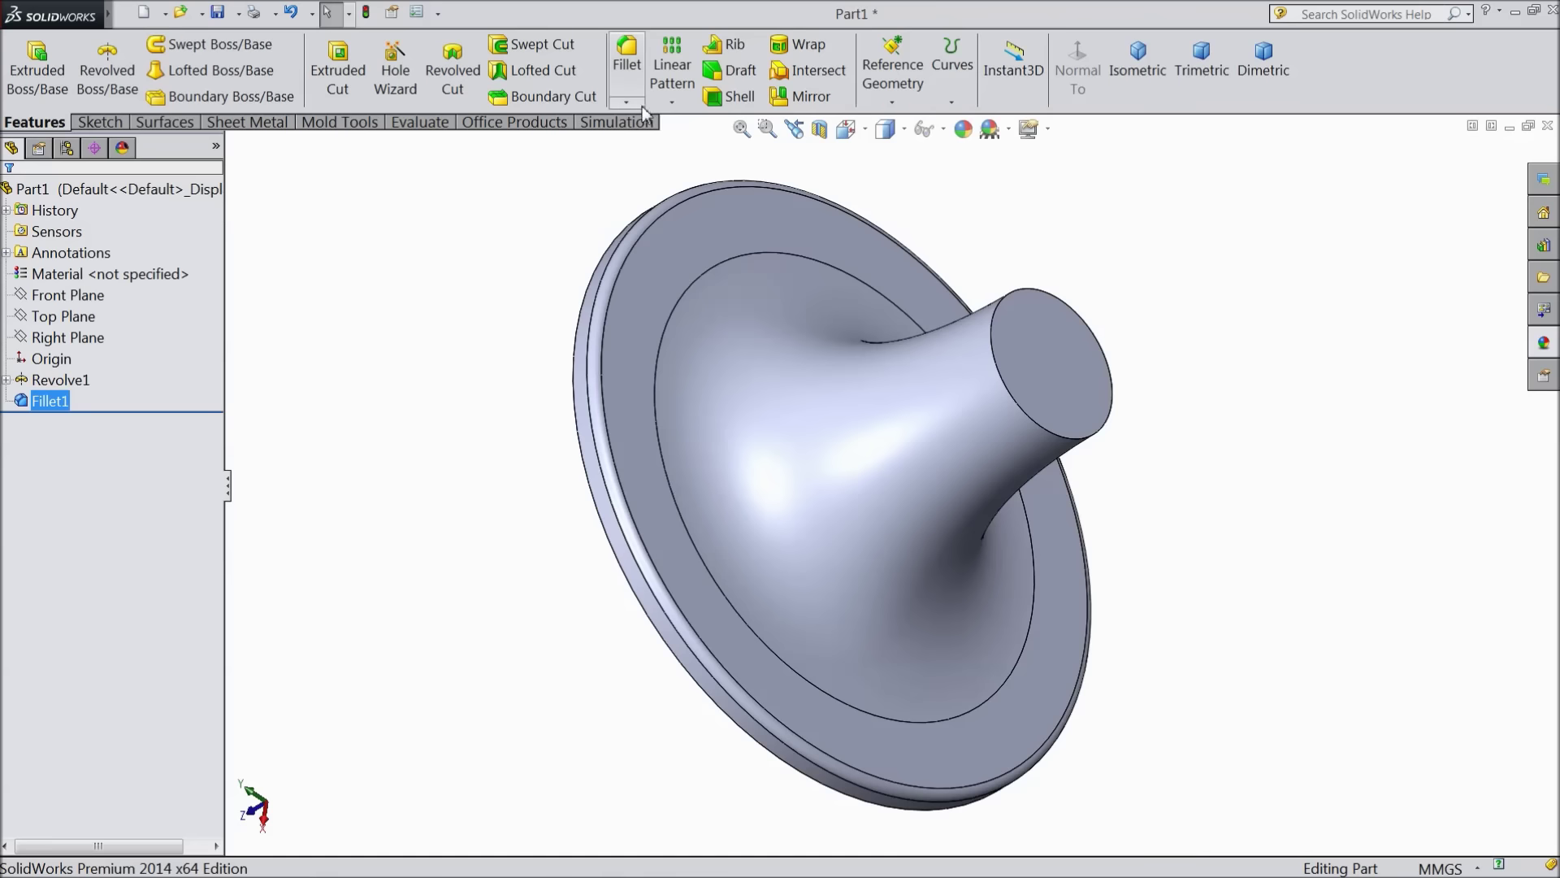
click(627, 102)
Switch to Chamfer with the Distance-Distance type, entering trial distances of 1 and 2 mm
click(660, 143)
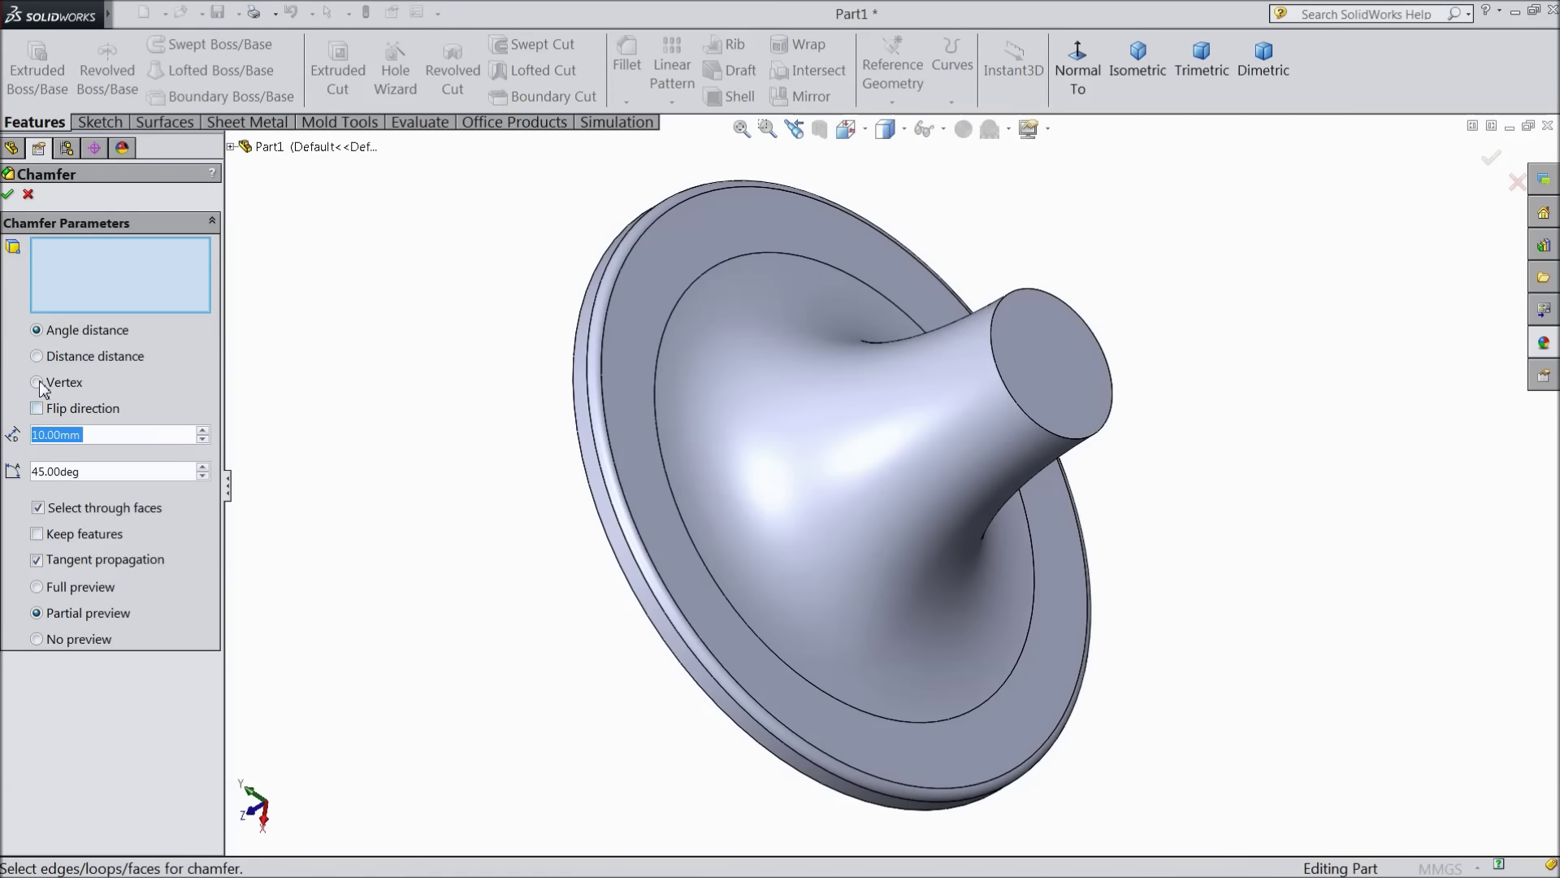
click(37, 357)
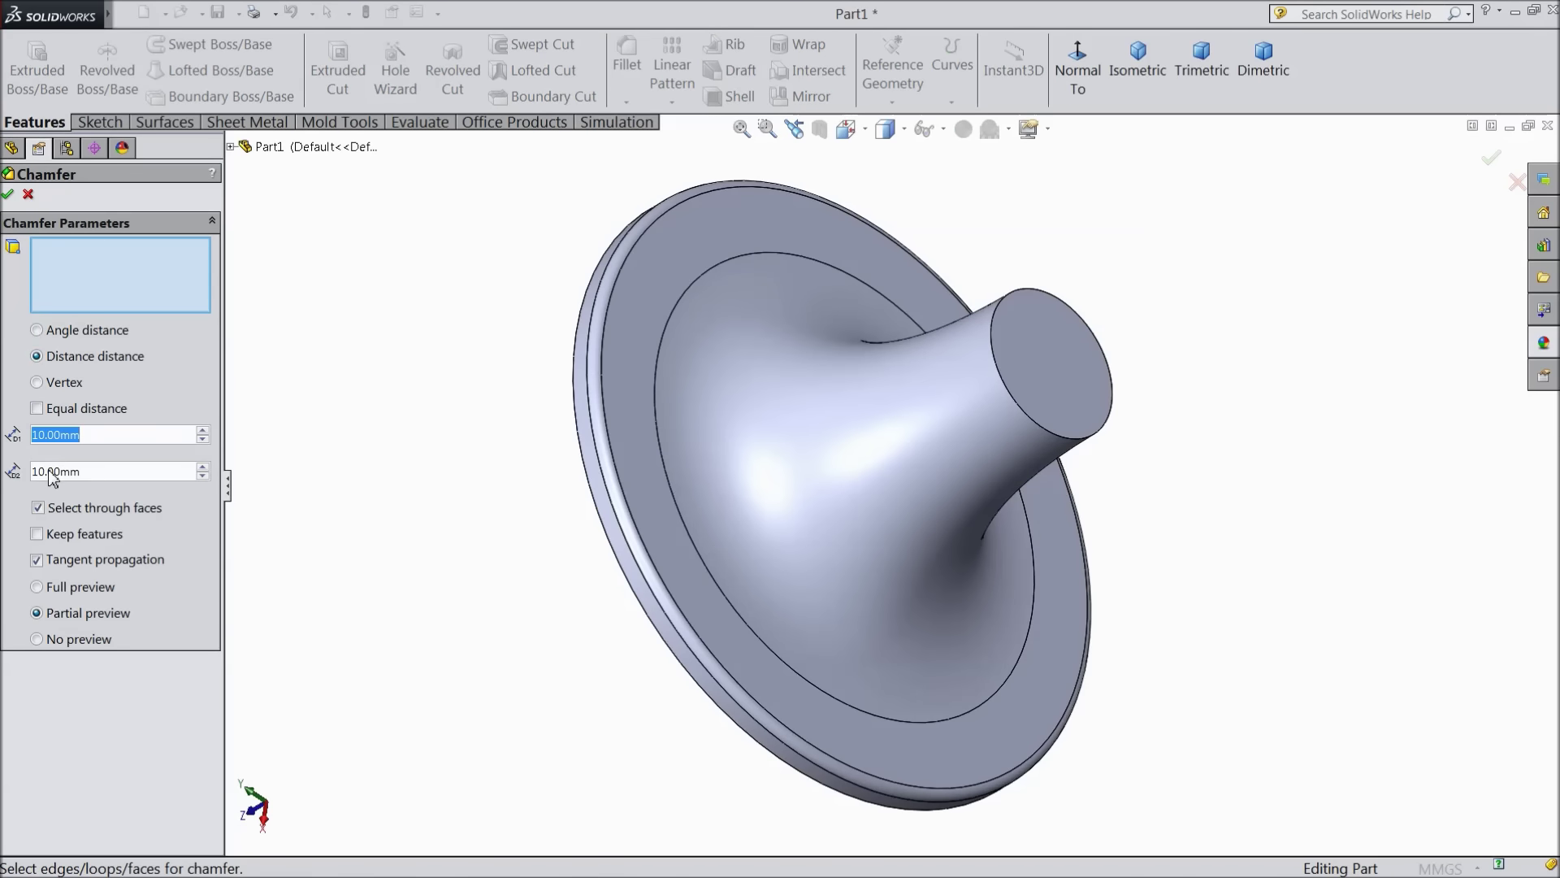
text(1)
key(Return)
text(2)
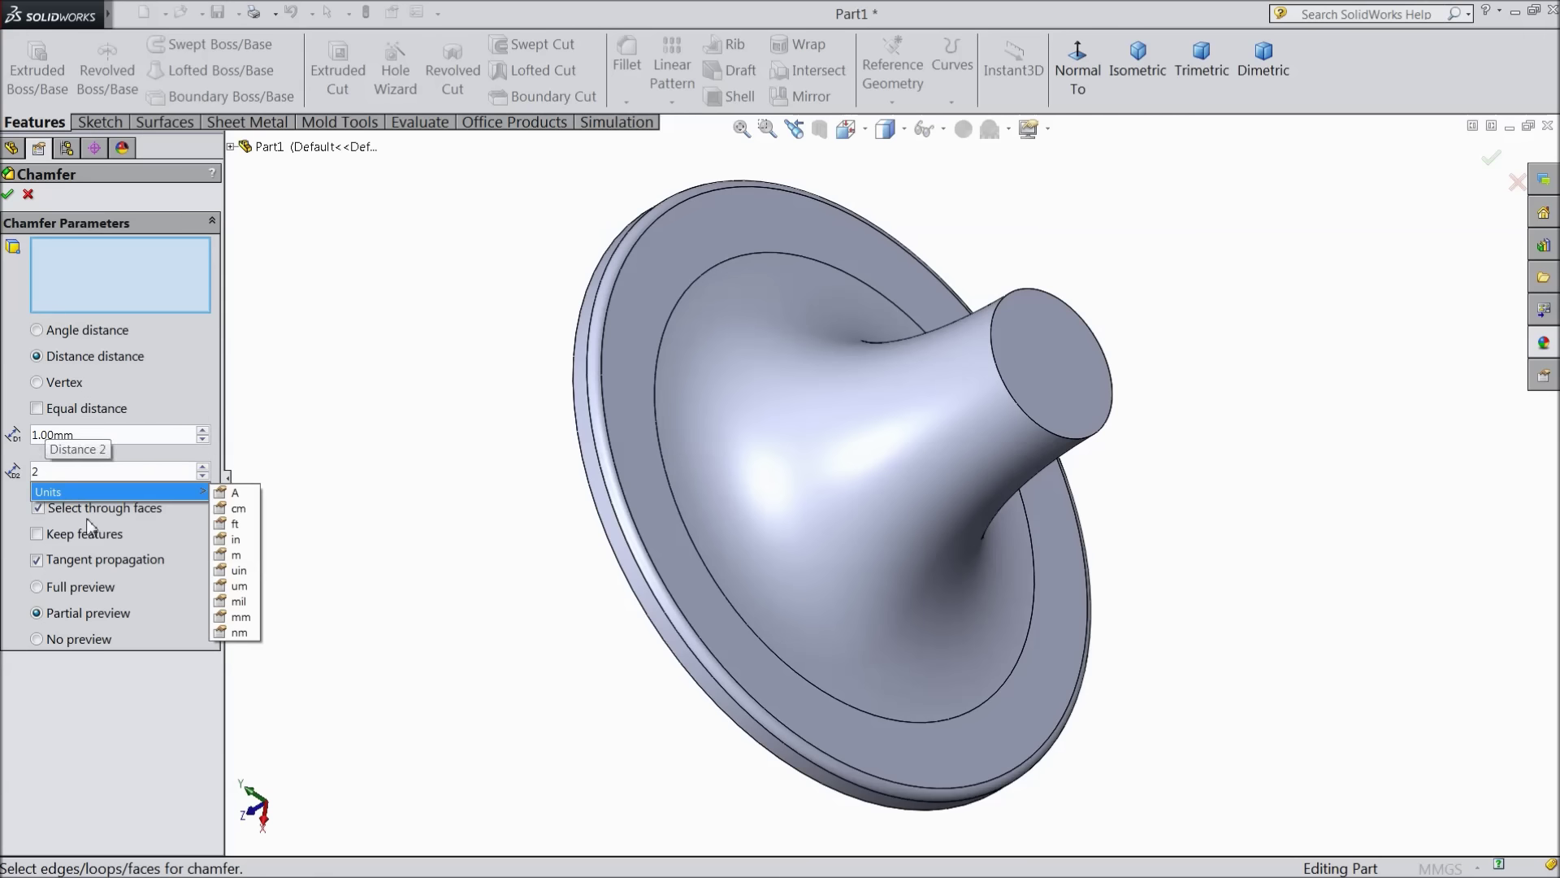
key(Return)
Chamfer the back face's outer edge with D1 2 mm and D2 1 mm
middle_drag(397, 492, 561, 486)
scroll(569, 491, up, 2)
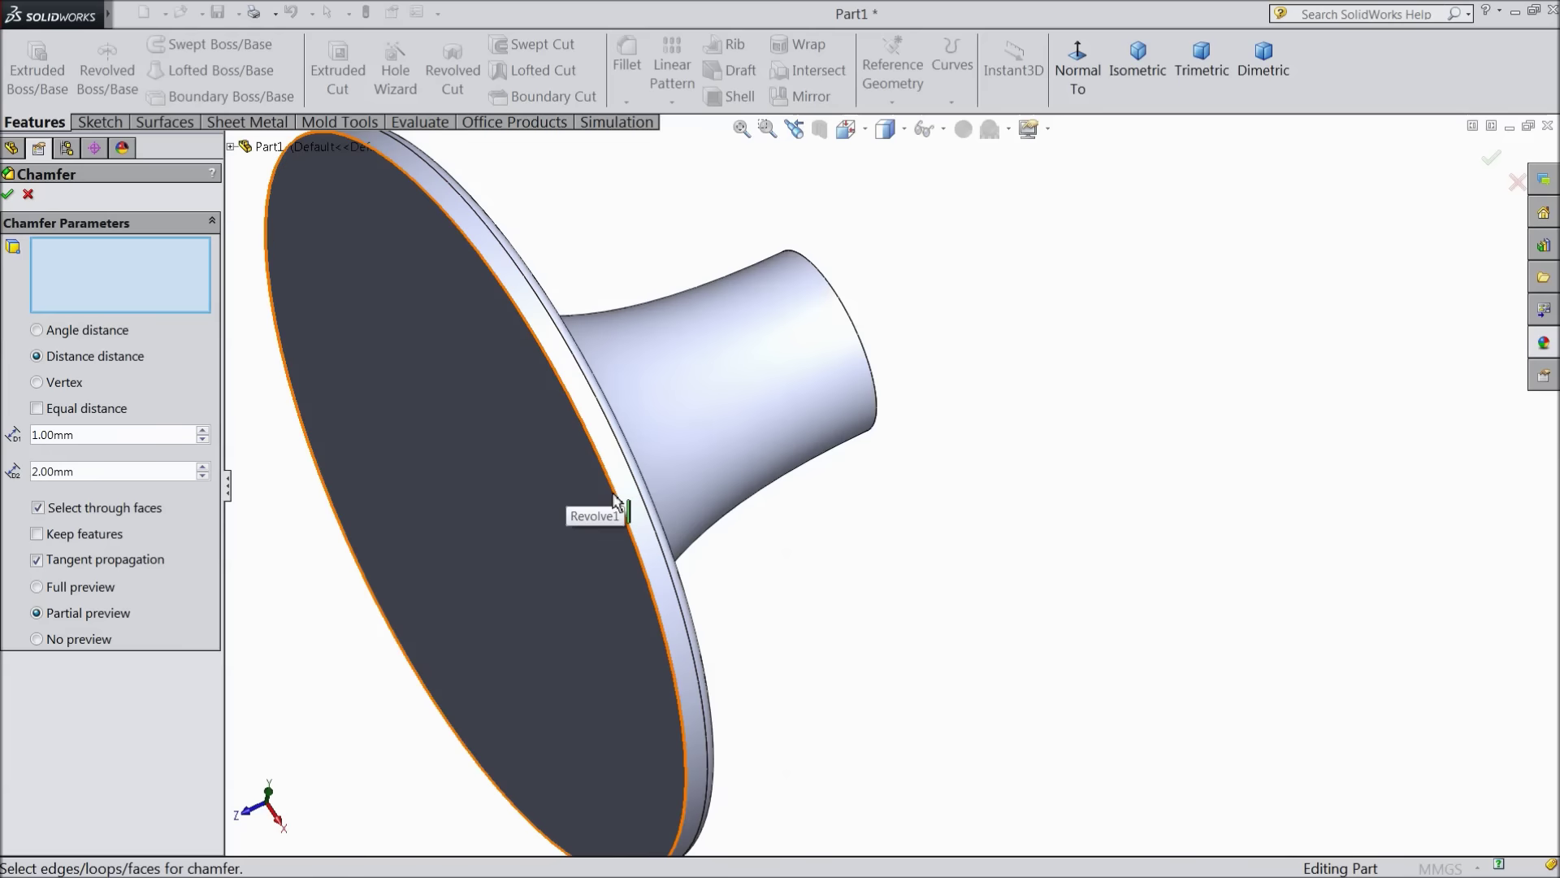
click(615, 500)
scroll(634, 500, down, 2)
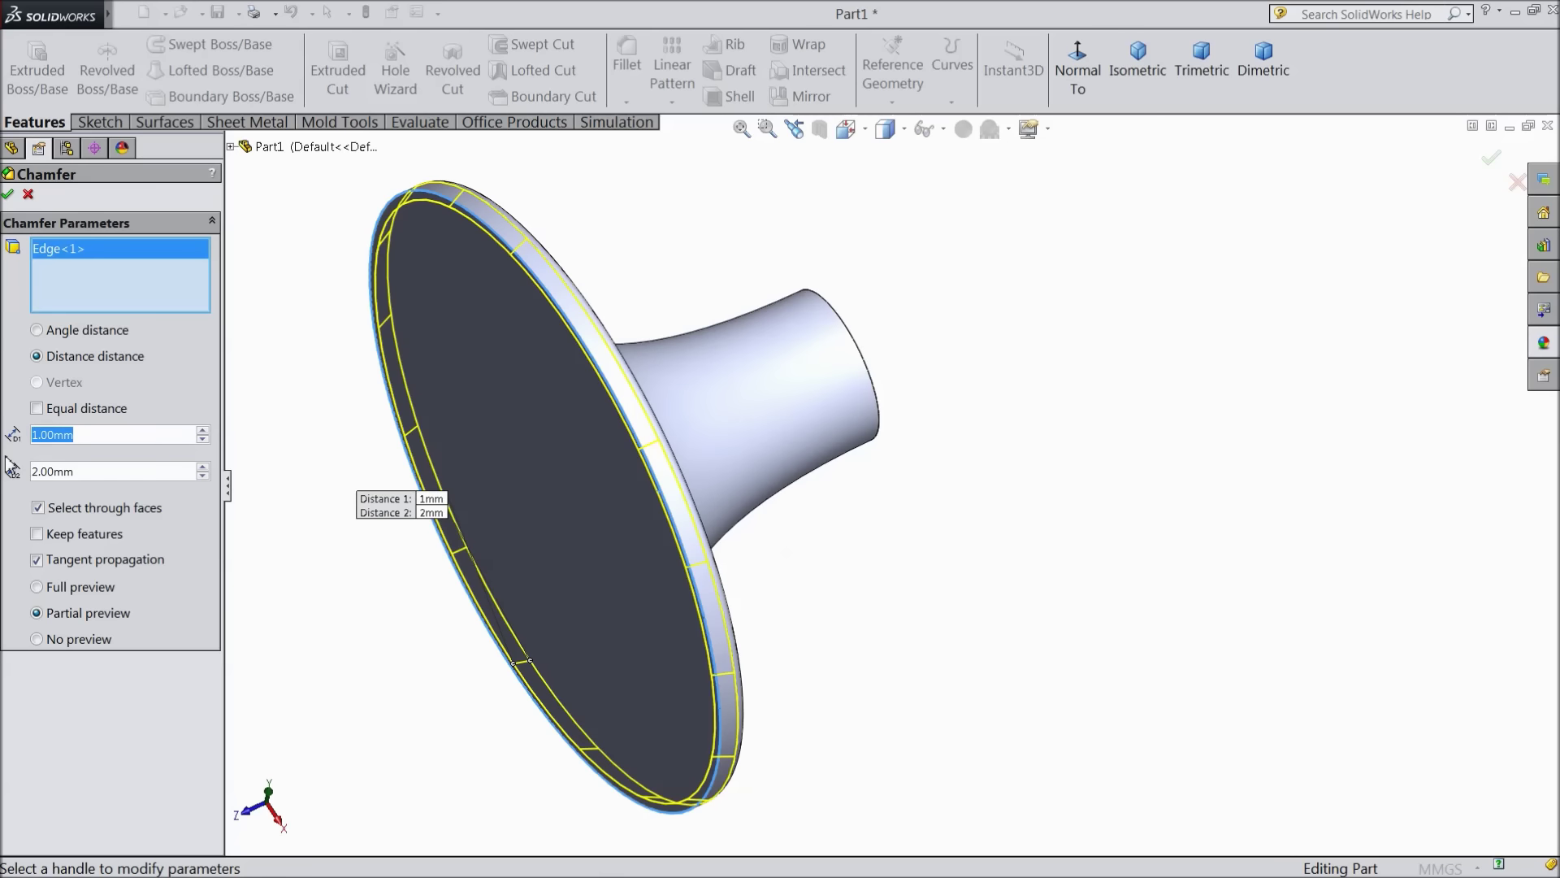
text(2)
click(79, 471)
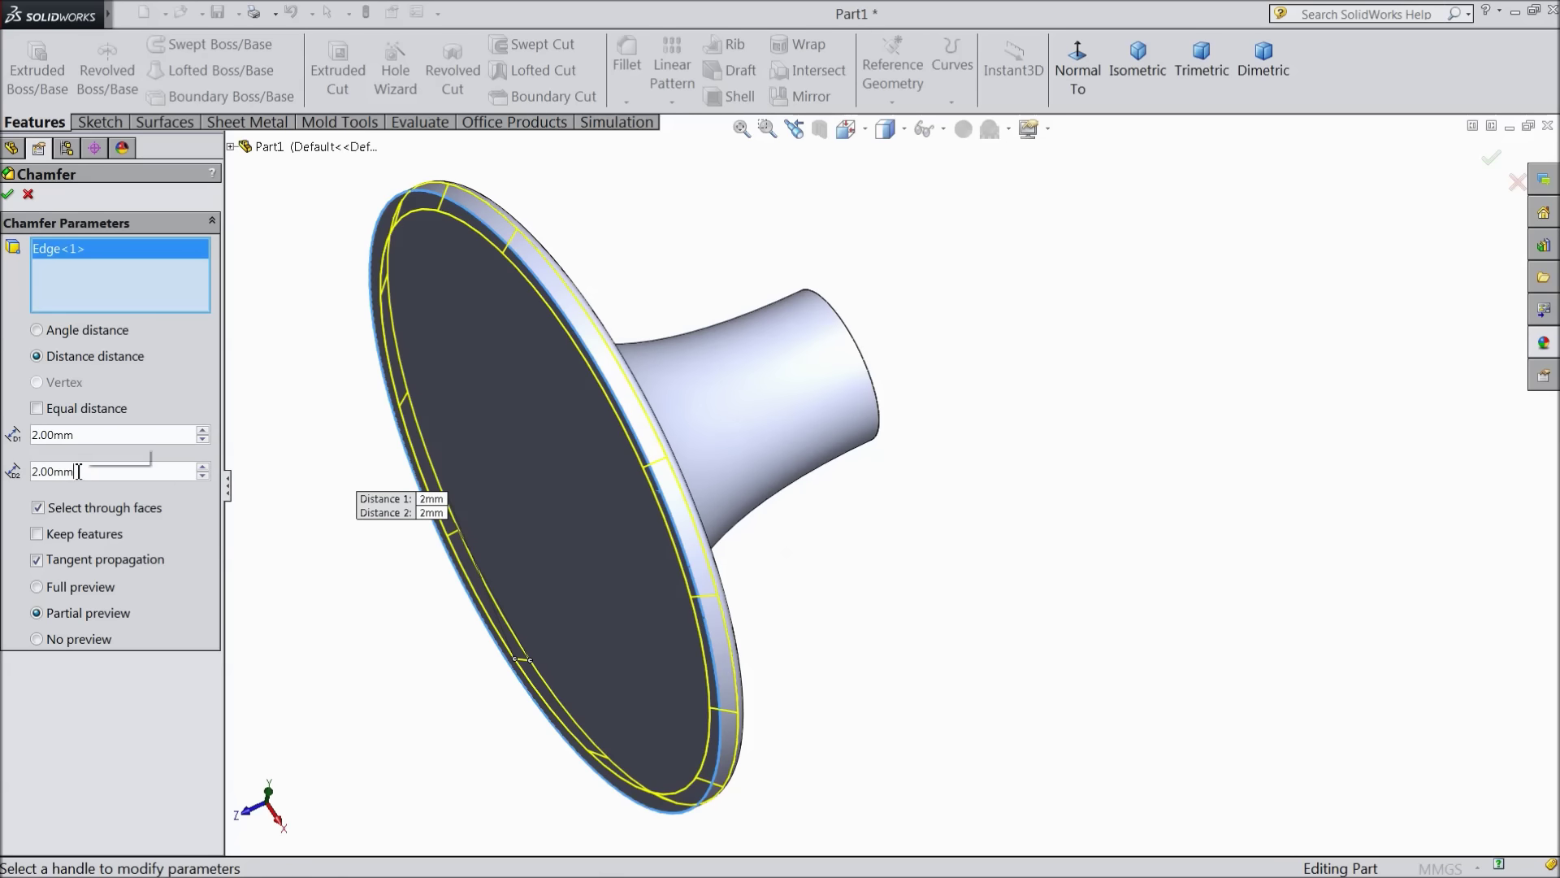
text(1)
click(8, 195)
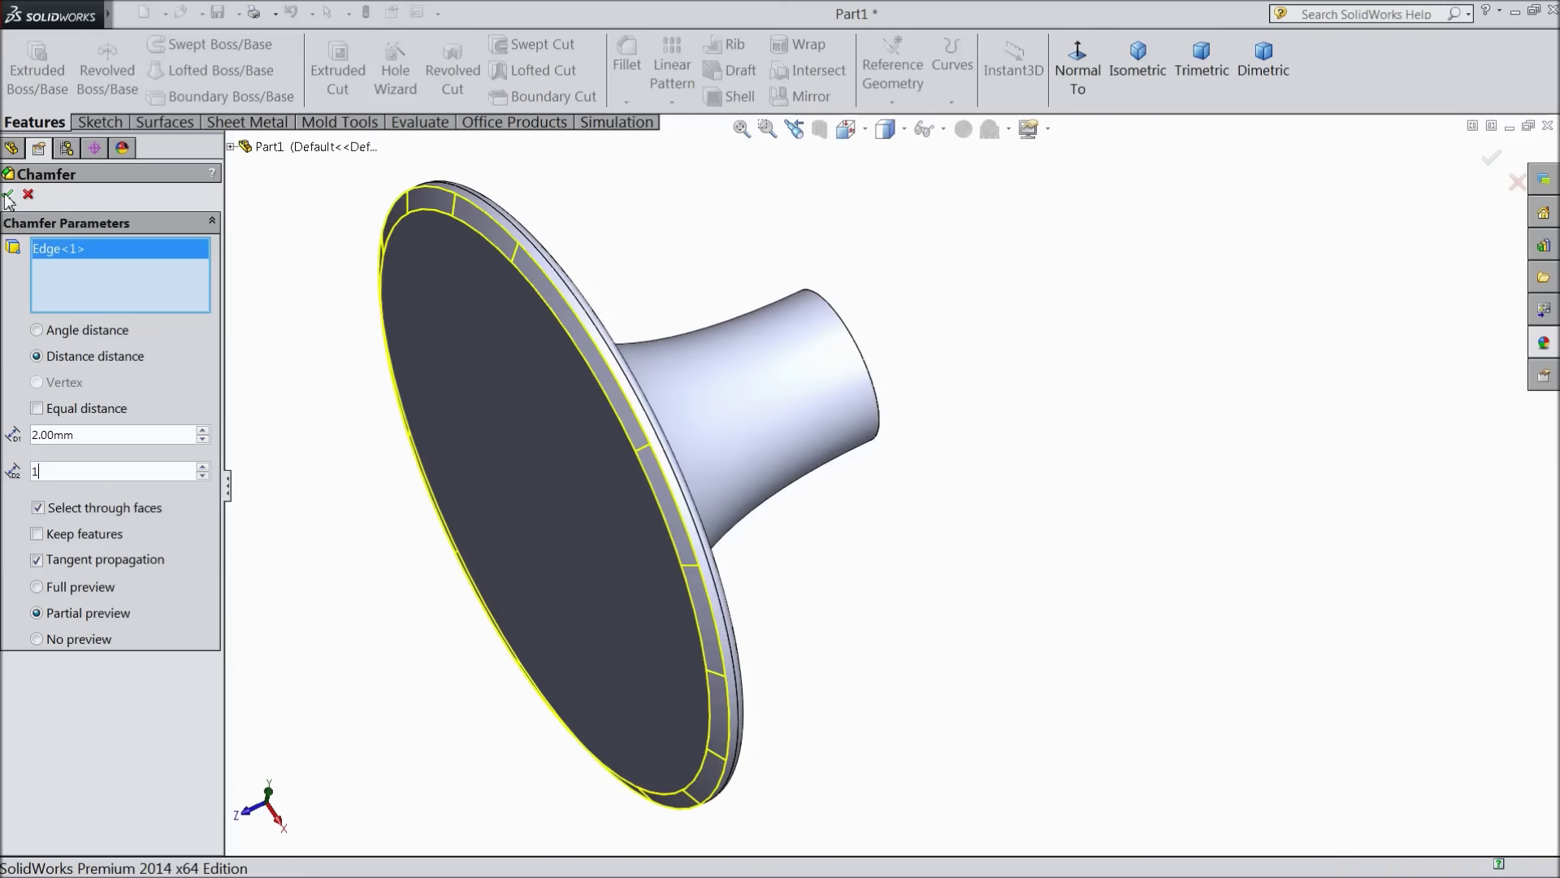
middle_drag(1054, 426, 1087, 487)
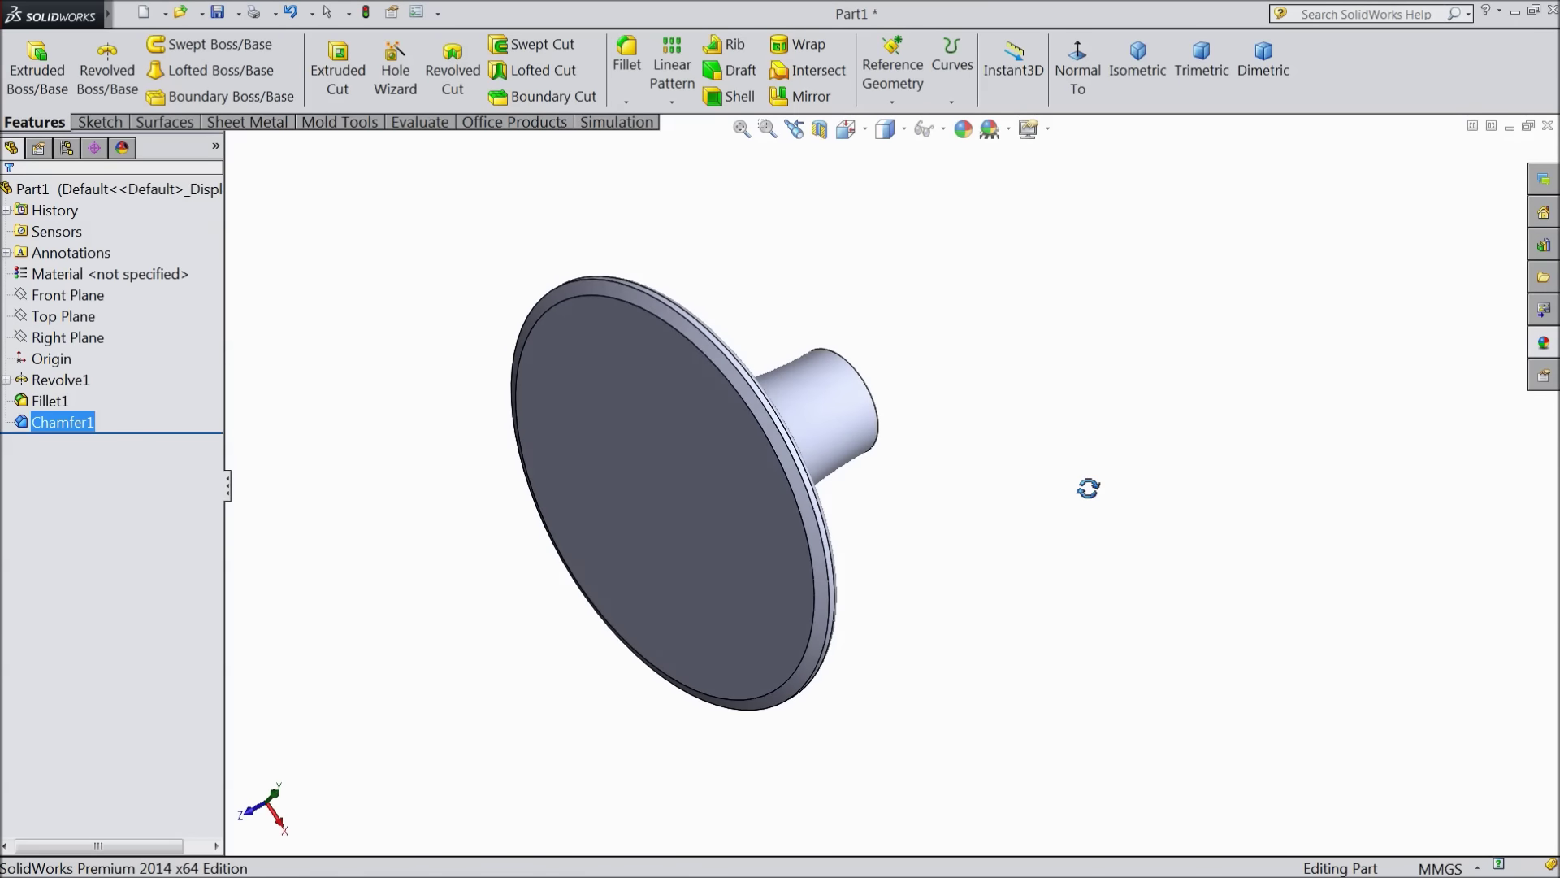
Start Sketch2 on the Right Plane, viewed face-on
middle_drag(929, 509, 878, 491)
middle_drag(940, 447, 877, 394)
click(81, 338)
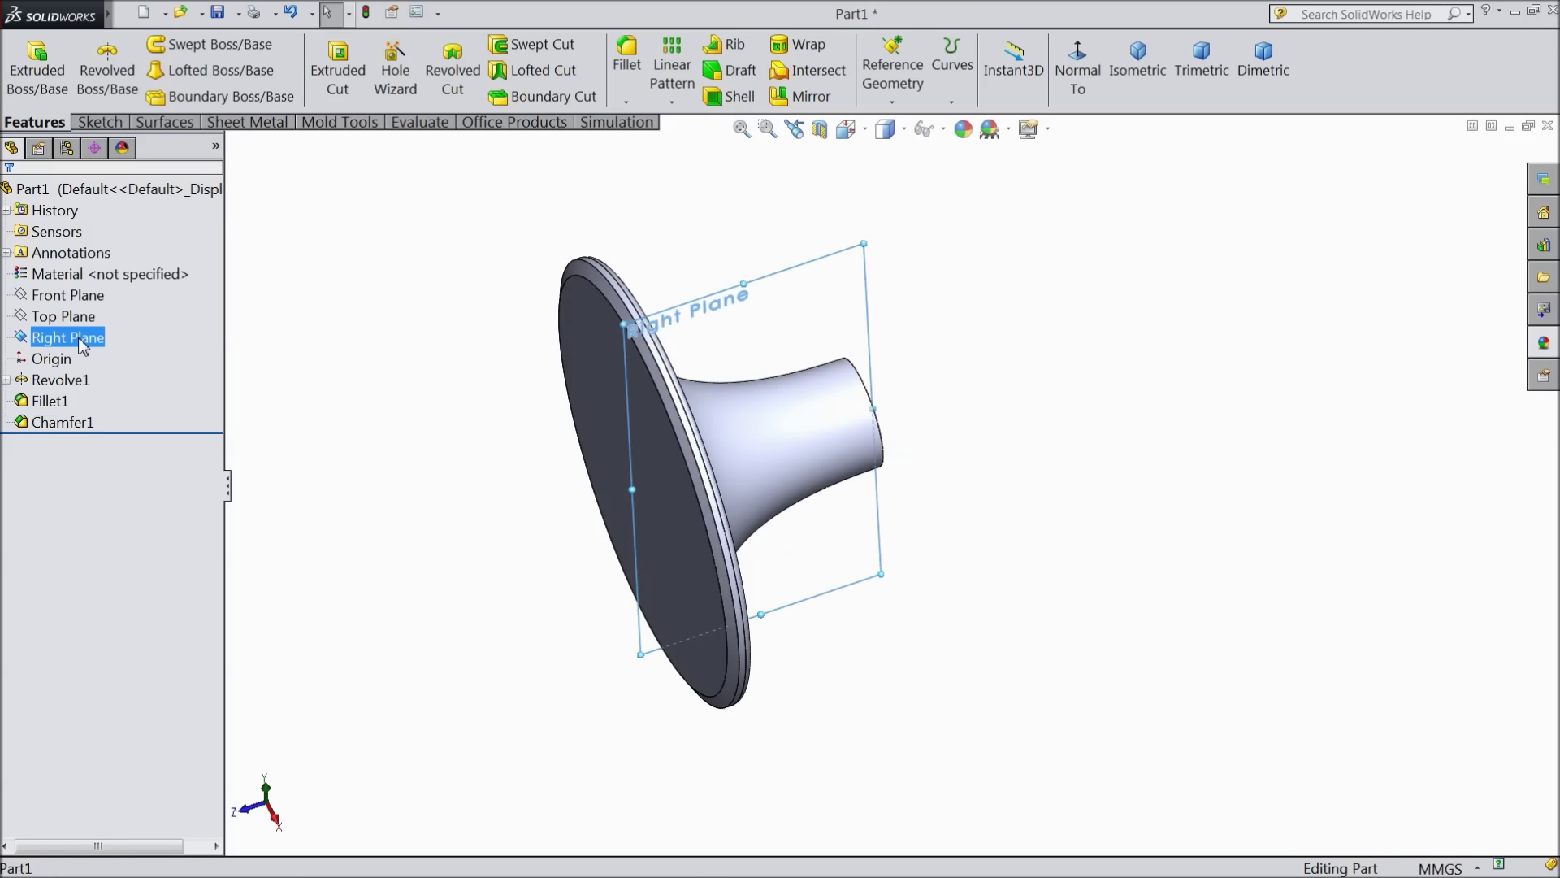
click(91, 318)
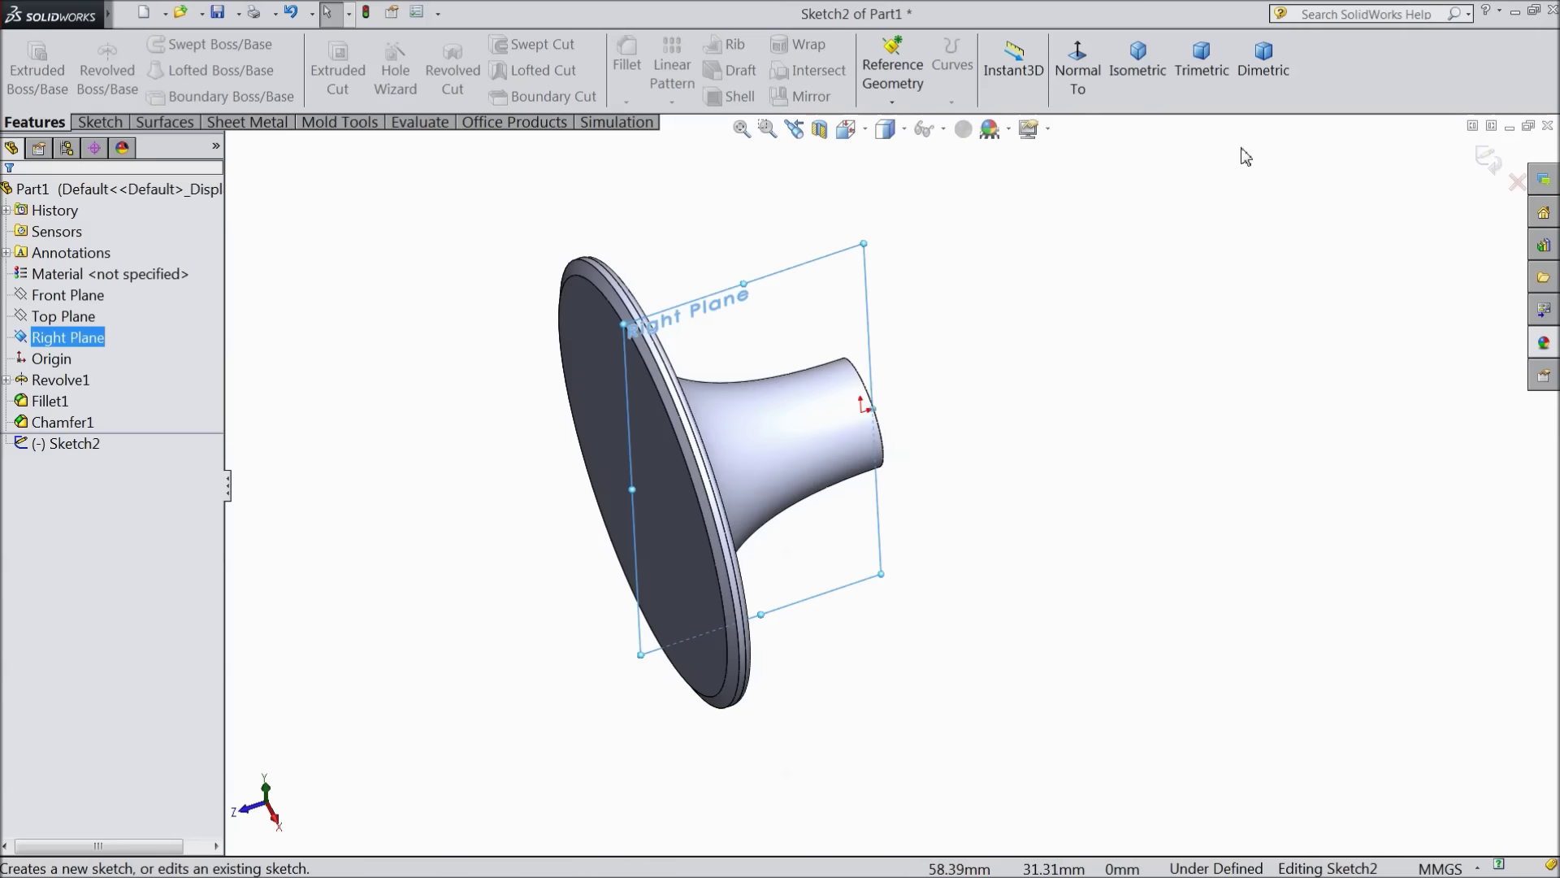
click(1074, 80)
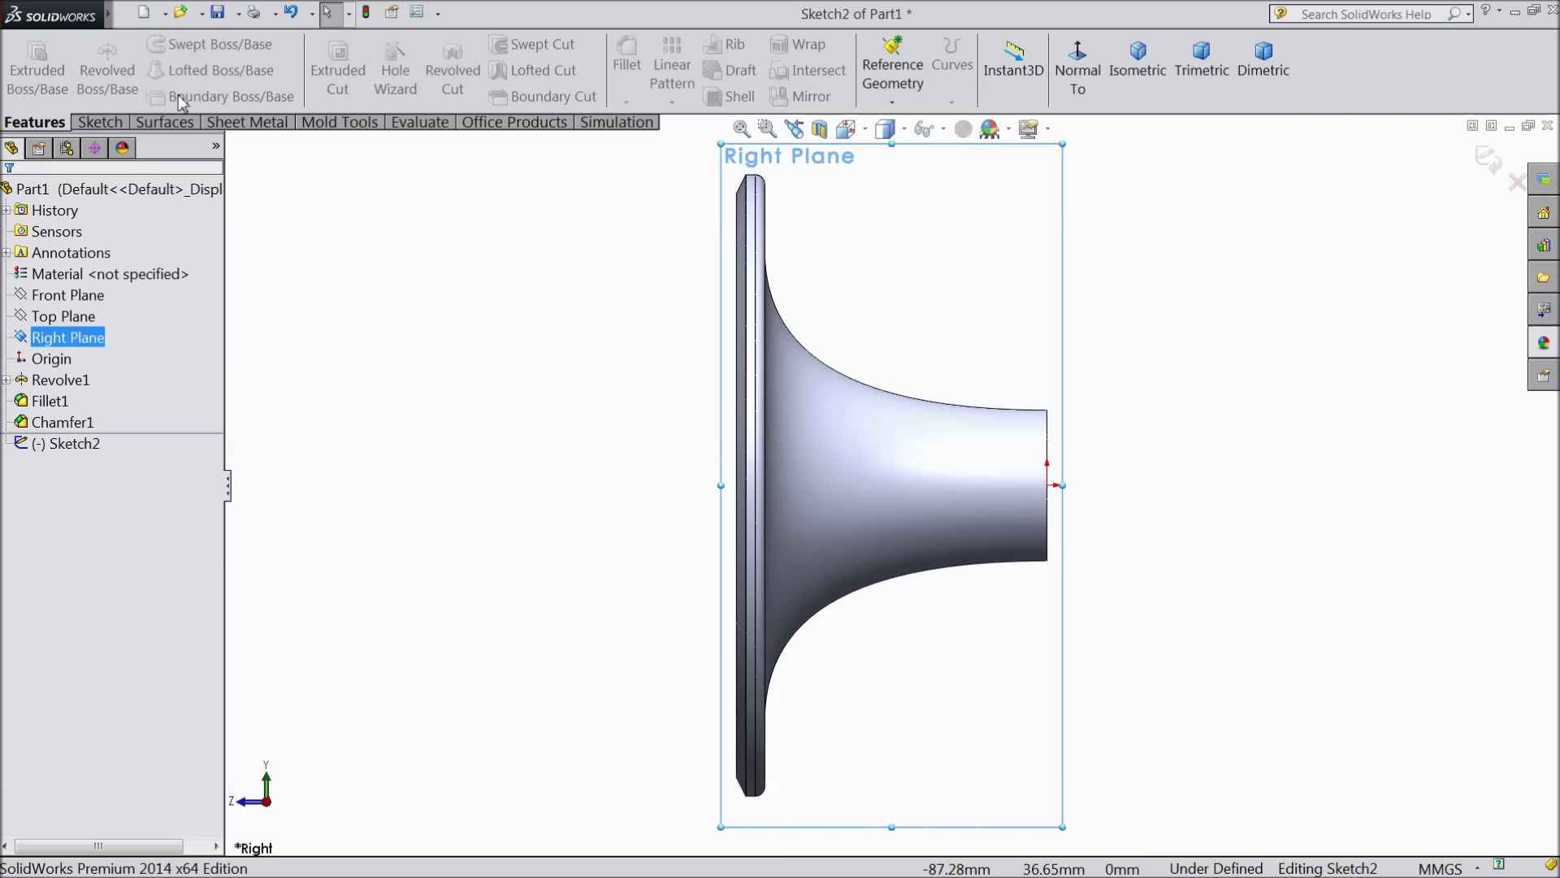
click(99, 122)
click(141, 45)
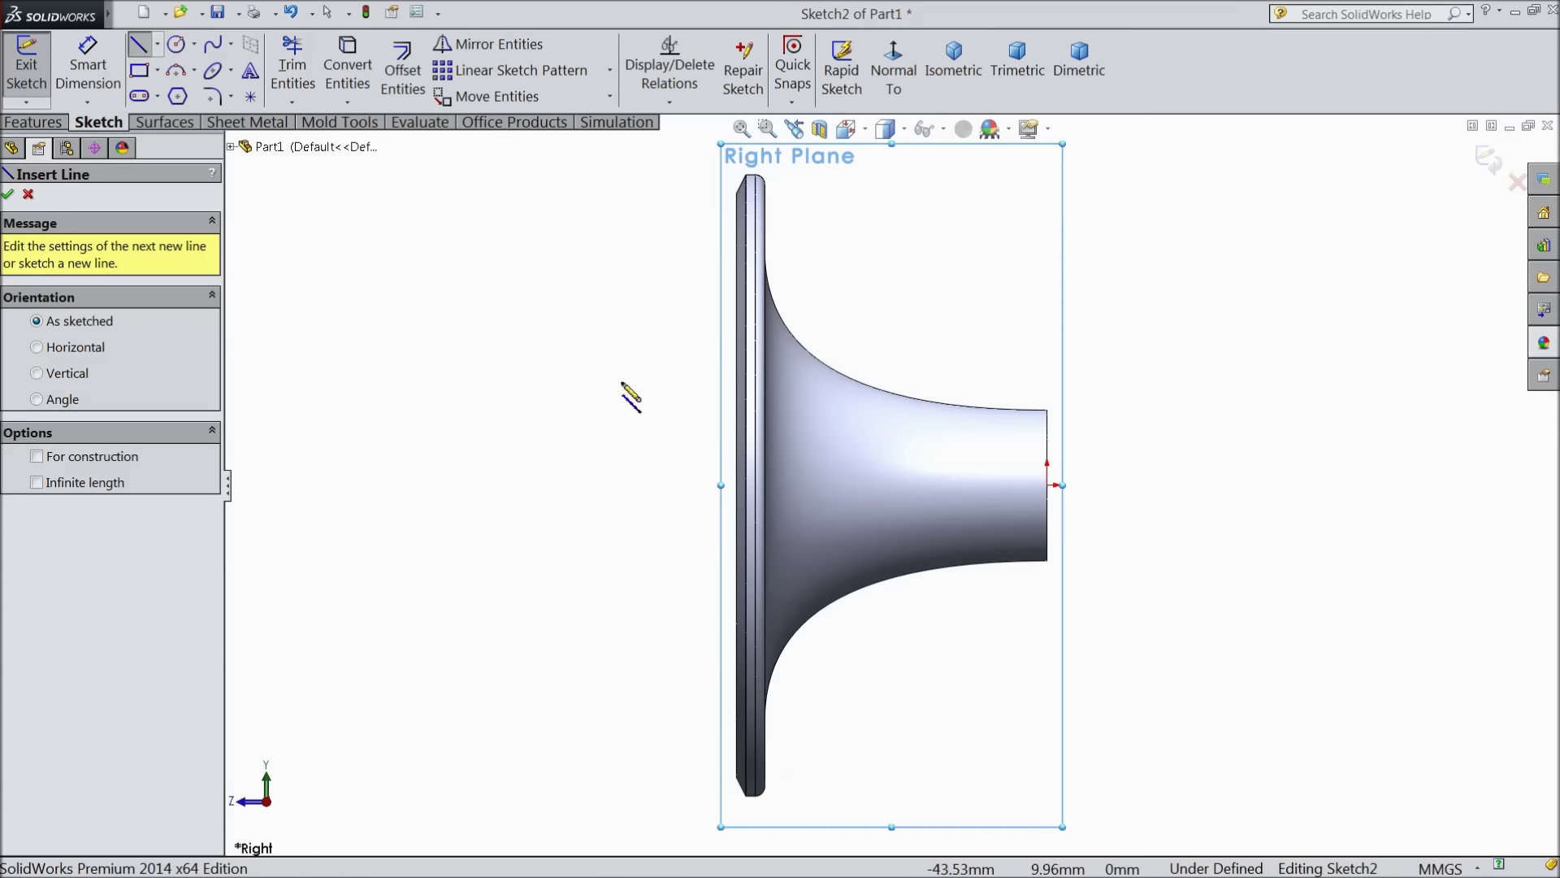
Draw a horizontal line left from the flange edge and a vertical line rising from its end
click(737, 484)
key(Escape)
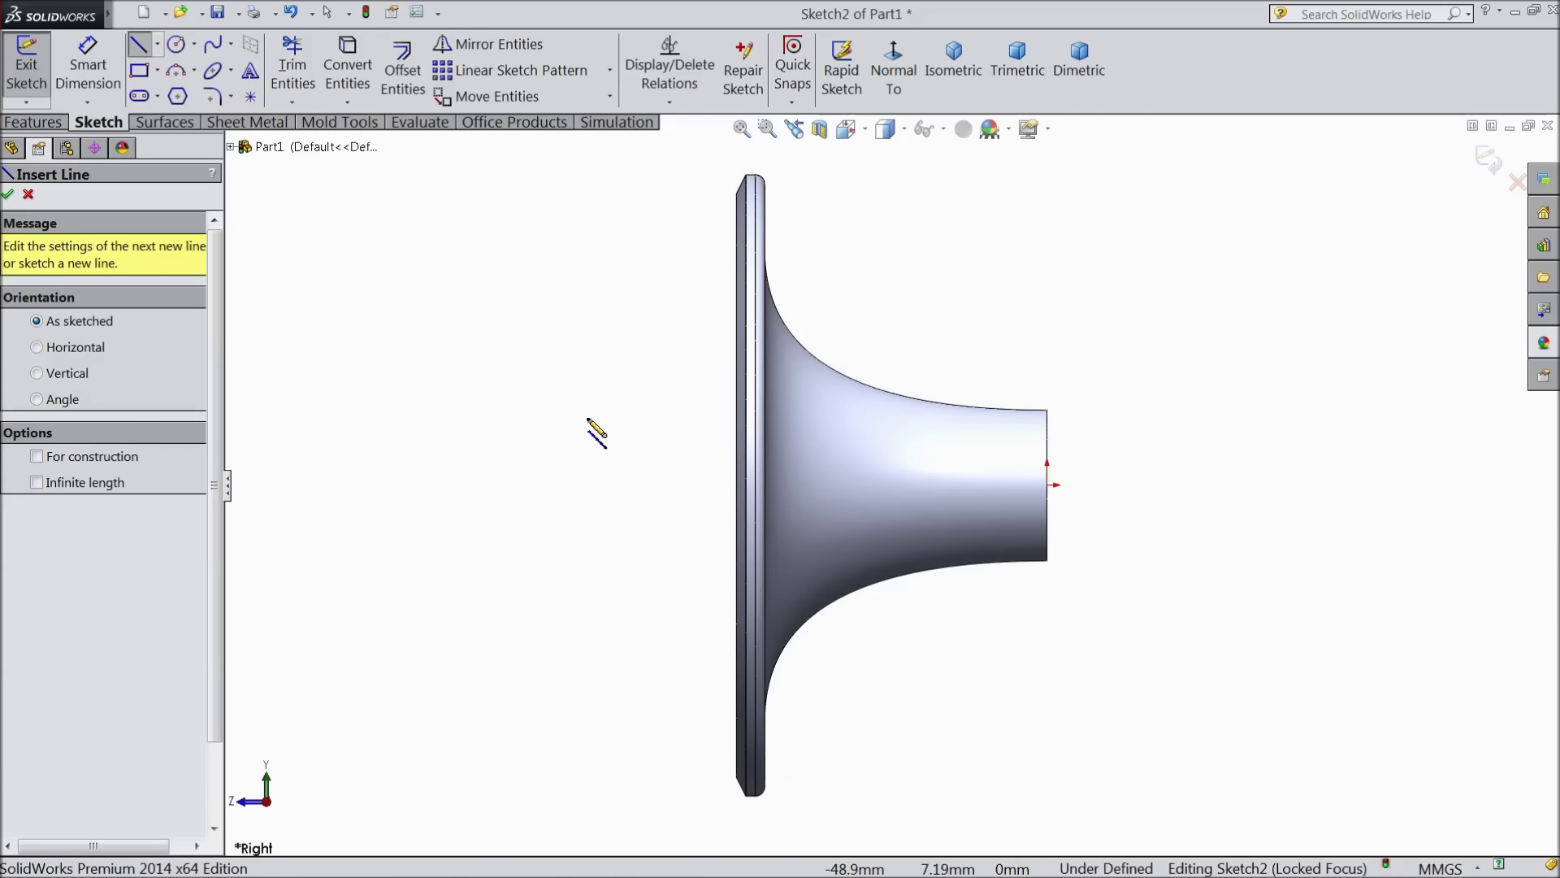
click(736, 485)
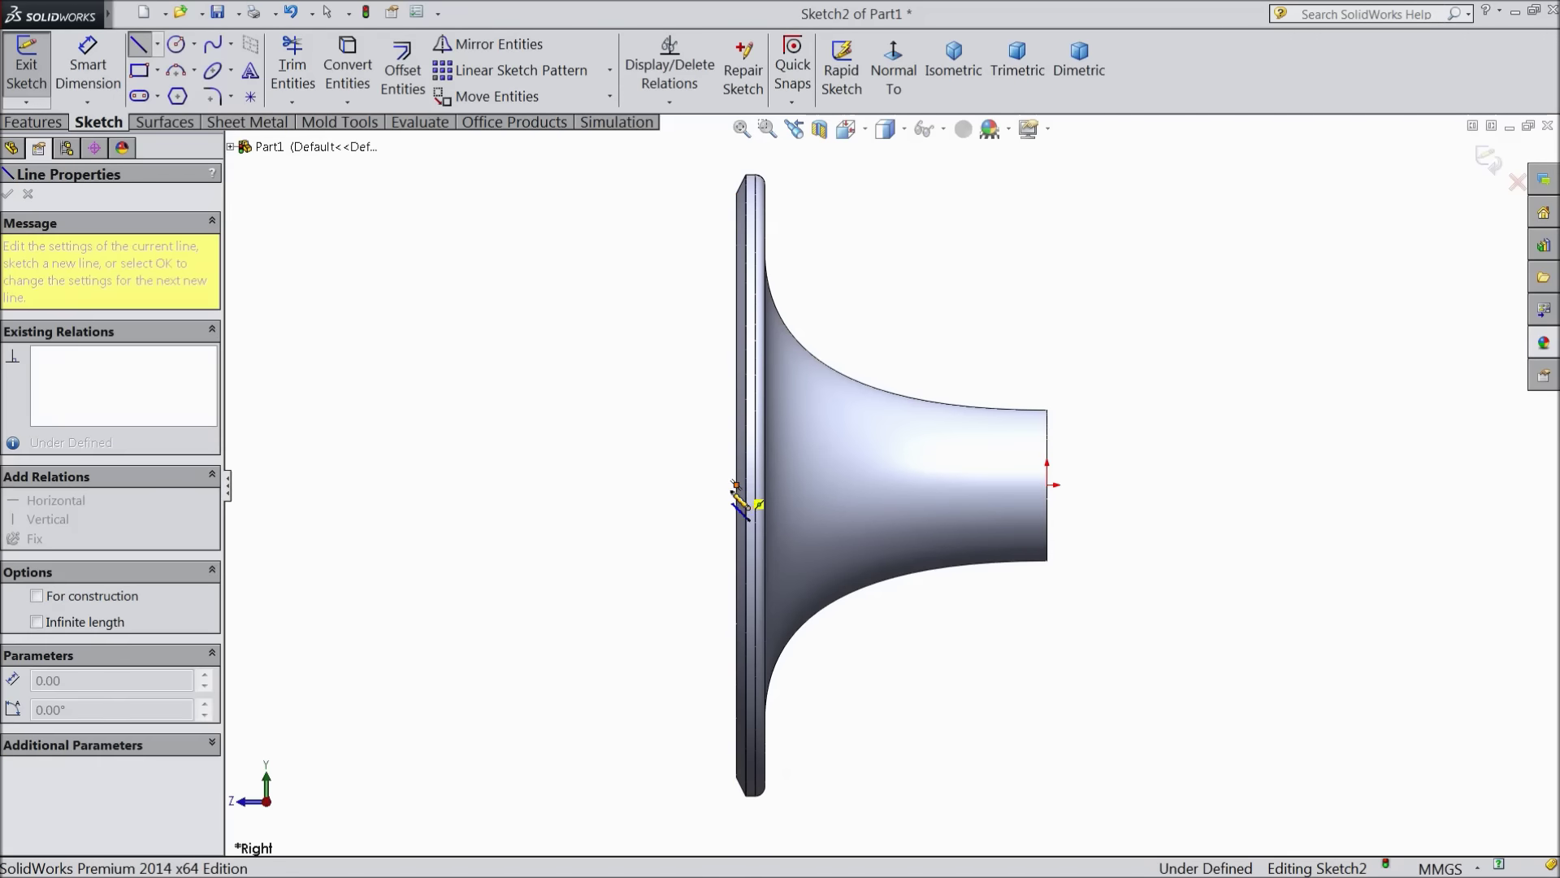
click(582, 485)
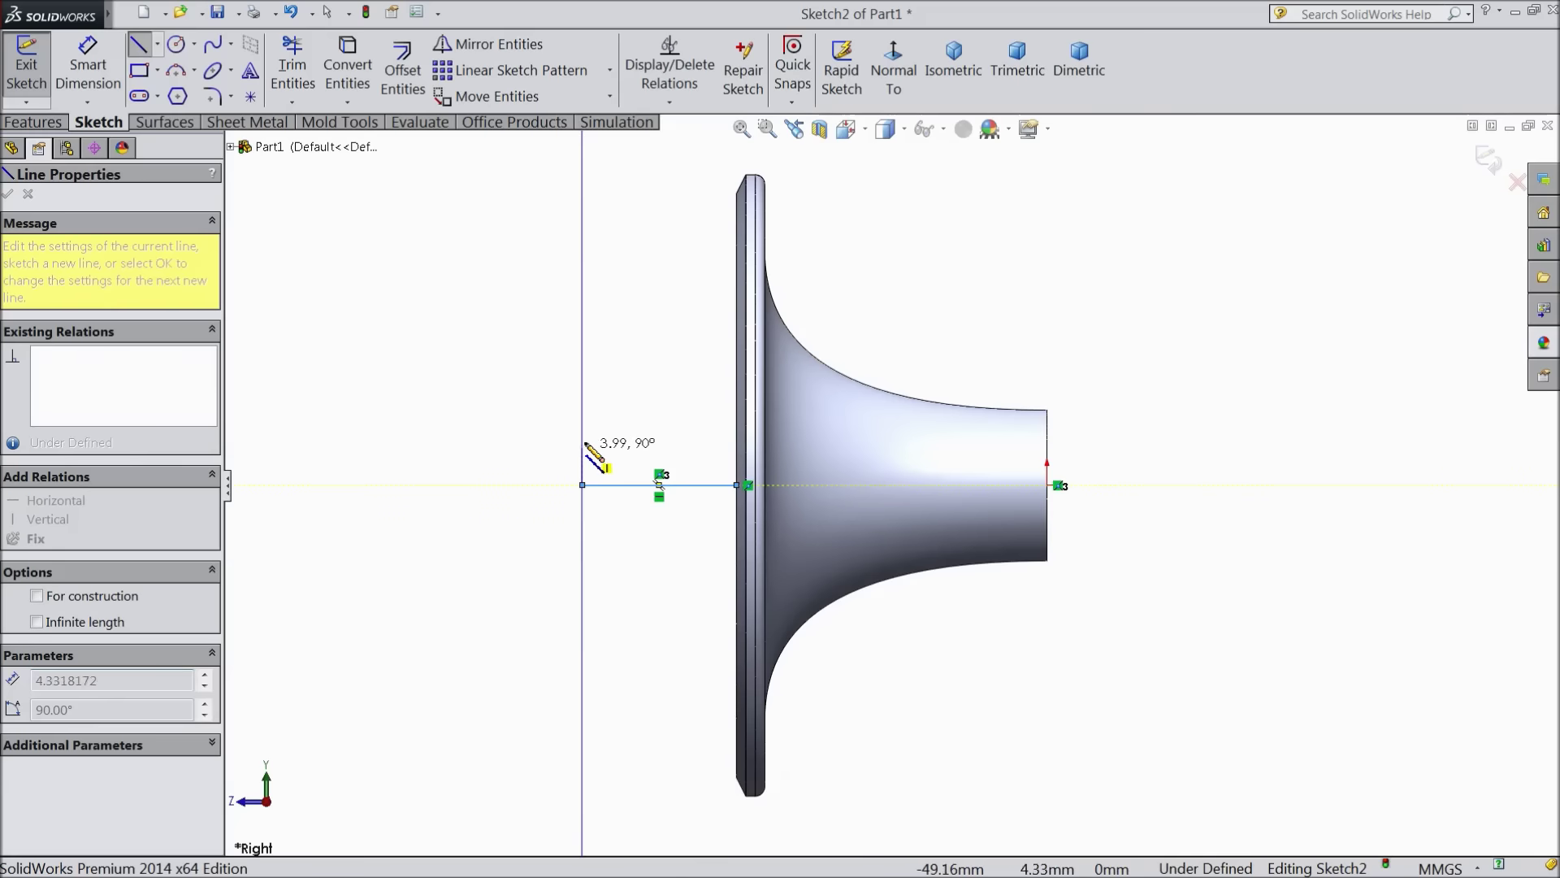
click(582, 366)
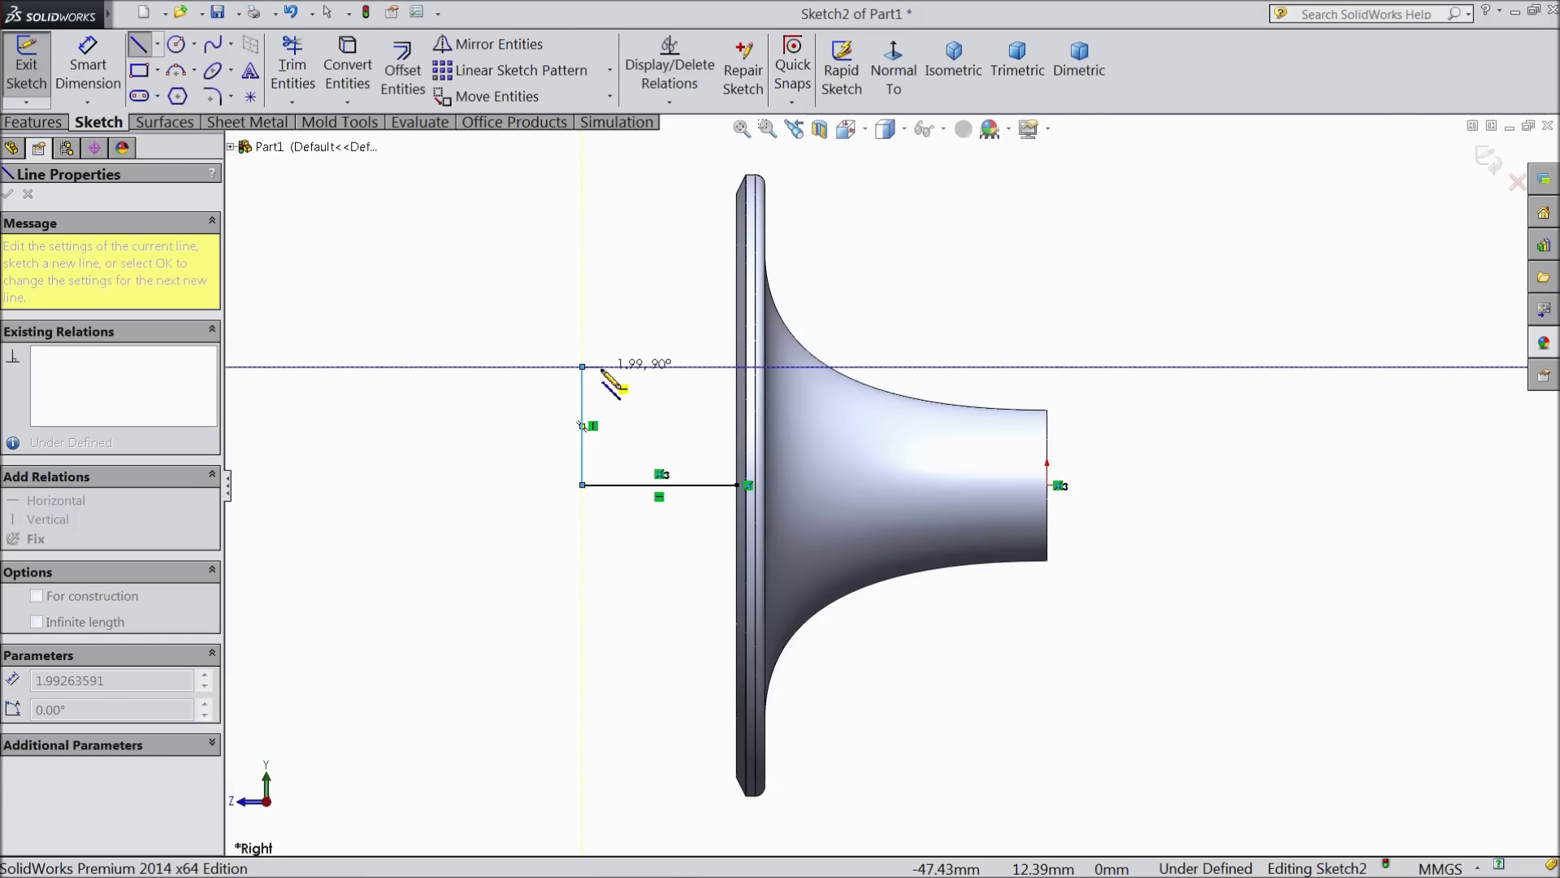
right_click(608, 342)
click(654, 149)
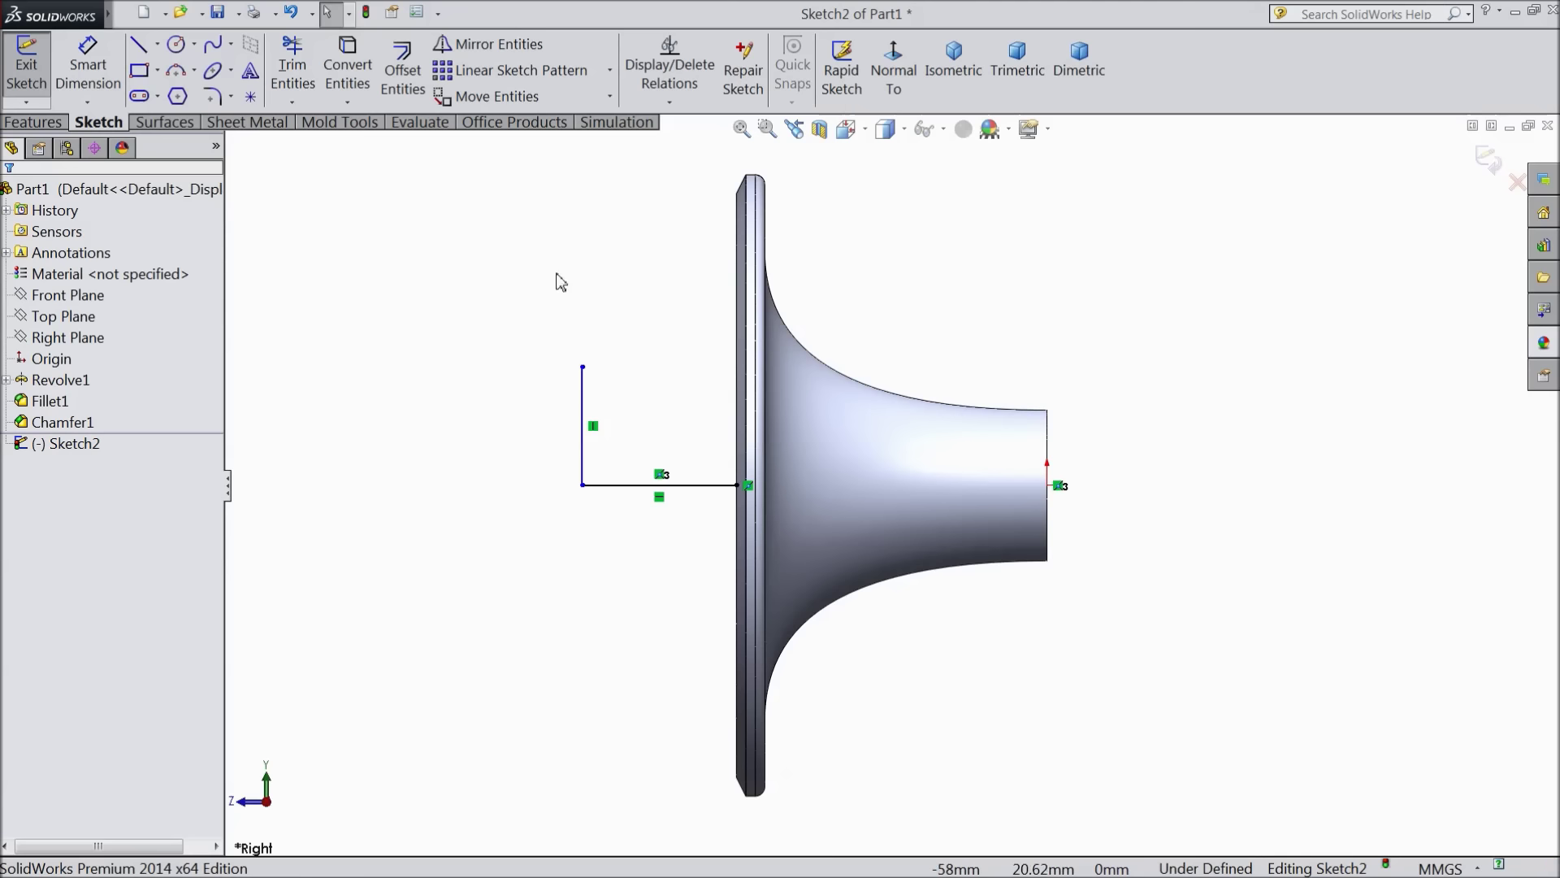
Draw a roughly 17.6 mm vertical line up along the flange face
click(138, 46)
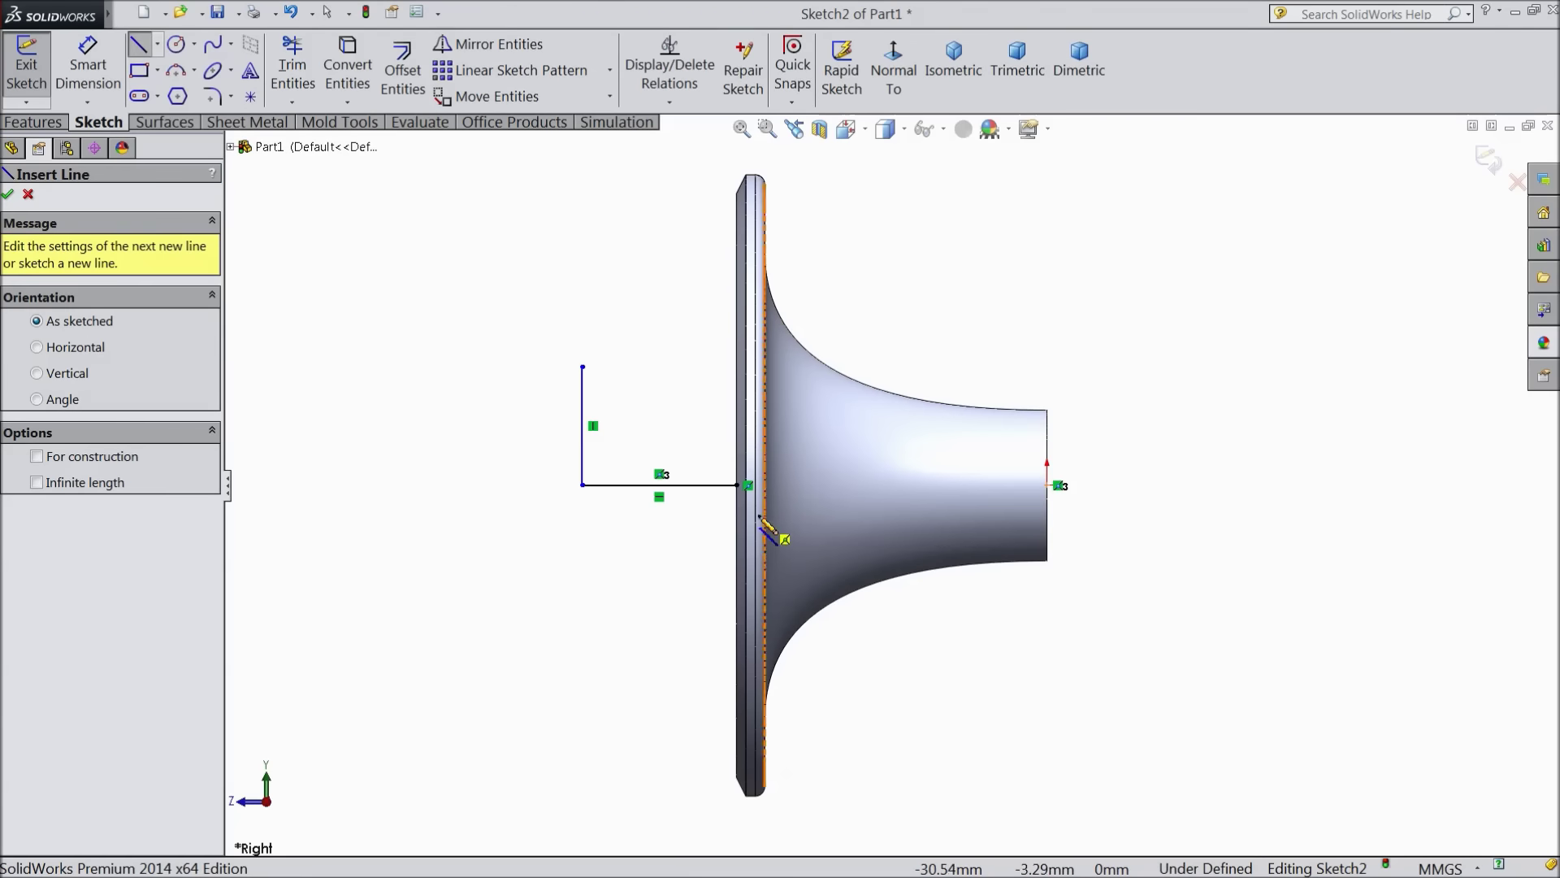
click(738, 485)
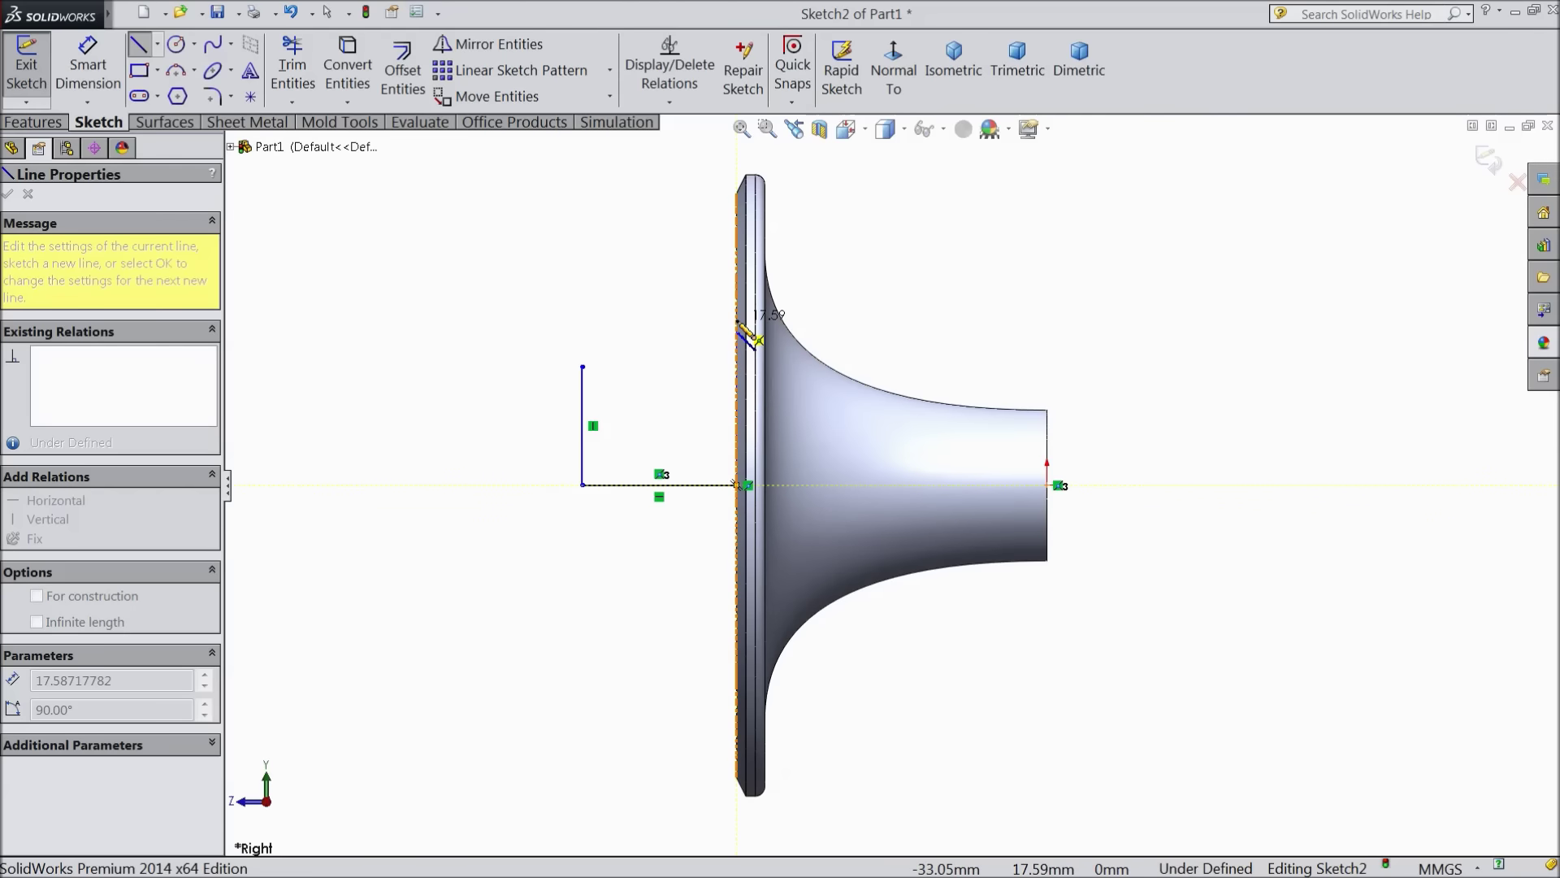
click(738, 321)
right_click(656, 274)
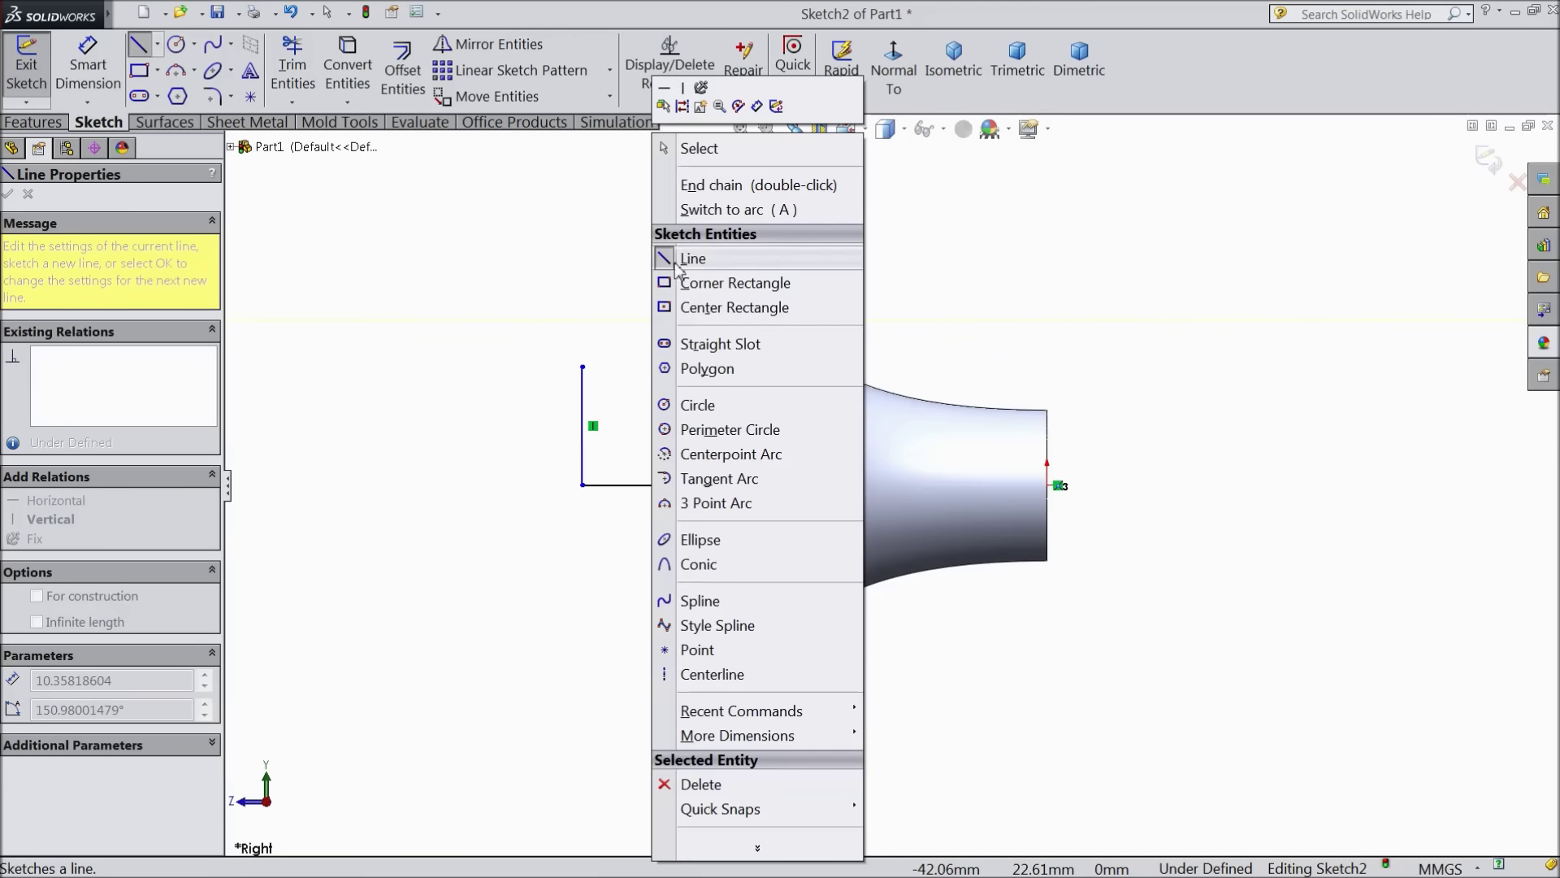
click(687, 175)
key(Escape)
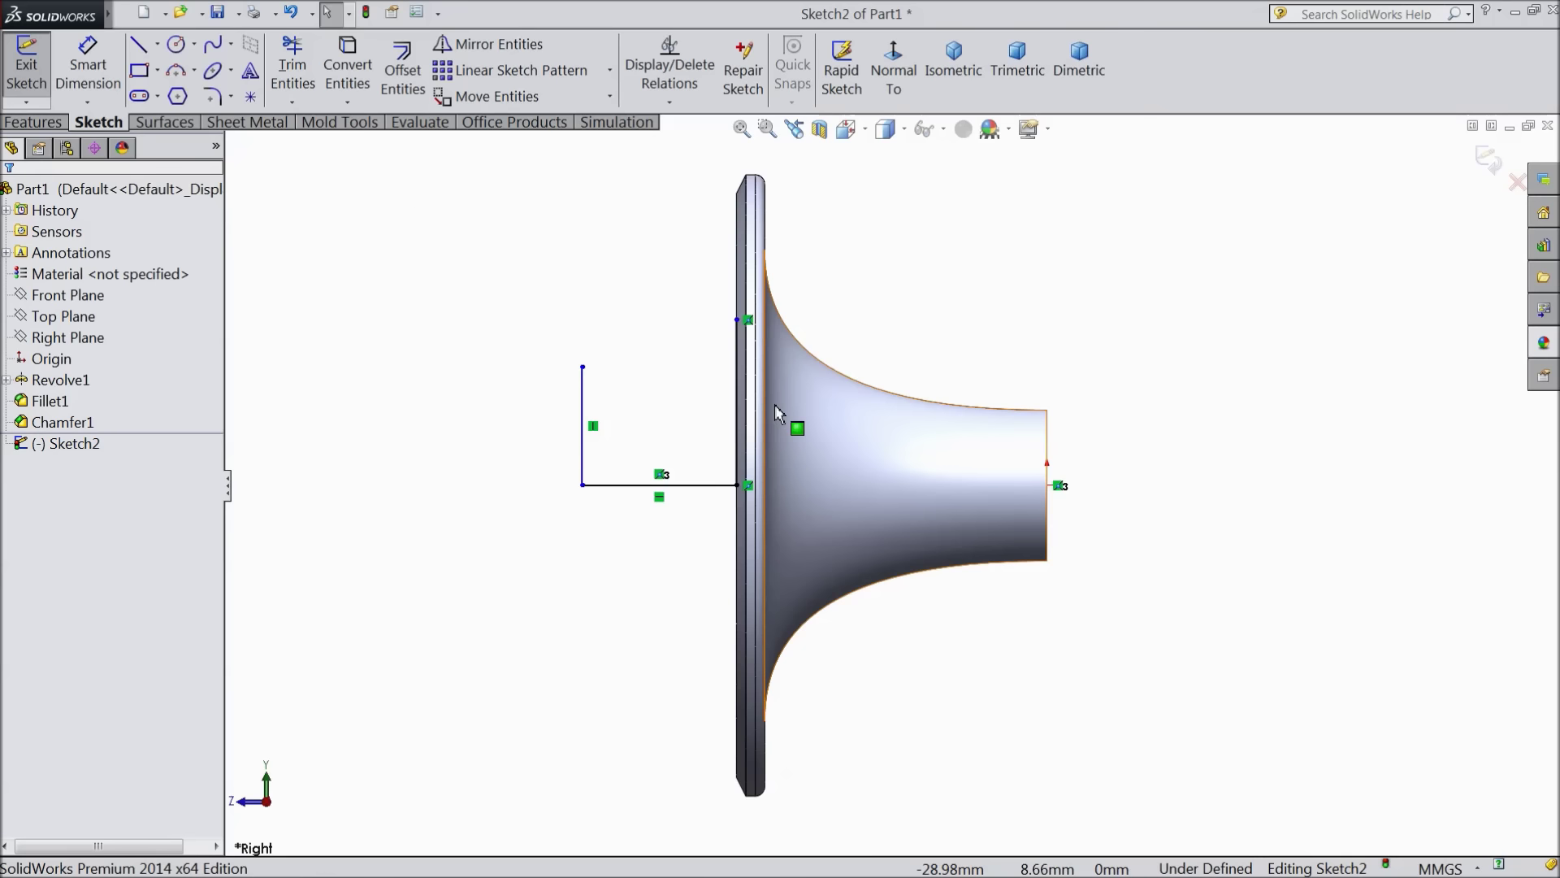
Draw a spline from the vertical line's top to the flange face
click(218, 48)
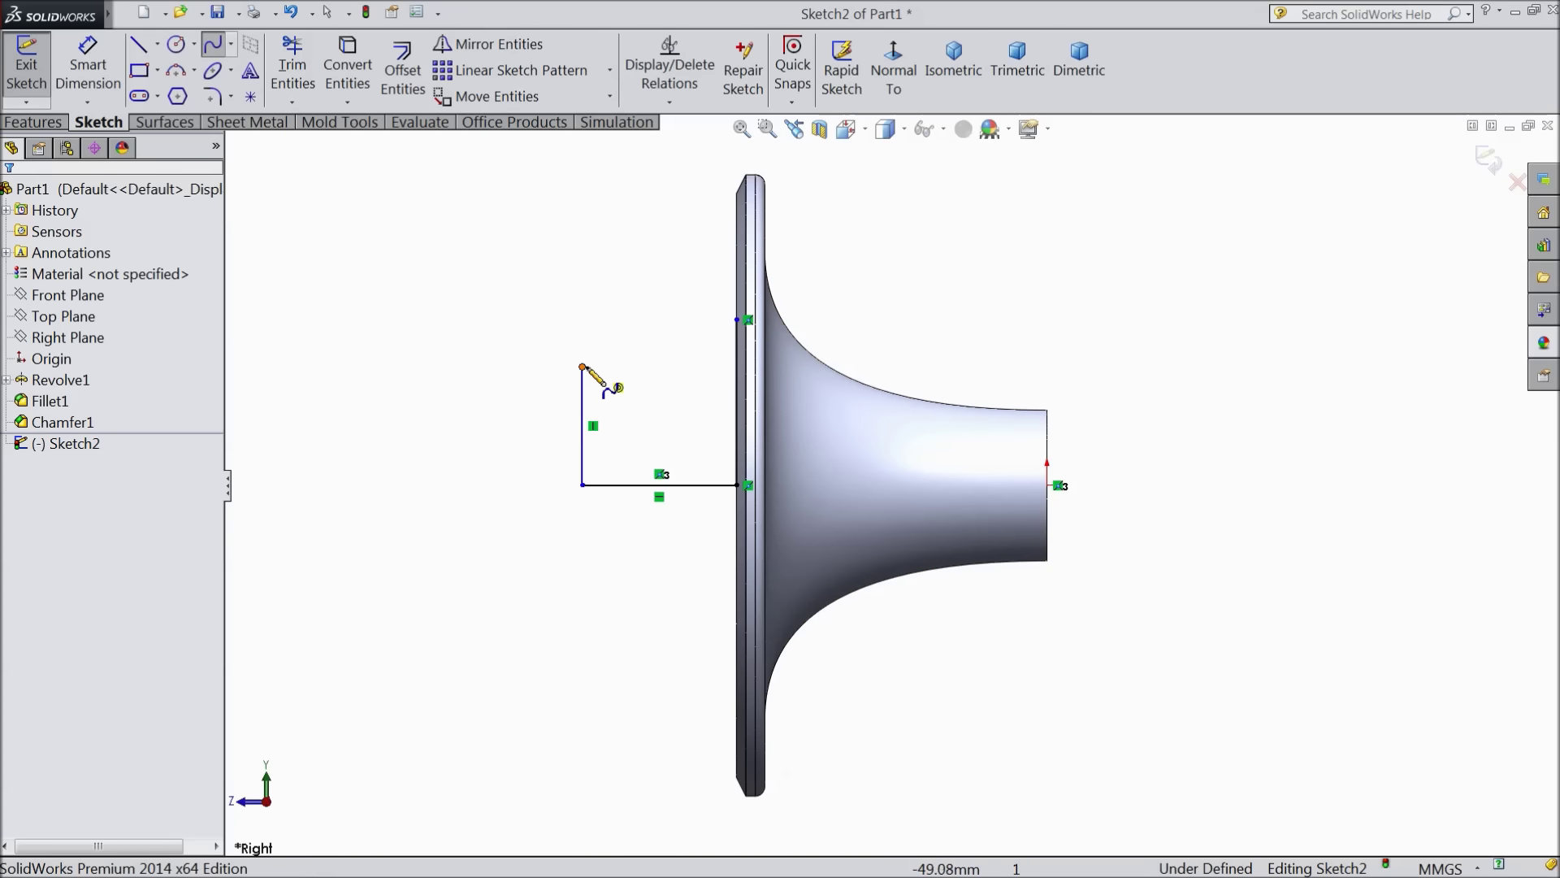
click(582, 366)
click(738, 320)
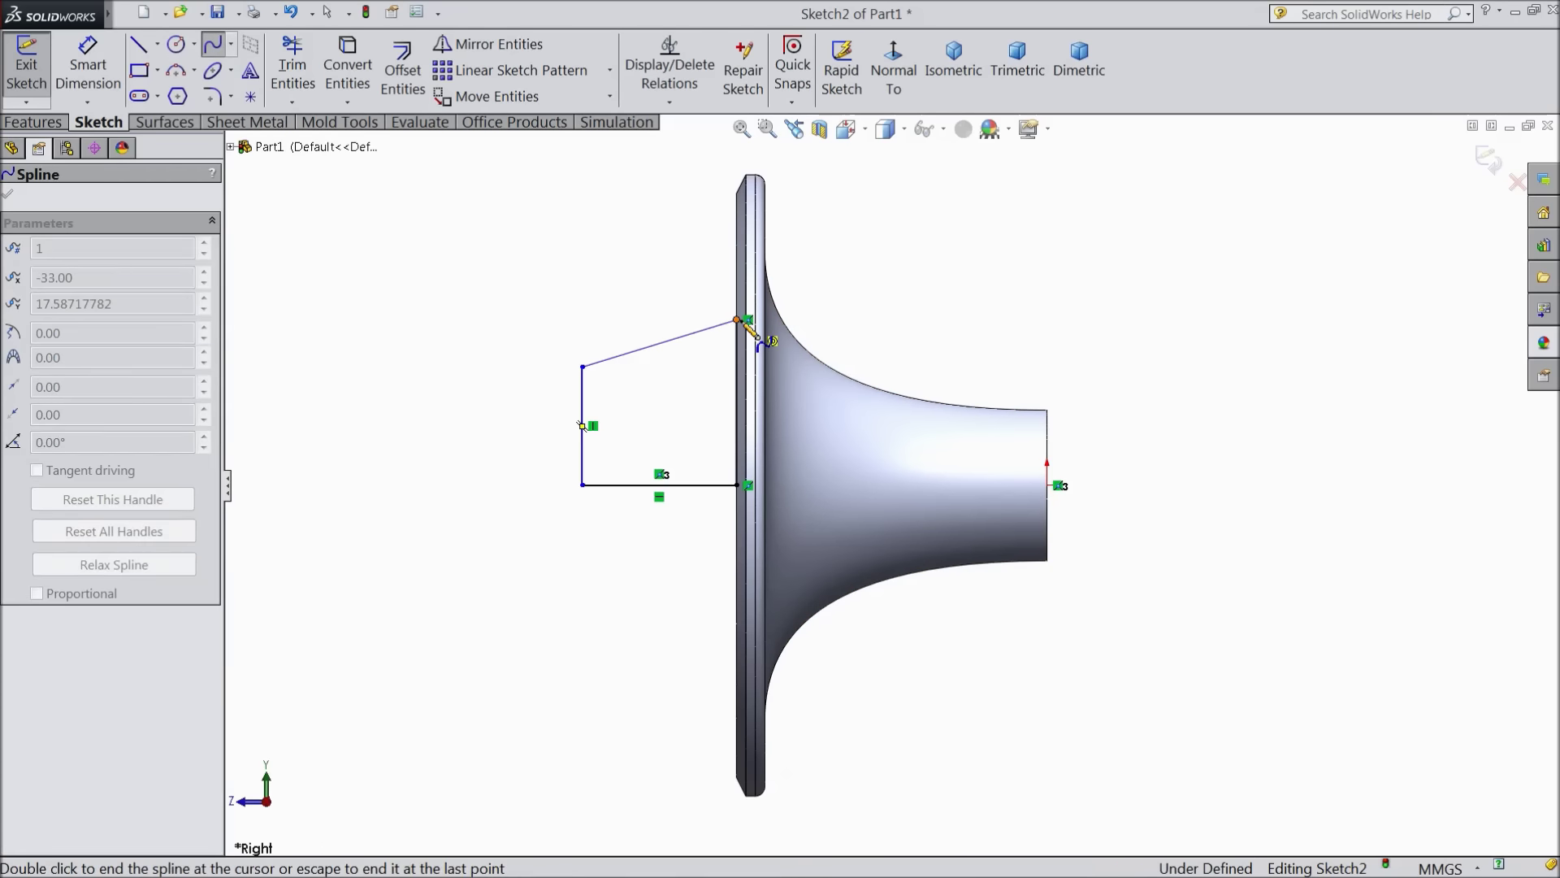
right_click(597, 246)
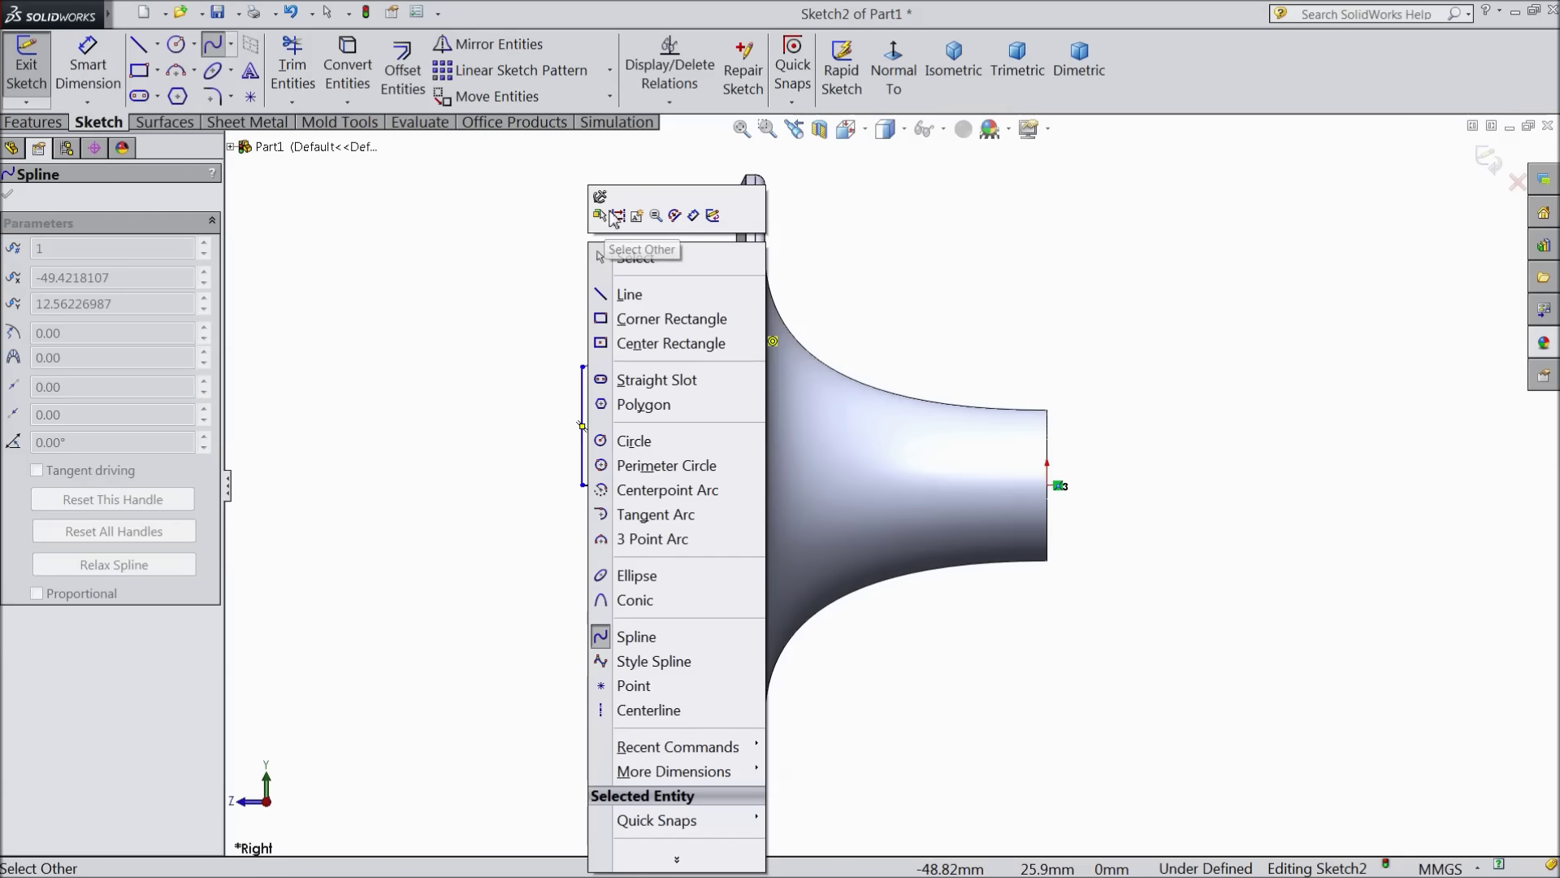
click(637, 259)
scroll(772, 410, down, 3)
Dimension the bottom line 10 mm, the overall height 15 mm and the left line 10 mm
click(88, 69)
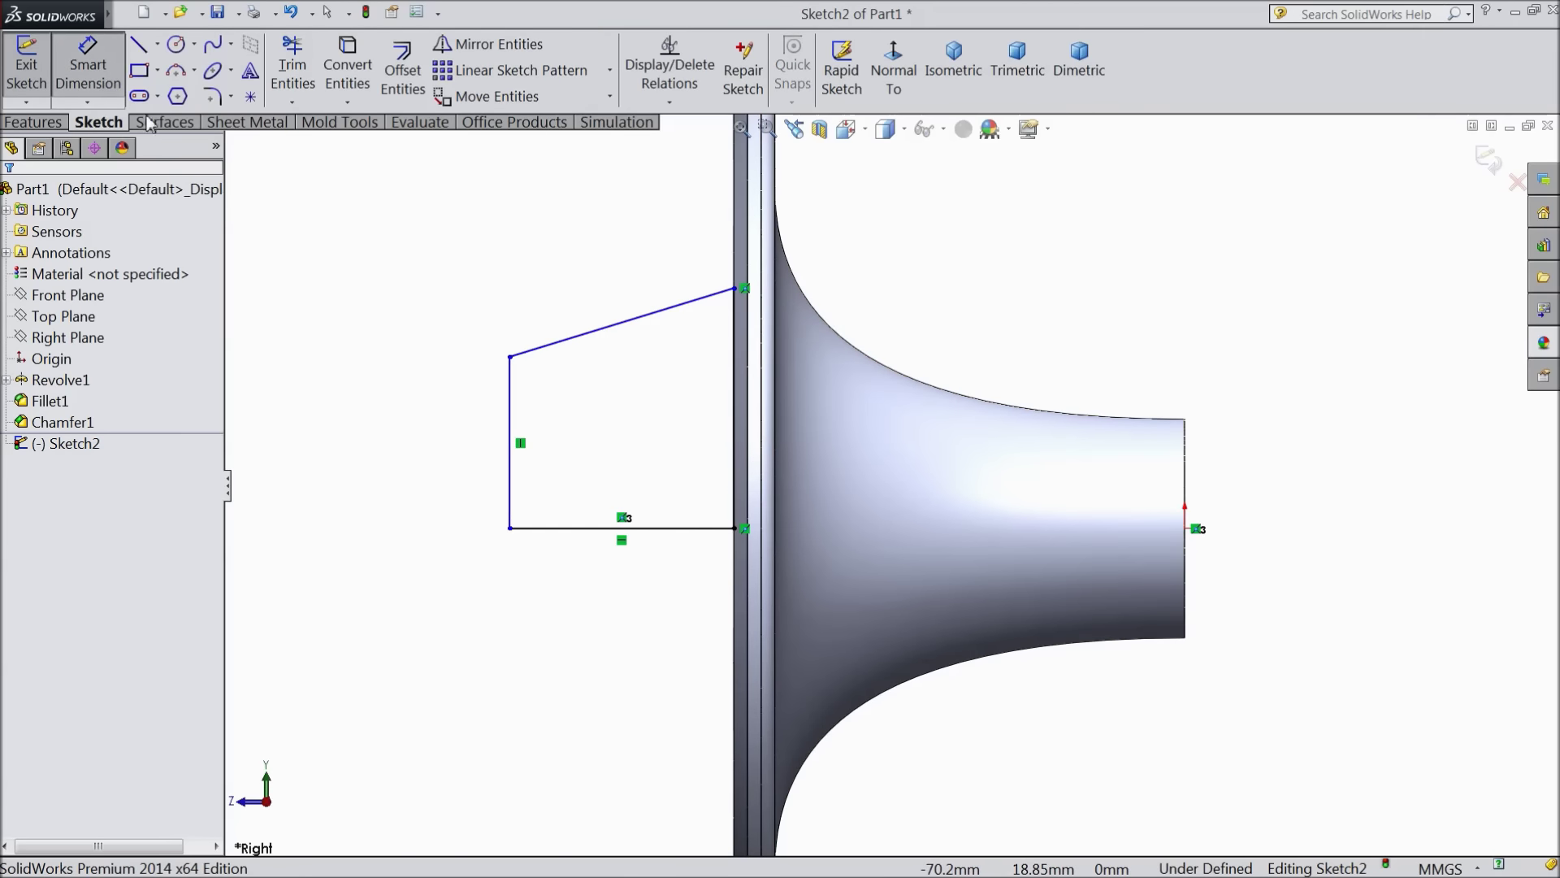
click(579, 530)
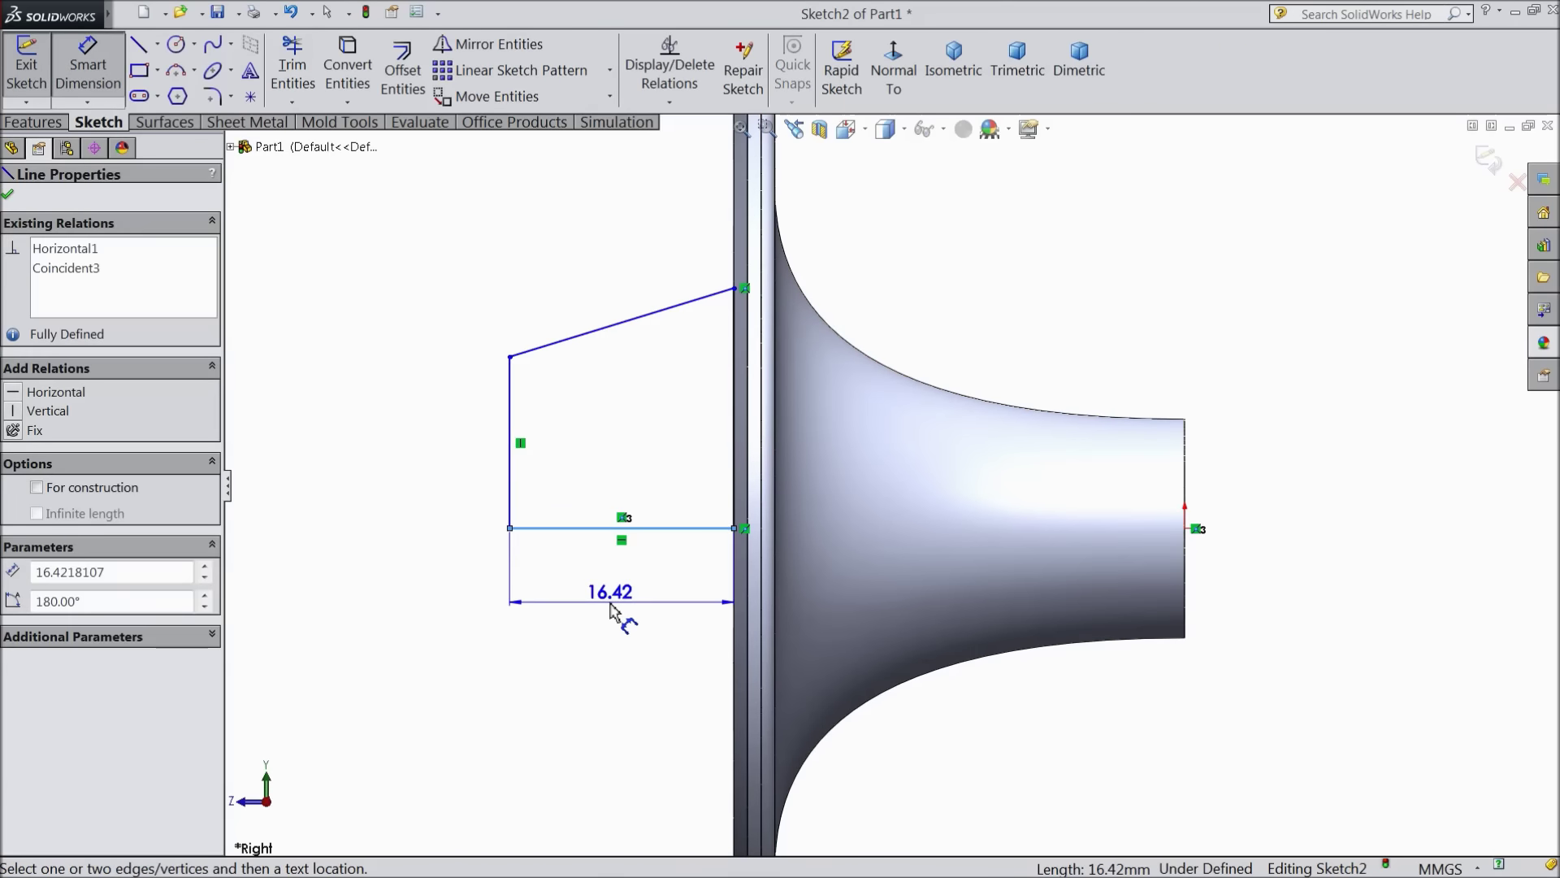
click(608, 596)
text(10)
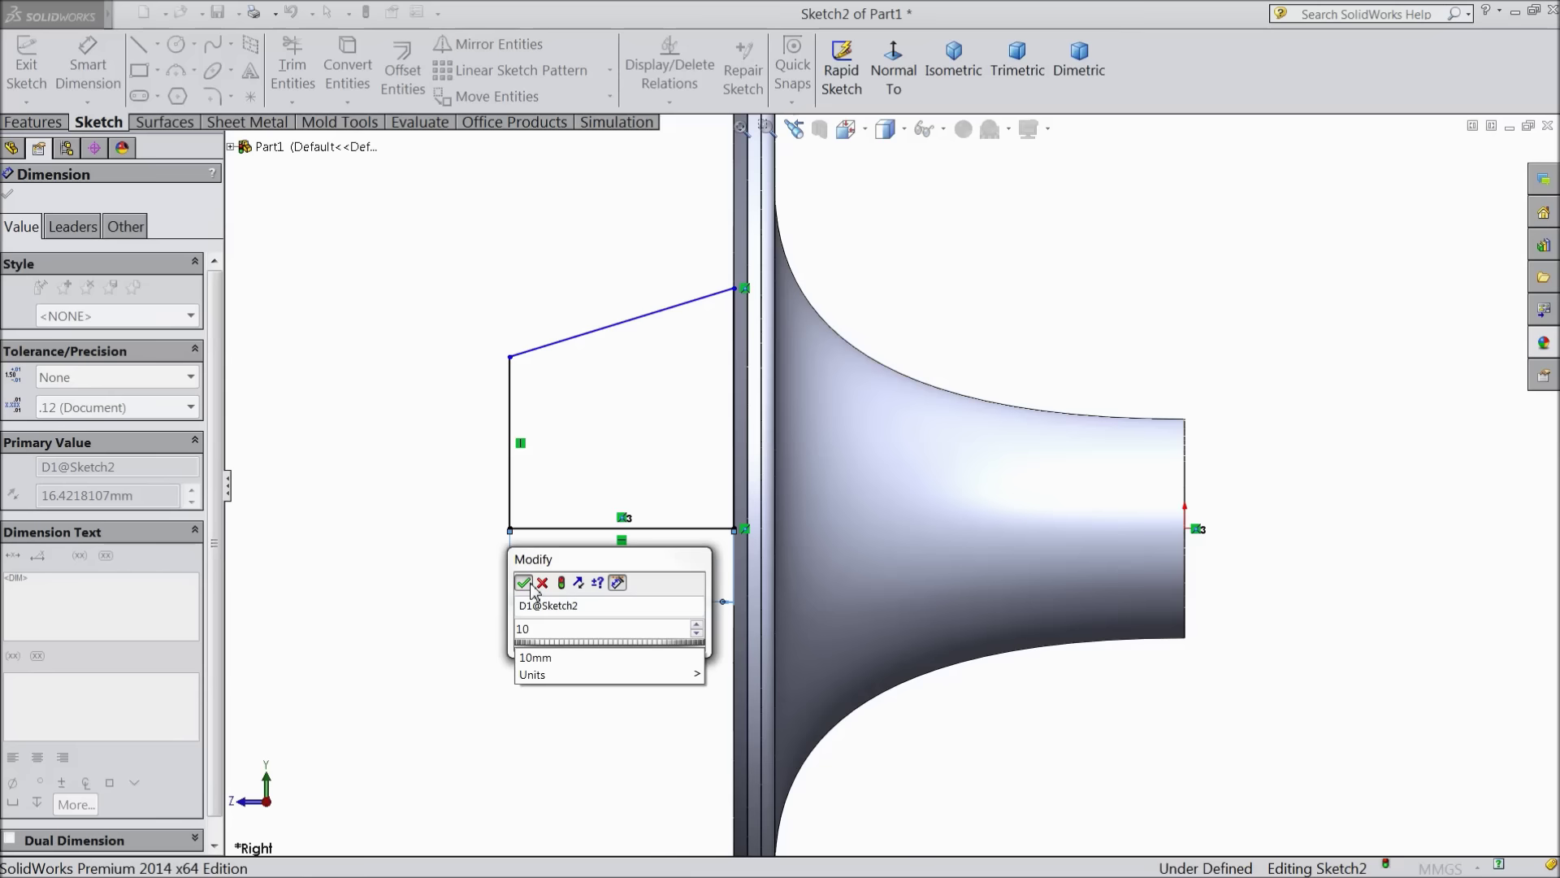
click(523, 583)
click(736, 452)
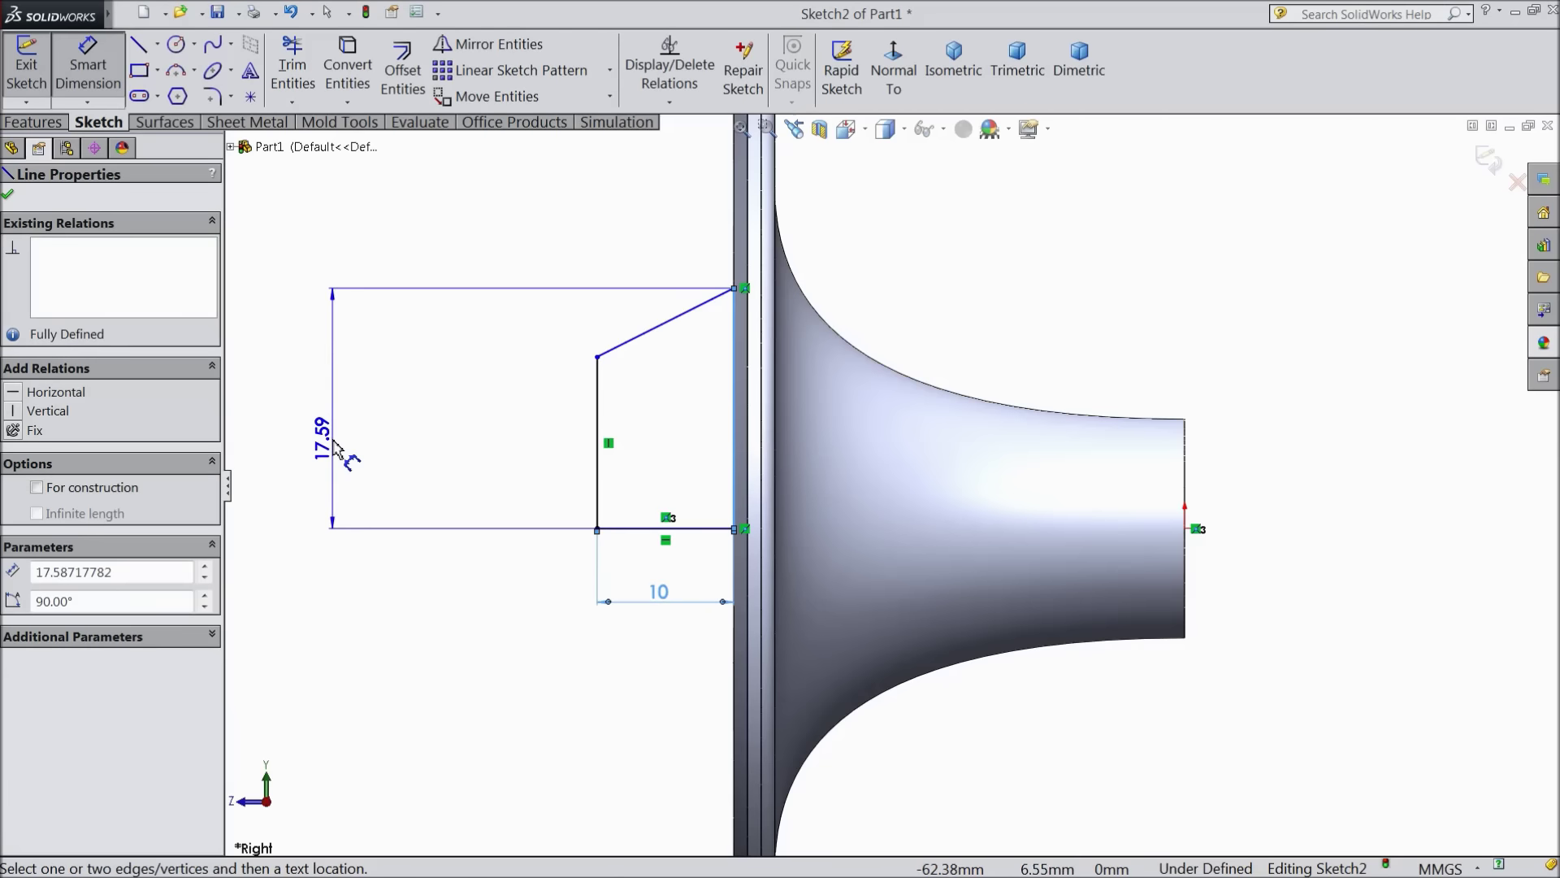
click(335, 447)
text(15)
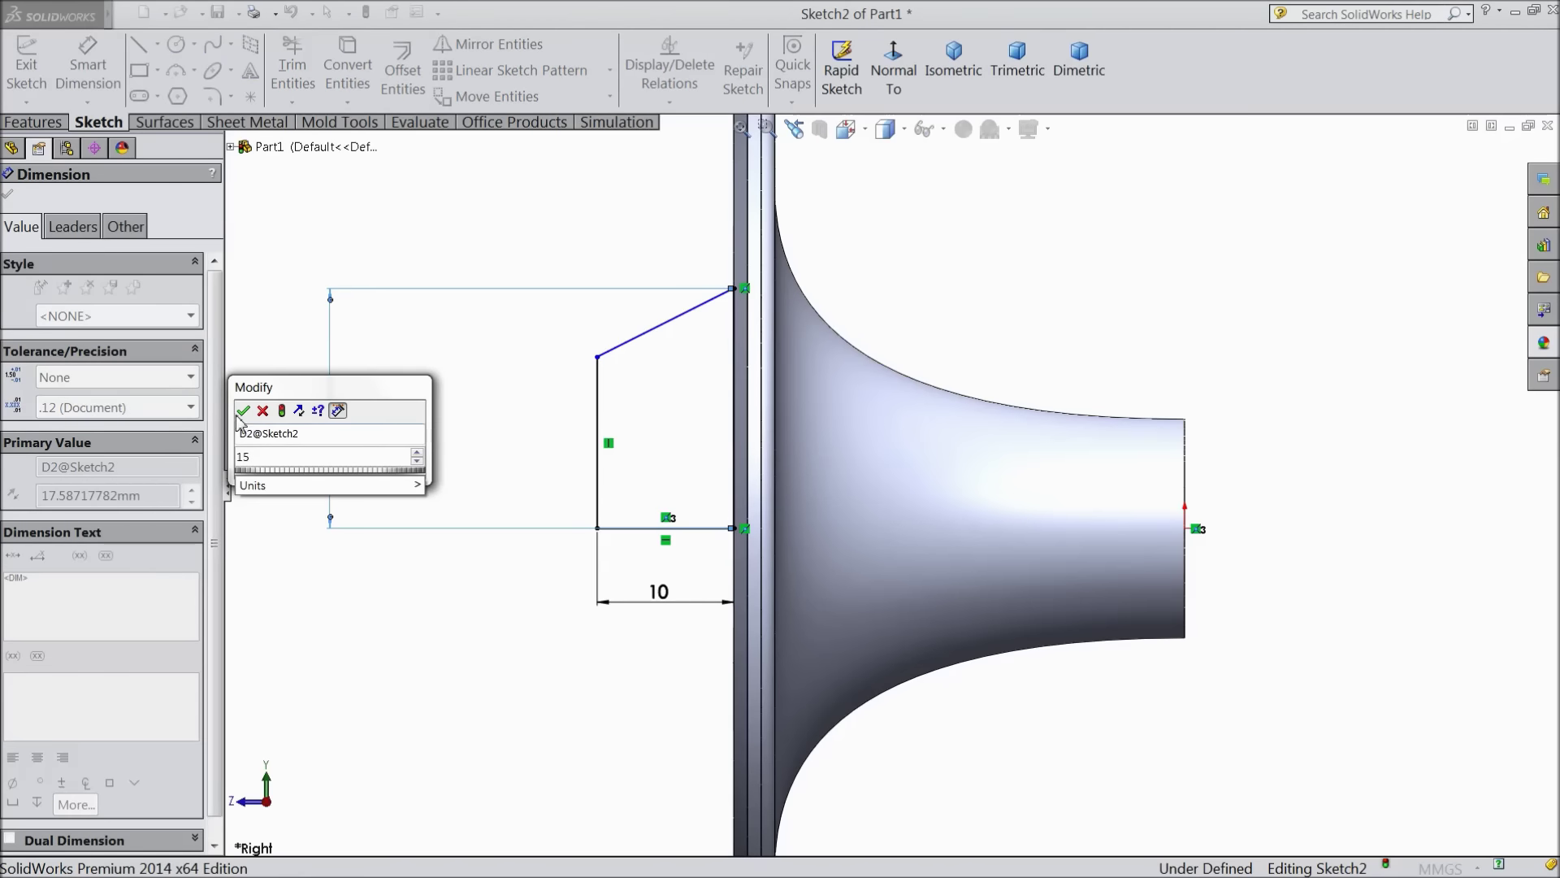
click(242, 412)
click(599, 472)
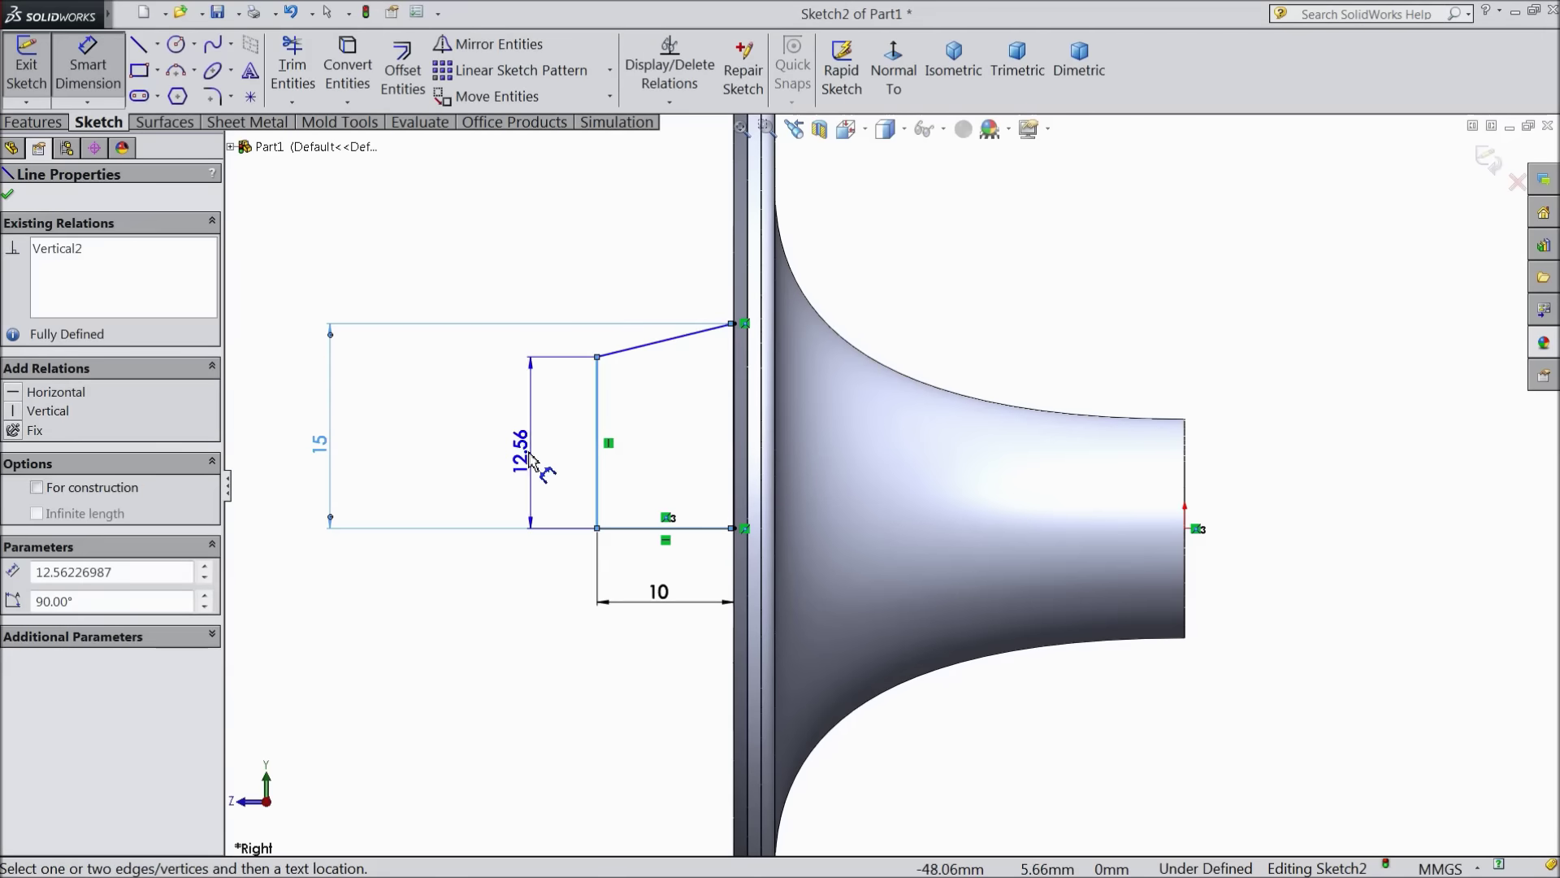
click(474, 443)
text(10)
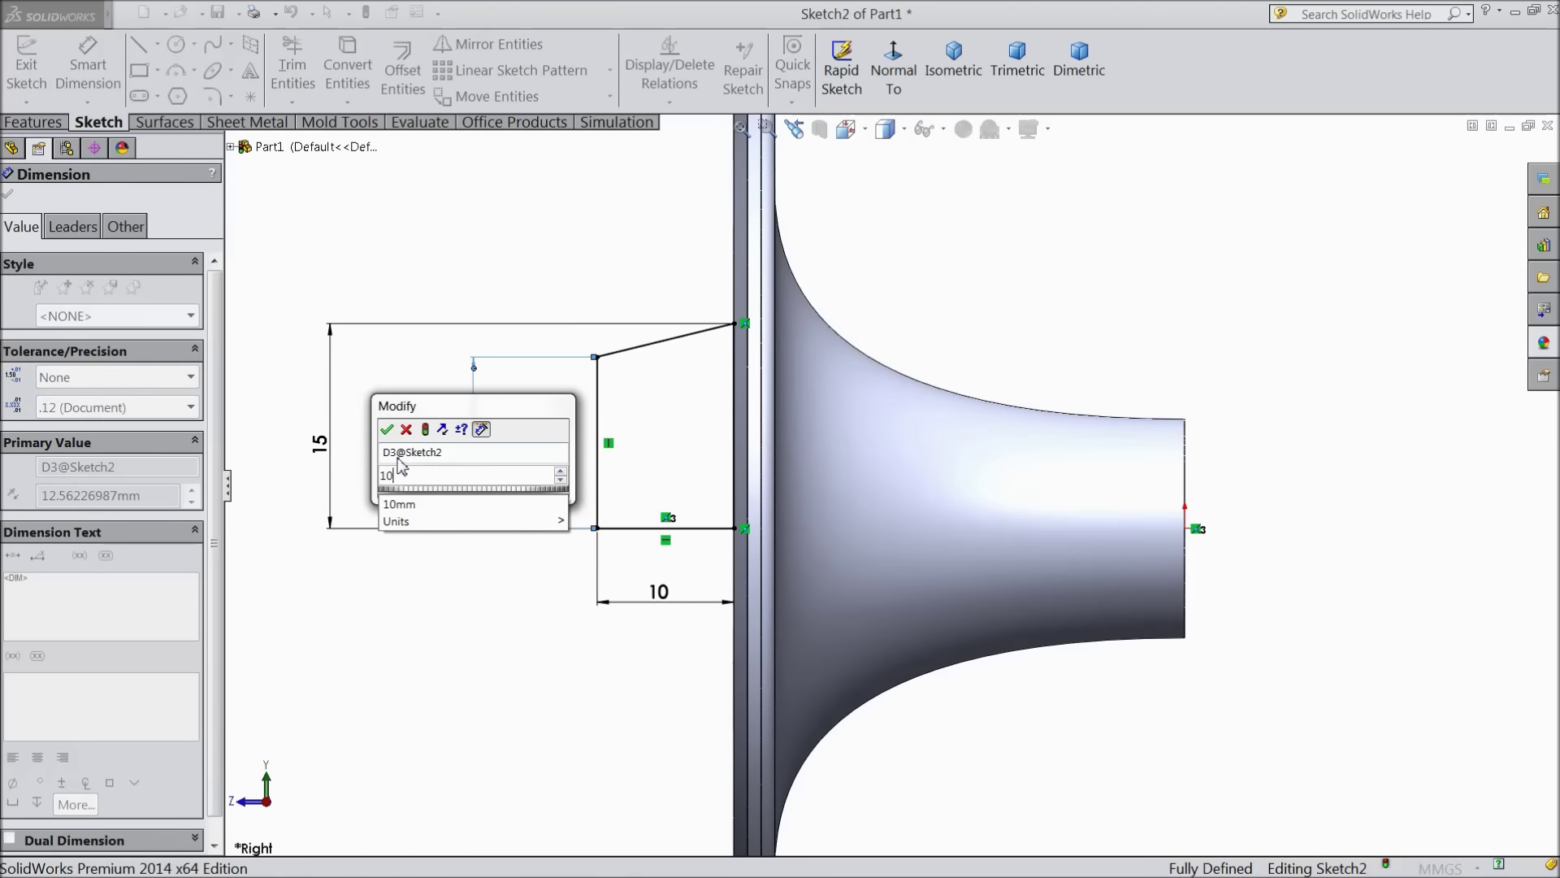
key(Return)
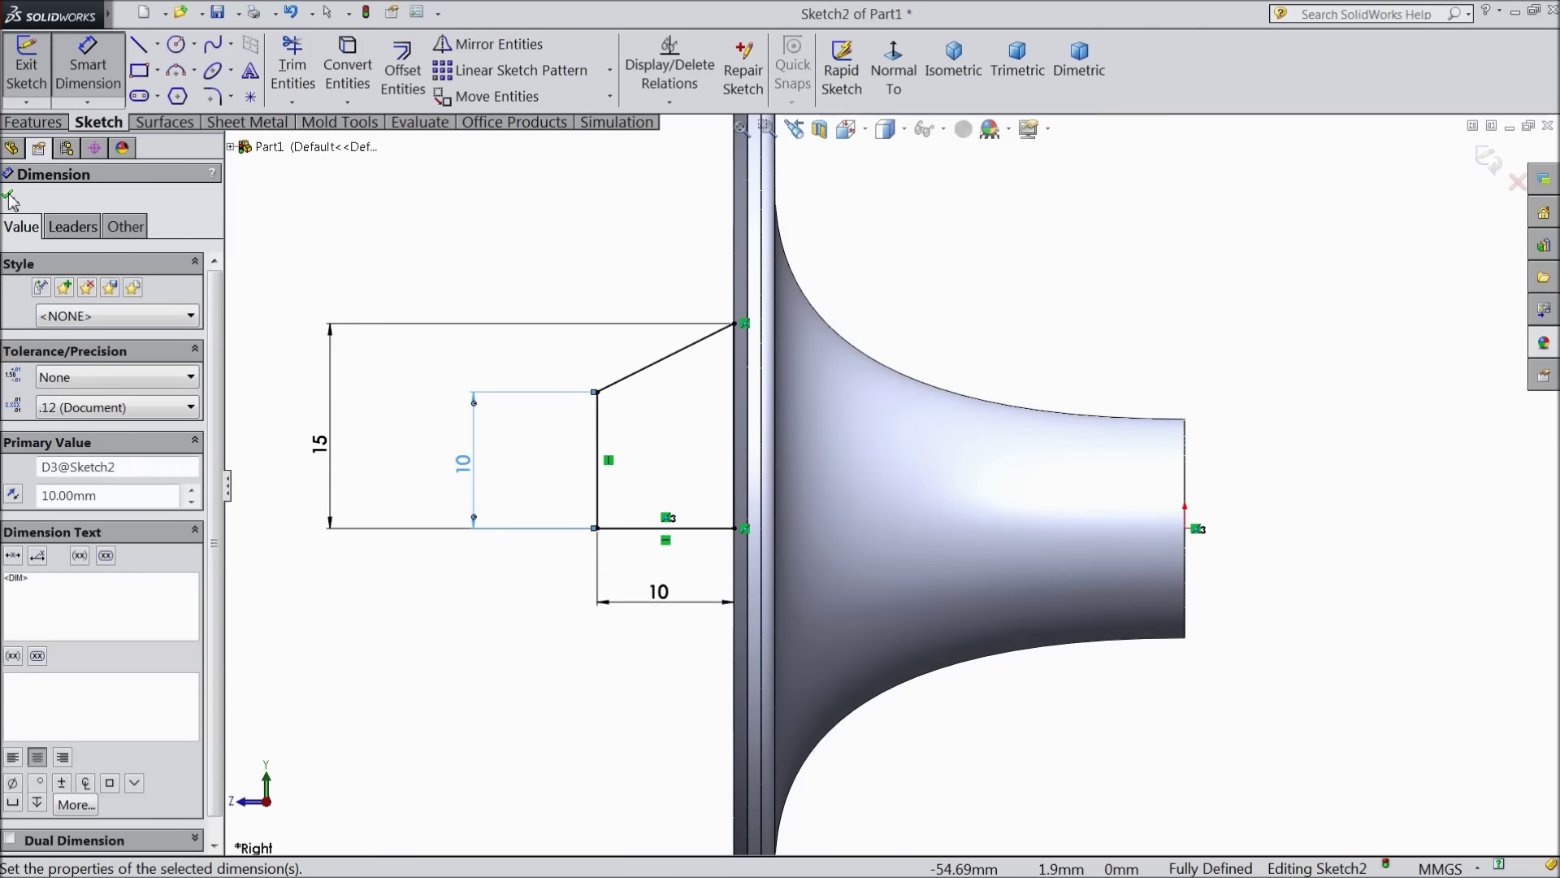
click(10, 197)
Set the spline's start tangent vertical and its end tangent horizontal
click(648, 368)
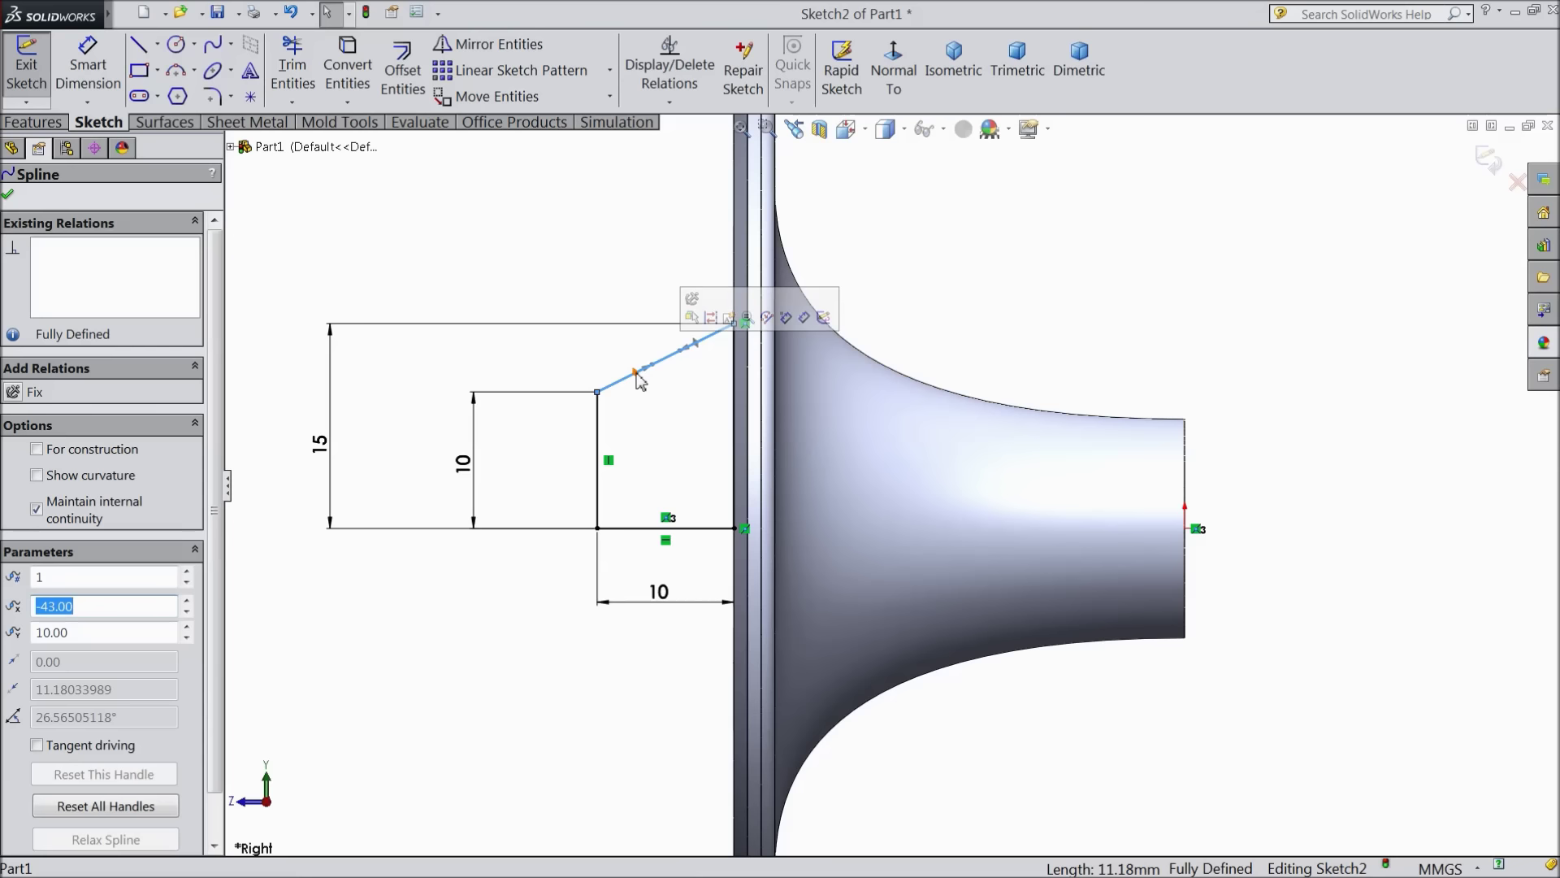
click(636, 373)
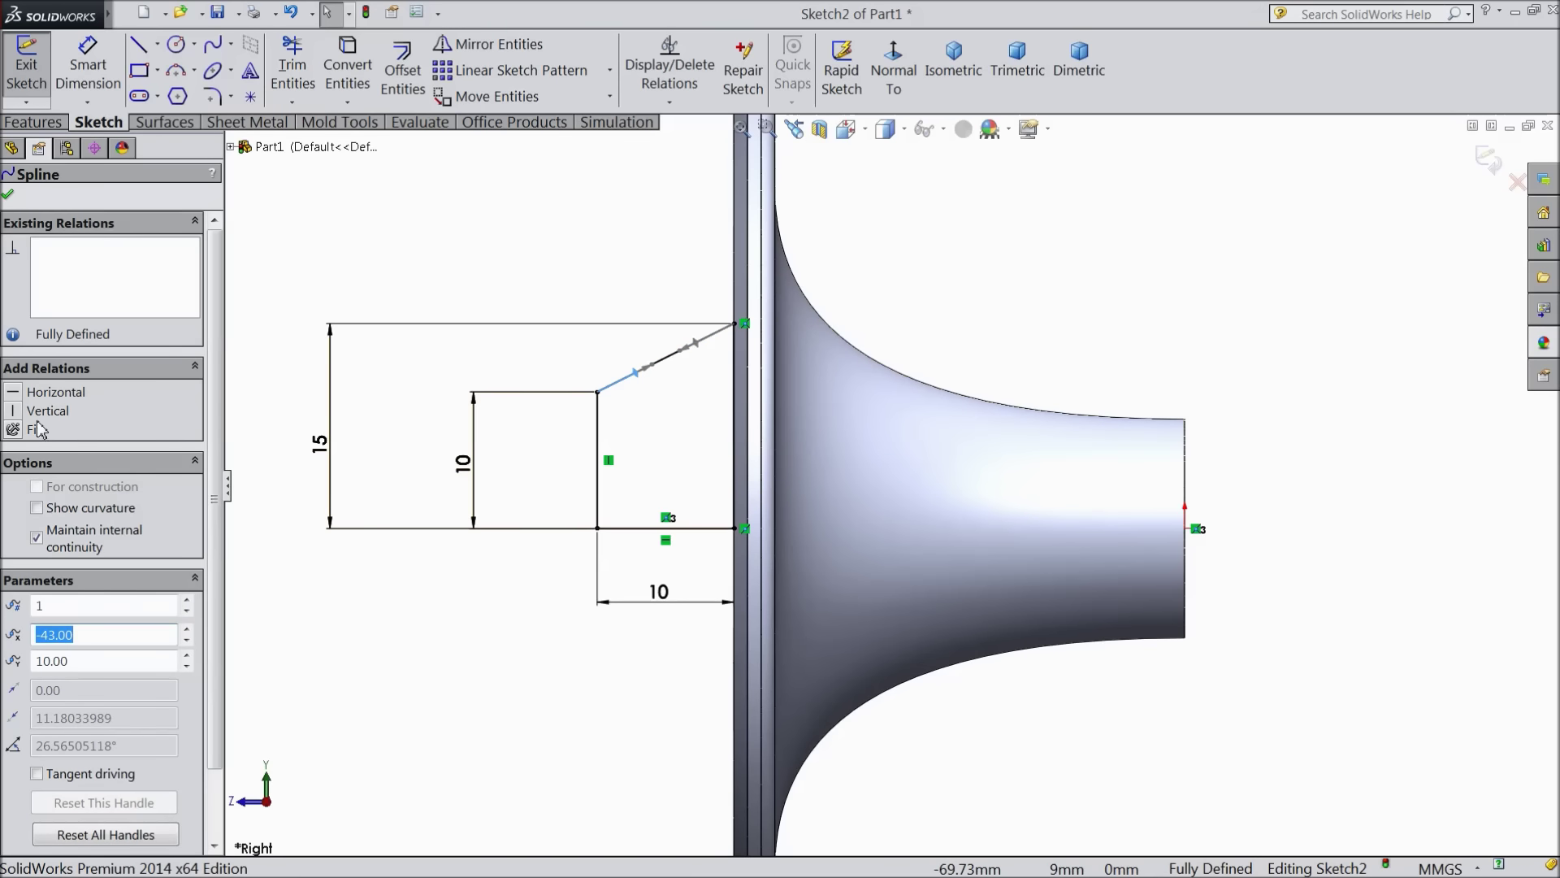
click(13, 410)
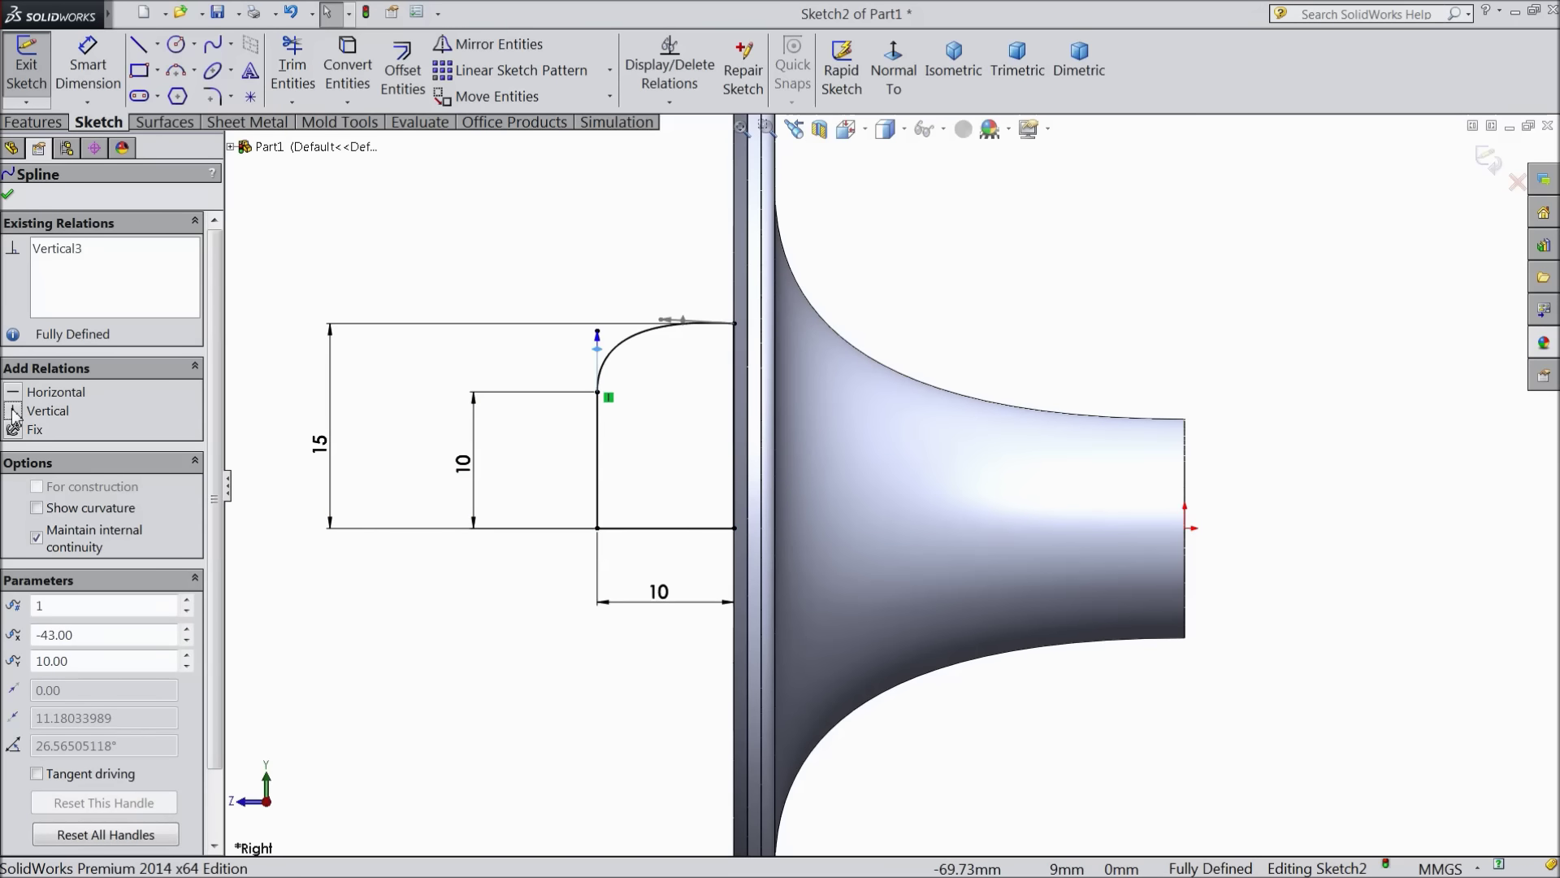
click(684, 322)
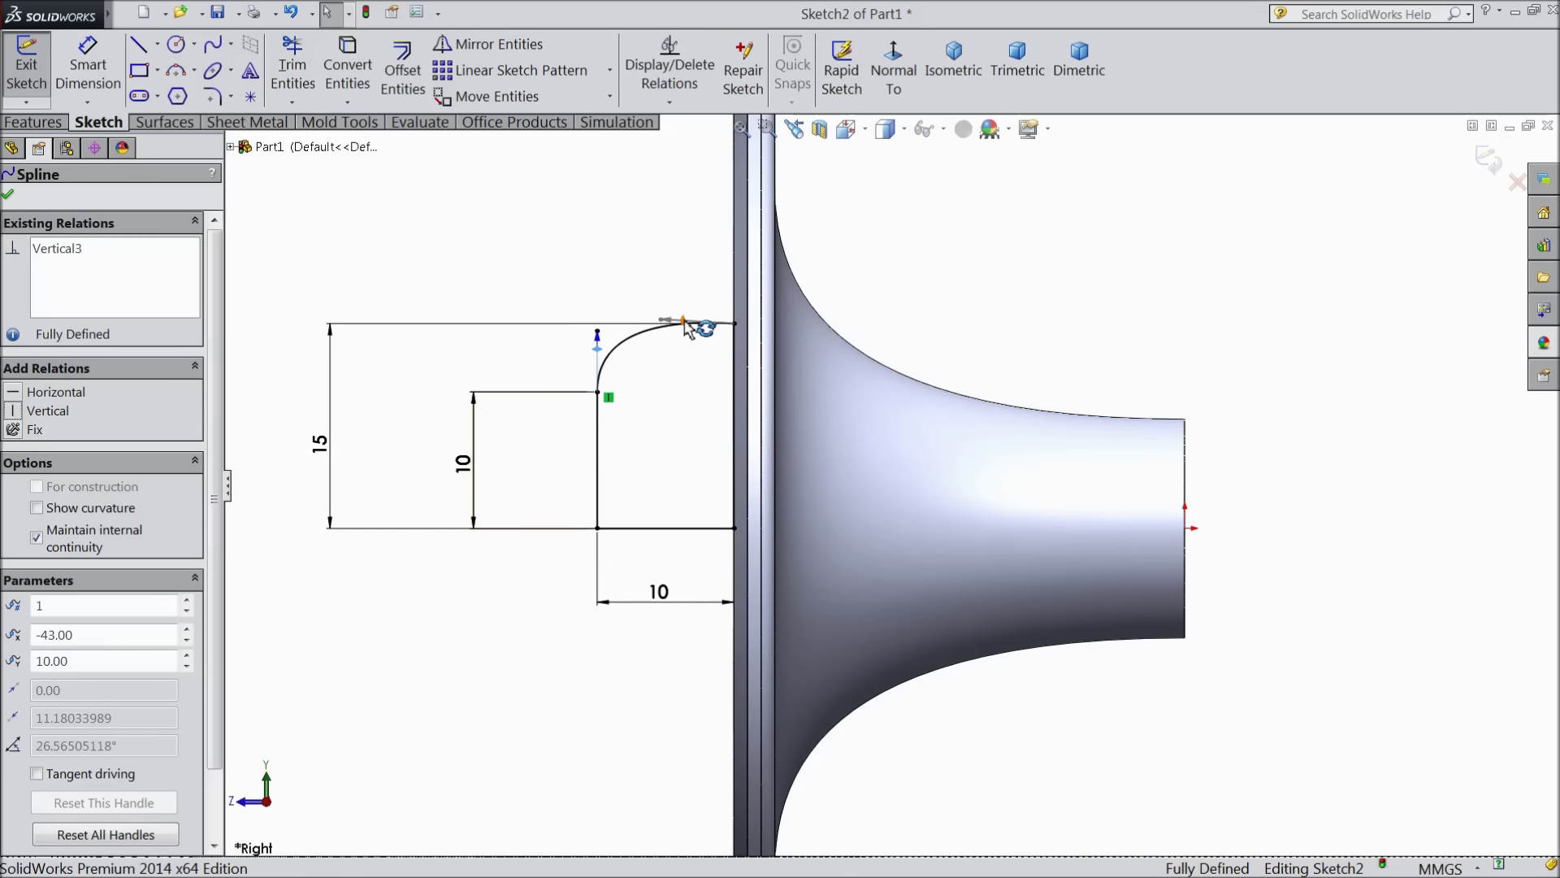
click(23, 392)
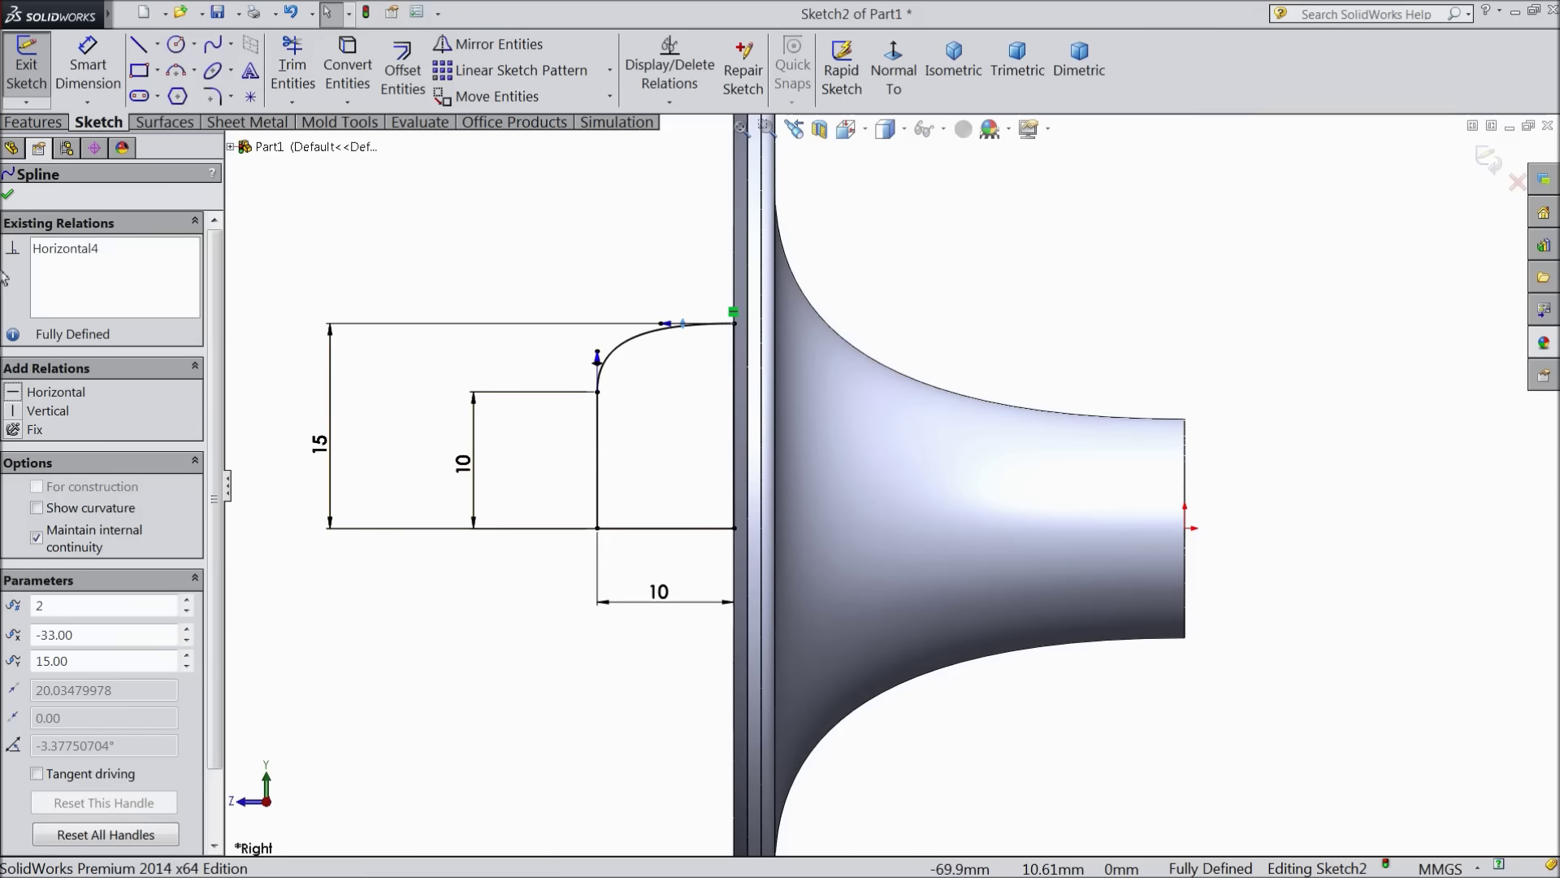
click(9, 196)
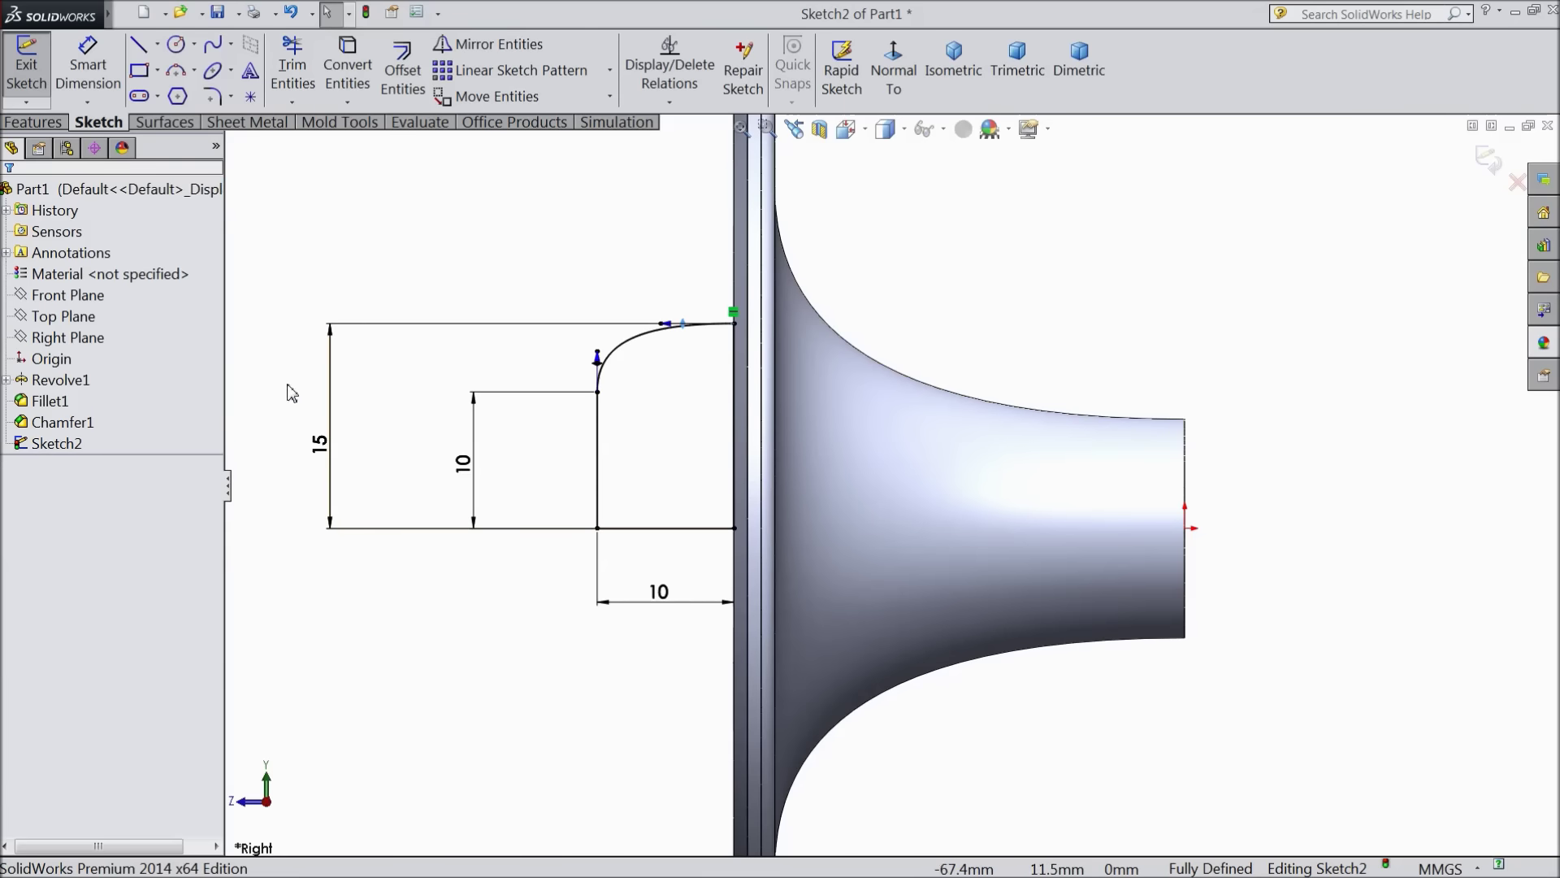
Revolve Sketch2 360° about its bottom line into Revolve2, a rounded hub on the flange
click(33, 123)
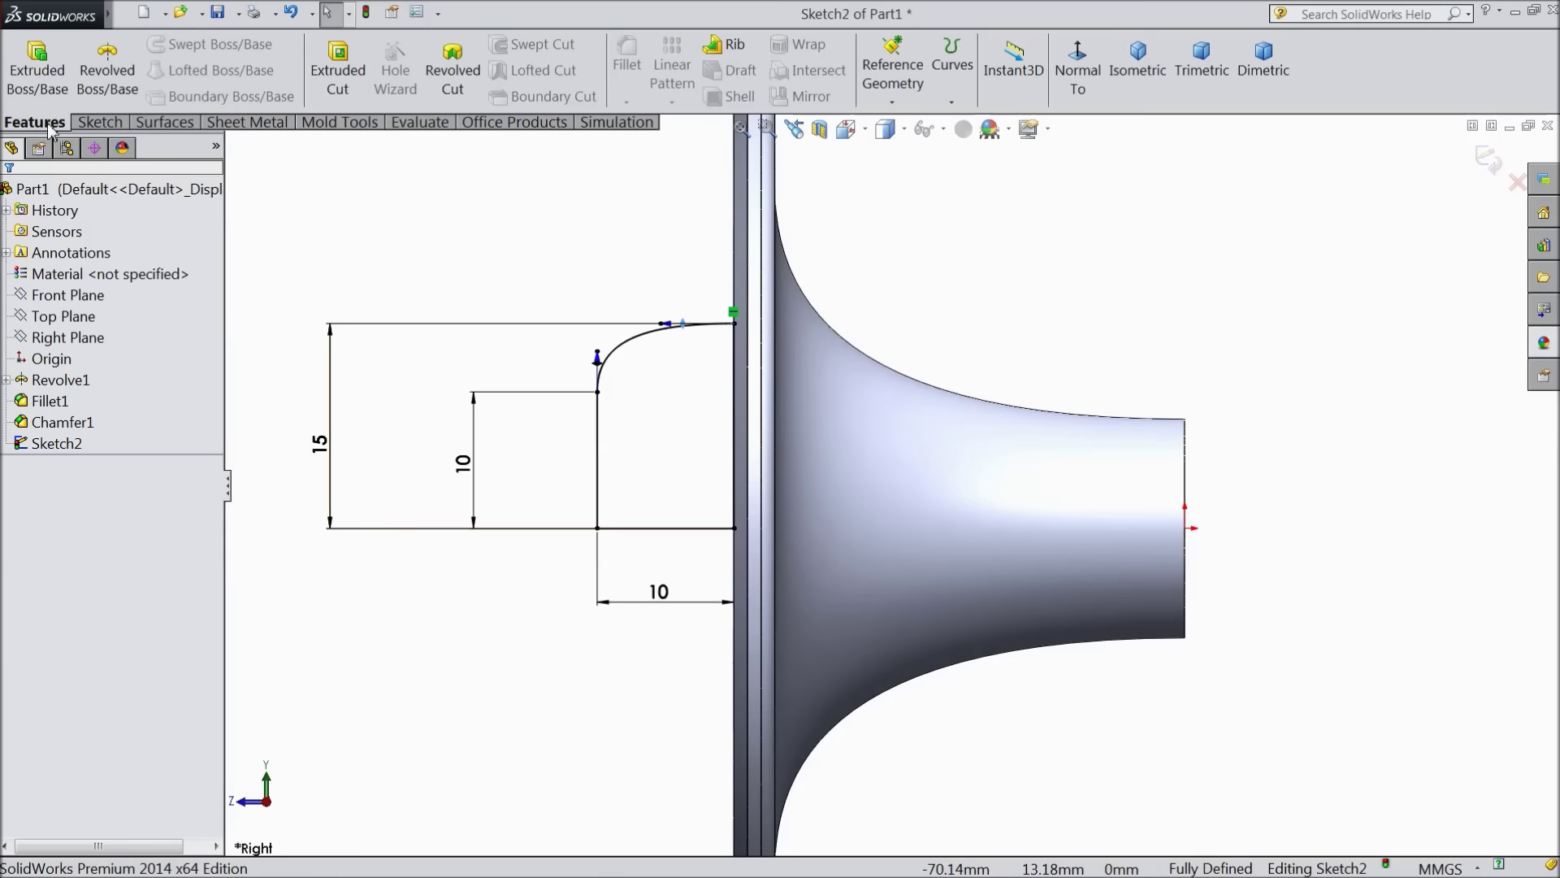
click(107, 70)
middle_drag(650, 597, 541, 671)
scroll(549, 670, up, 2)
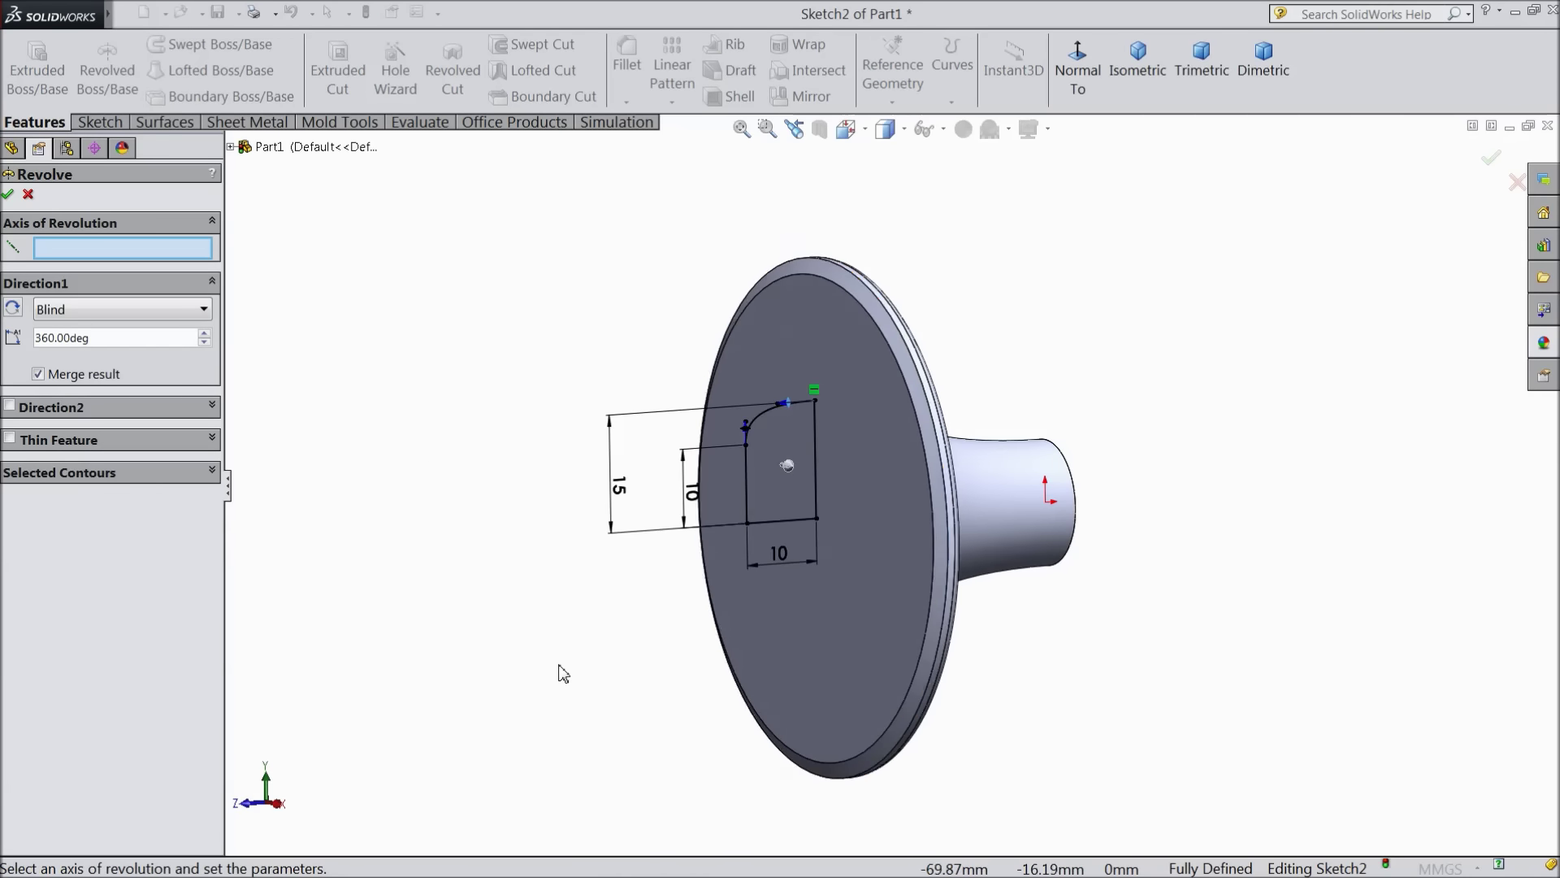
scroll(650, 658, down, 2)
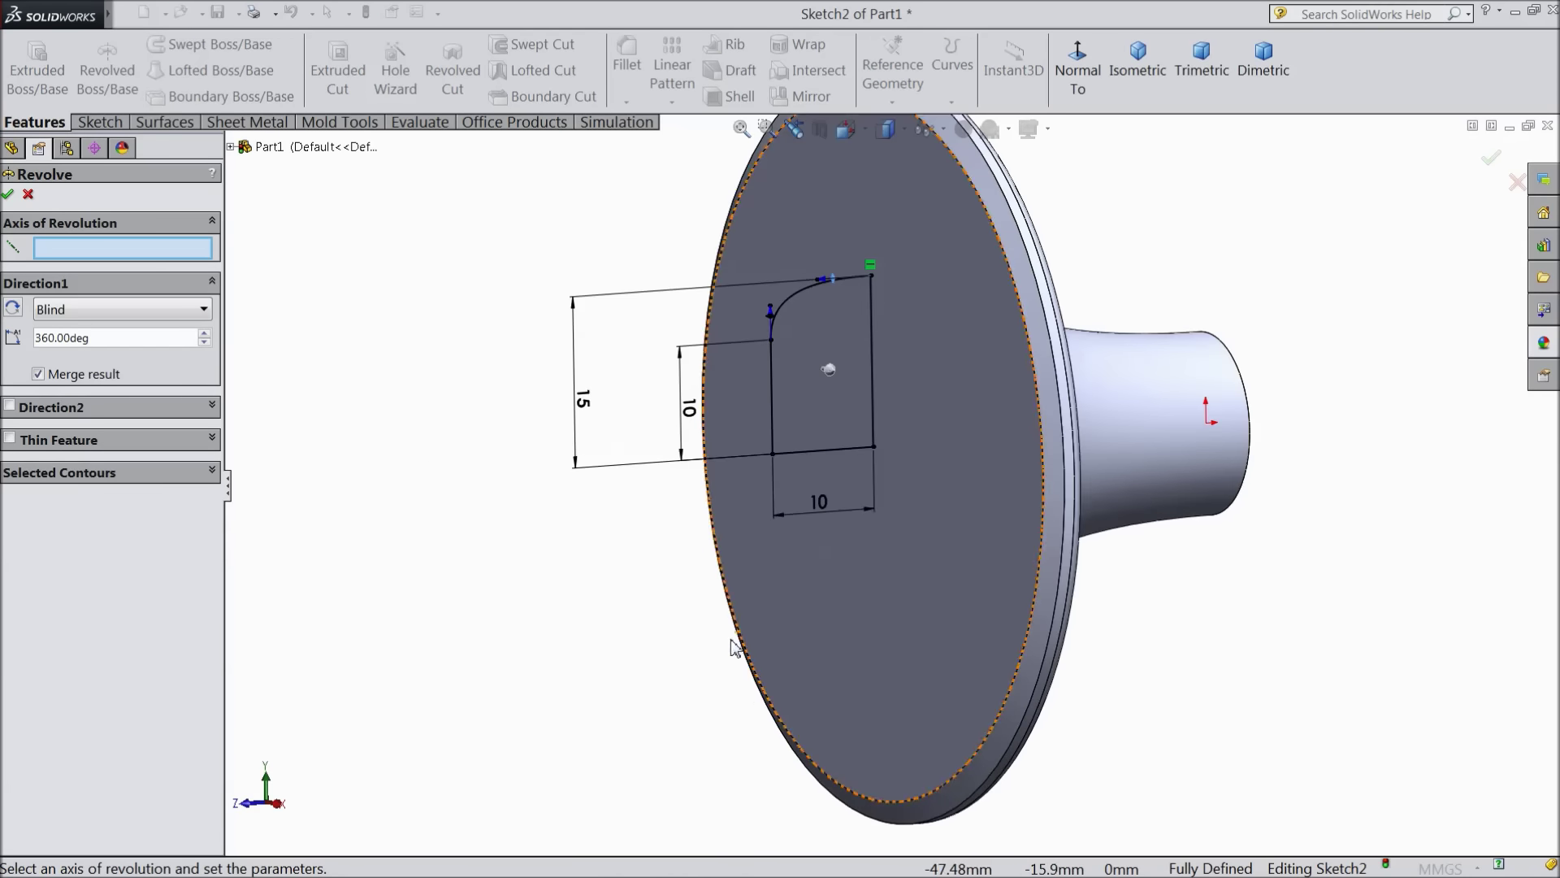
click(815, 452)
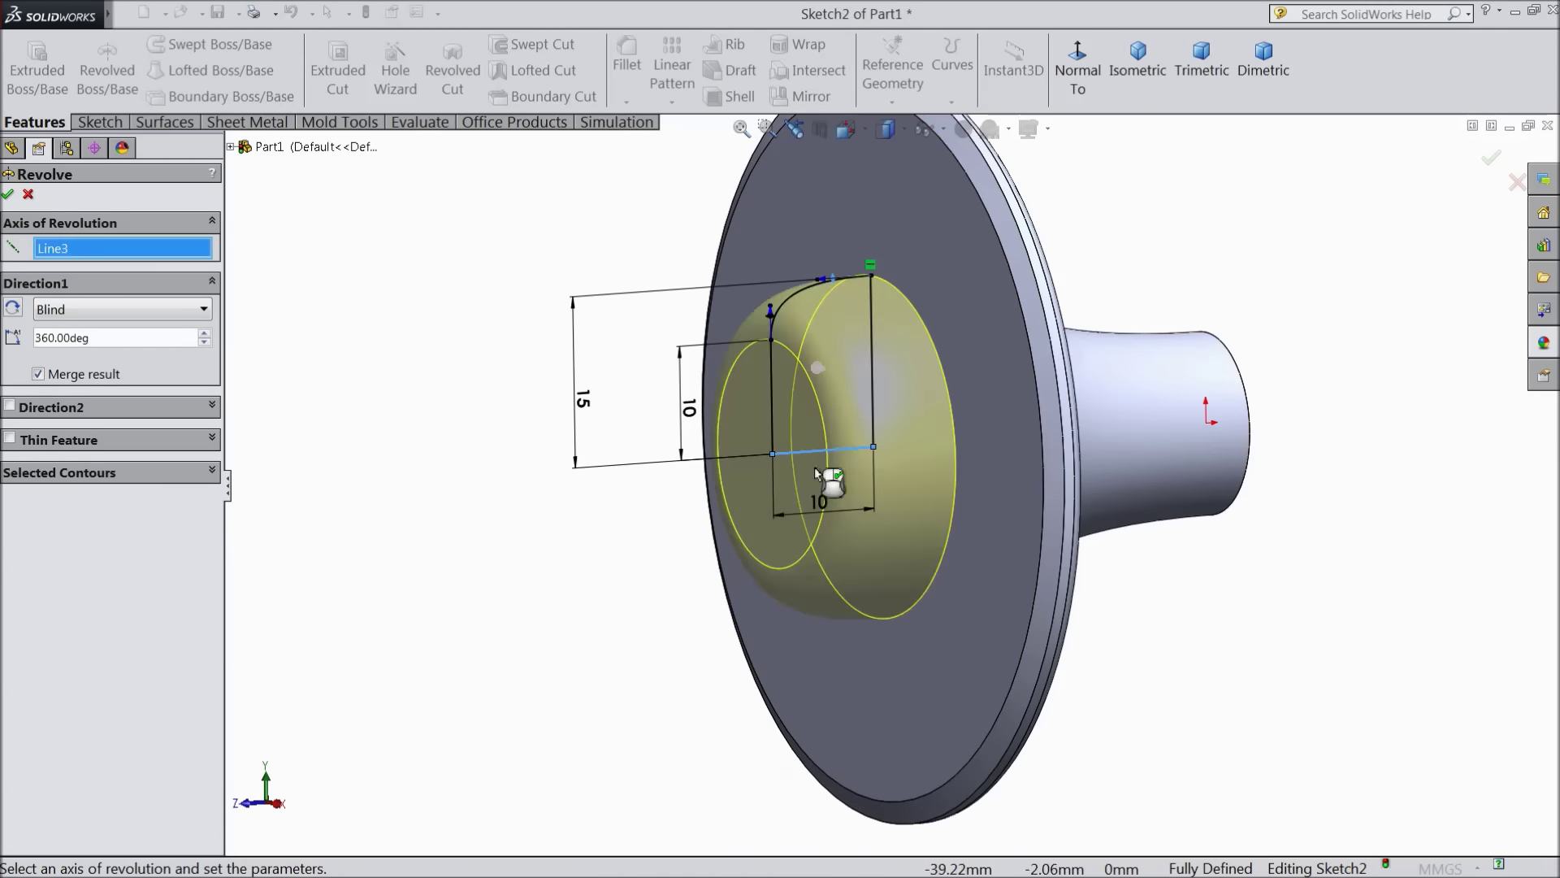
click(8, 195)
middle_drag(690, 428, 918, 488)
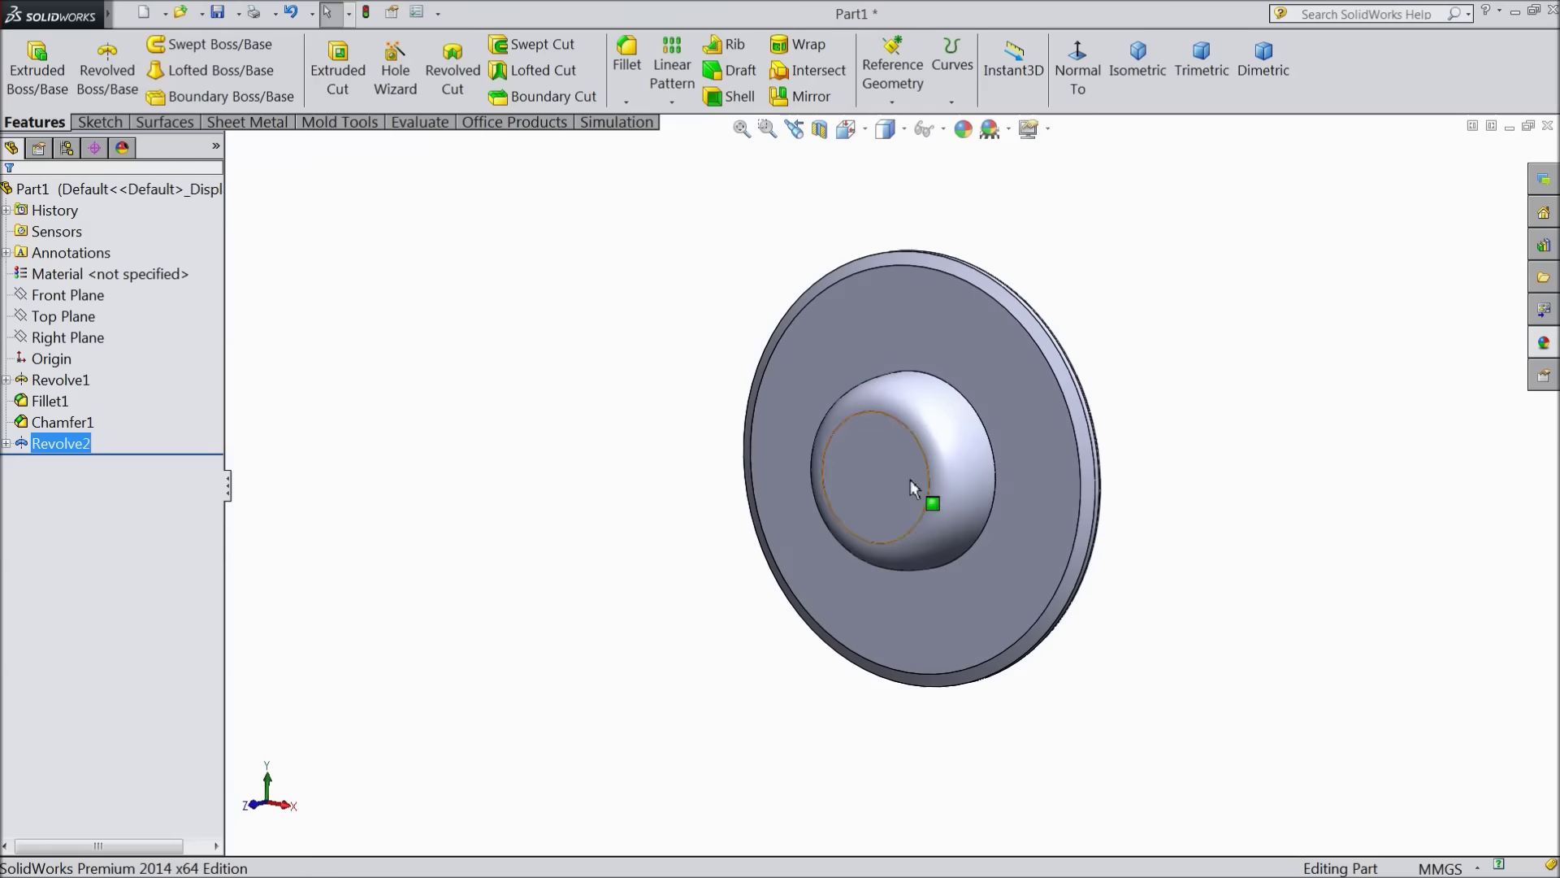
scroll(1056, 455, down, 3)
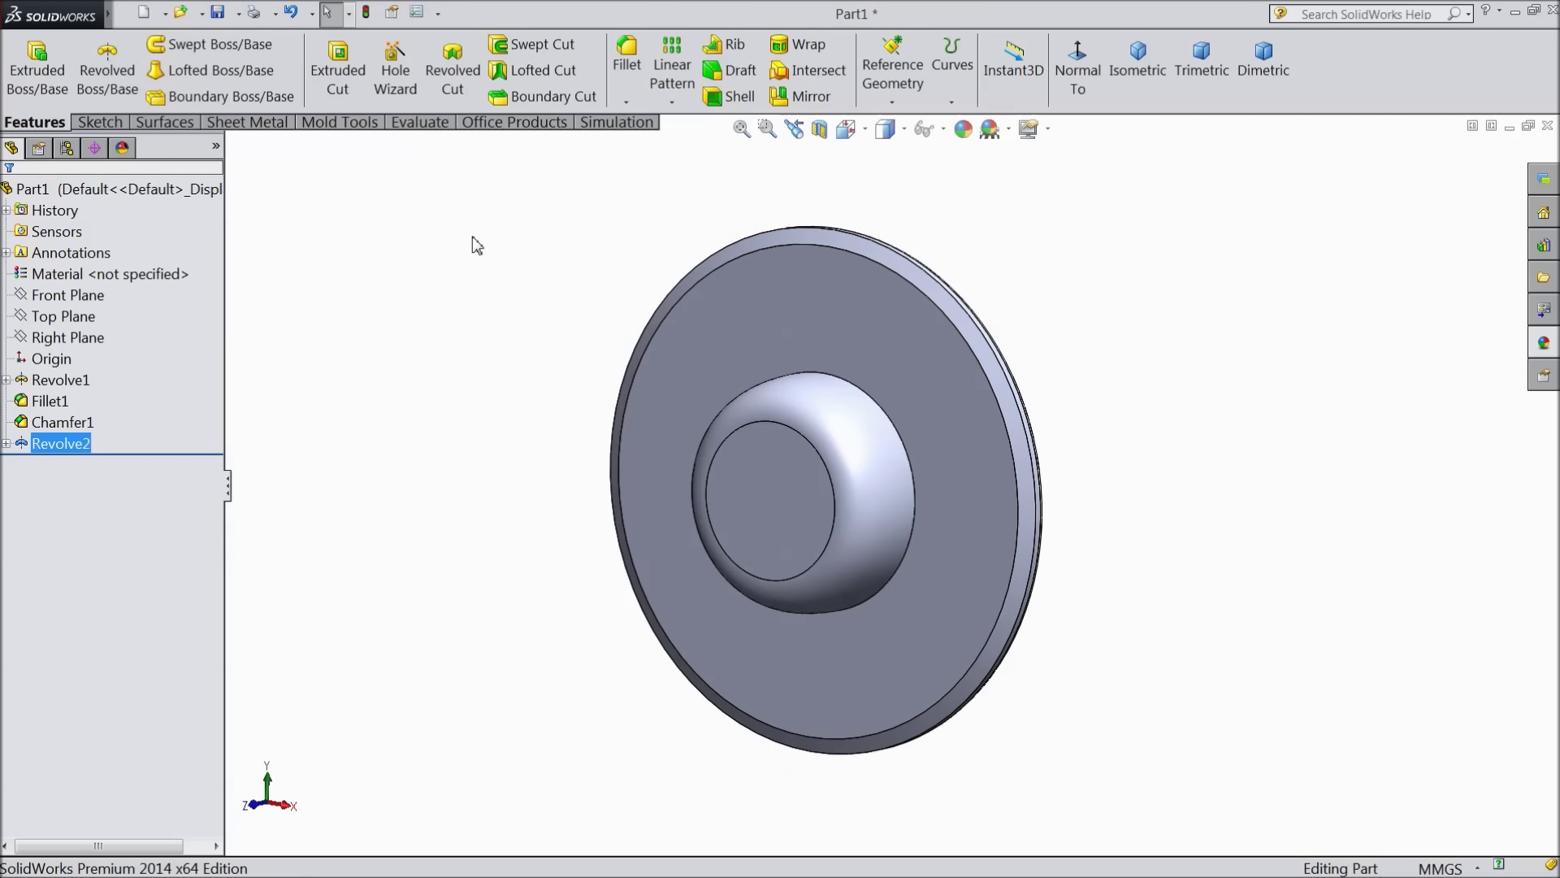
Round the hub's base edge with a 2 mm fillet, then select the flange's front face
click(623, 70)
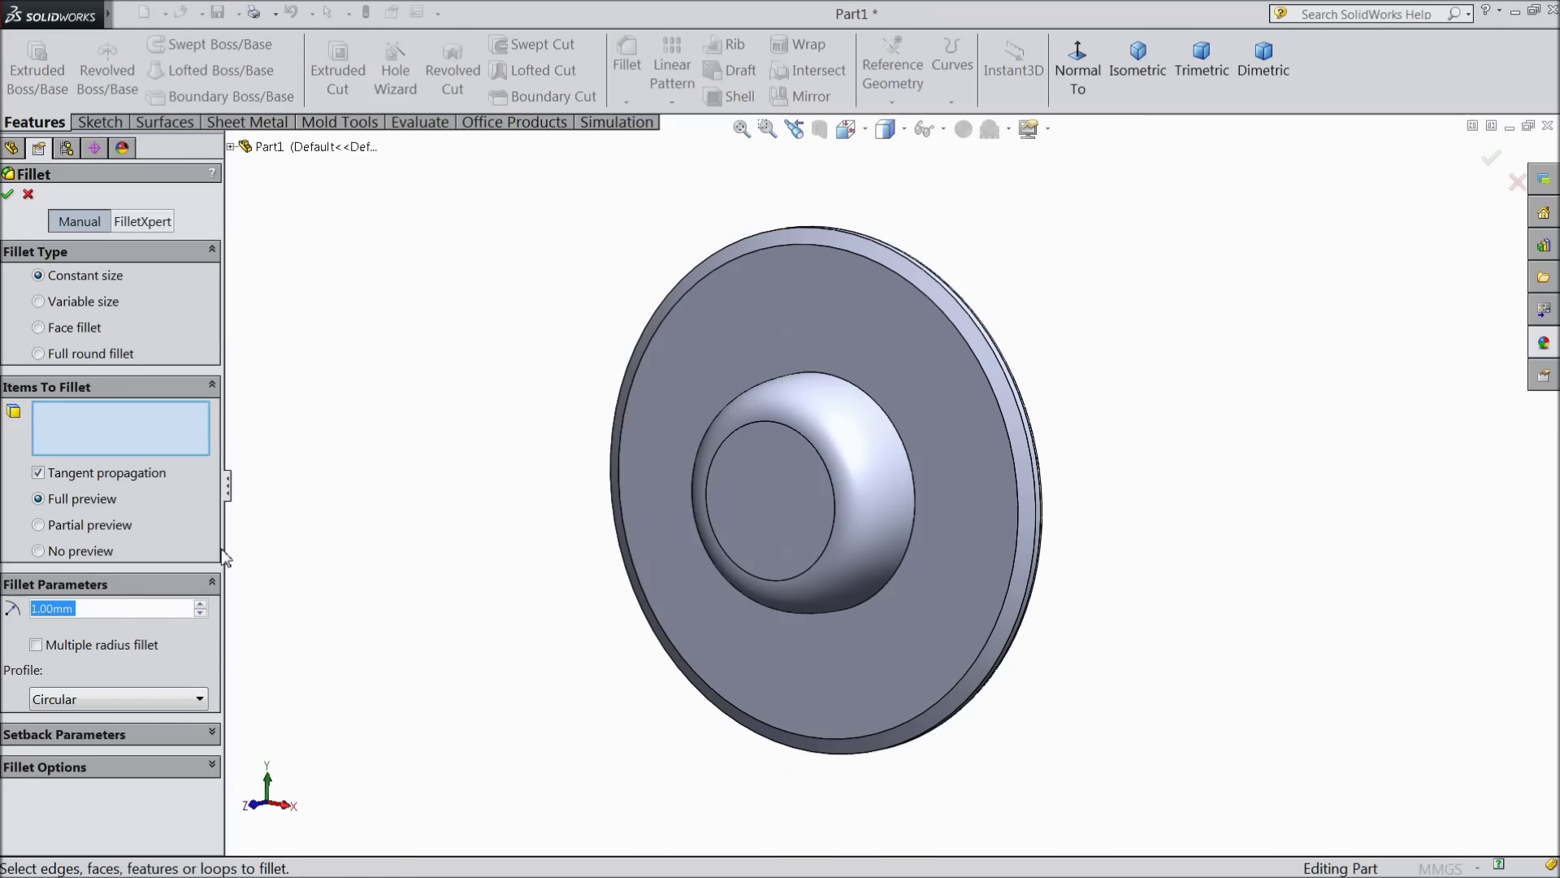
text(2)
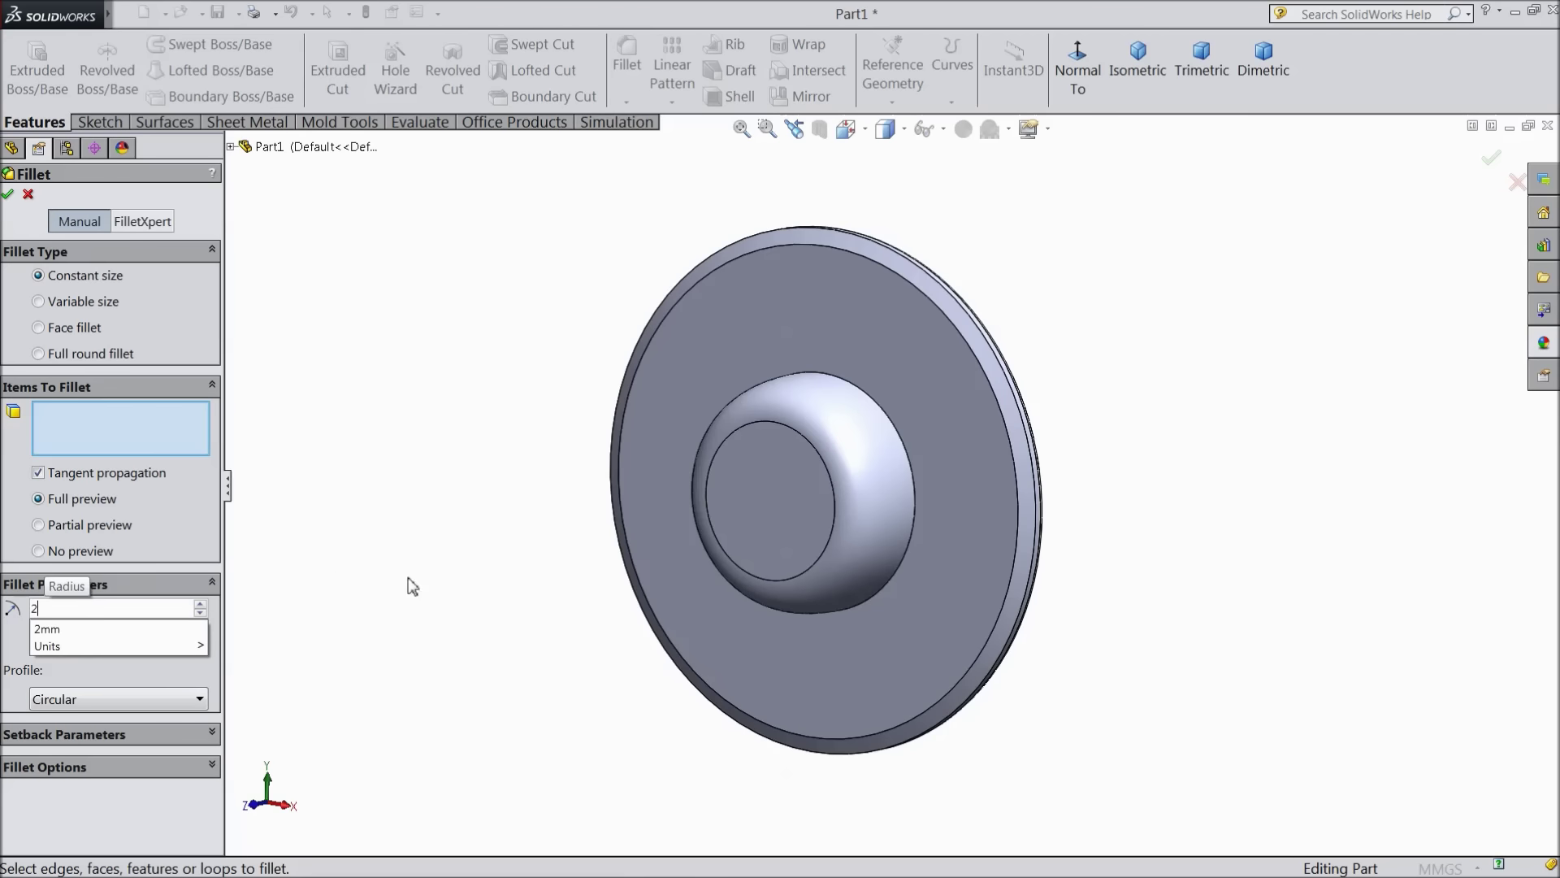
key(Return)
click(900, 565)
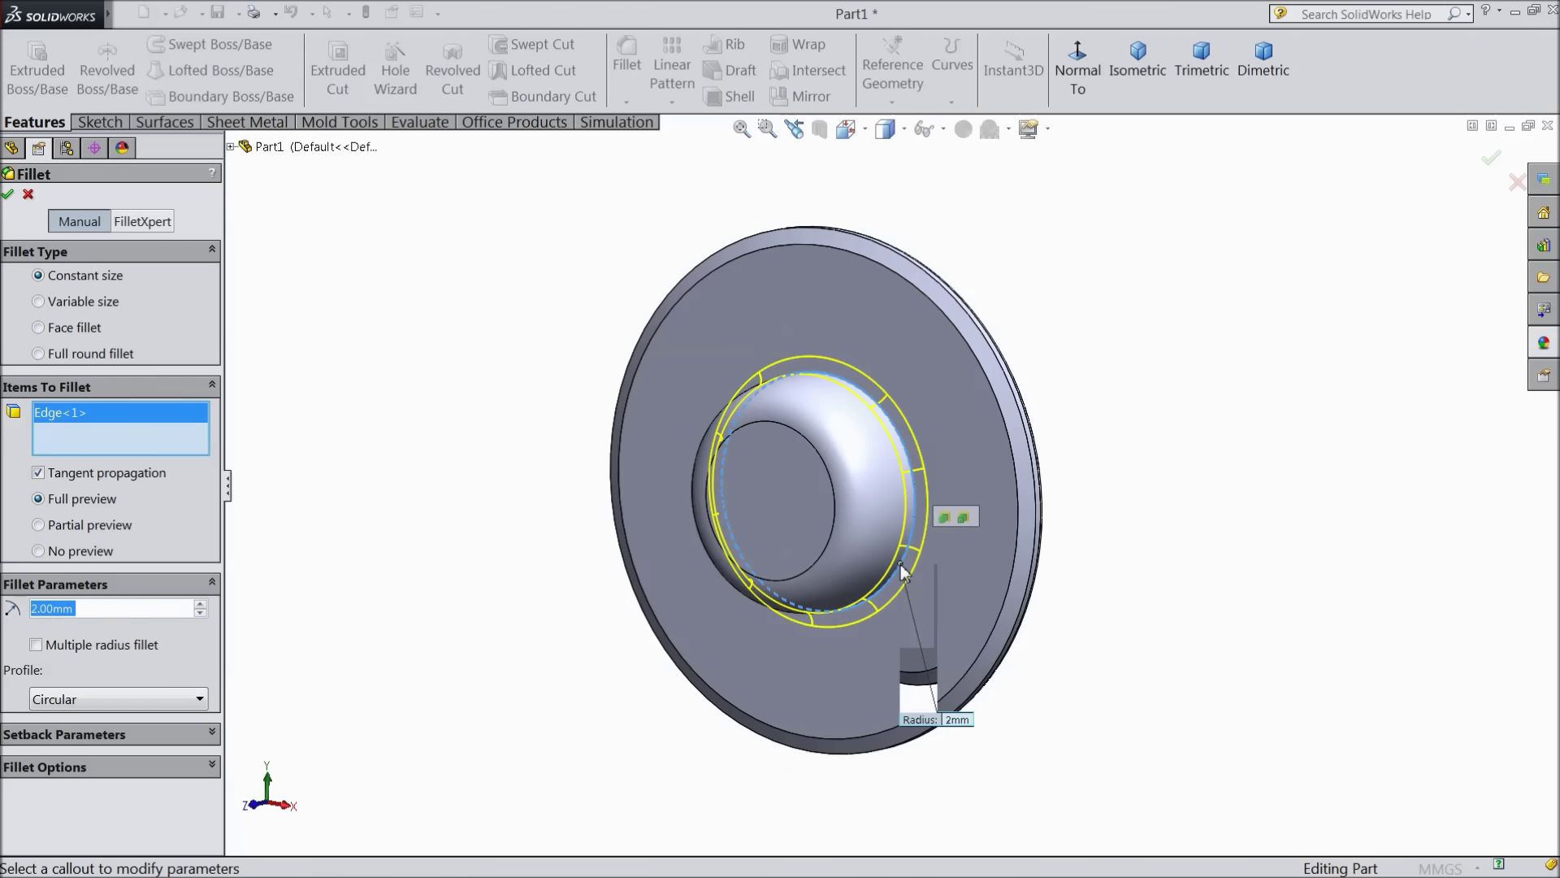
click(9, 195)
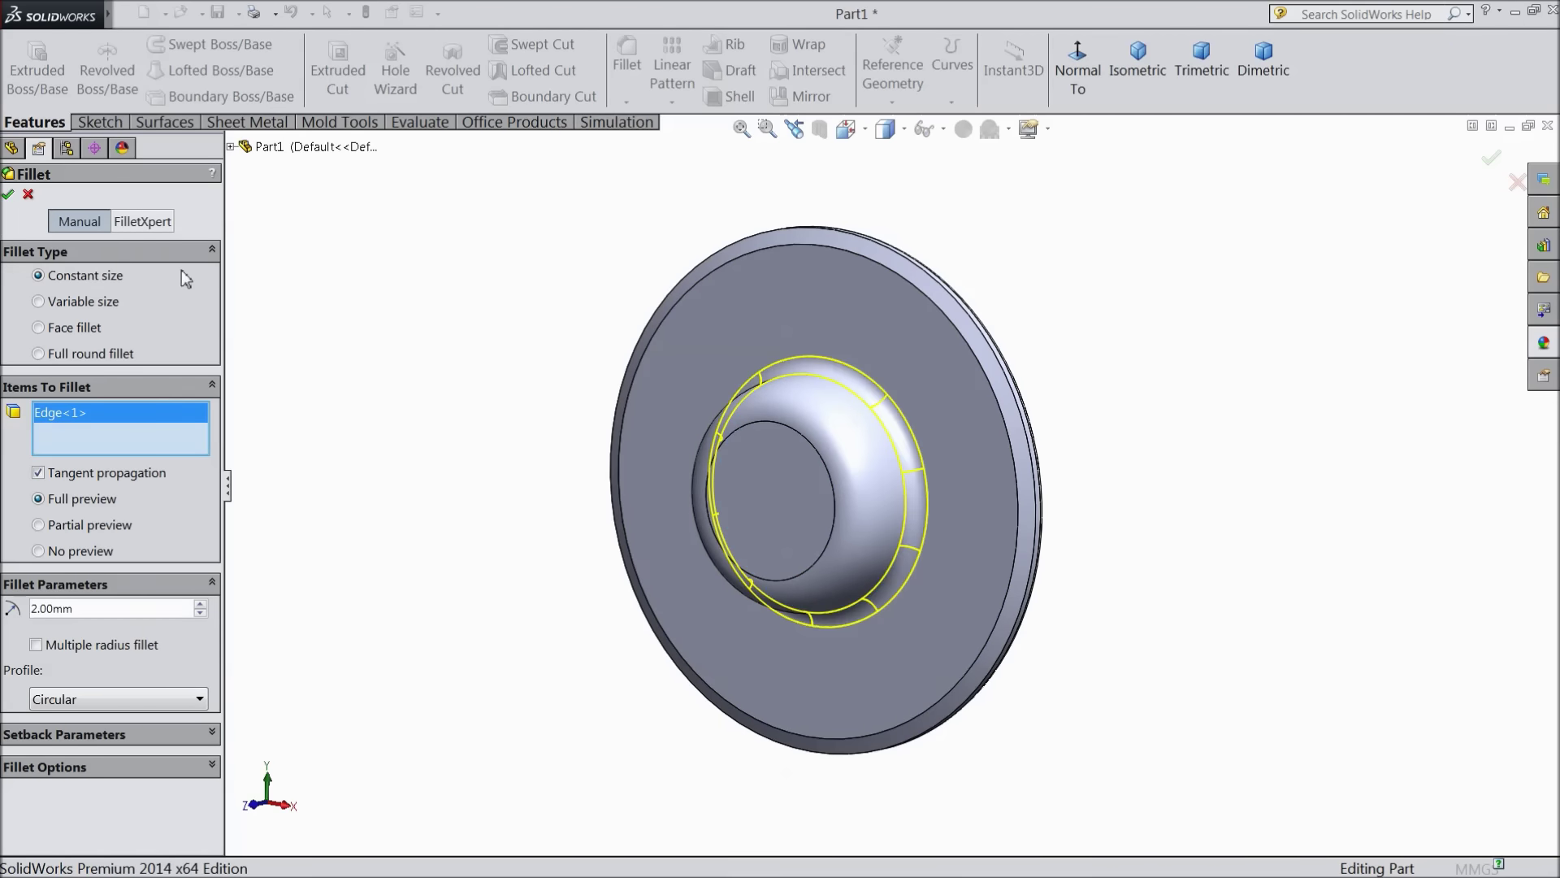
middle_drag(182, 270, 508, 392)
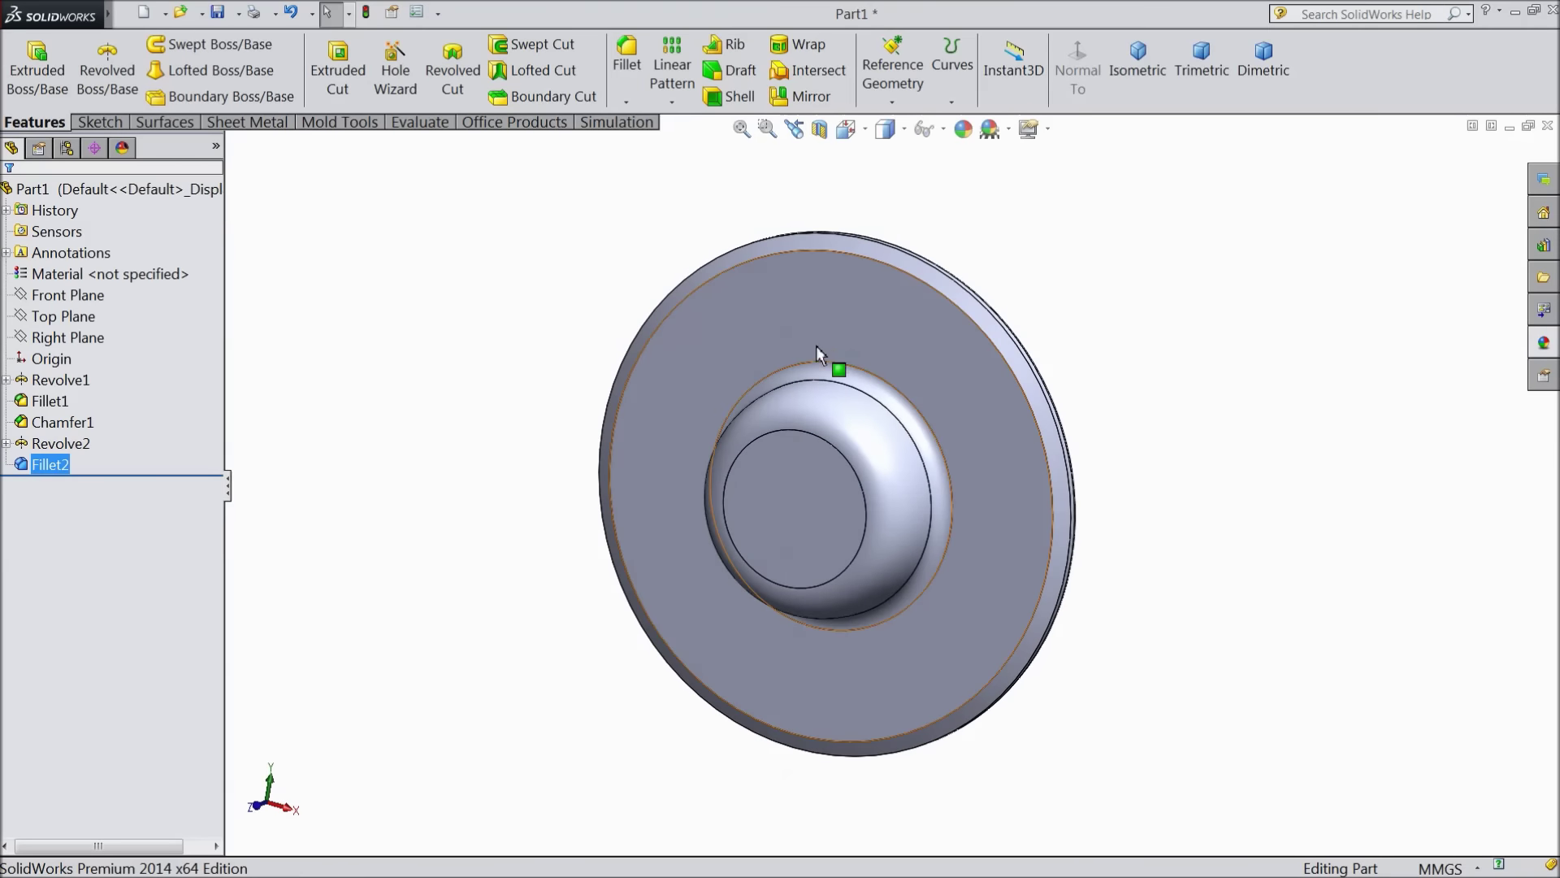
click(816, 319)
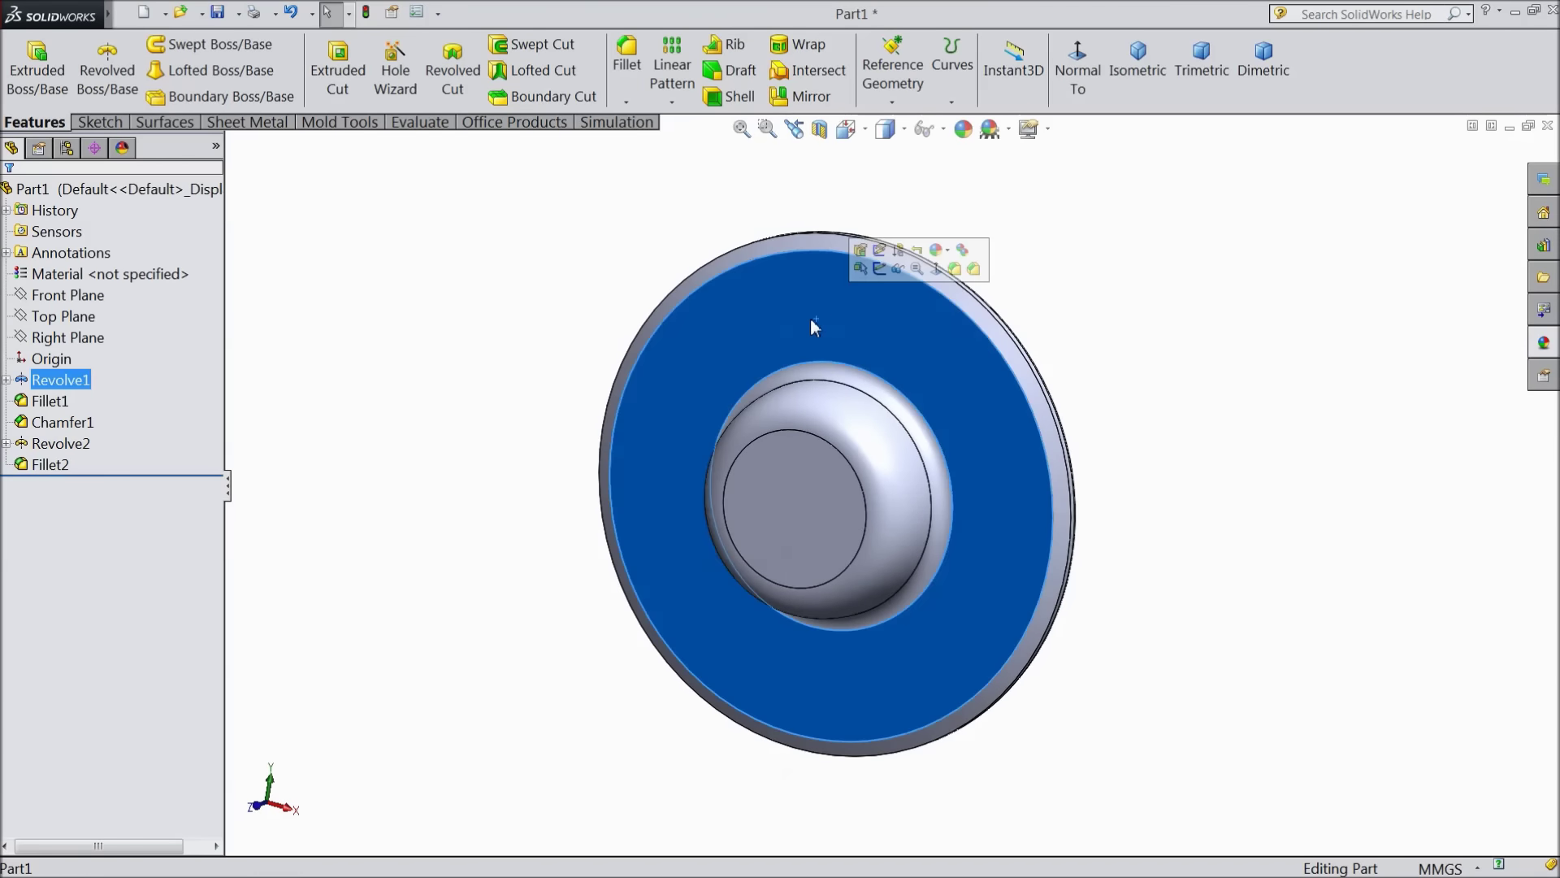
Sketch on the flange's front face, viewed normal, with a small circle directly above the origin
click(880, 269)
click(1080, 73)
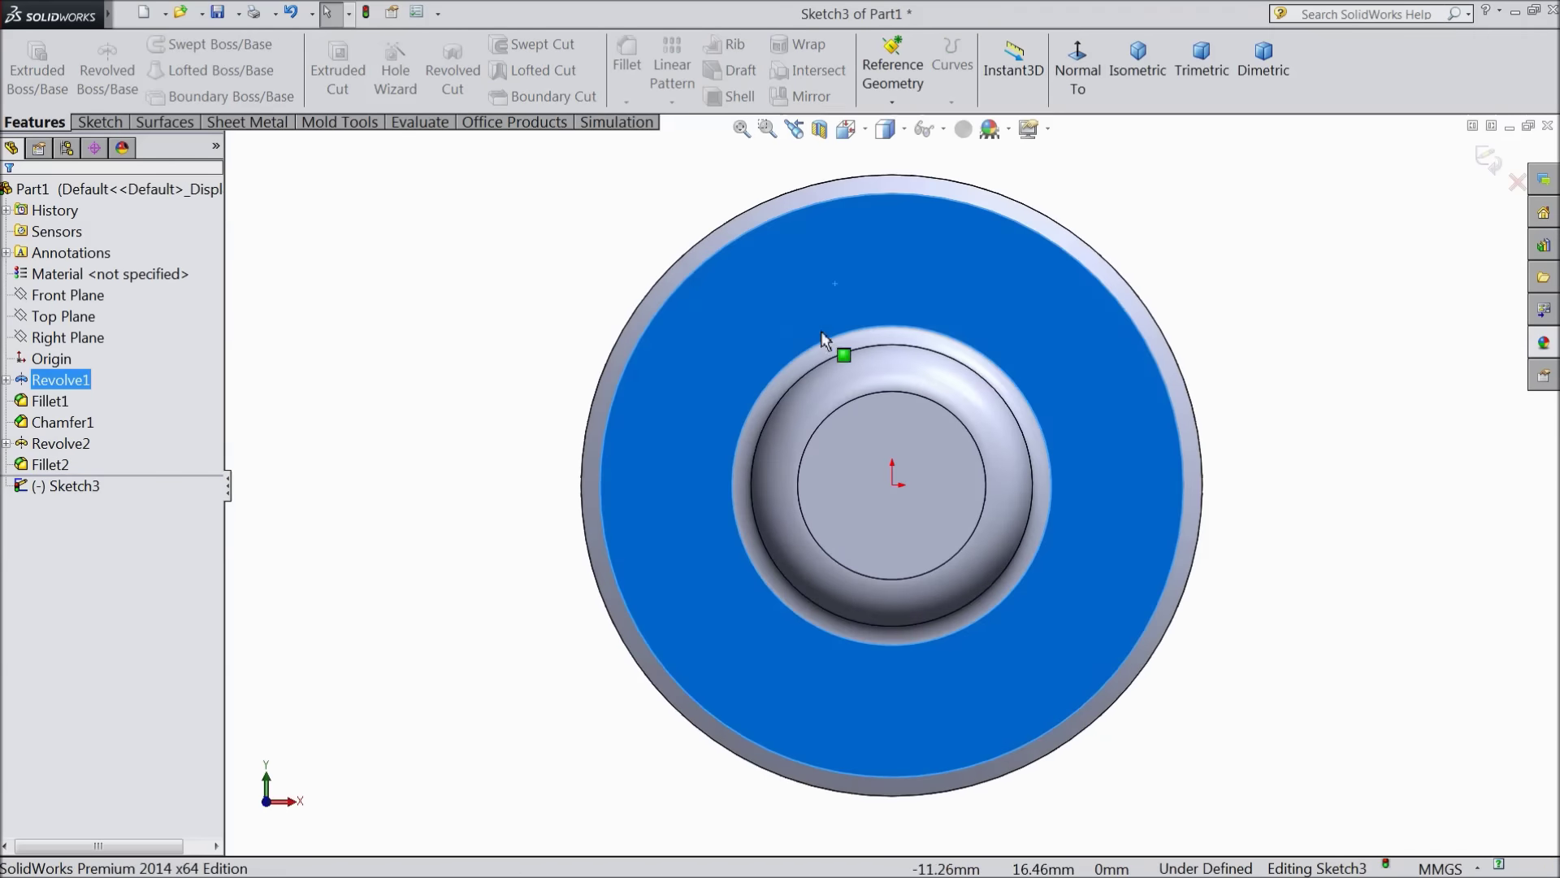
click(99, 123)
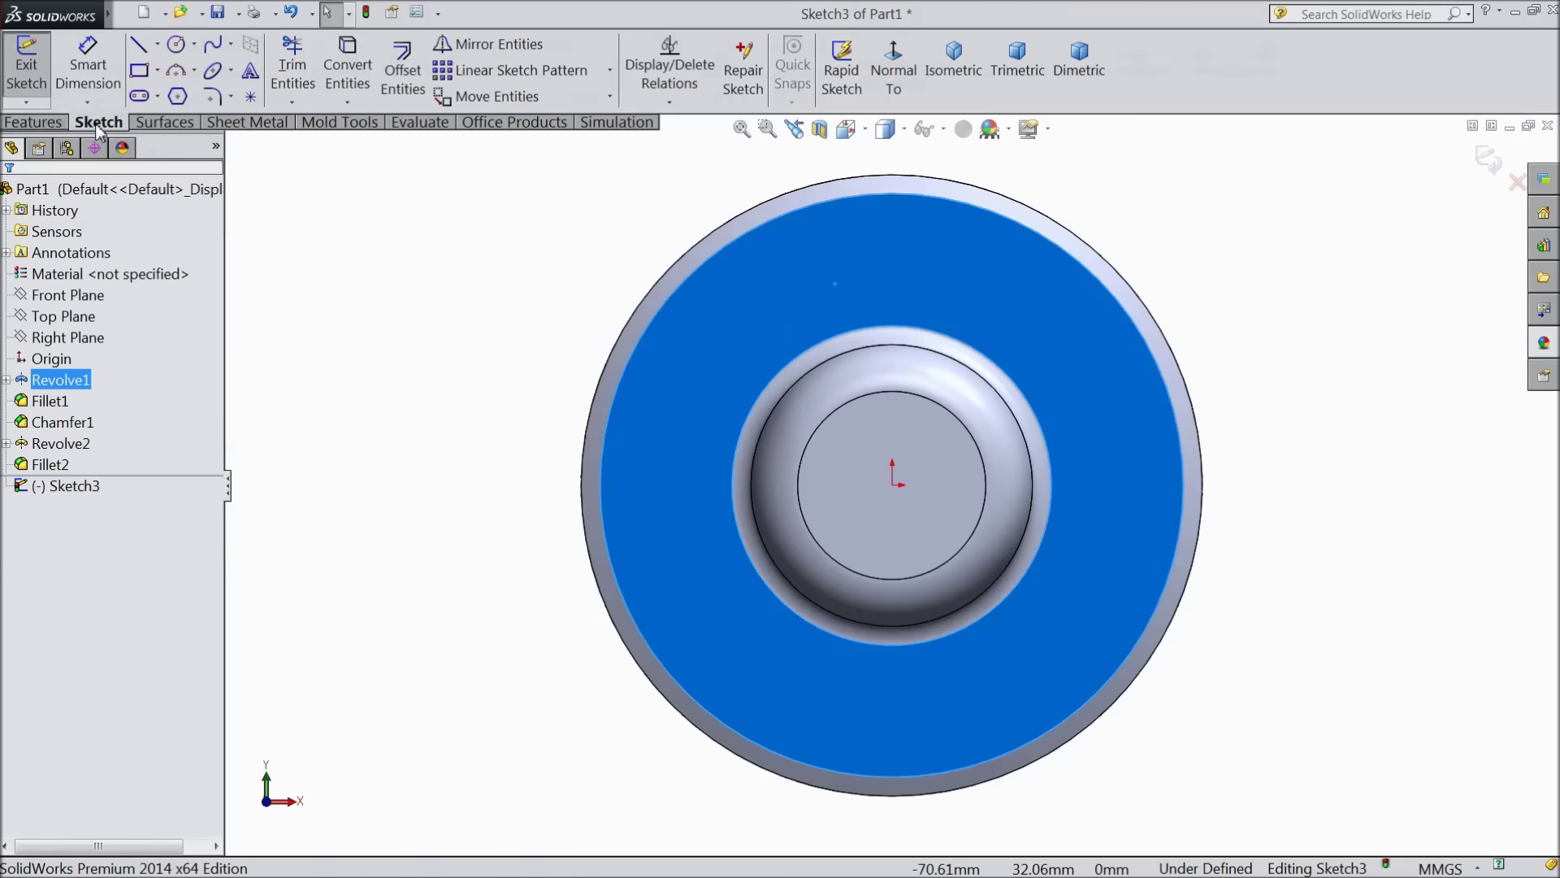
click(176, 45)
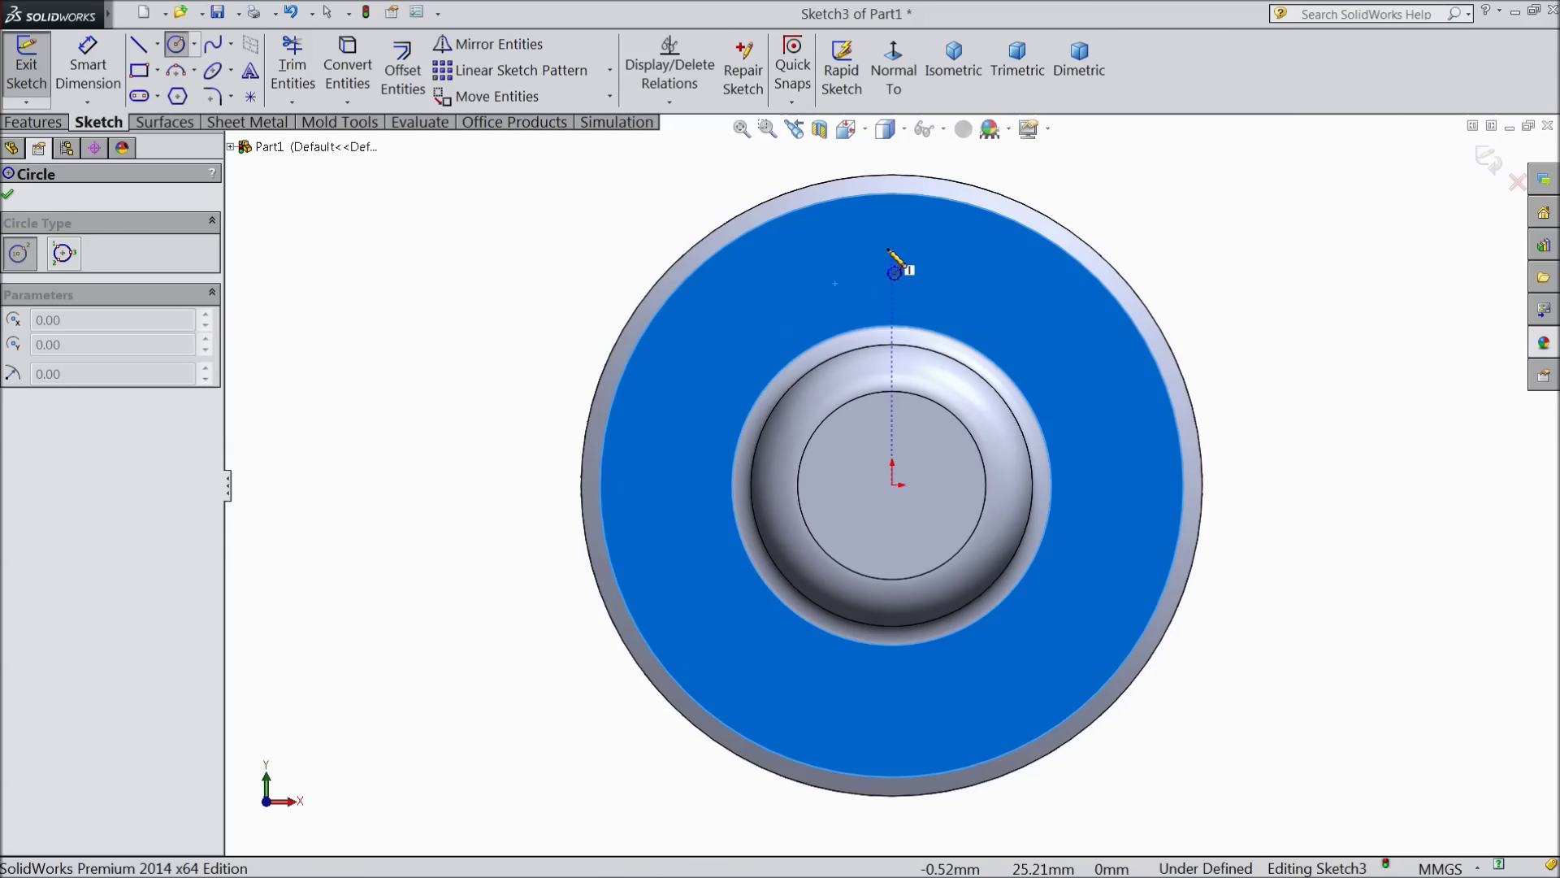
click(892, 223)
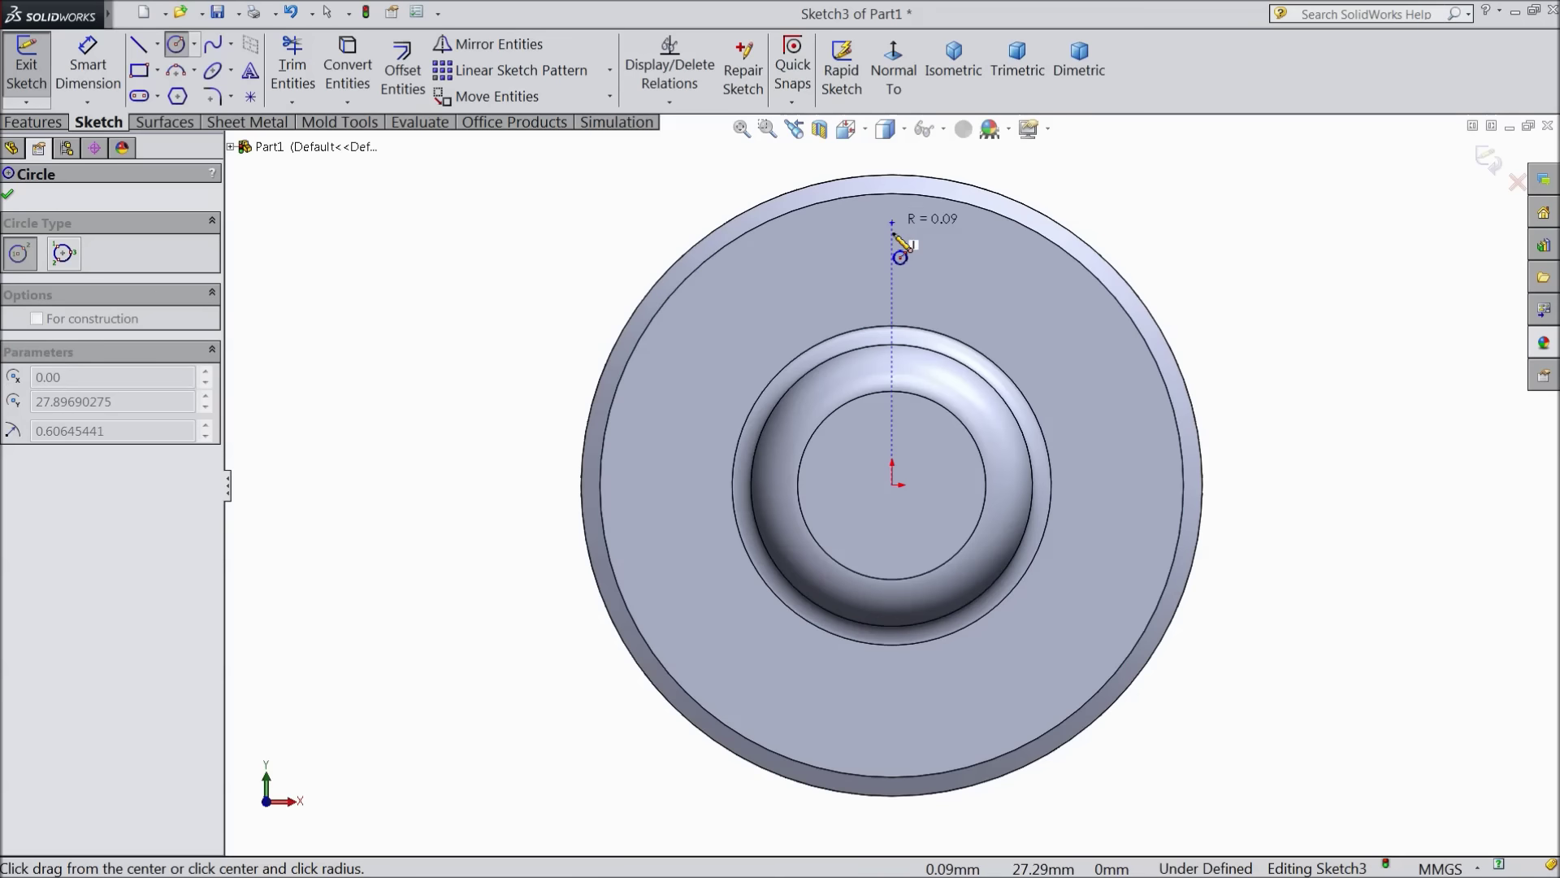
click(901, 253)
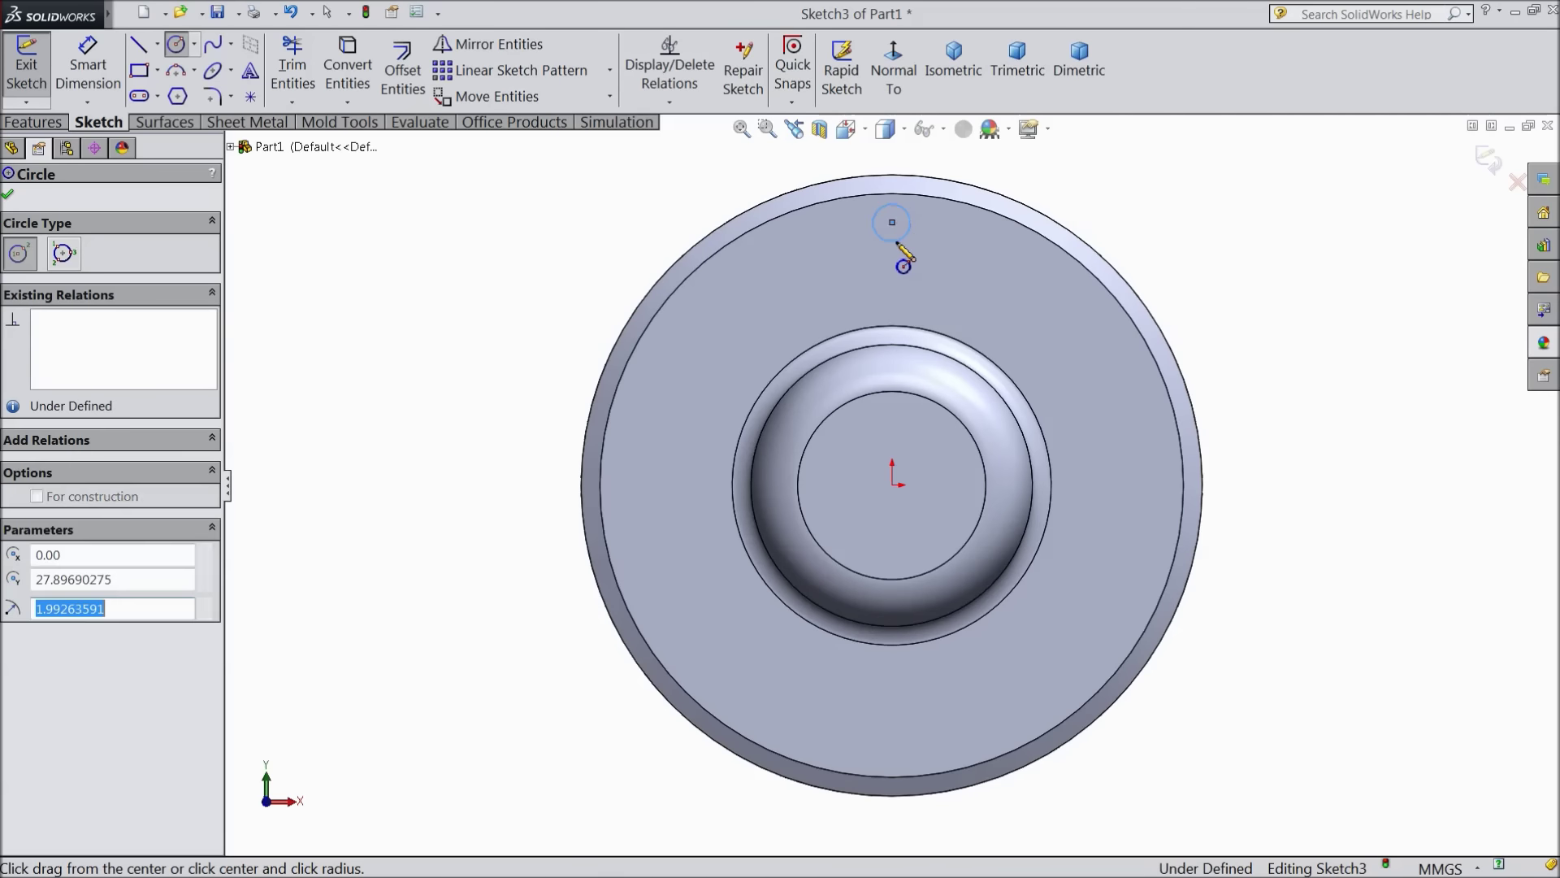
right_click(548, 234)
click(590, 203)
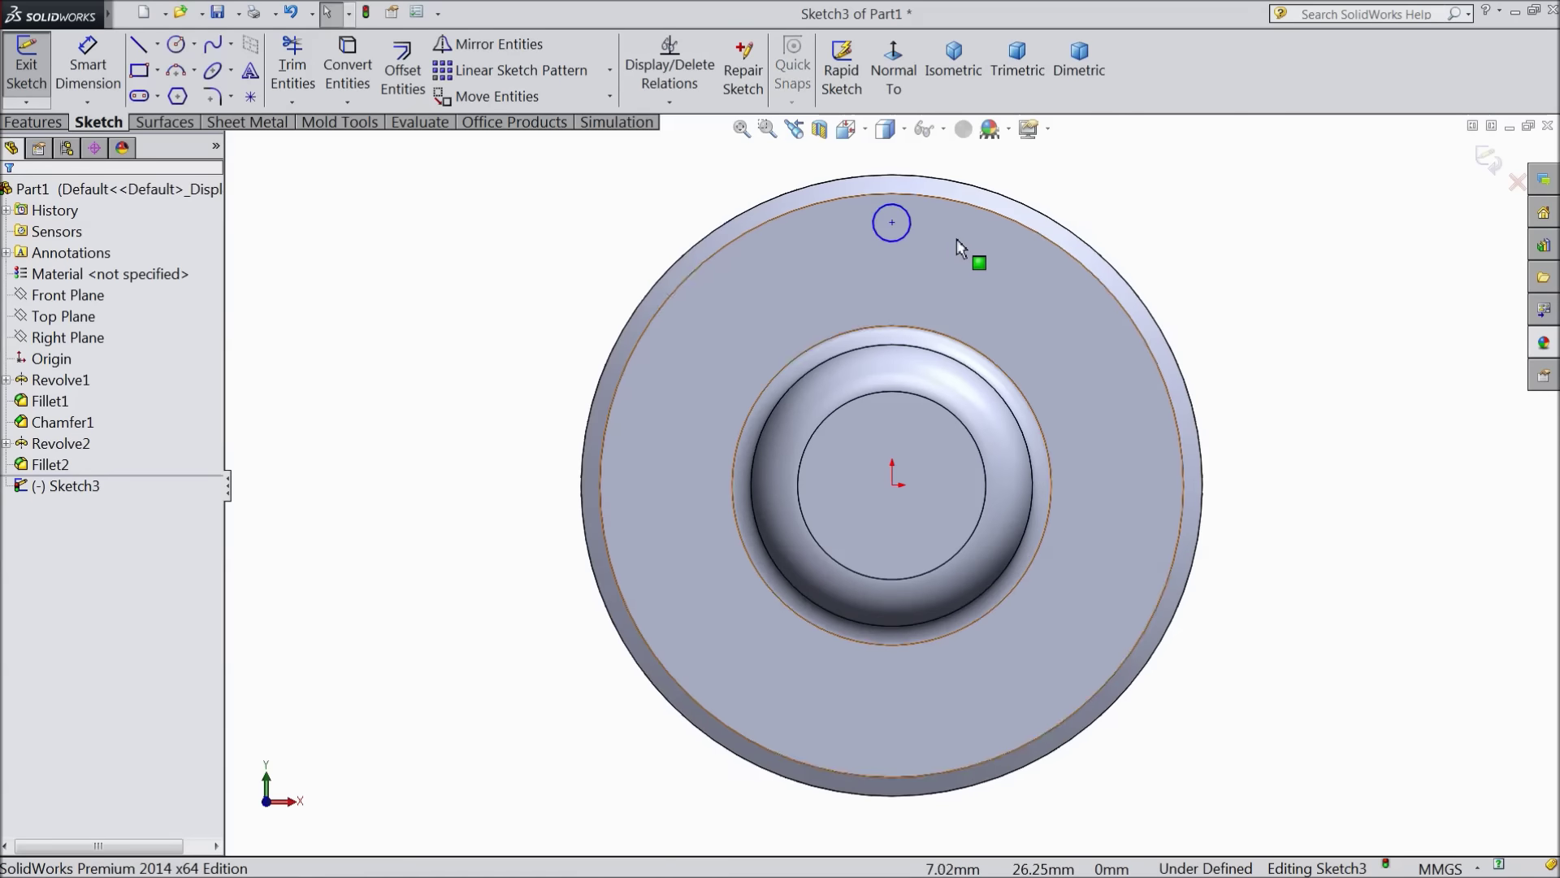
scroll(958, 239, down, 2)
Dimension the circle to Ø2 and its distance from the origin to 29 mm
click(86, 69)
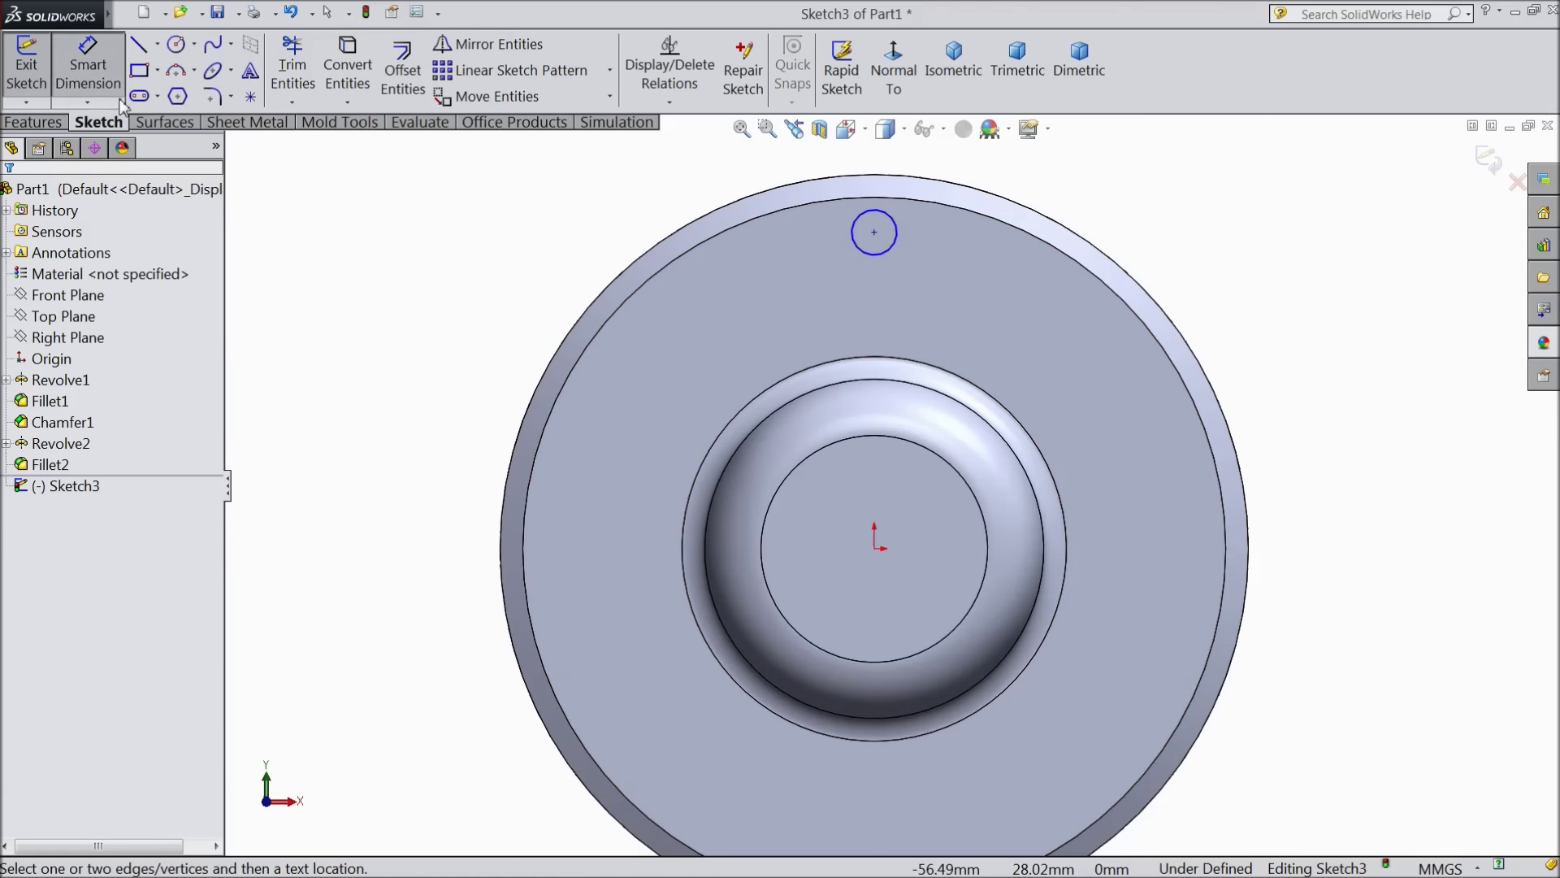
click(896, 241)
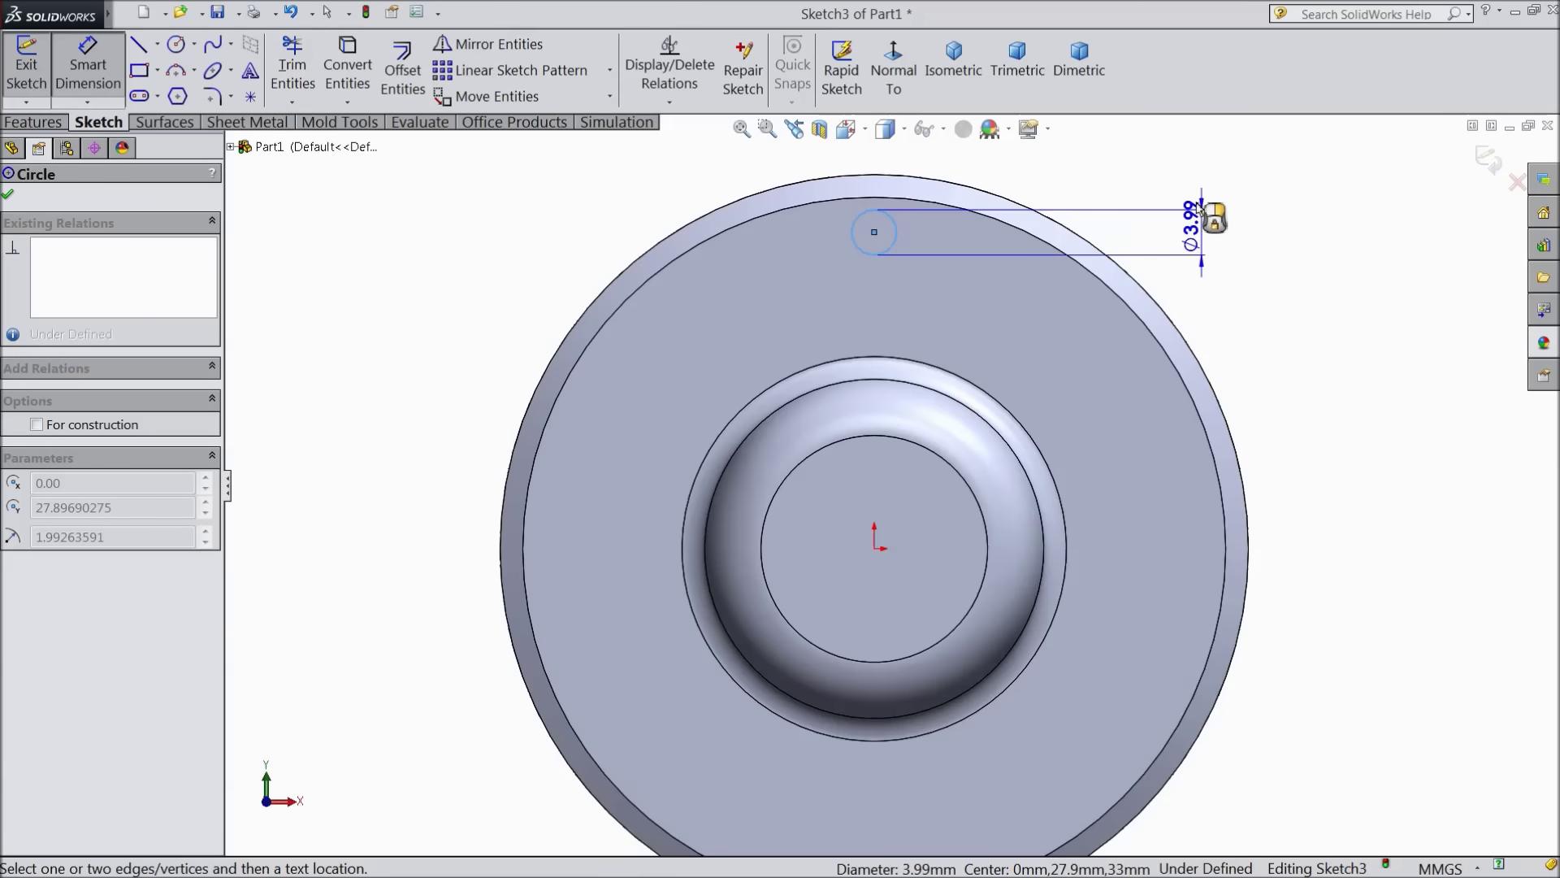
click(1193, 191)
text(2)
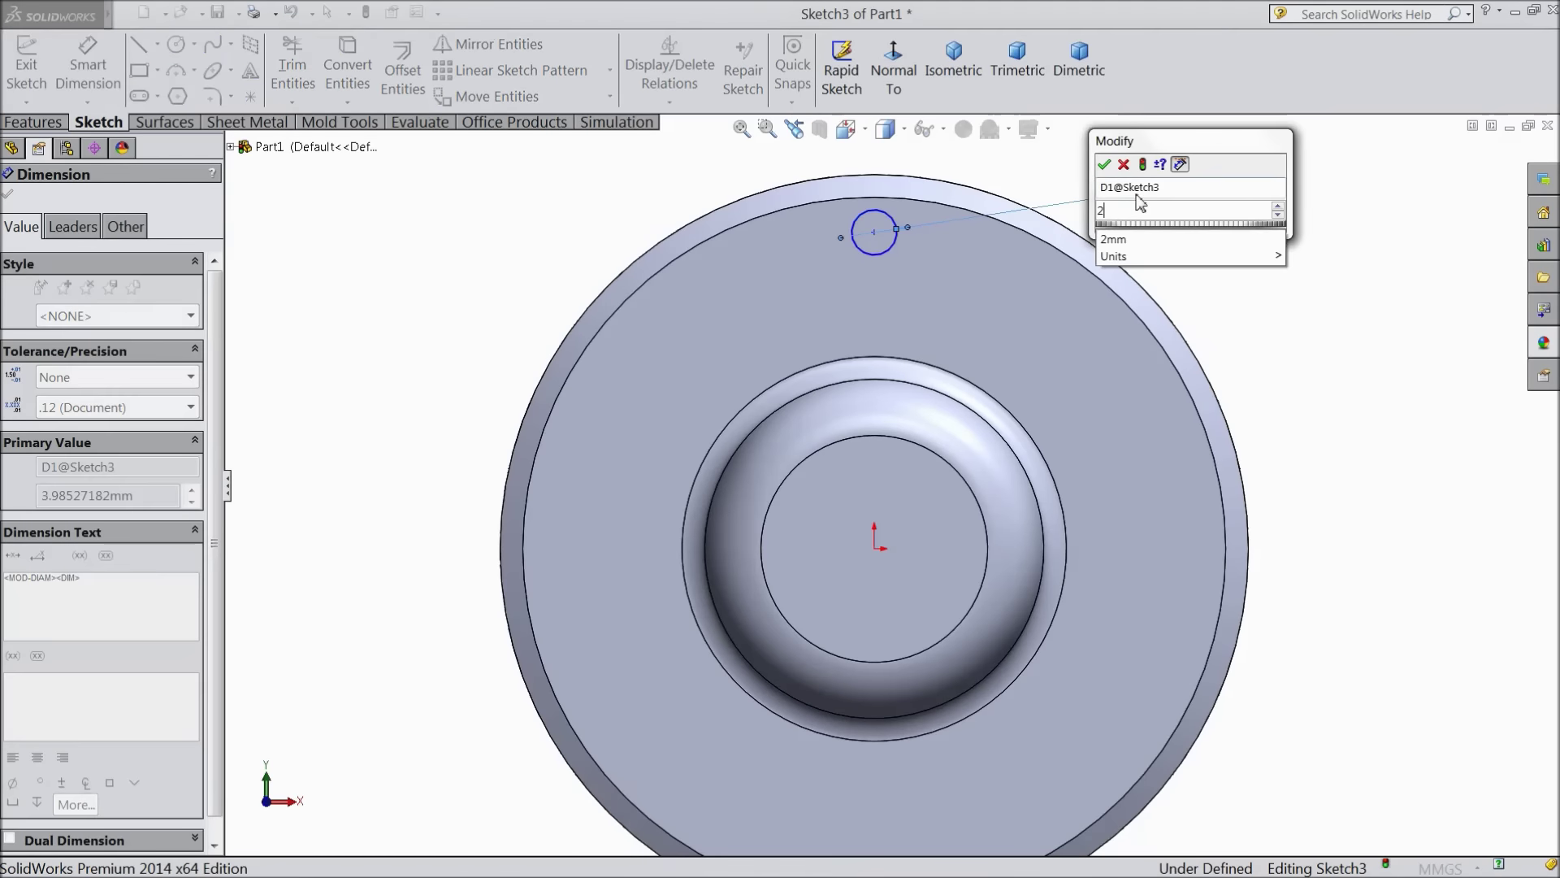
click(1105, 165)
click(887, 234)
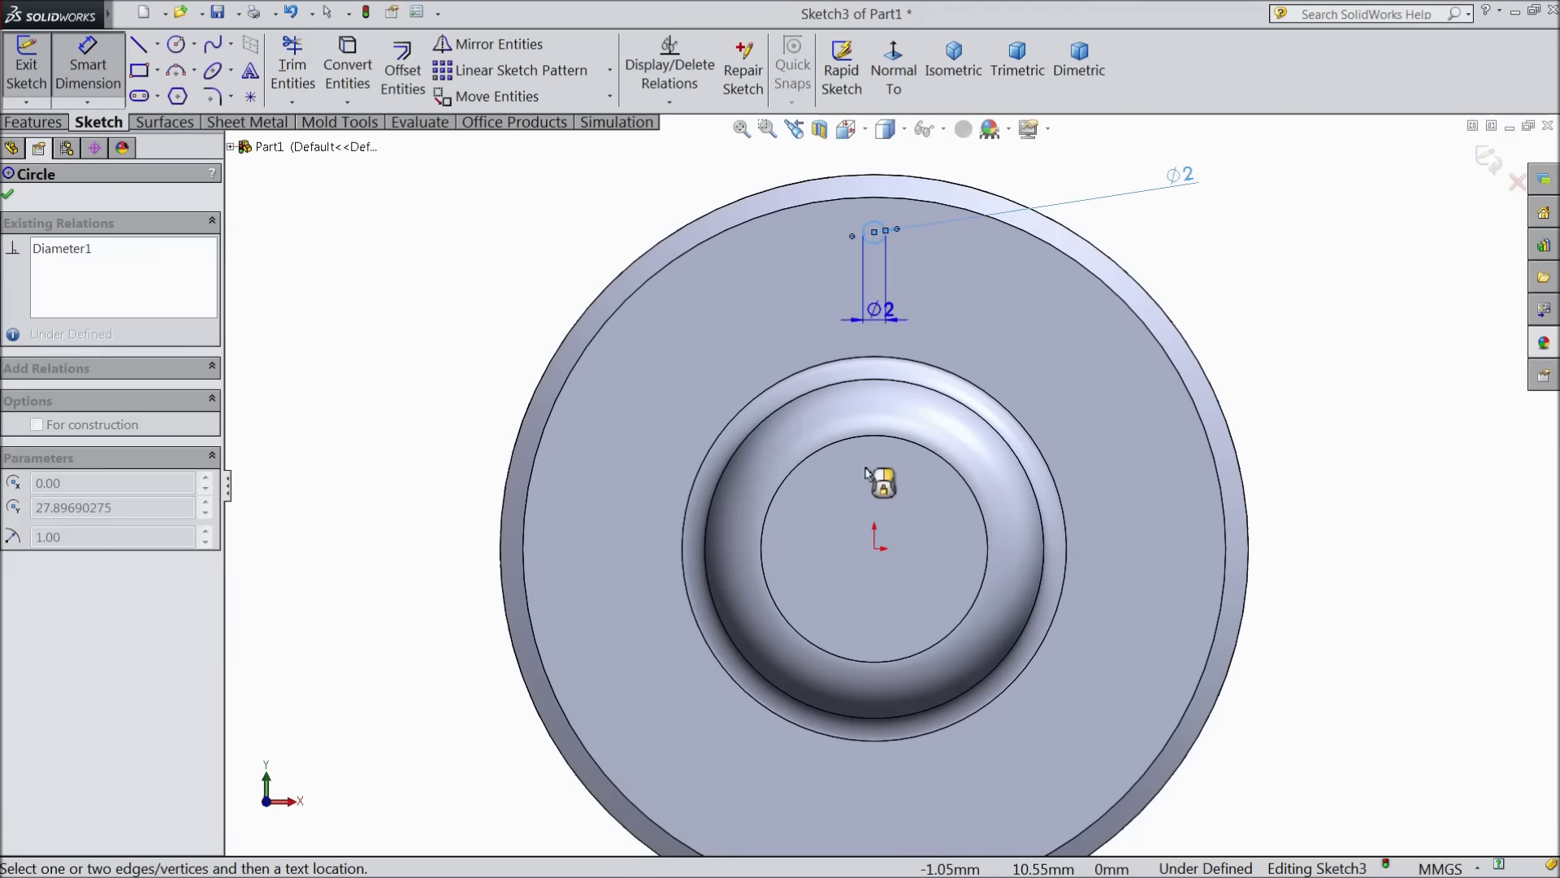
click(874, 548)
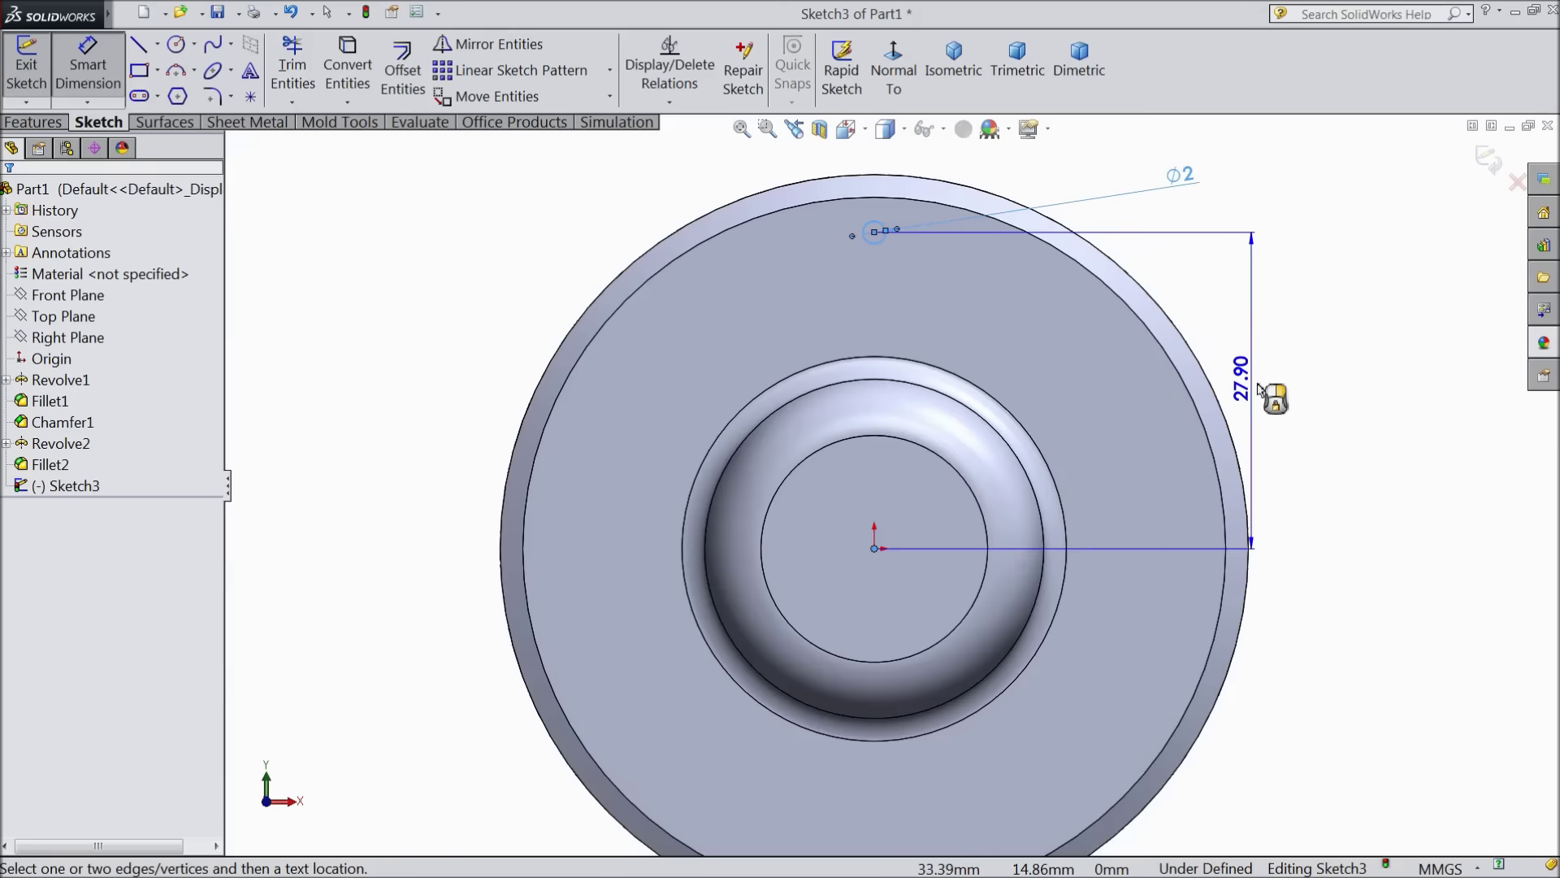
click(1284, 394)
text(29)
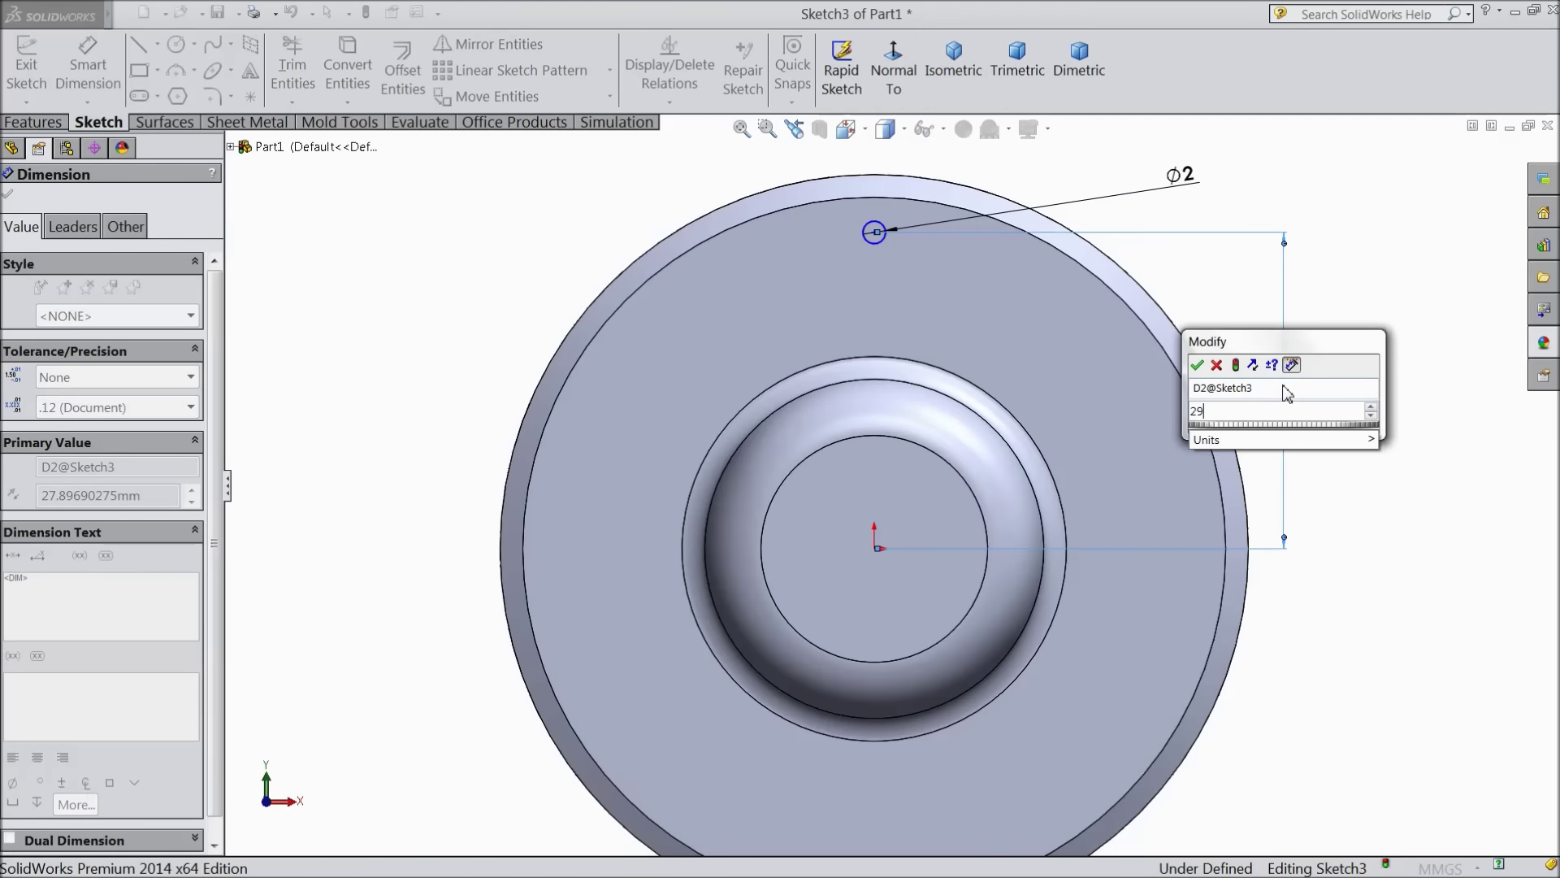
click(1197, 366)
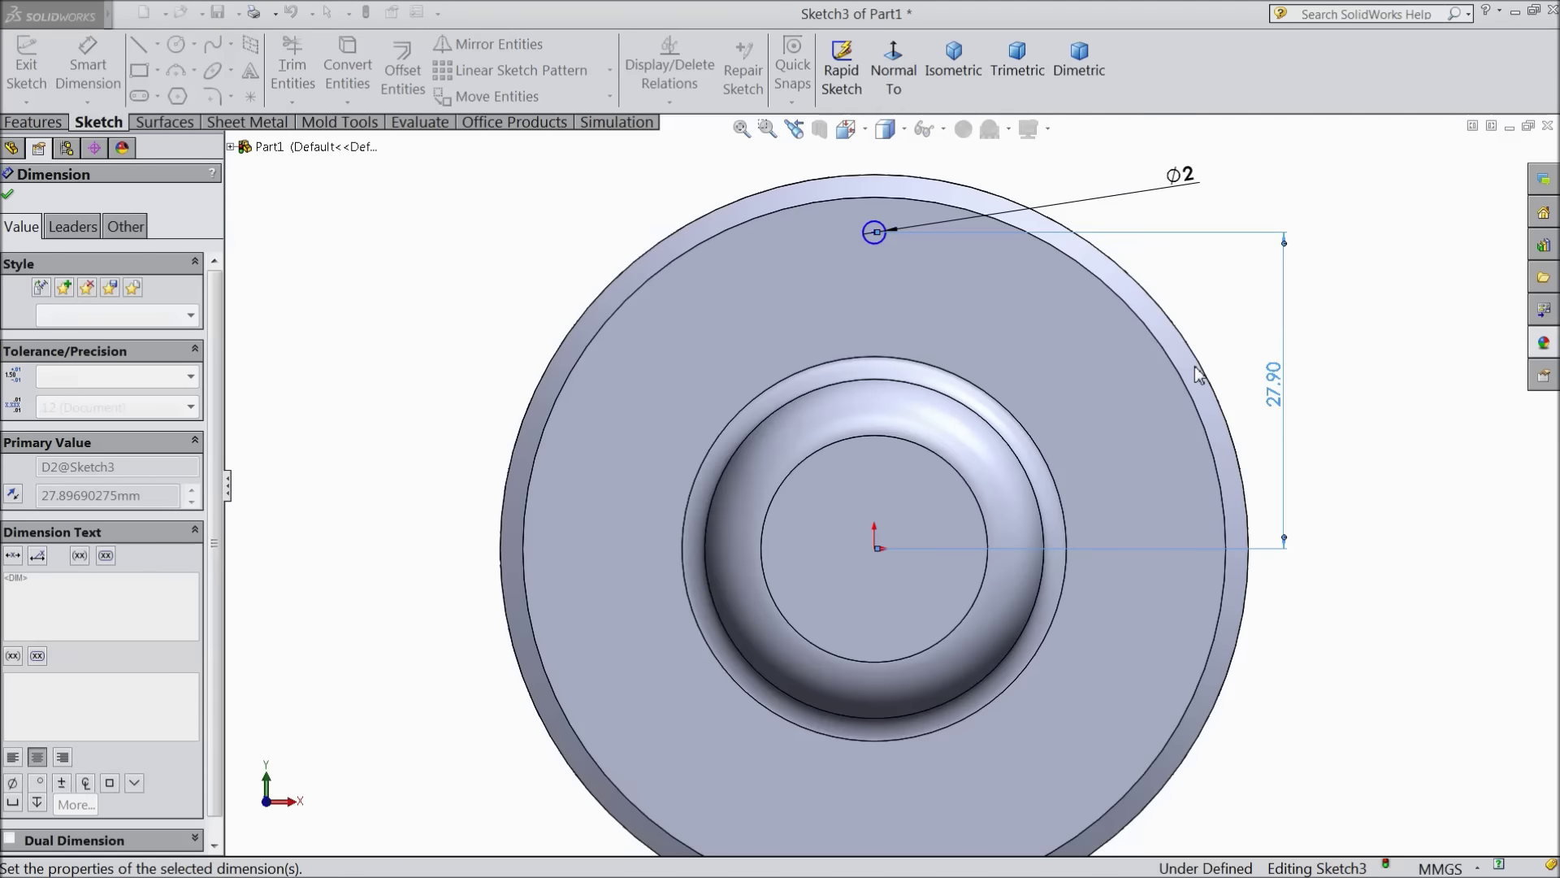
click(8, 197)
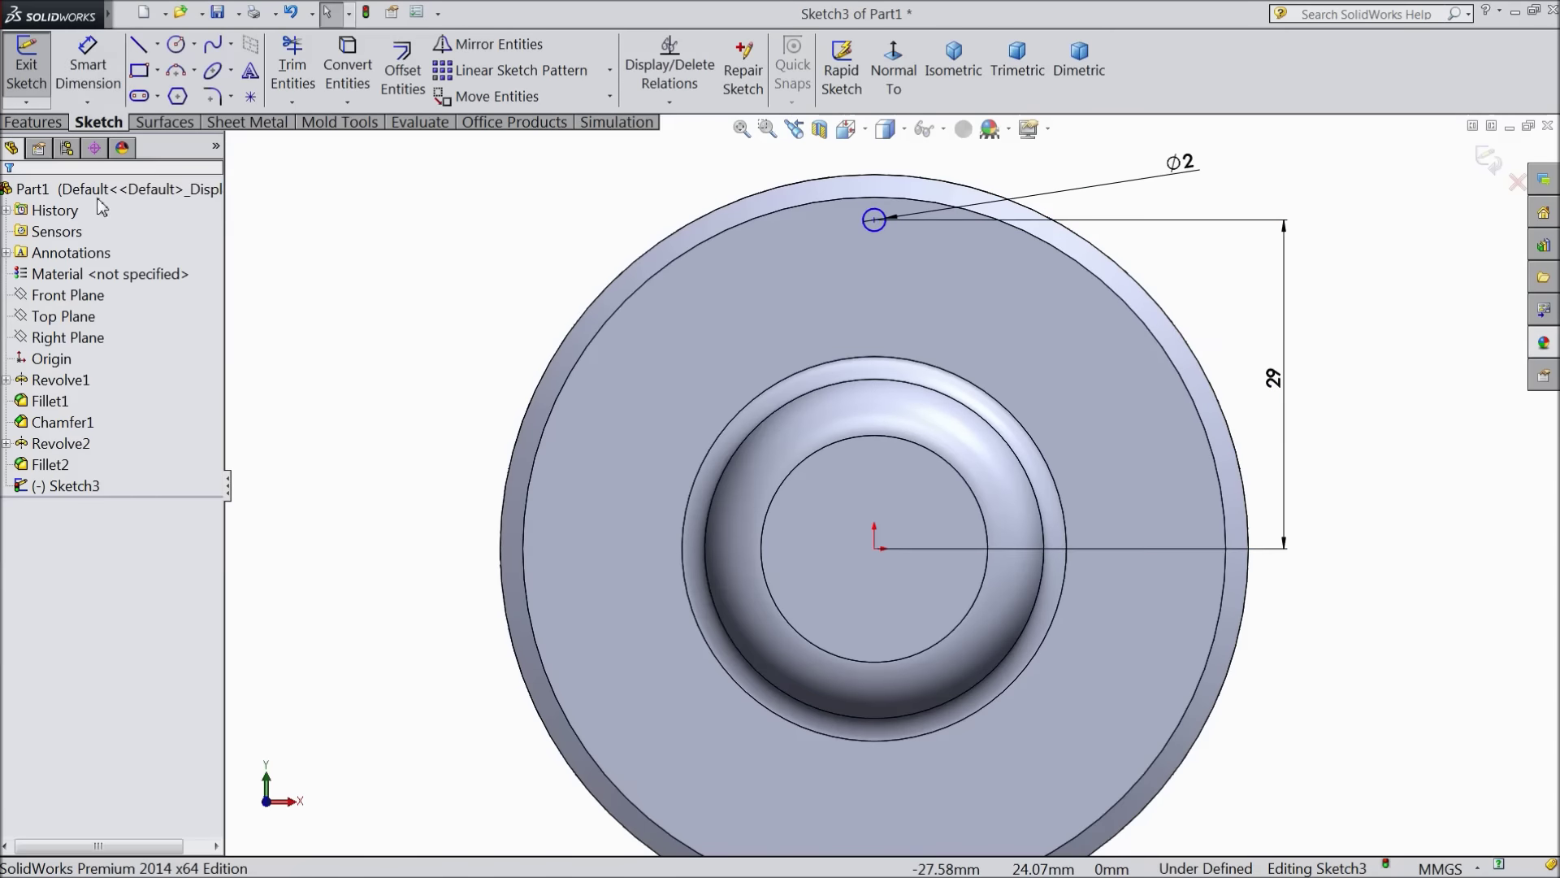
Add a Vertical relation between the circle's centre and the origin
click(875, 223)
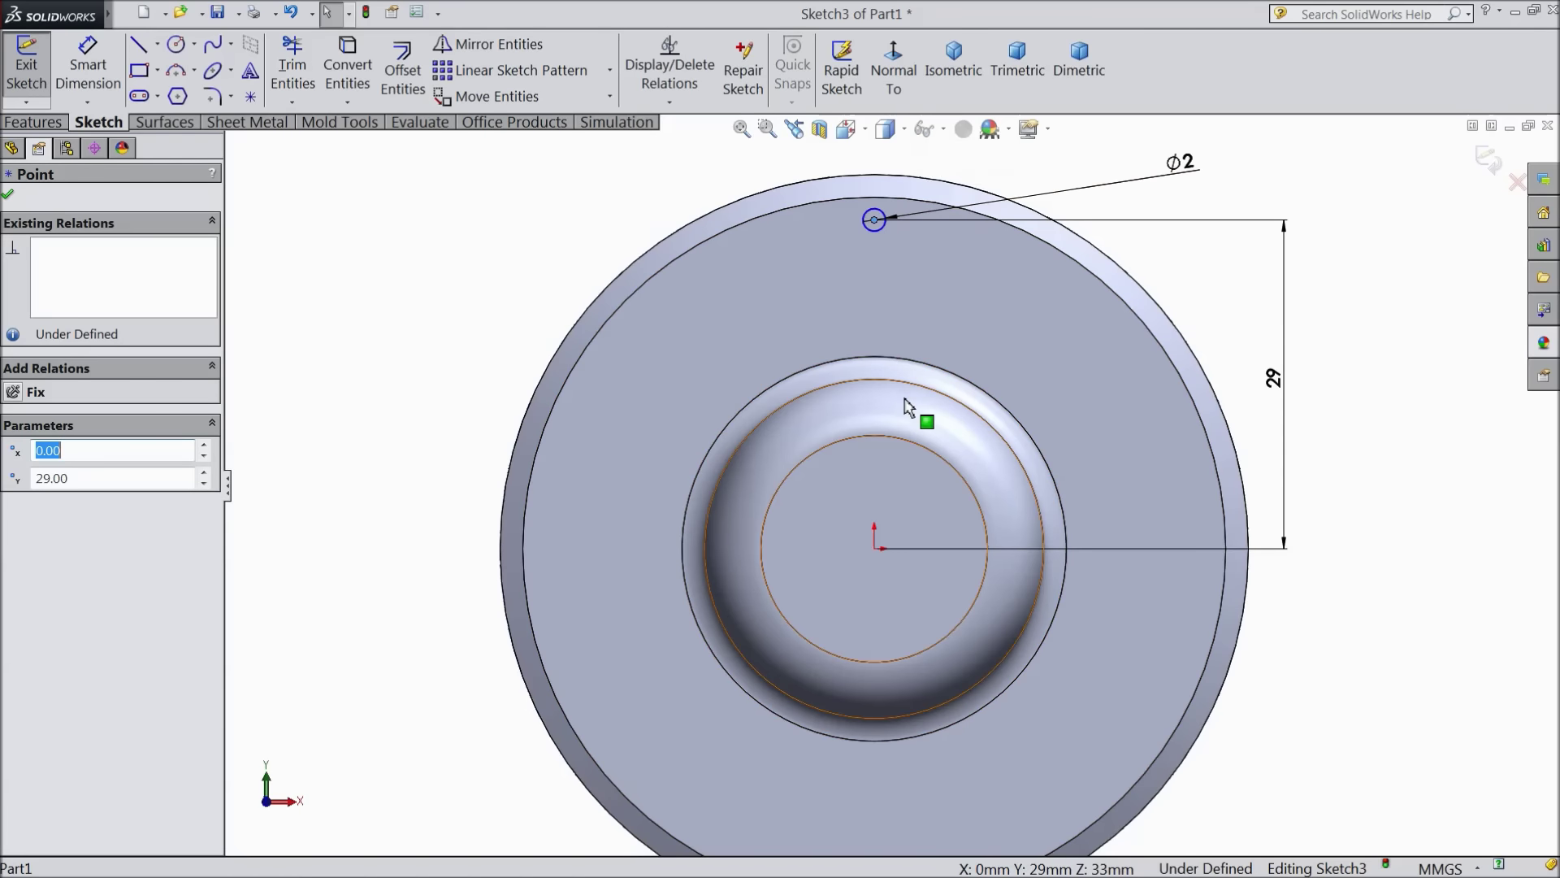
ctrl+click(875, 548)
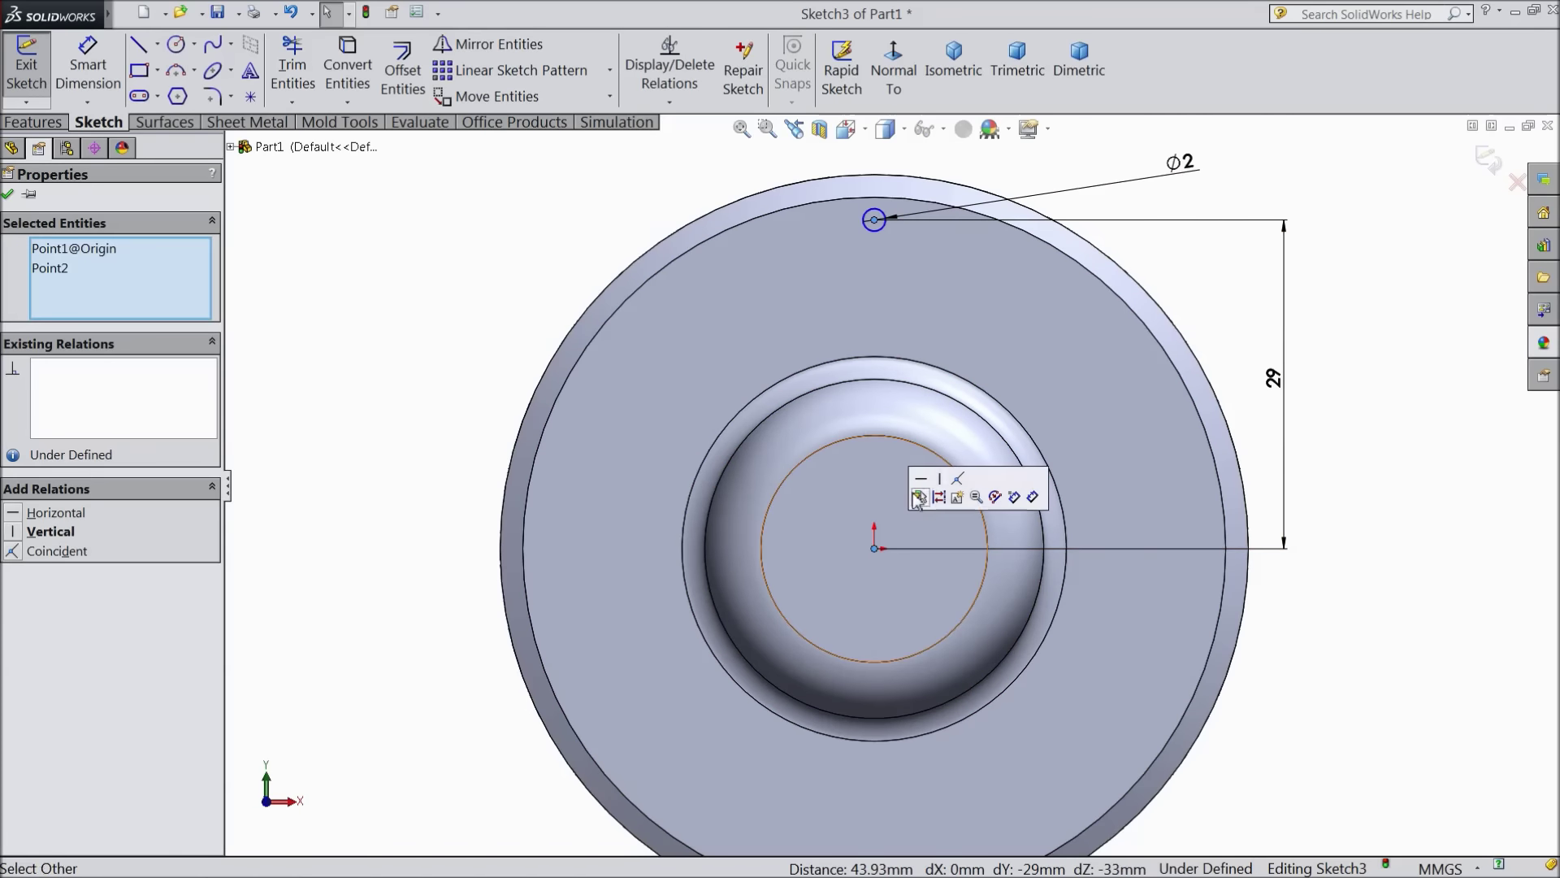
click(941, 481)
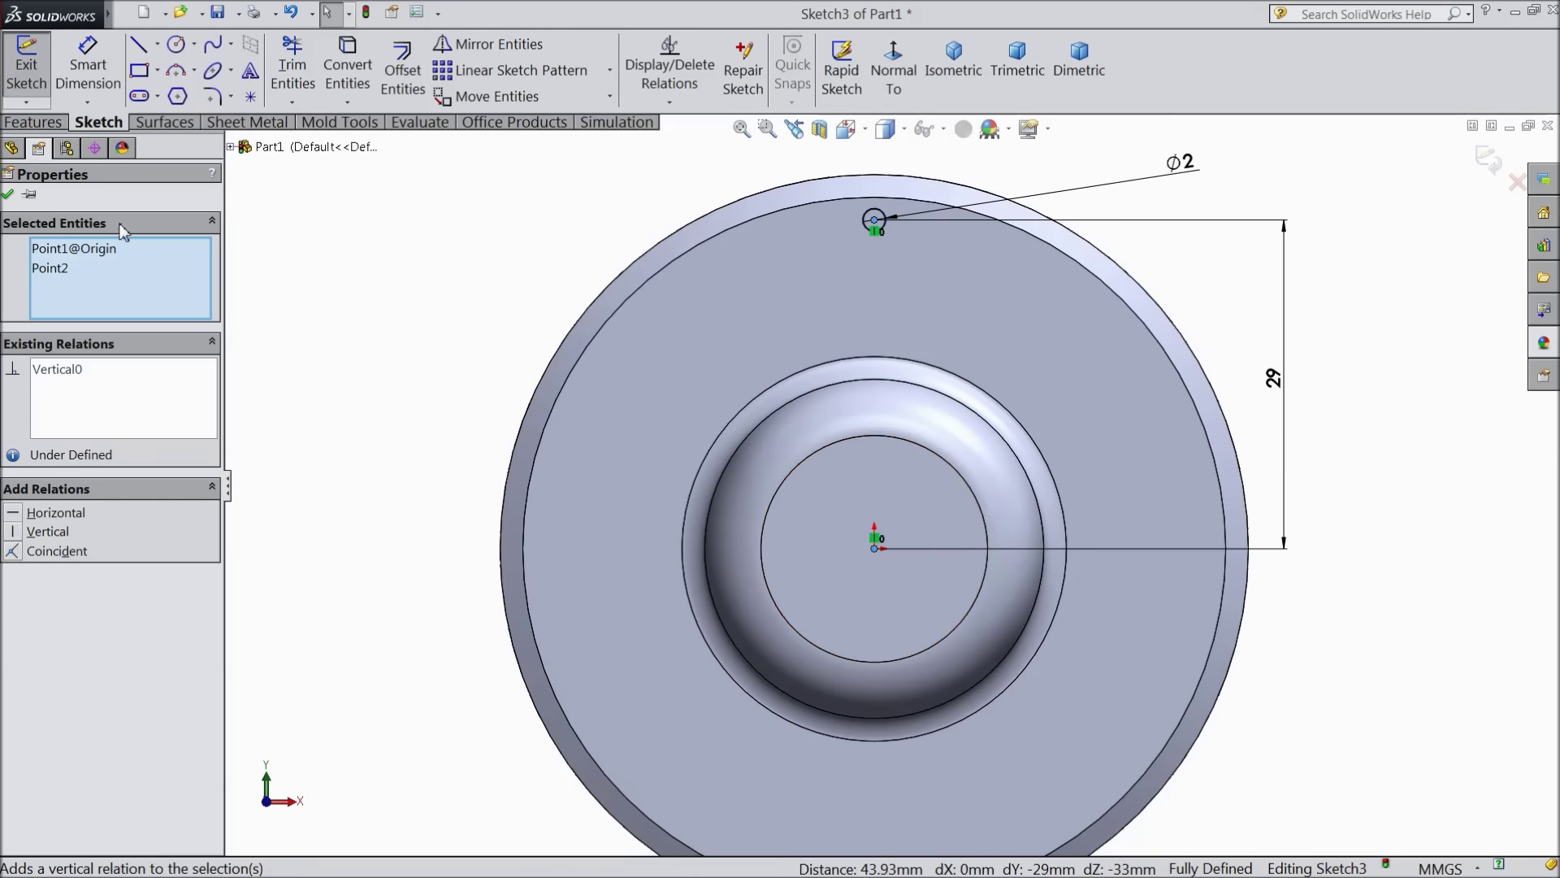
click(8, 195)
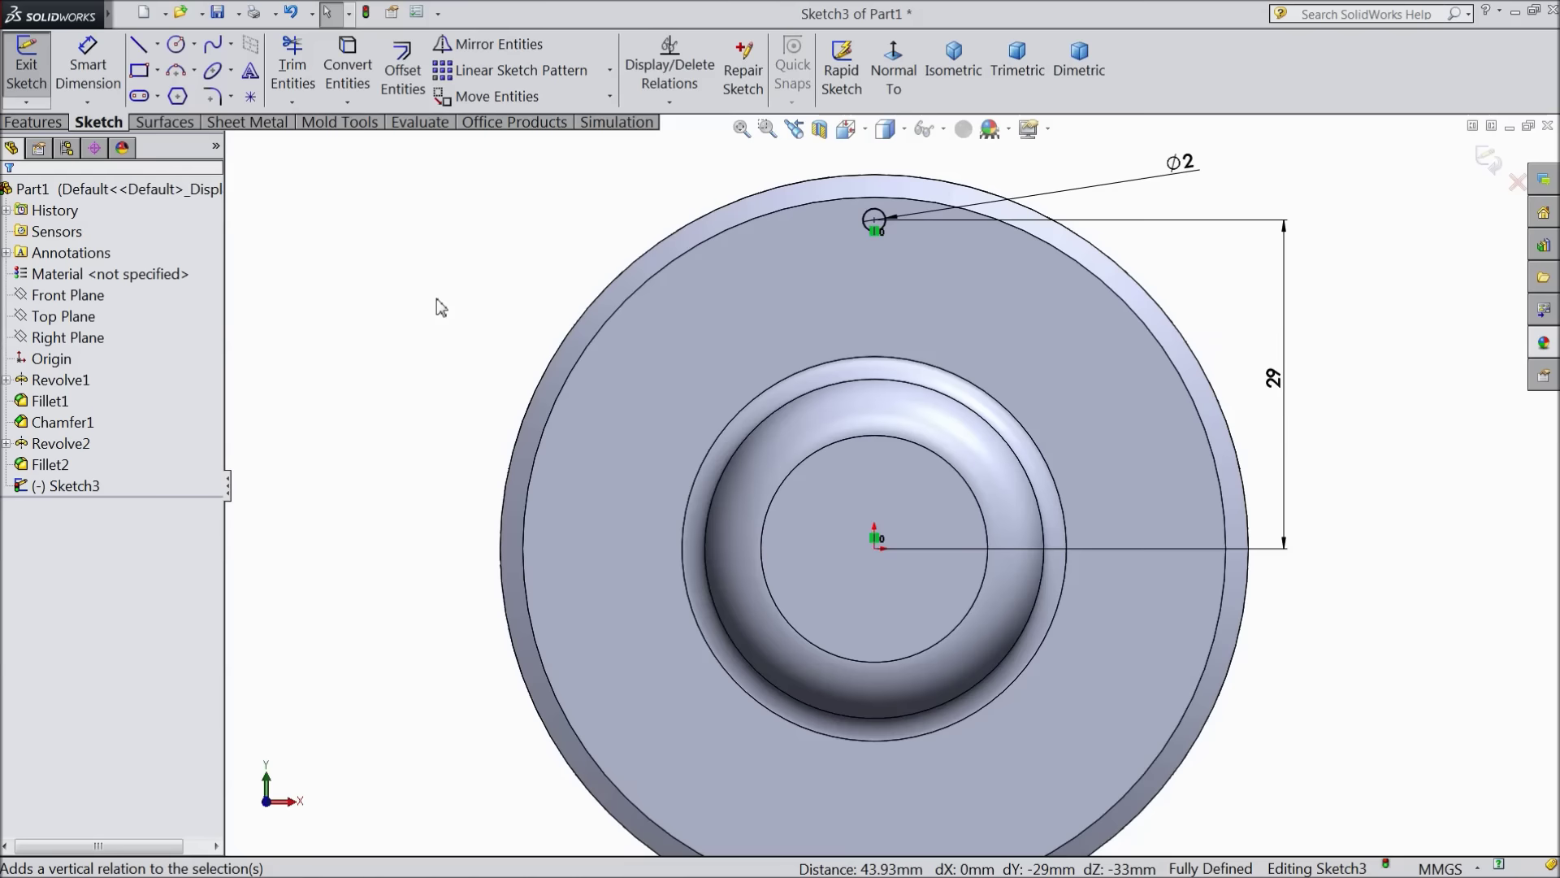
Extrude-cut the Ø2 circle Through All to make the first bolt hole
key(z)
click(32, 122)
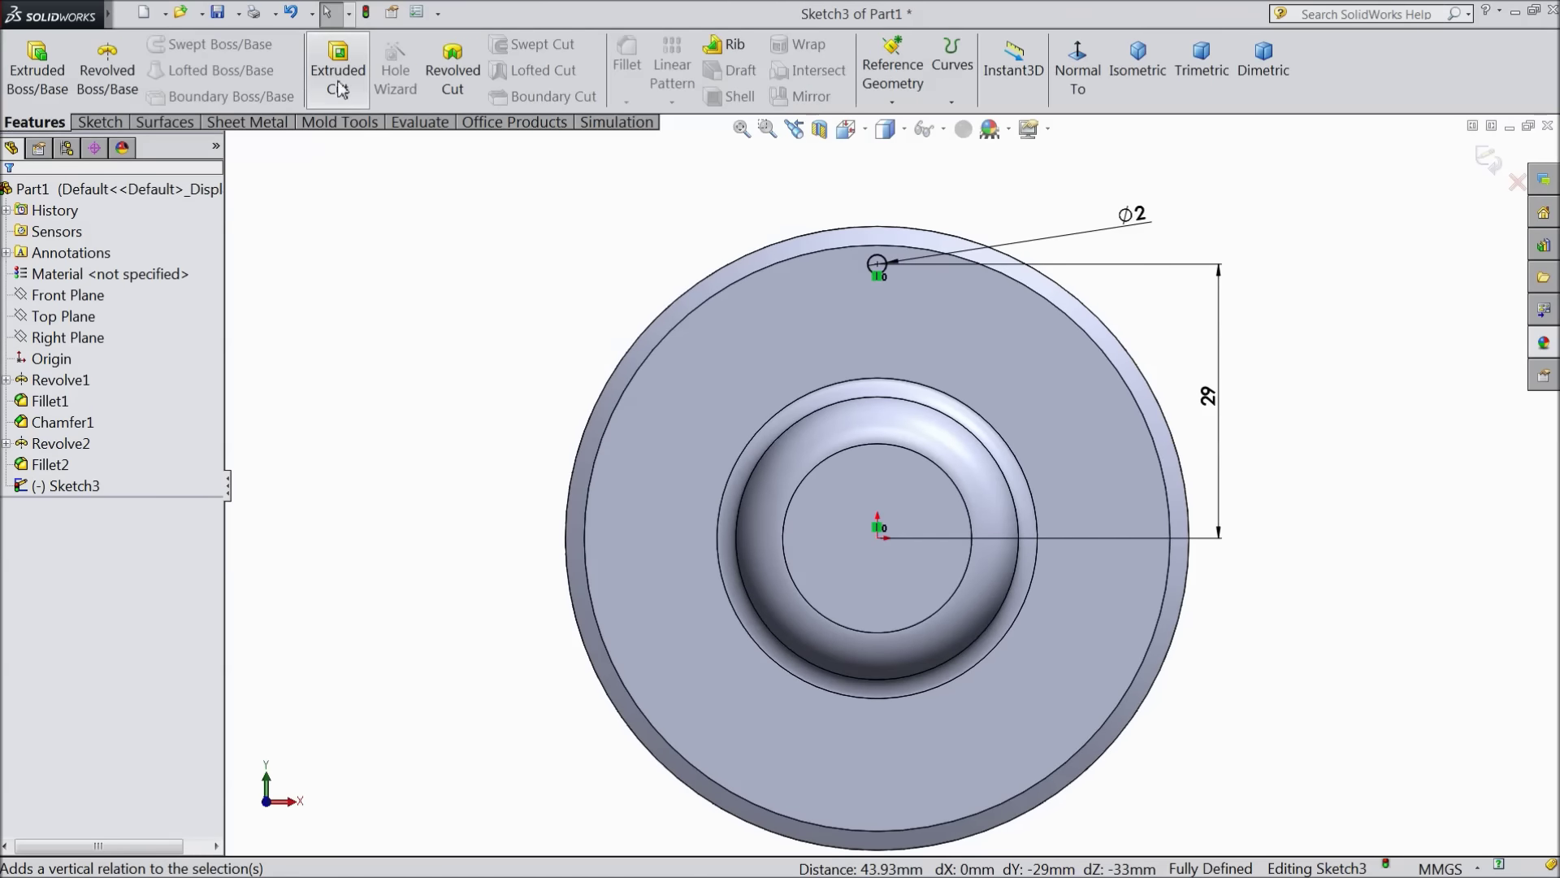
click(339, 77)
click(144, 314)
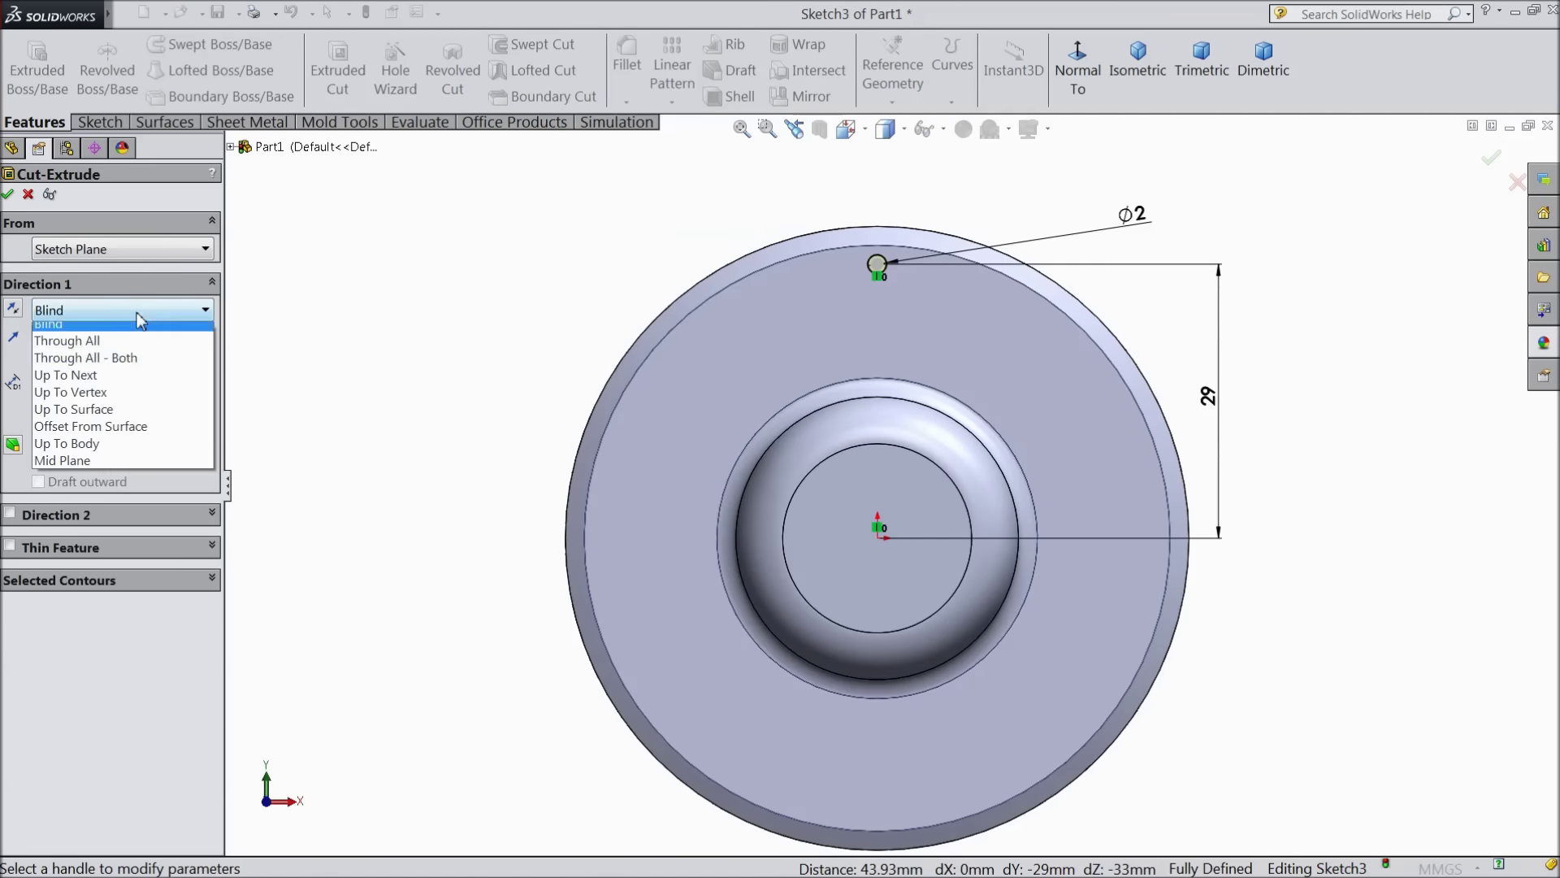
click(114, 343)
middle_drag(697, 334, 587, 393)
scroll(884, 407, up, 2)
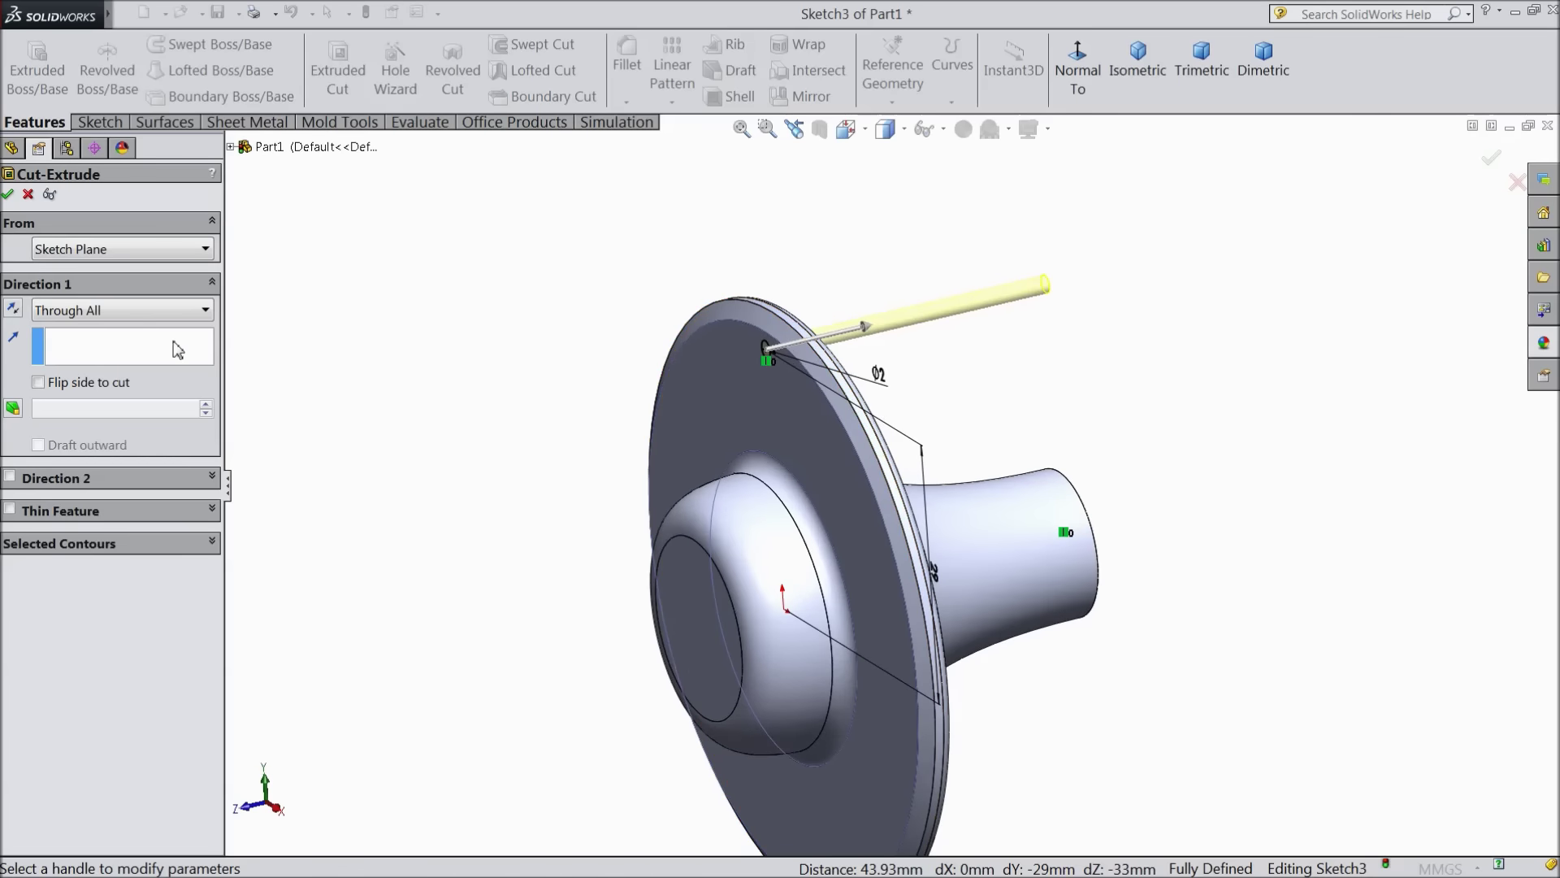
click(8, 195)
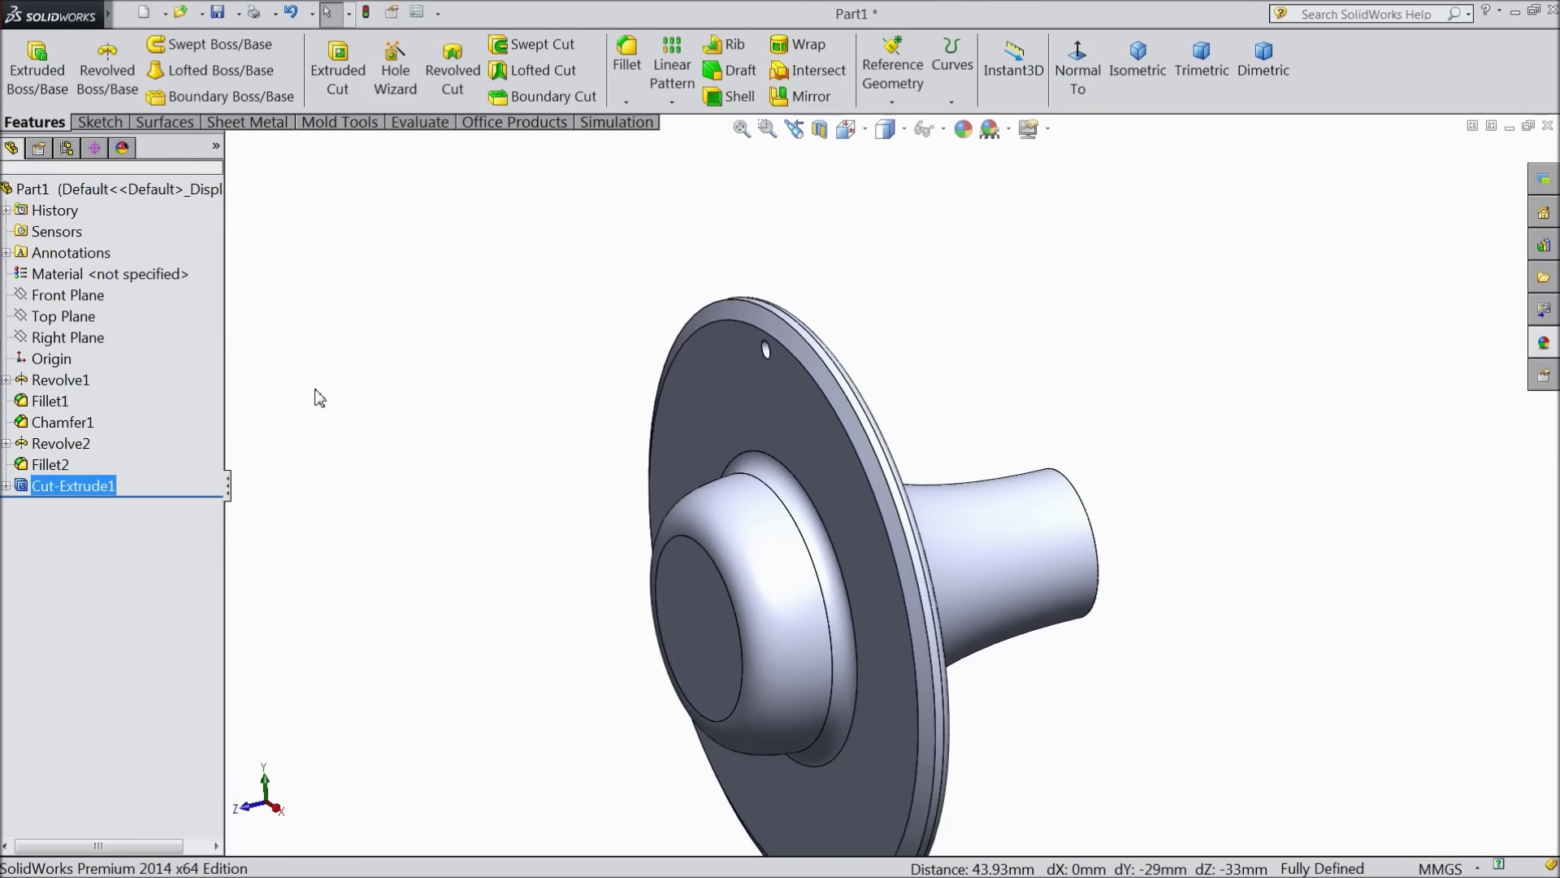
middle_drag(675, 564, 700, 501)
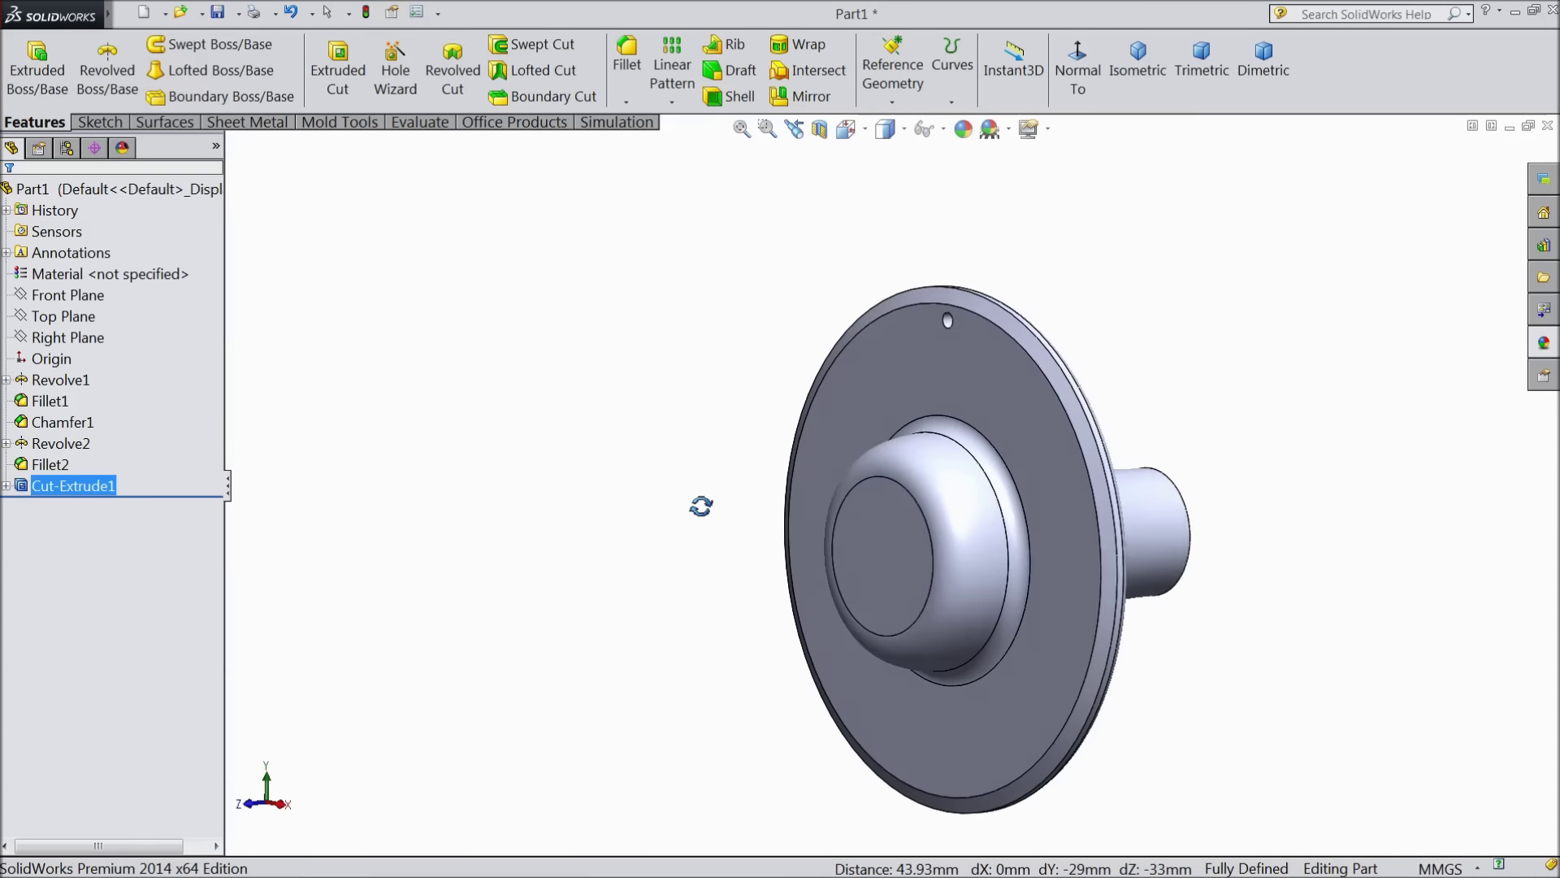
scroll(1130, 569, up, 2)
mouse_move(1138, 560)
middle_down()
mouse_move(1260, 391)
mouse_move(1195, 407)
mouse_move(1268, 407)
middle_up()
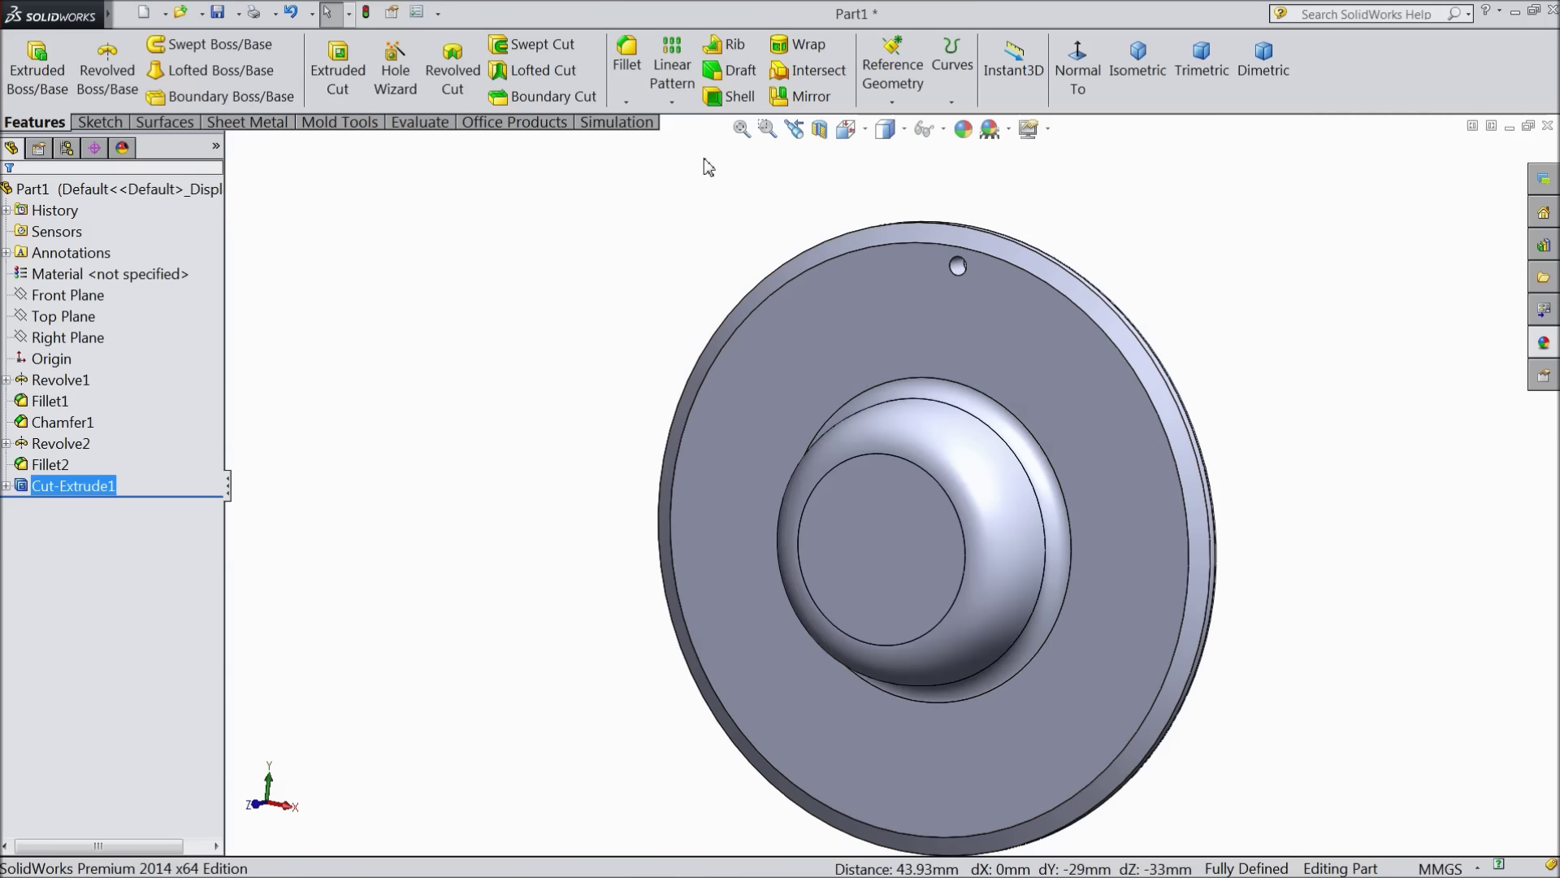
Circular-pattern the hole into 18 equally spaced instances around the disc's outer edge
click(668, 103)
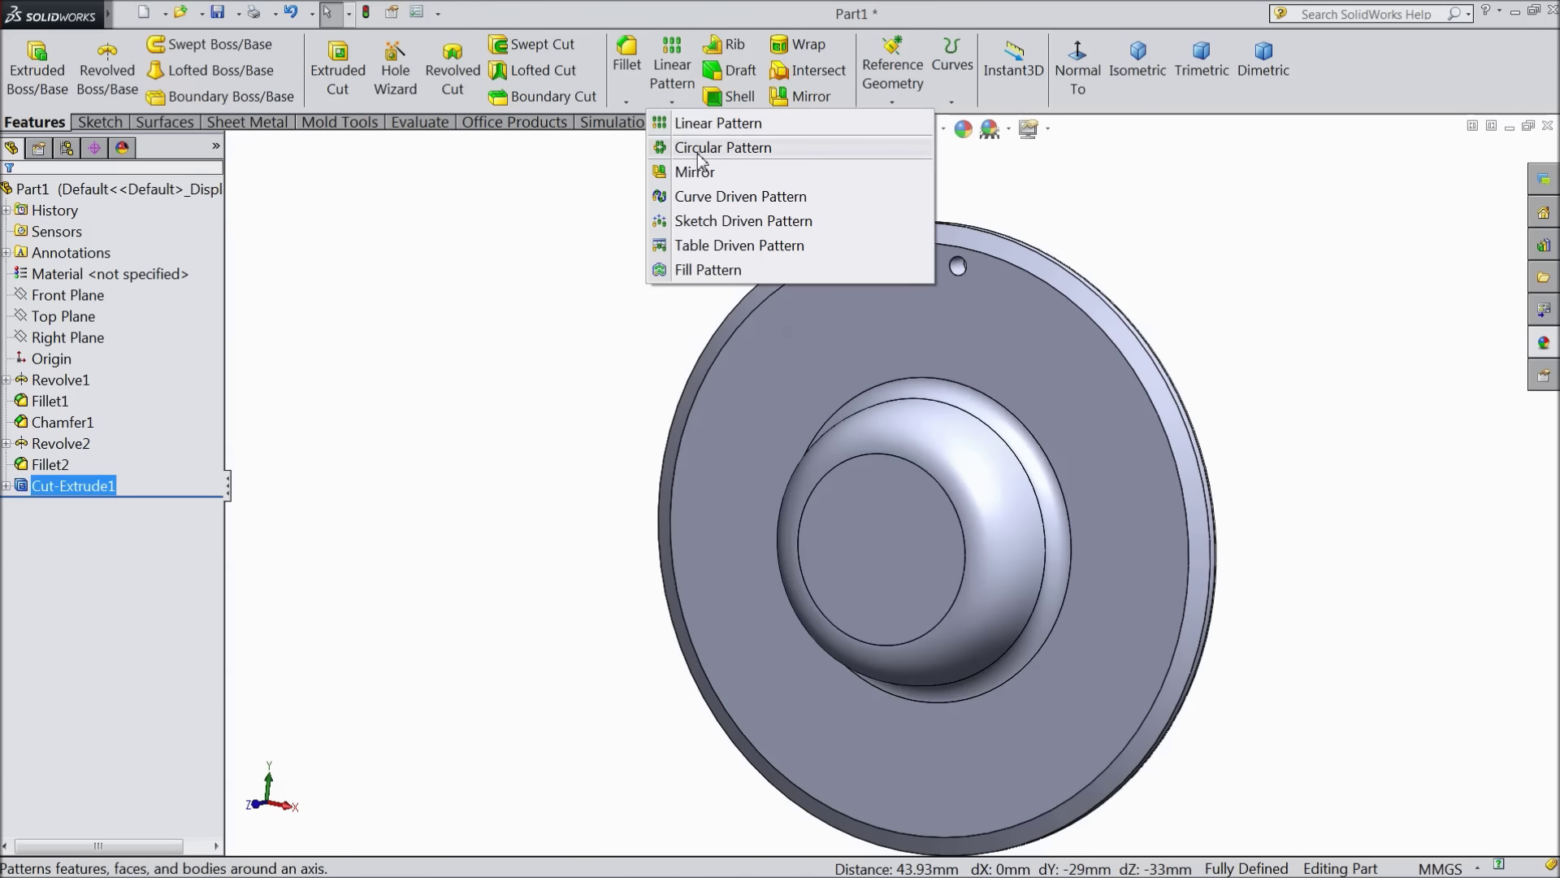
click(699, 149)
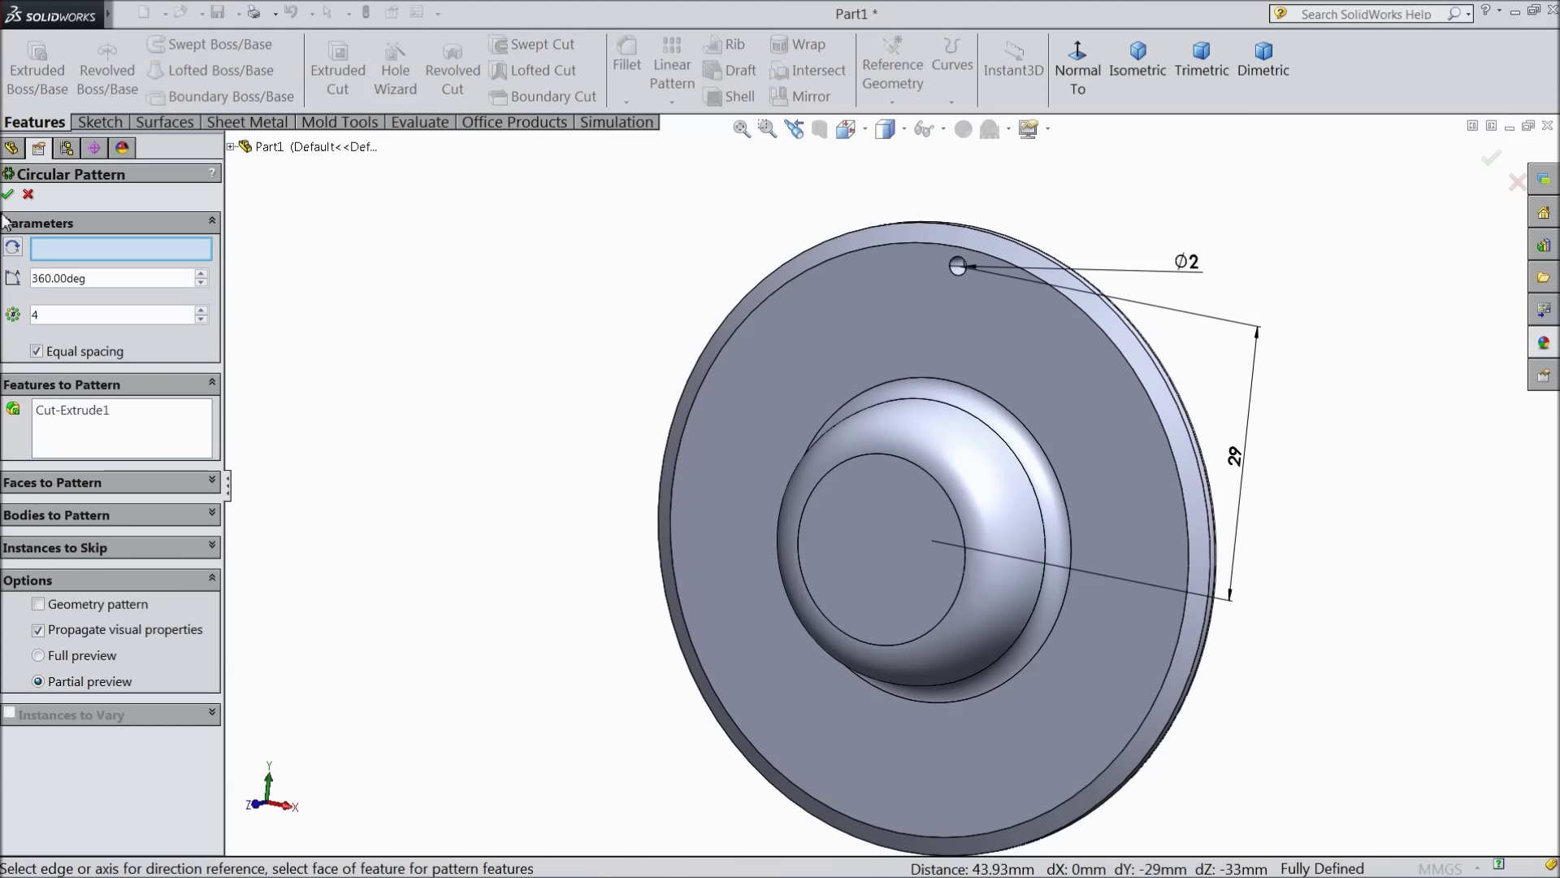
mouse_move(415, 262)
middle_down()
mouse_move(442, 299)
mouse_move(446, 285)
mouse_move(417, 272)
middle_up()
scroll(728, 432, up, 2)
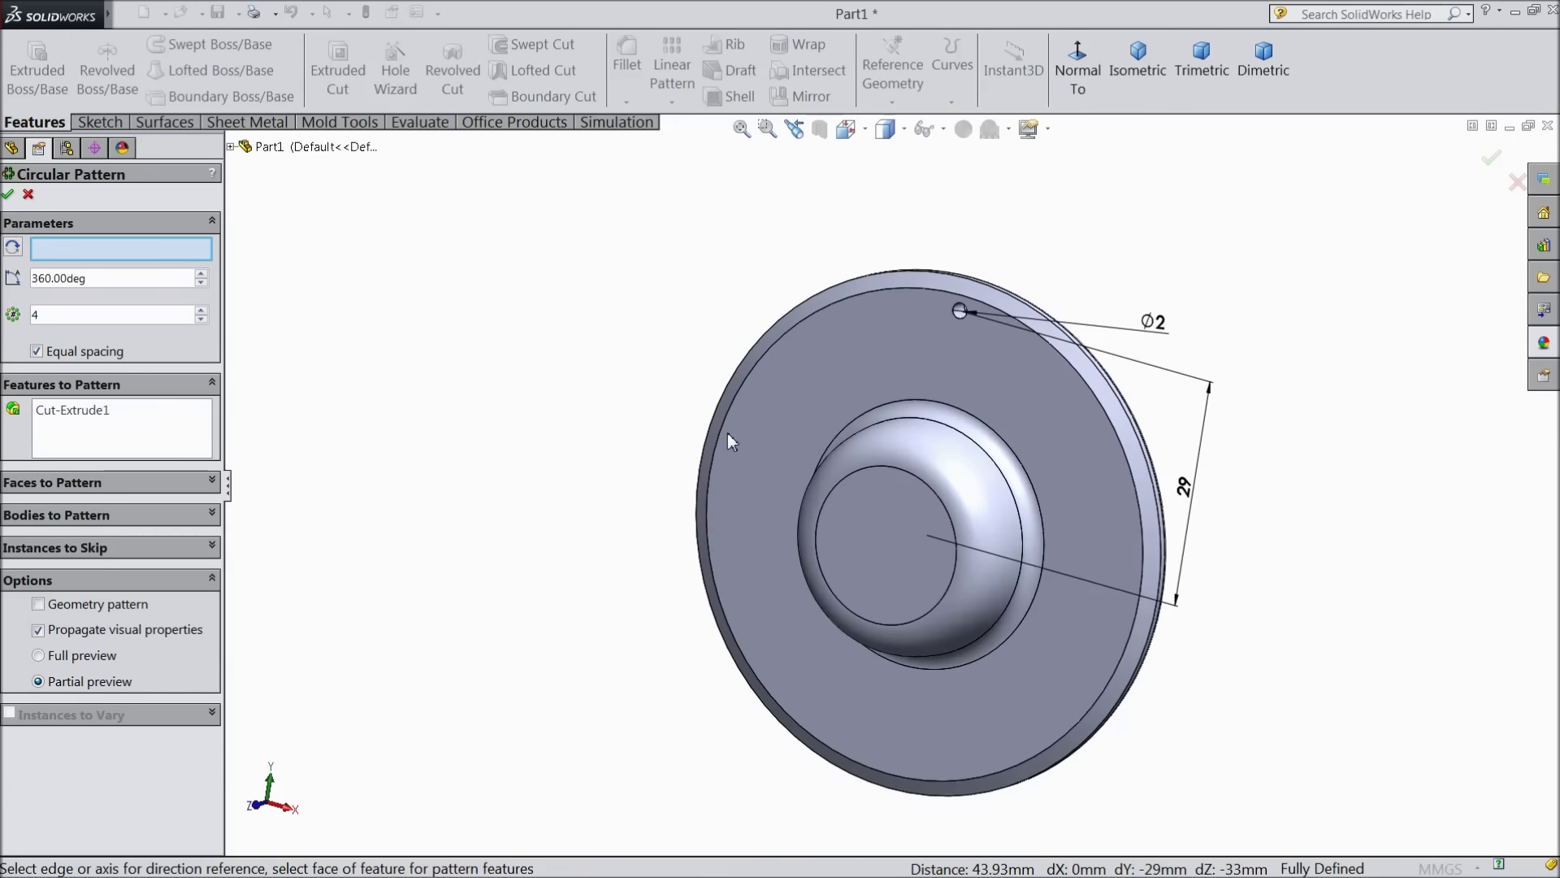
scroll(514, 437, down, 4)
scroll(514, 437, up, 2)
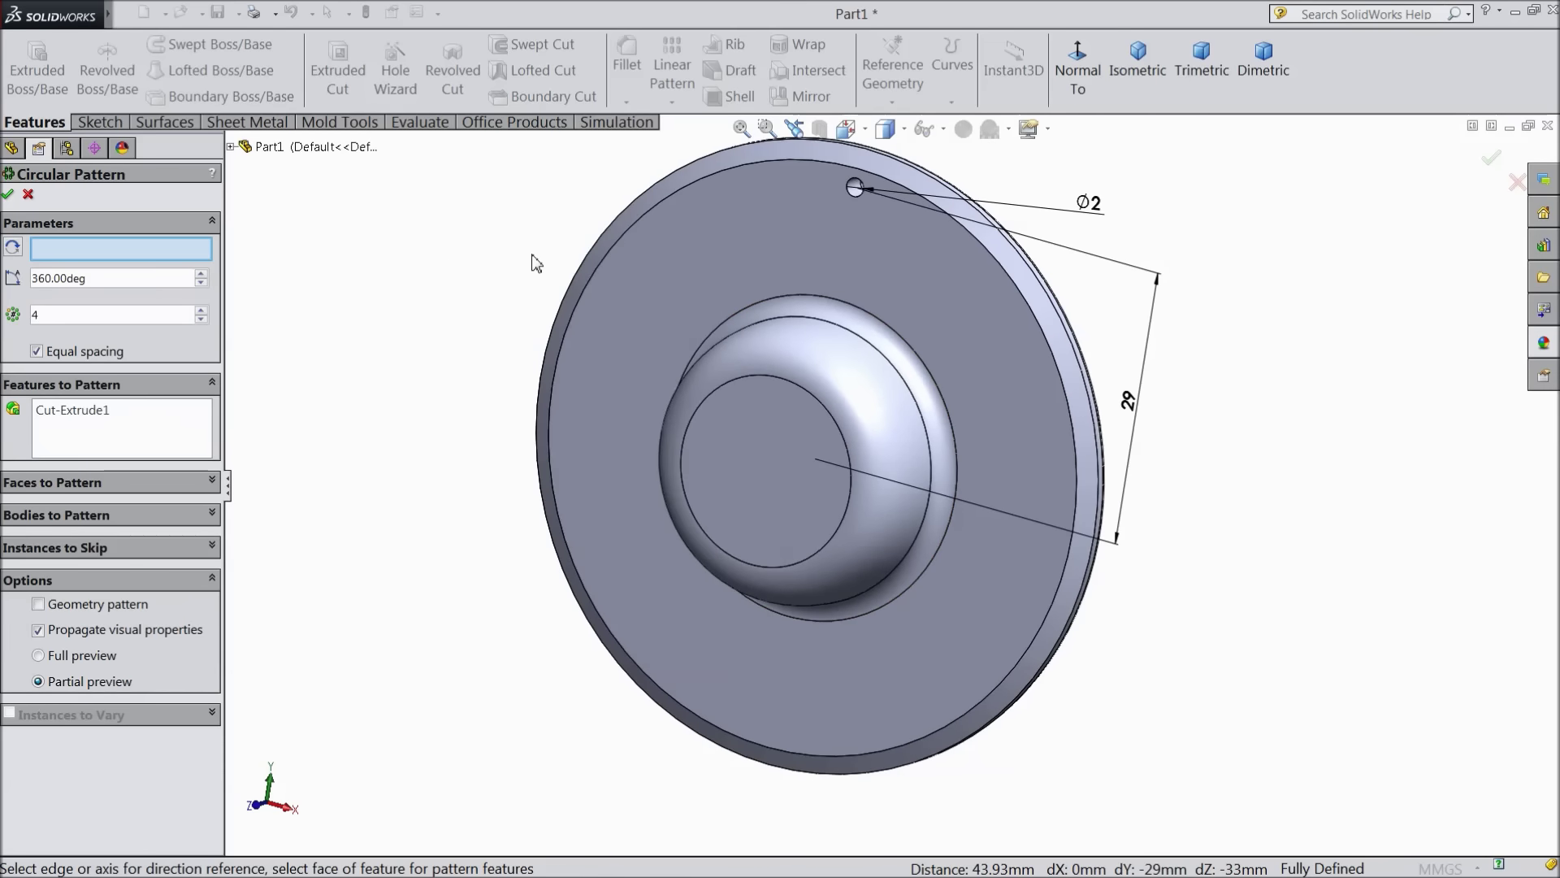
click(590, 280)
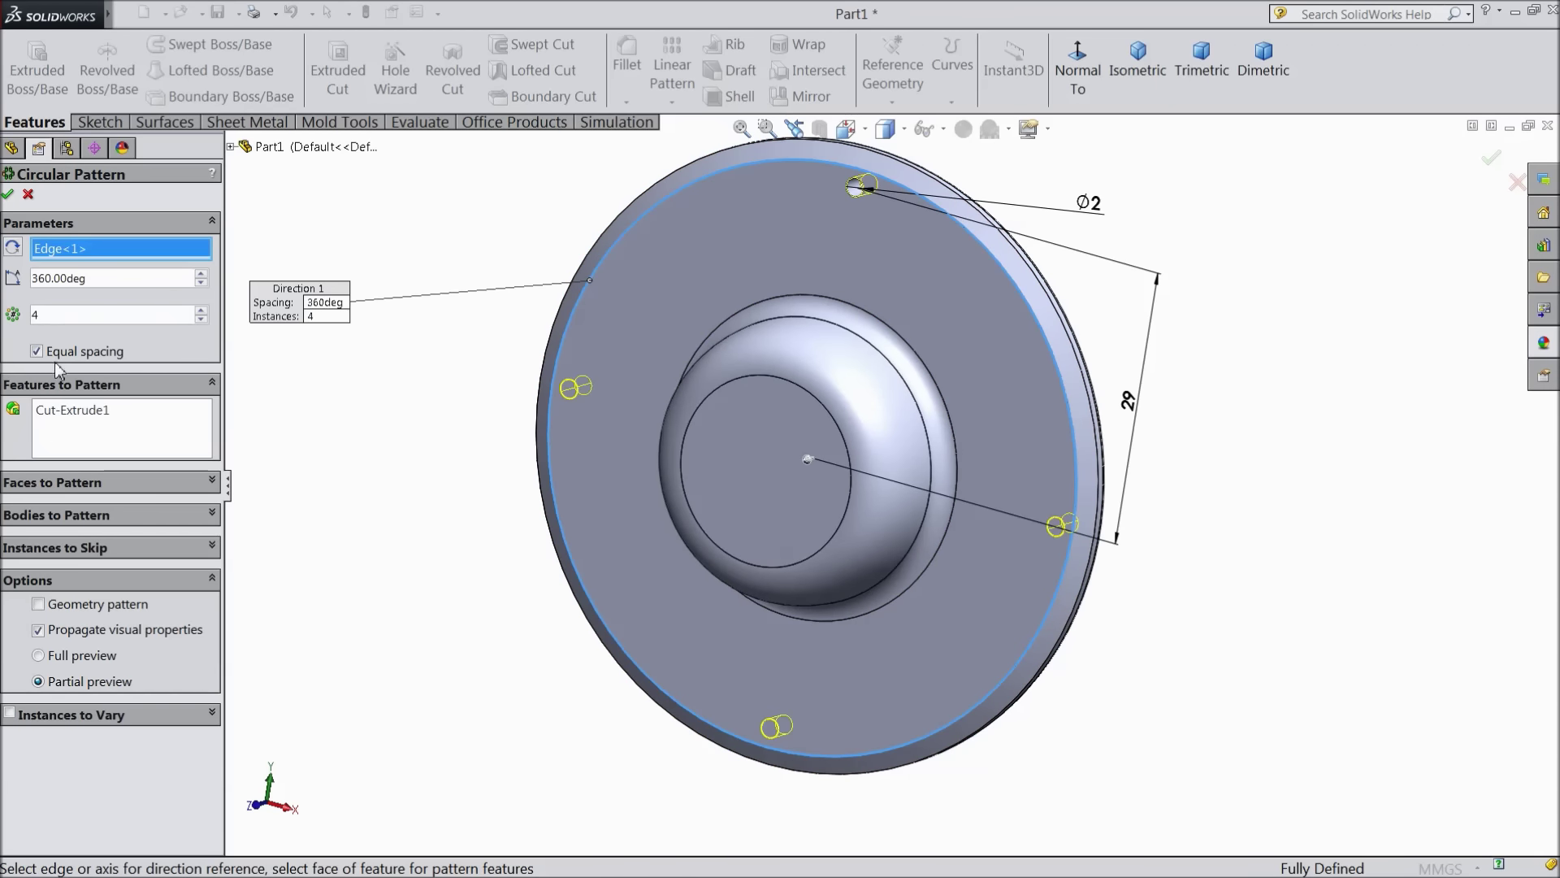
click(36, 324)
text(18)
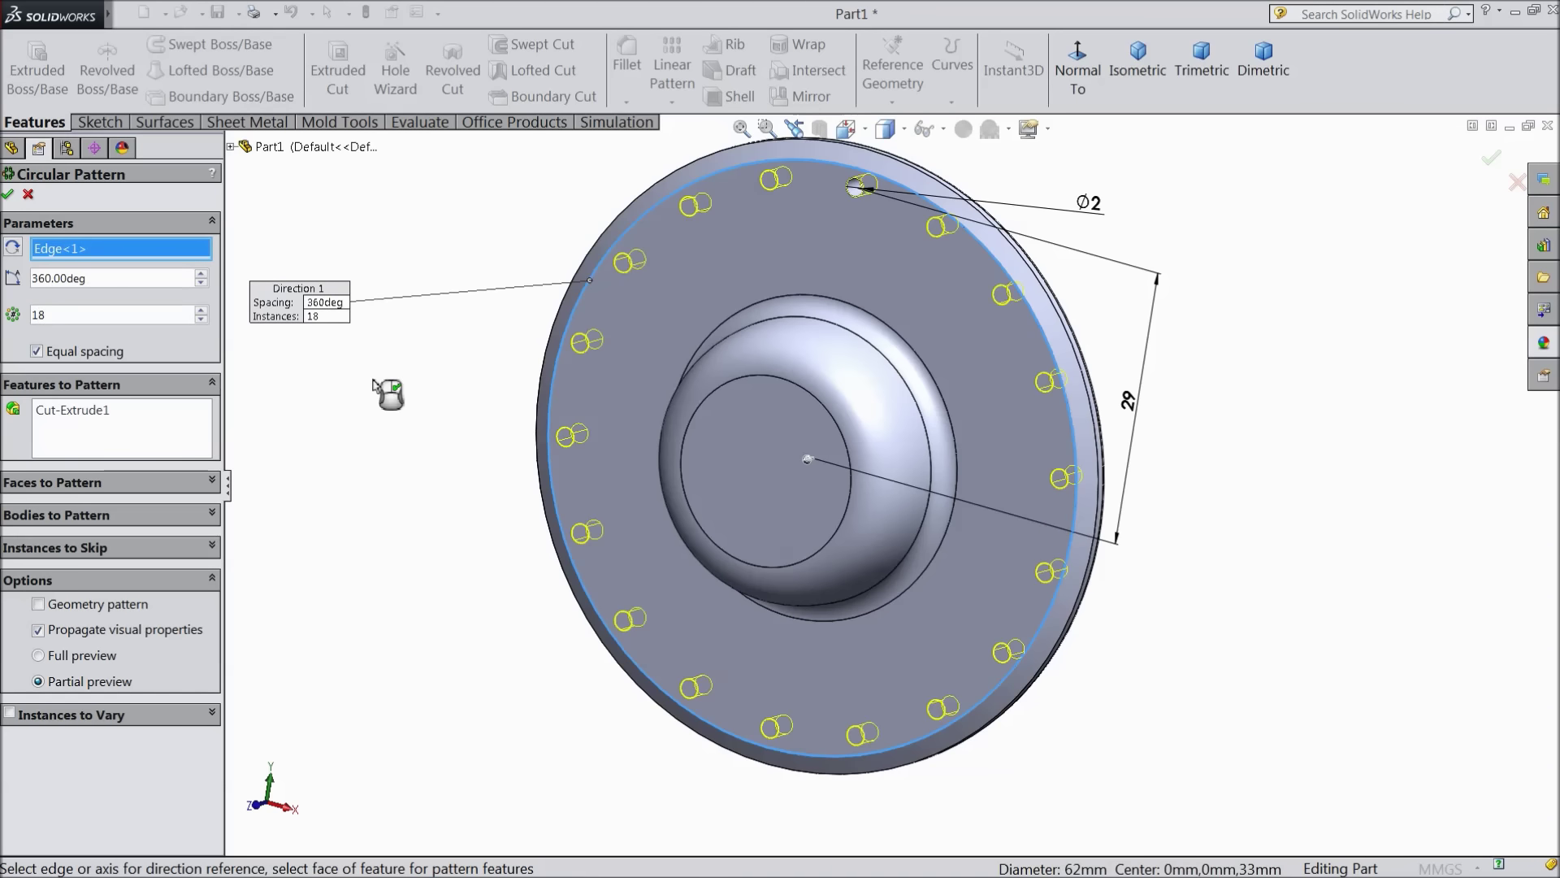
click(7, 196)
mouse_move(467, 323)
middle_down()
mouse_move(595, 318)
mouse_move(558, 296)
mouse_move(487, 306)
mouse_move(509, 306)
mouse_move(492, 253)
mouse_move(425, 369)
mouse_move(366, 362)
mouse_move(453, 325)
middle_up()
key(f)
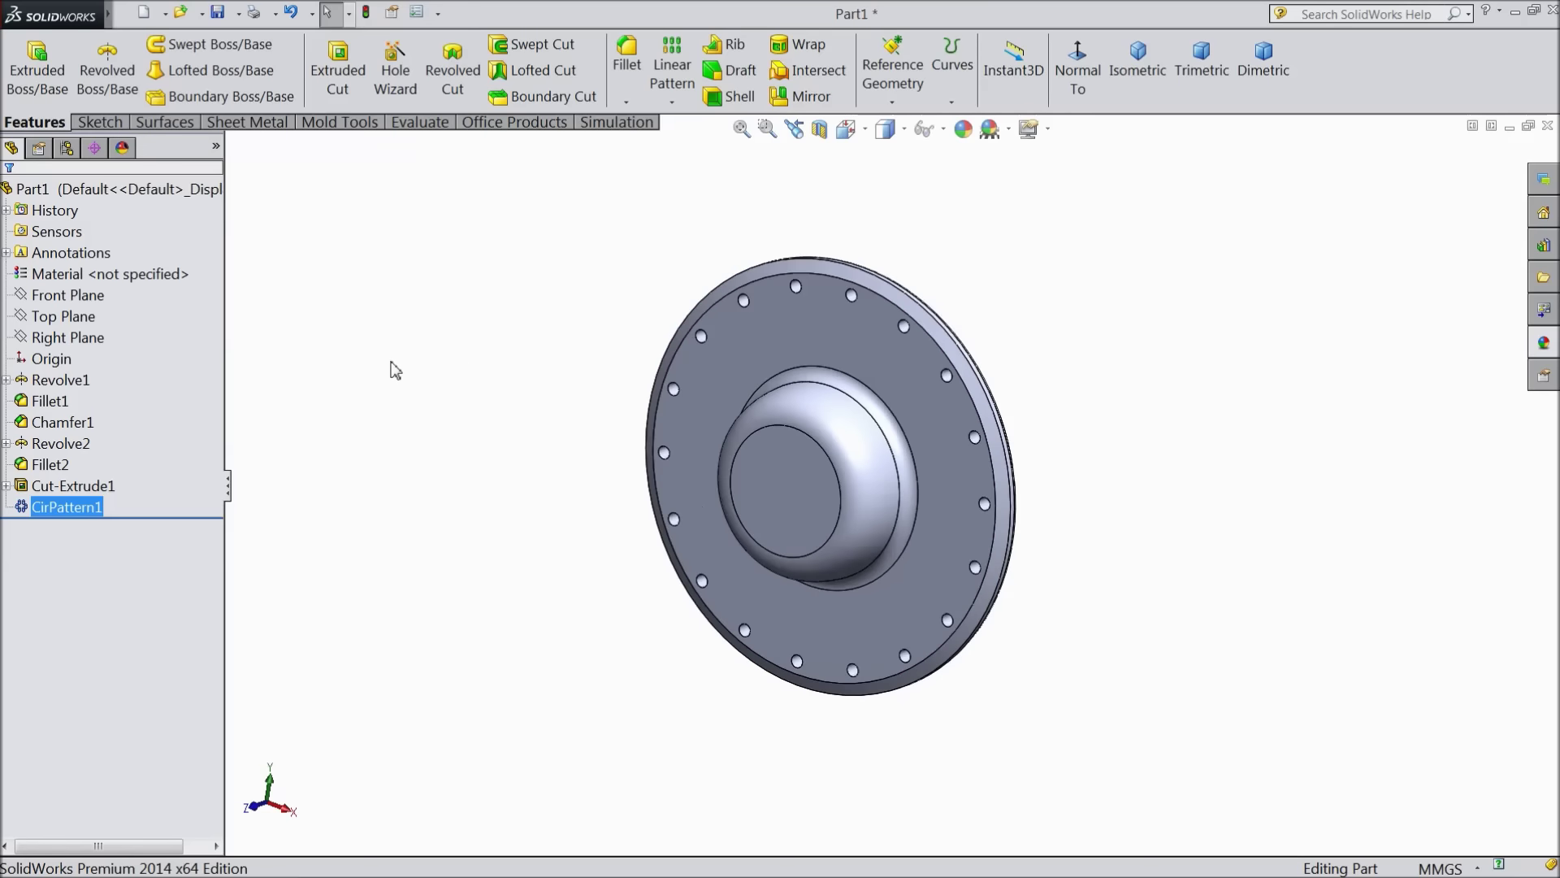
click(368, 351)
middle_drag(894, 504, 696, 599)
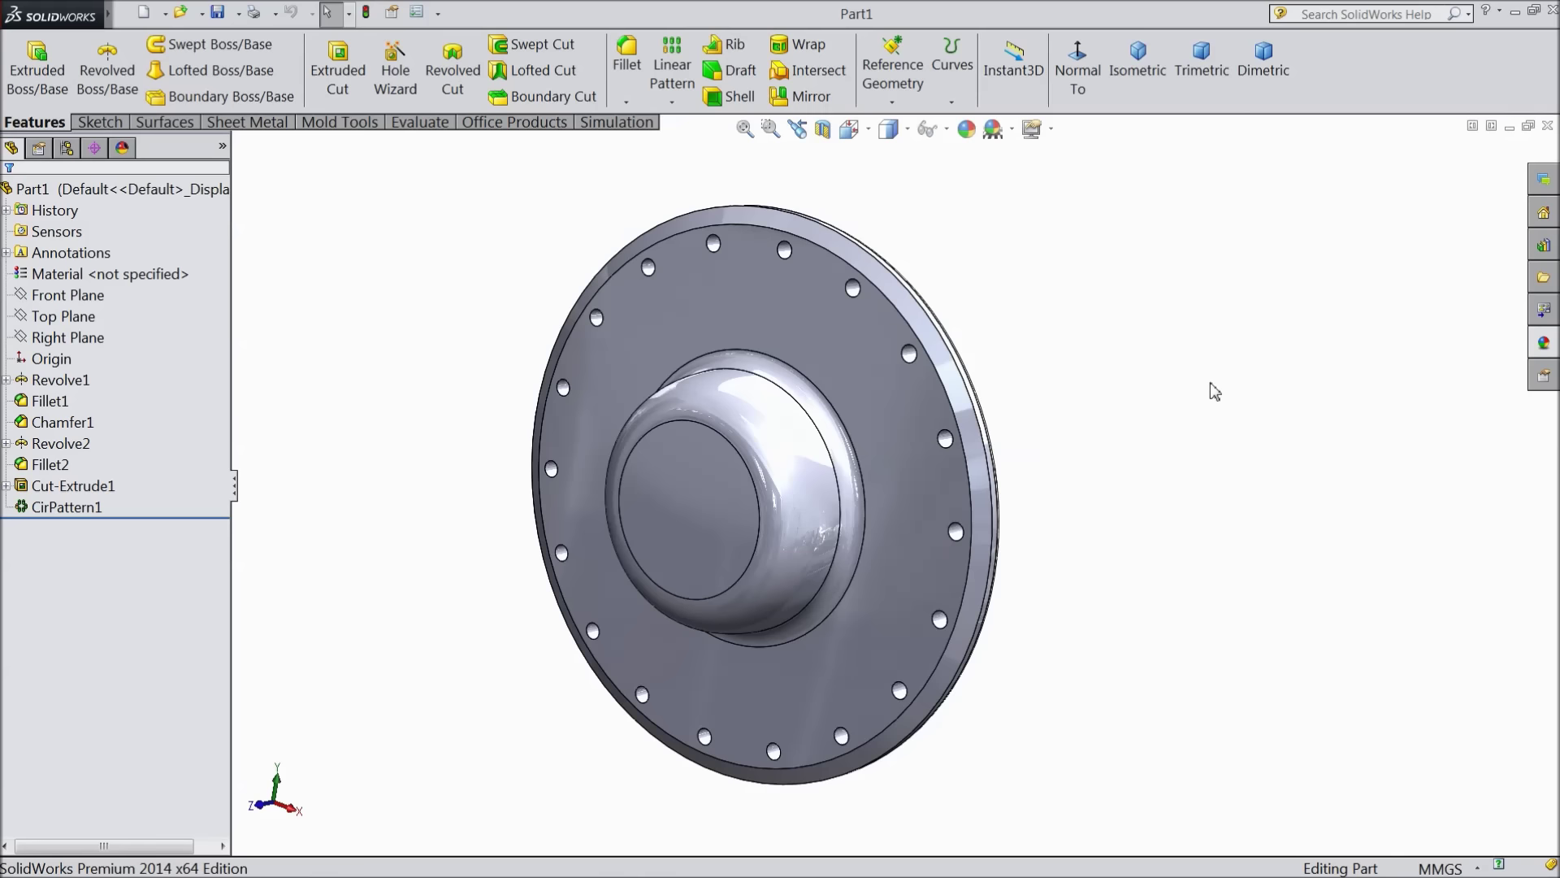
middle_drag(1123, 386, 1068, 525)
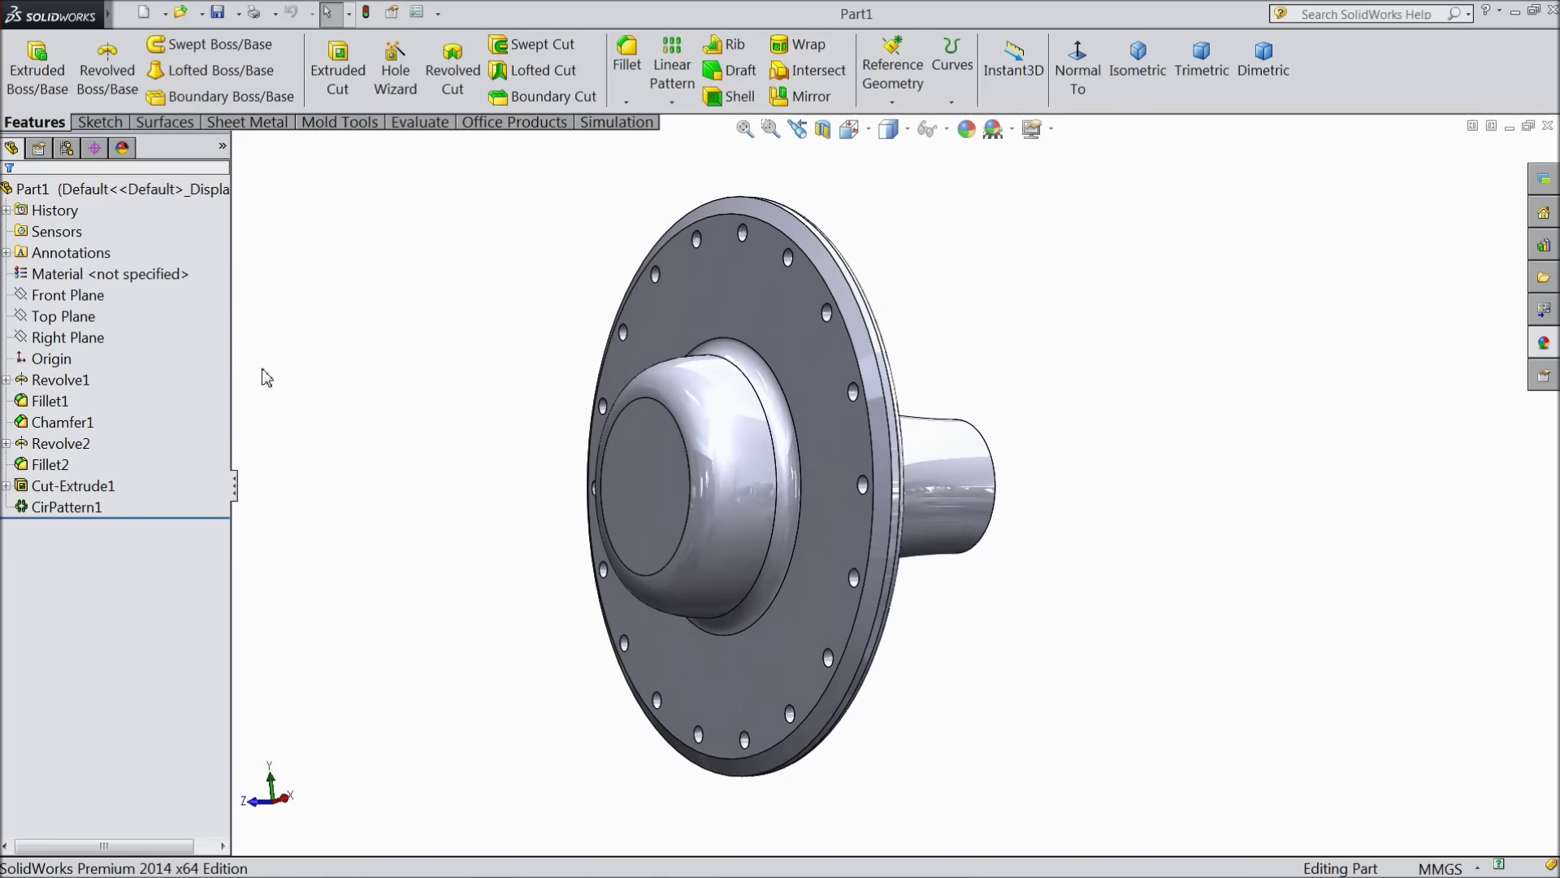
Start a sketch on the Right Plane with a section view, looking normal to it
click(62, 337)
click(71, 319)
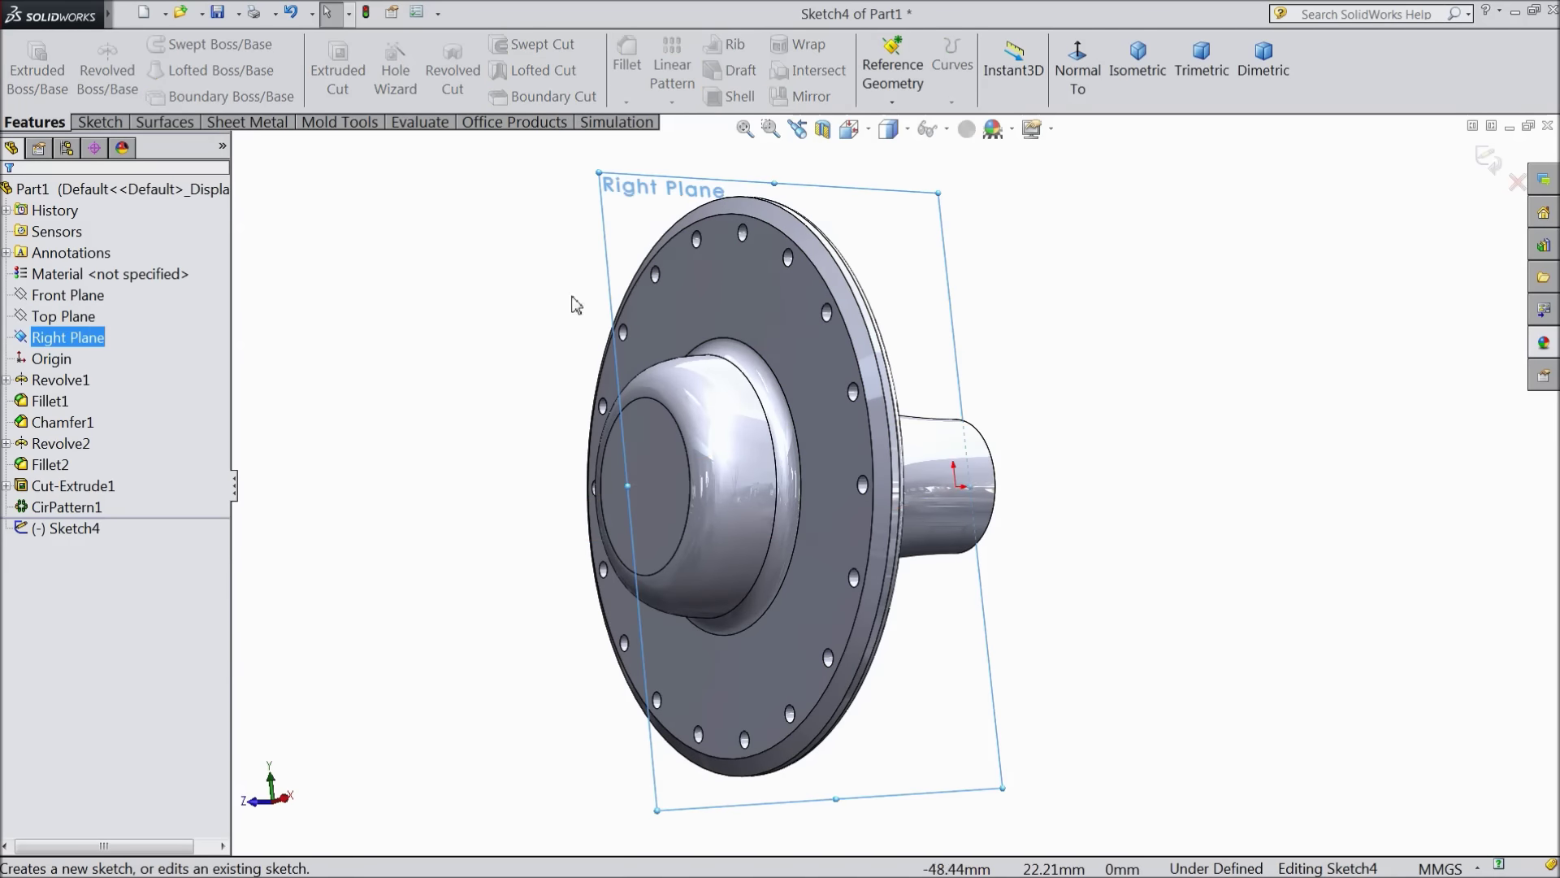
click(823, 130)
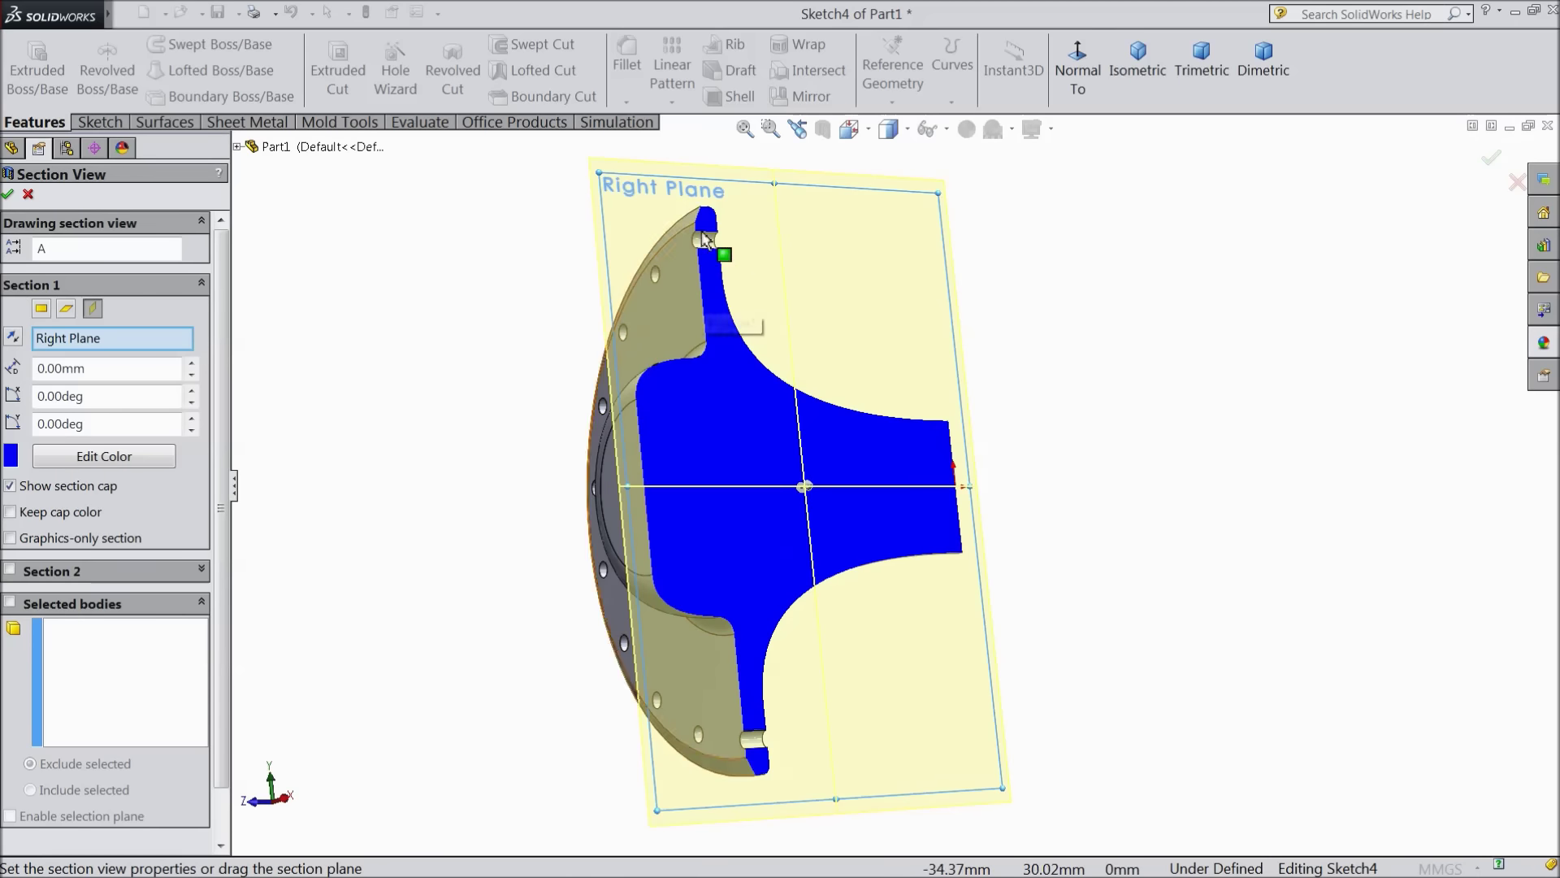
click(1490, 162)
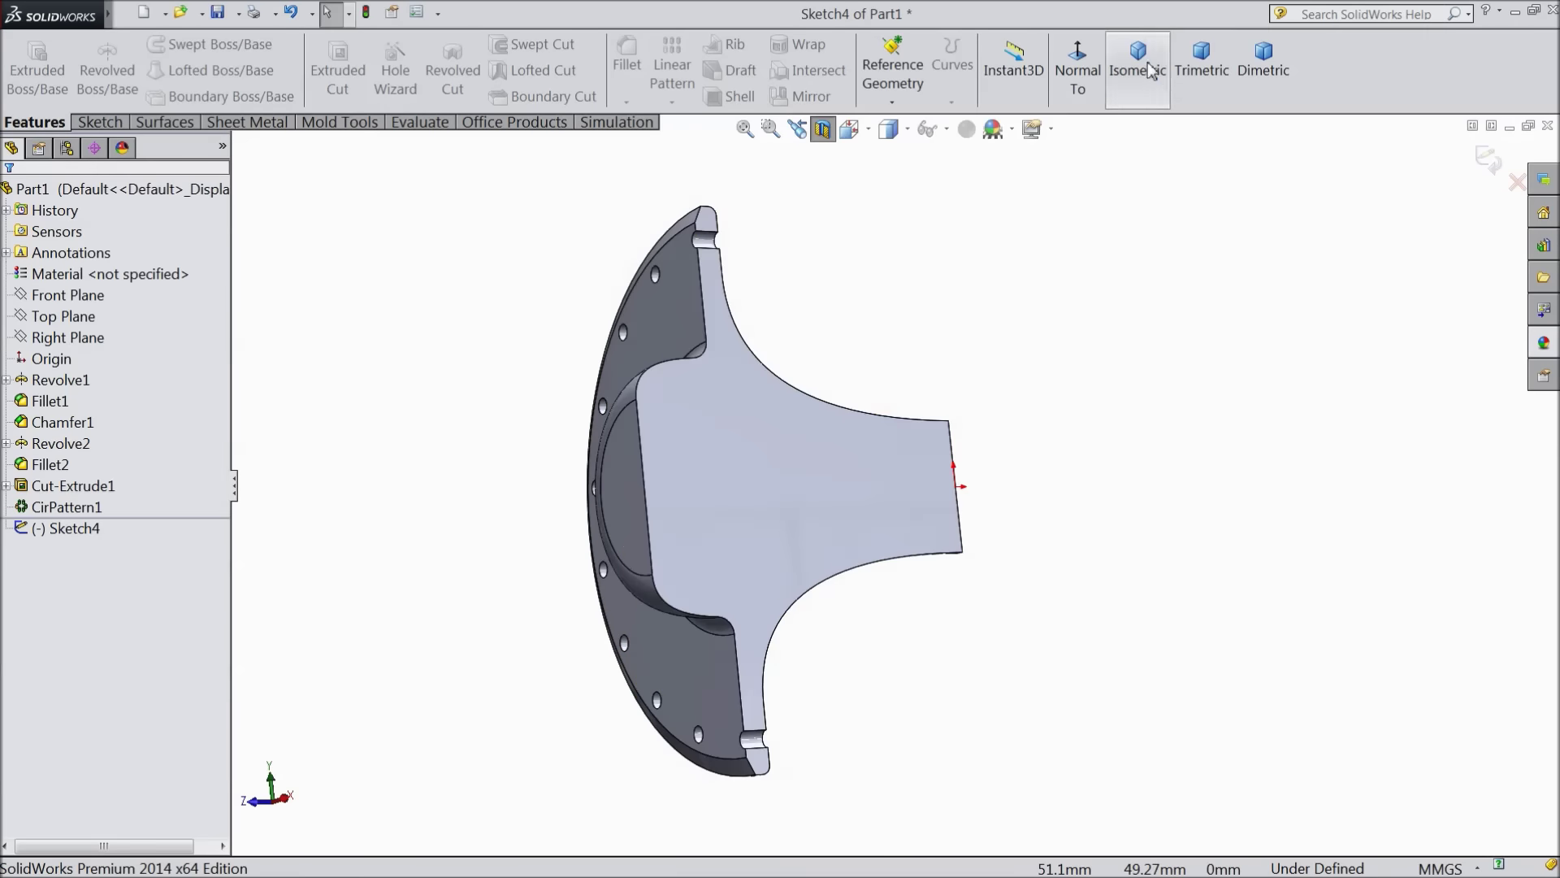
click(1077, 72)
scroll(1105, 502, down, 2)
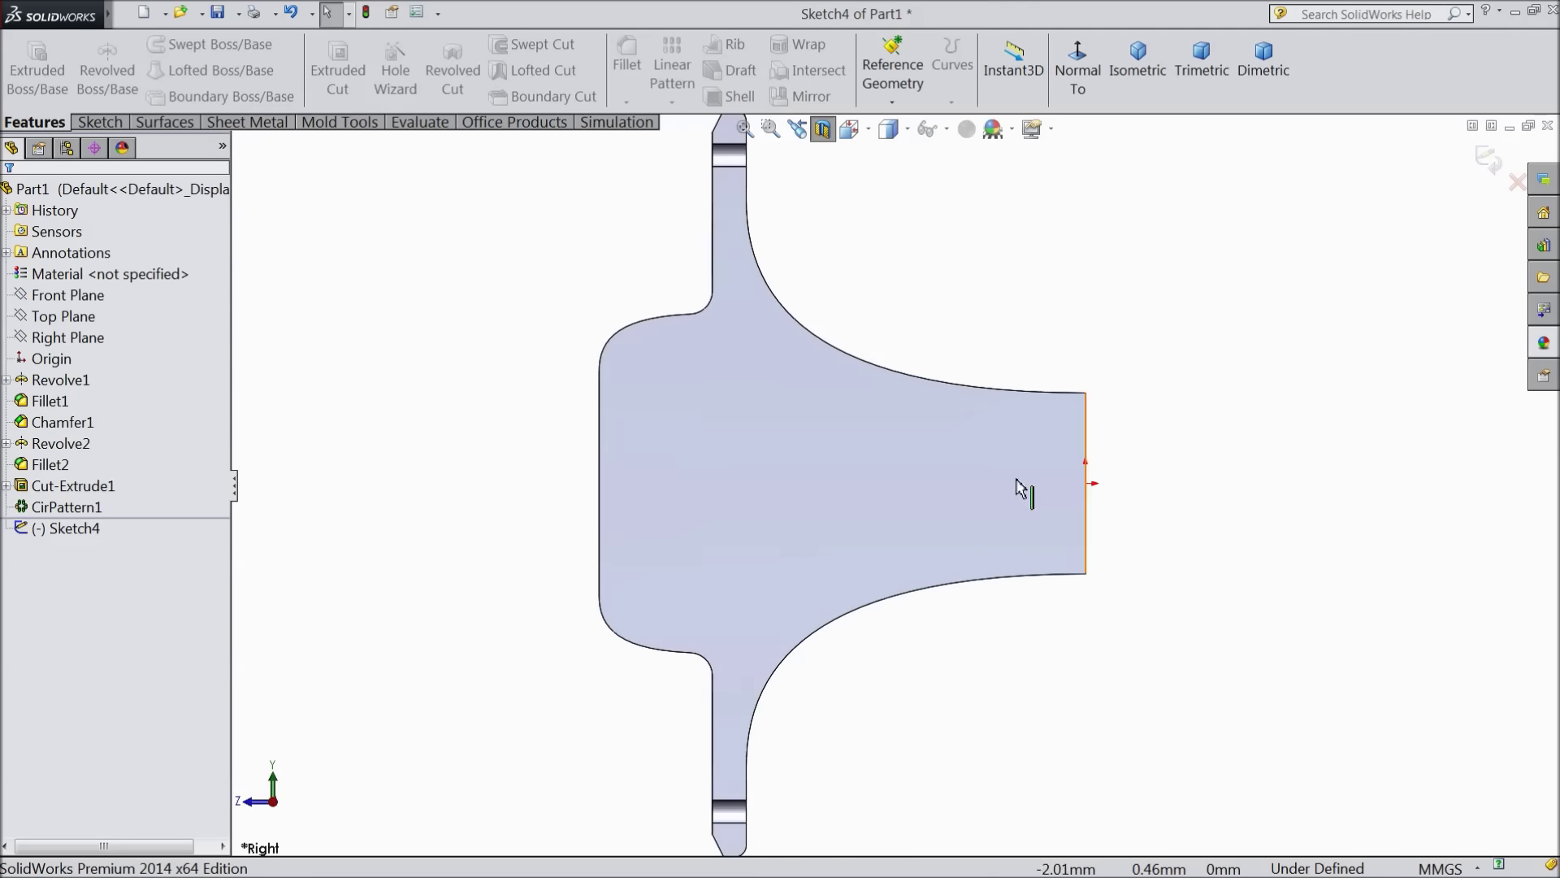
Draw a closed stepped line outline from the narrow end to the flange face along the axis
click(100, 123)
click(139, 44)
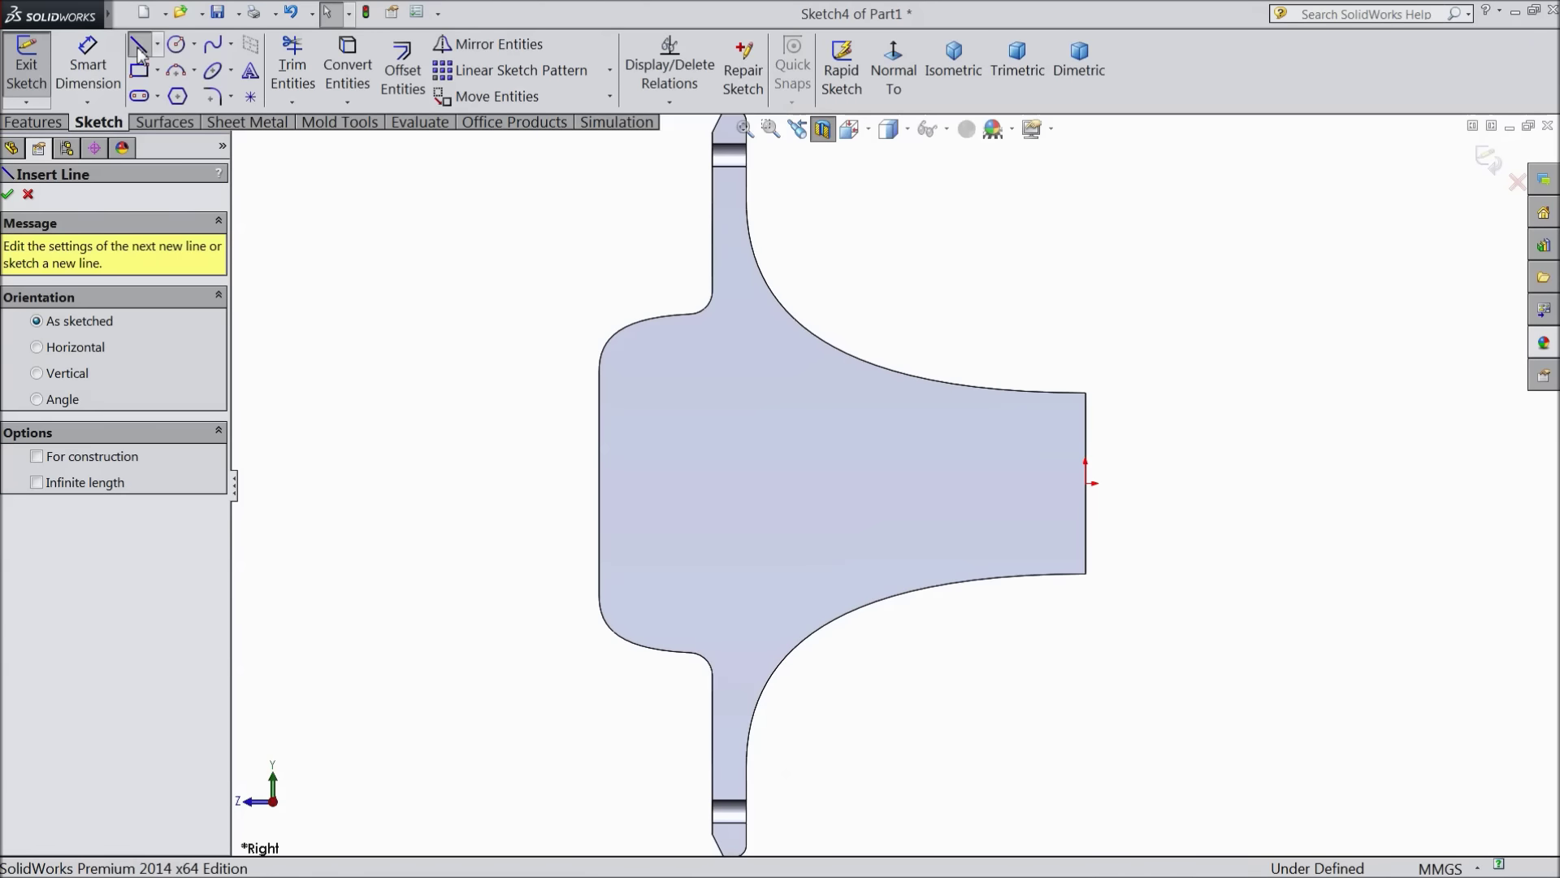
click(1086, 484)
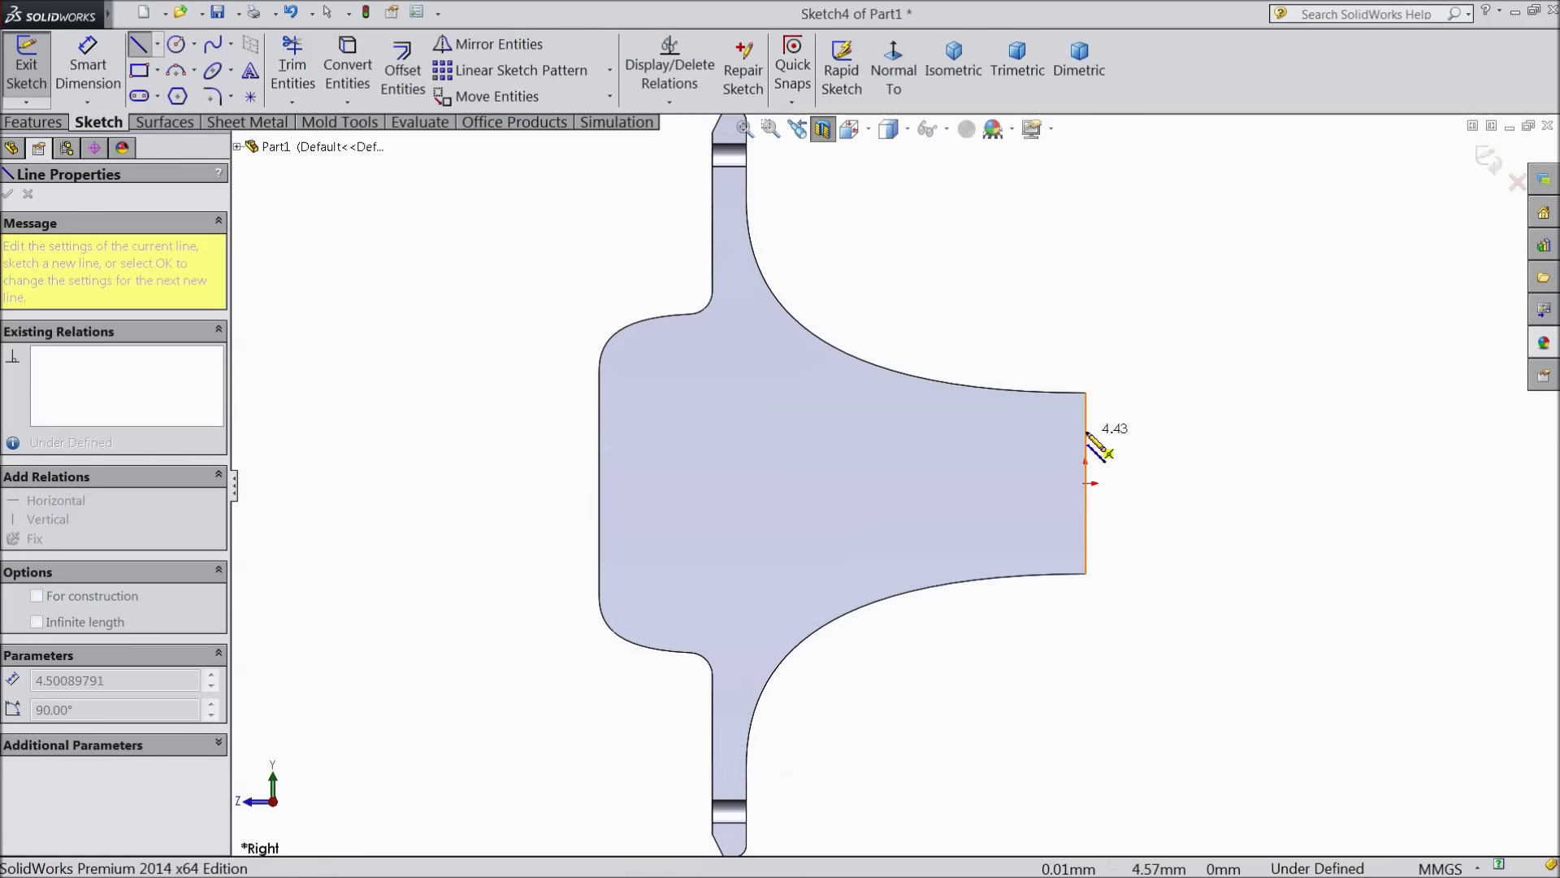
click(1088, 426)
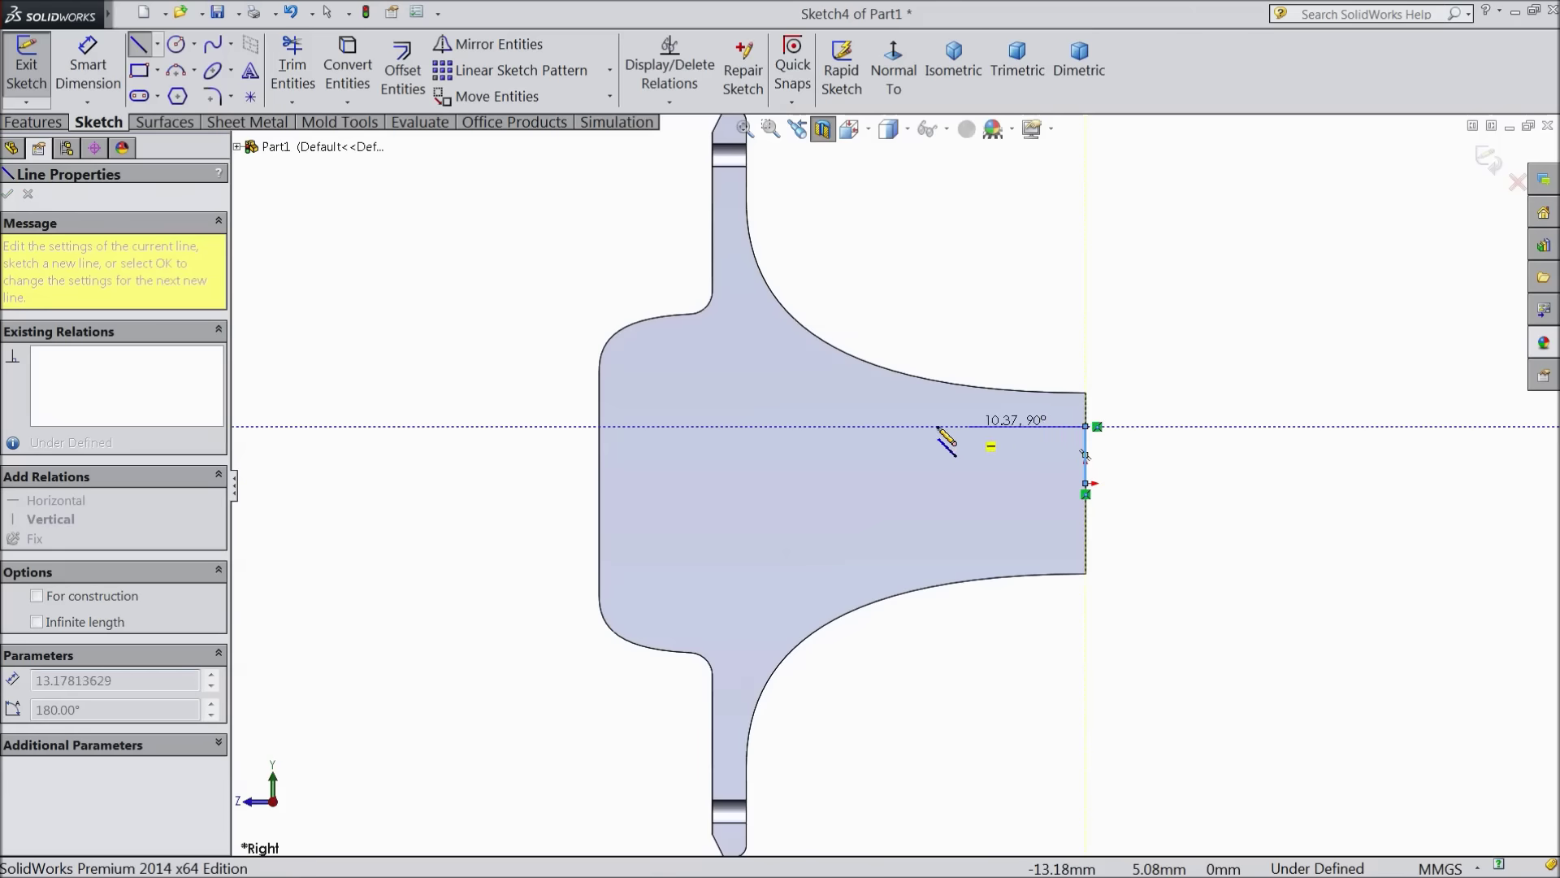
click(711, 425)
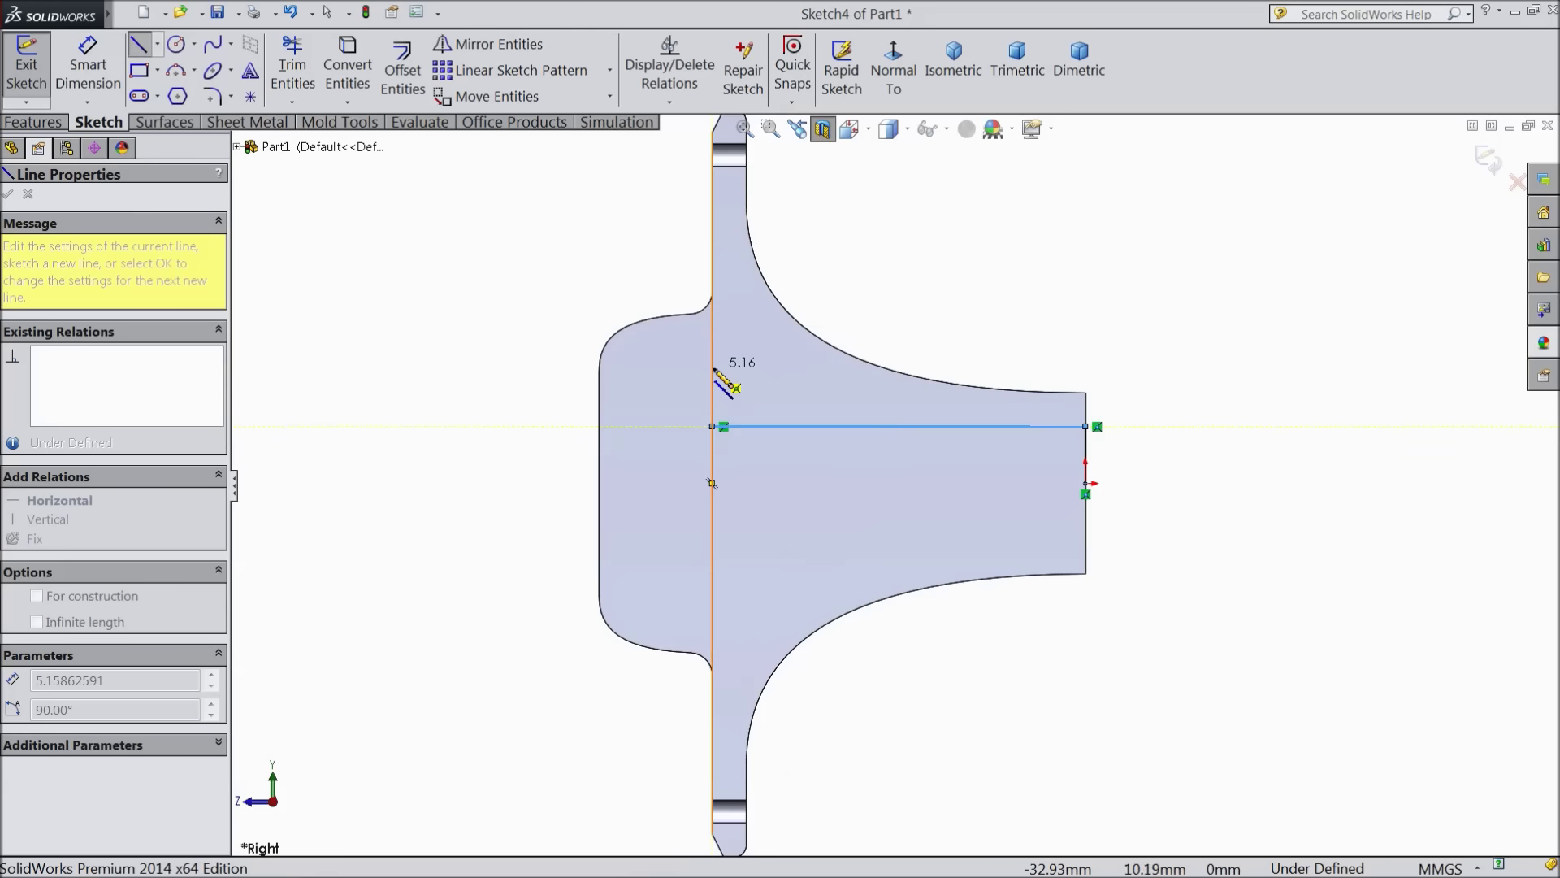
click(712, 367)
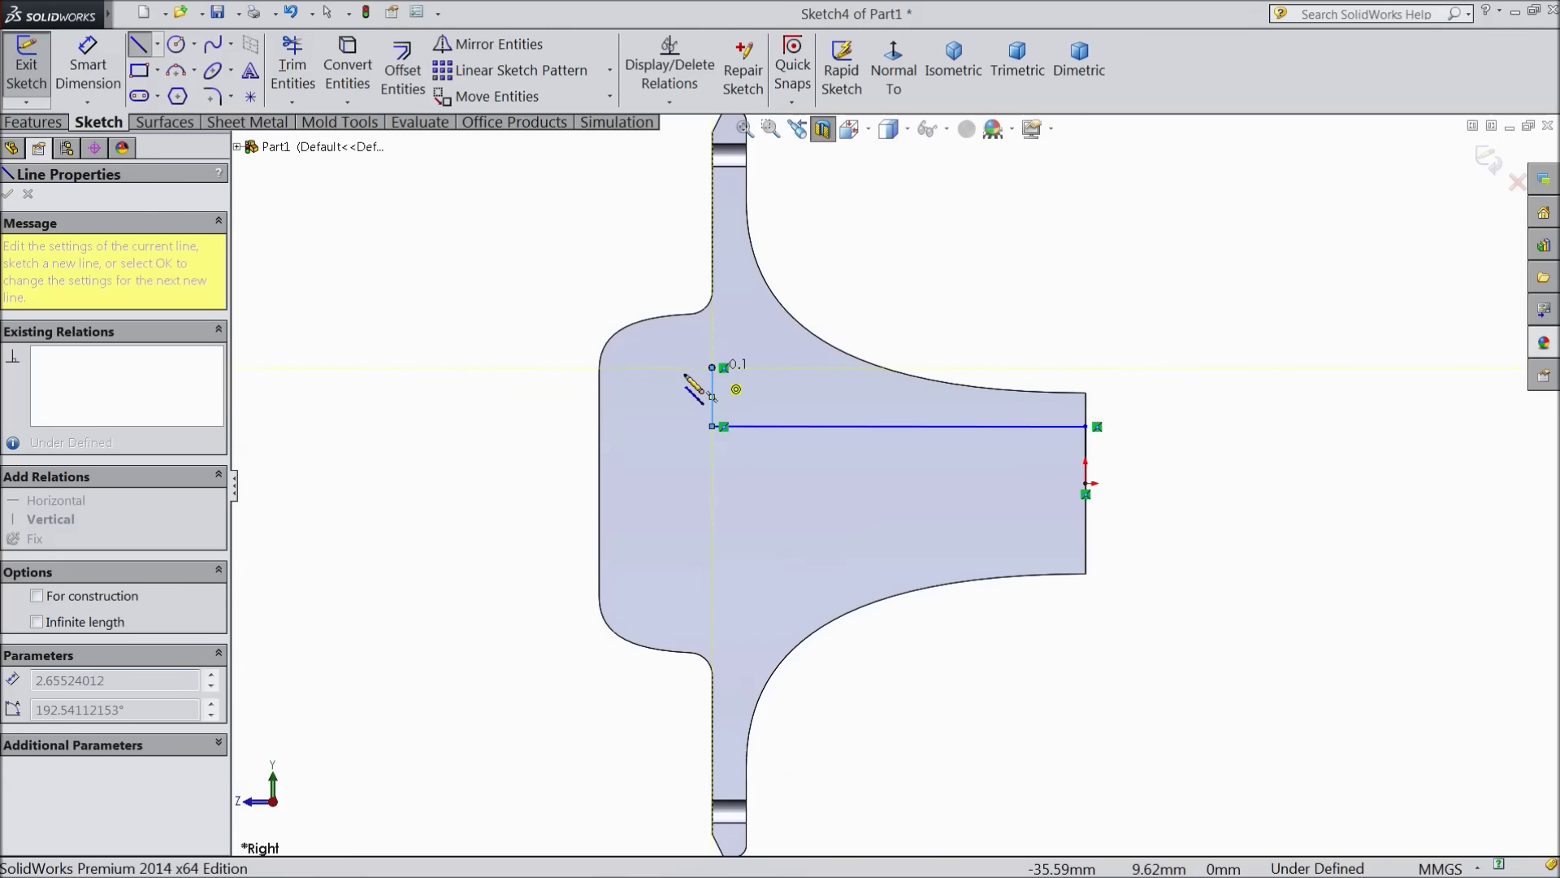
click(599, 371)
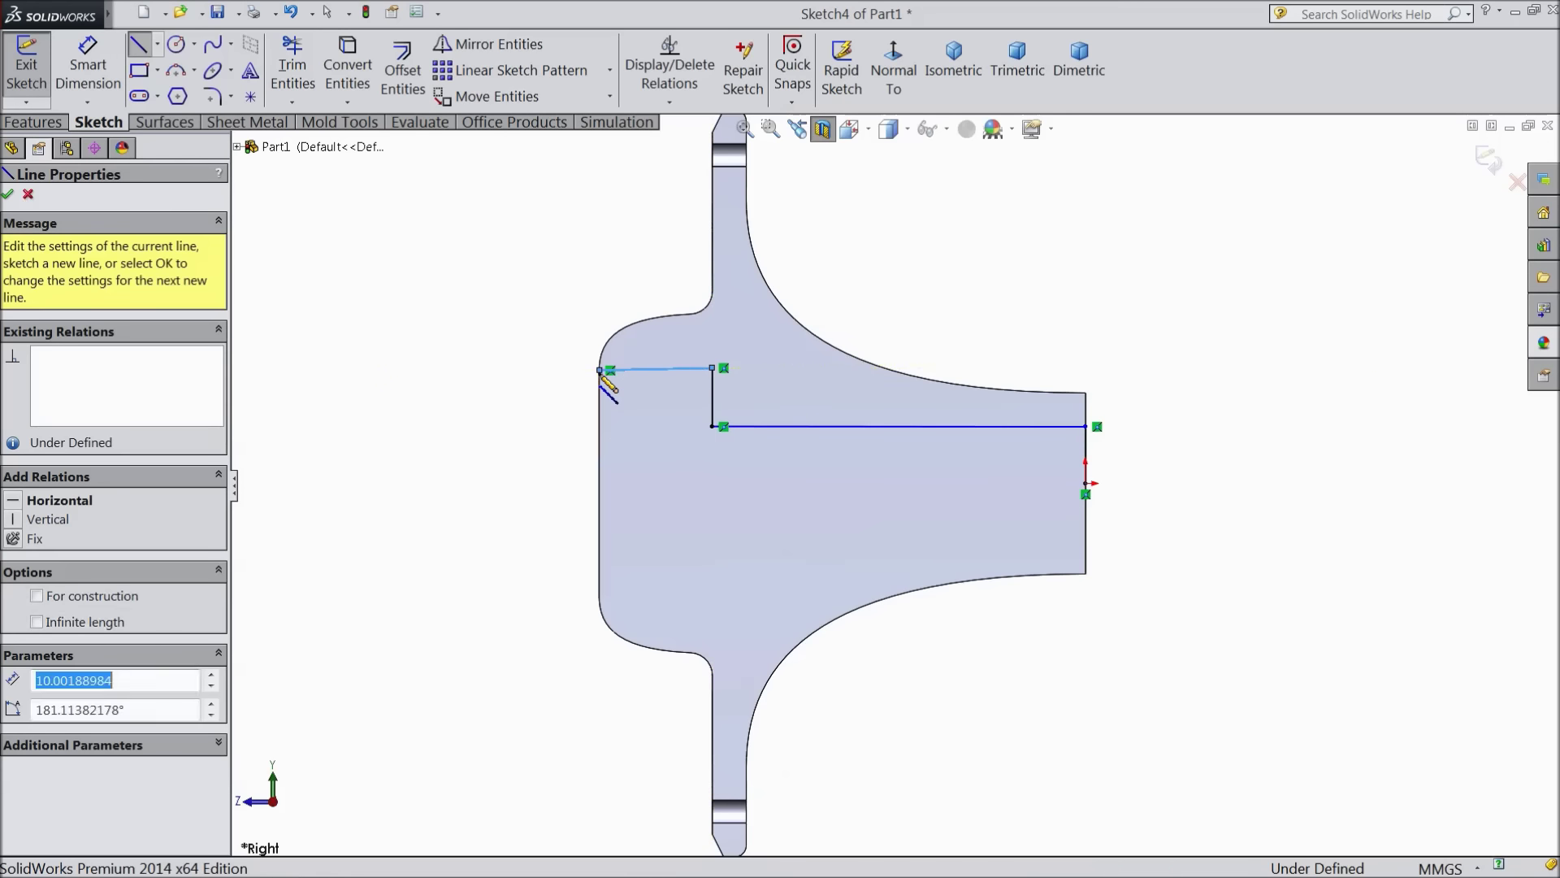
click(599, 483)
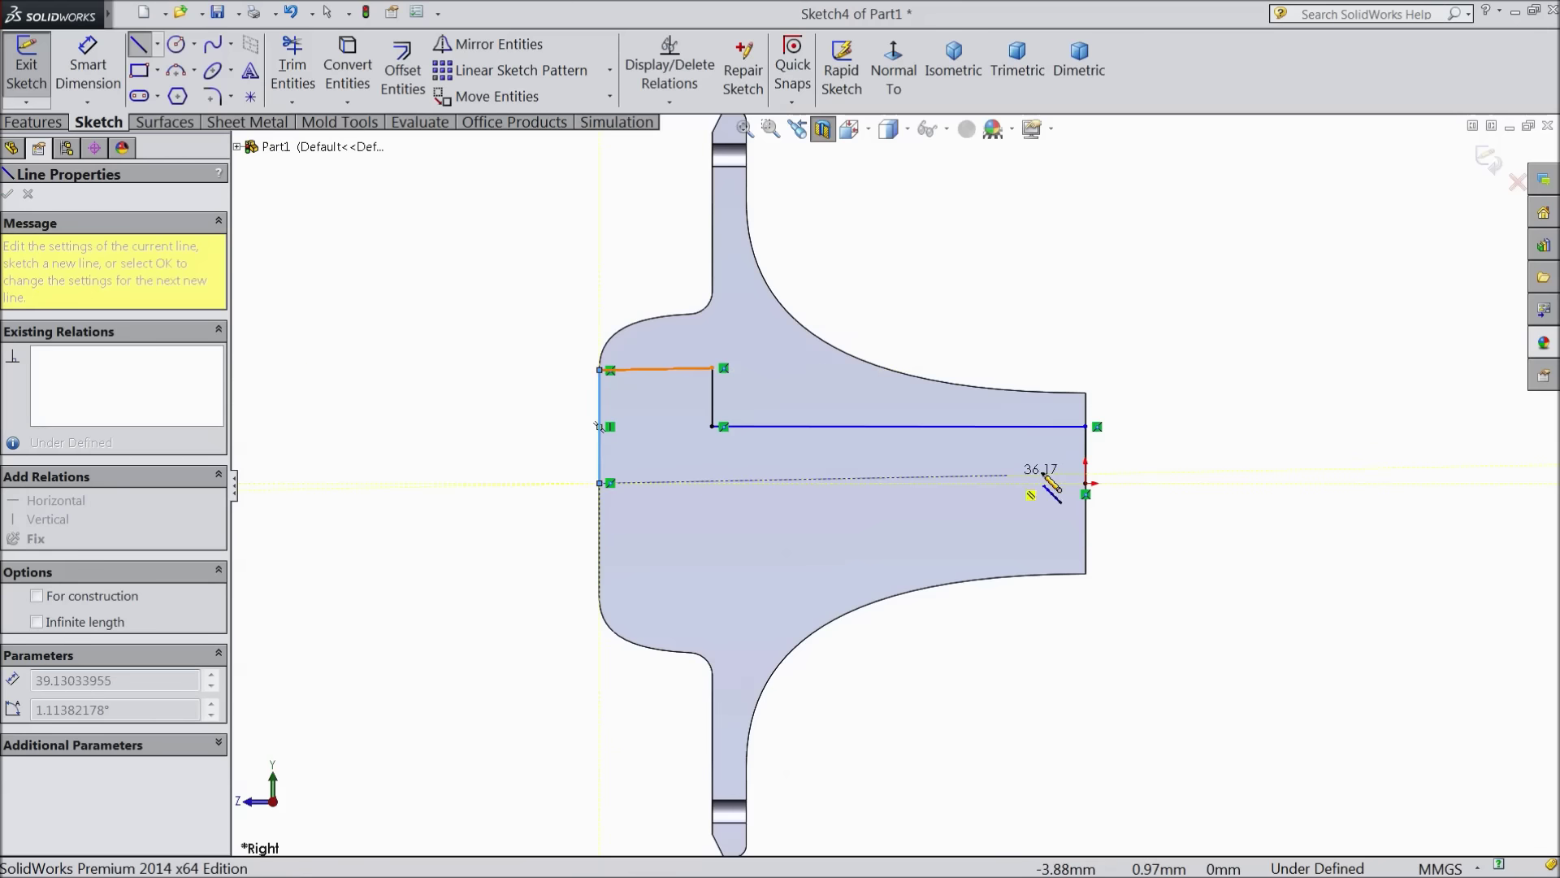
click(1086, 486)
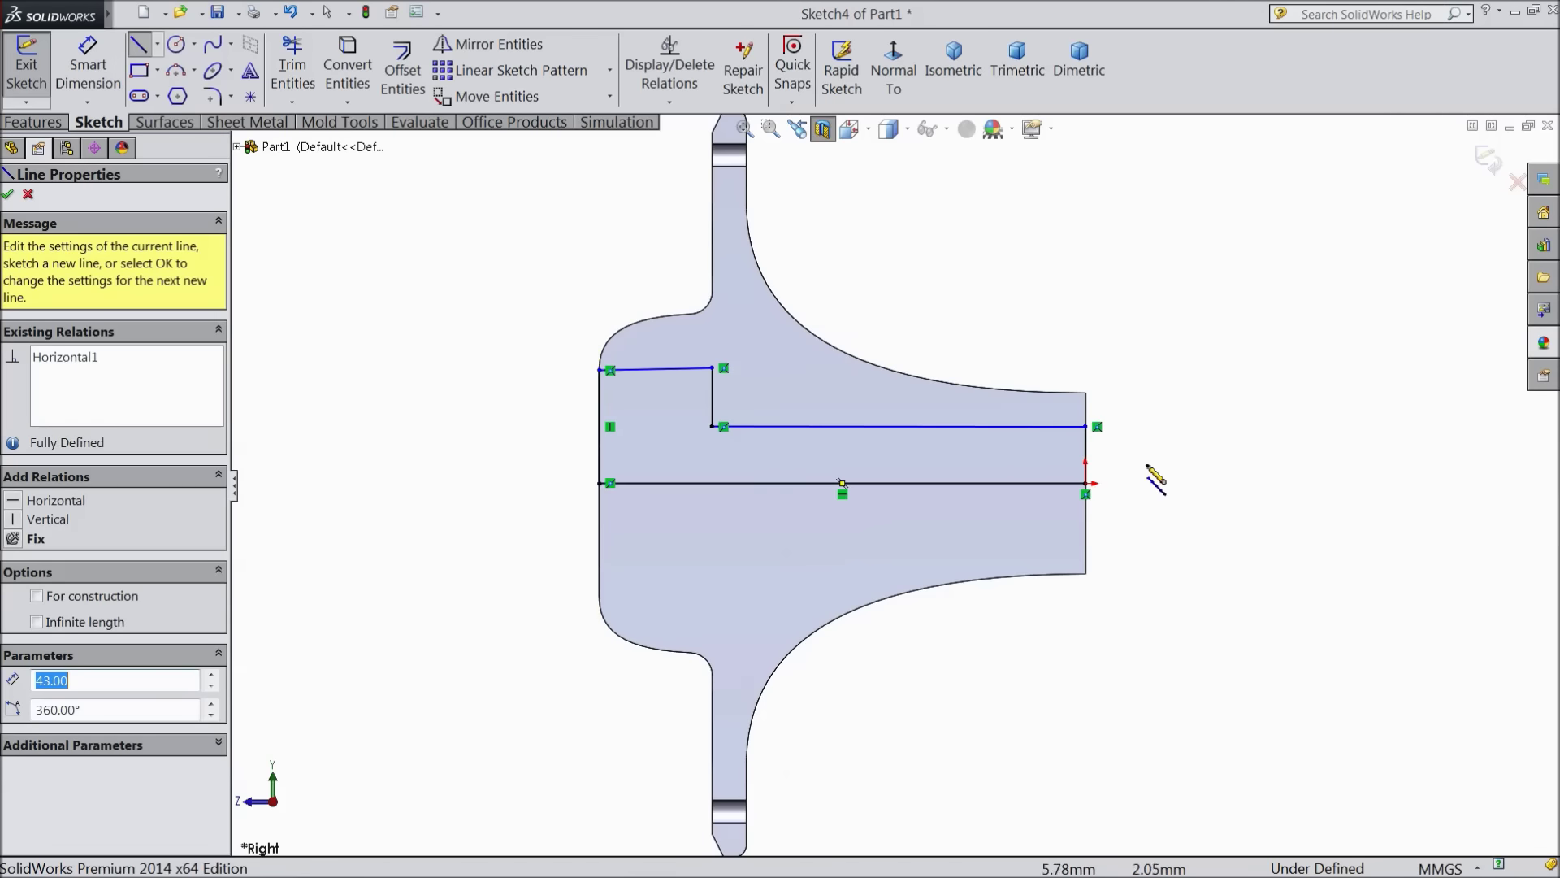
right_click(1163, 481)
Make the outline's top line horizontal
click(1229, 236)
scroll(791, 501, down, 2)
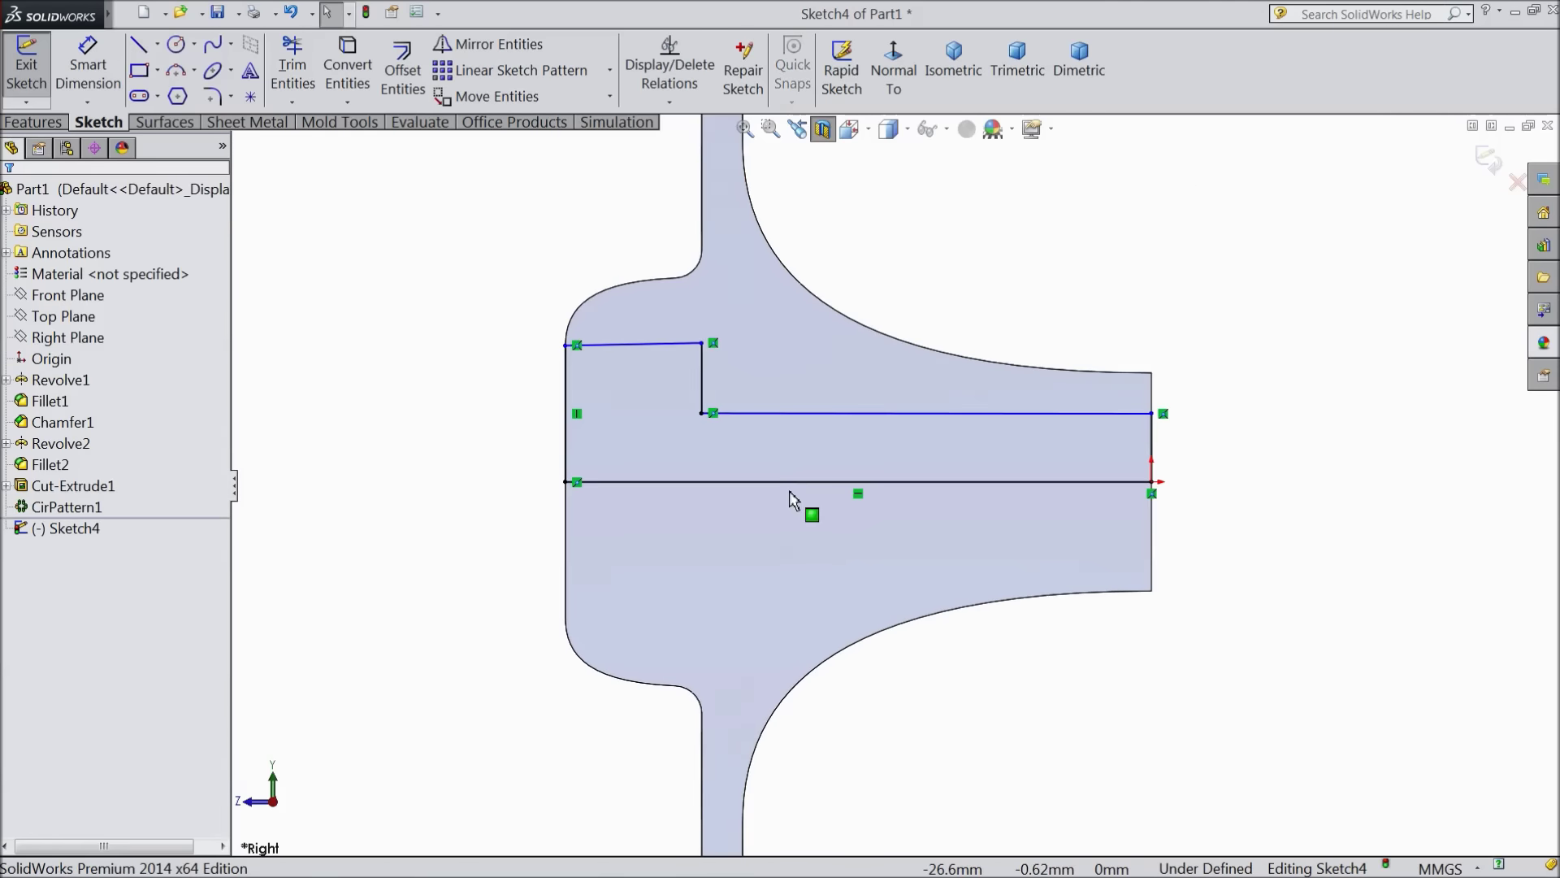
click(605, 346)
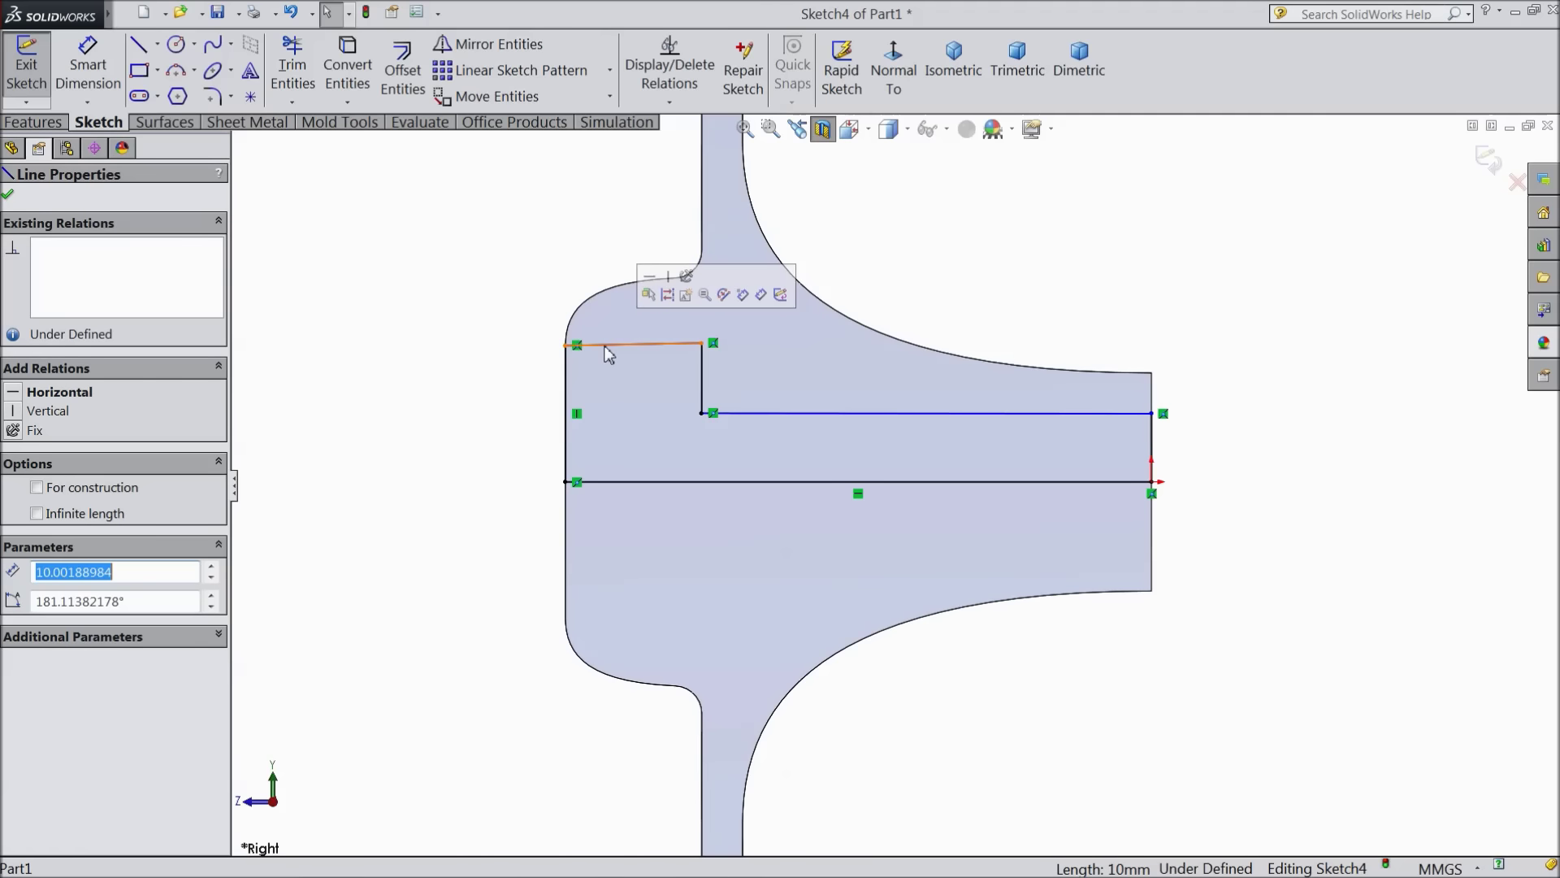
click(650, 277)
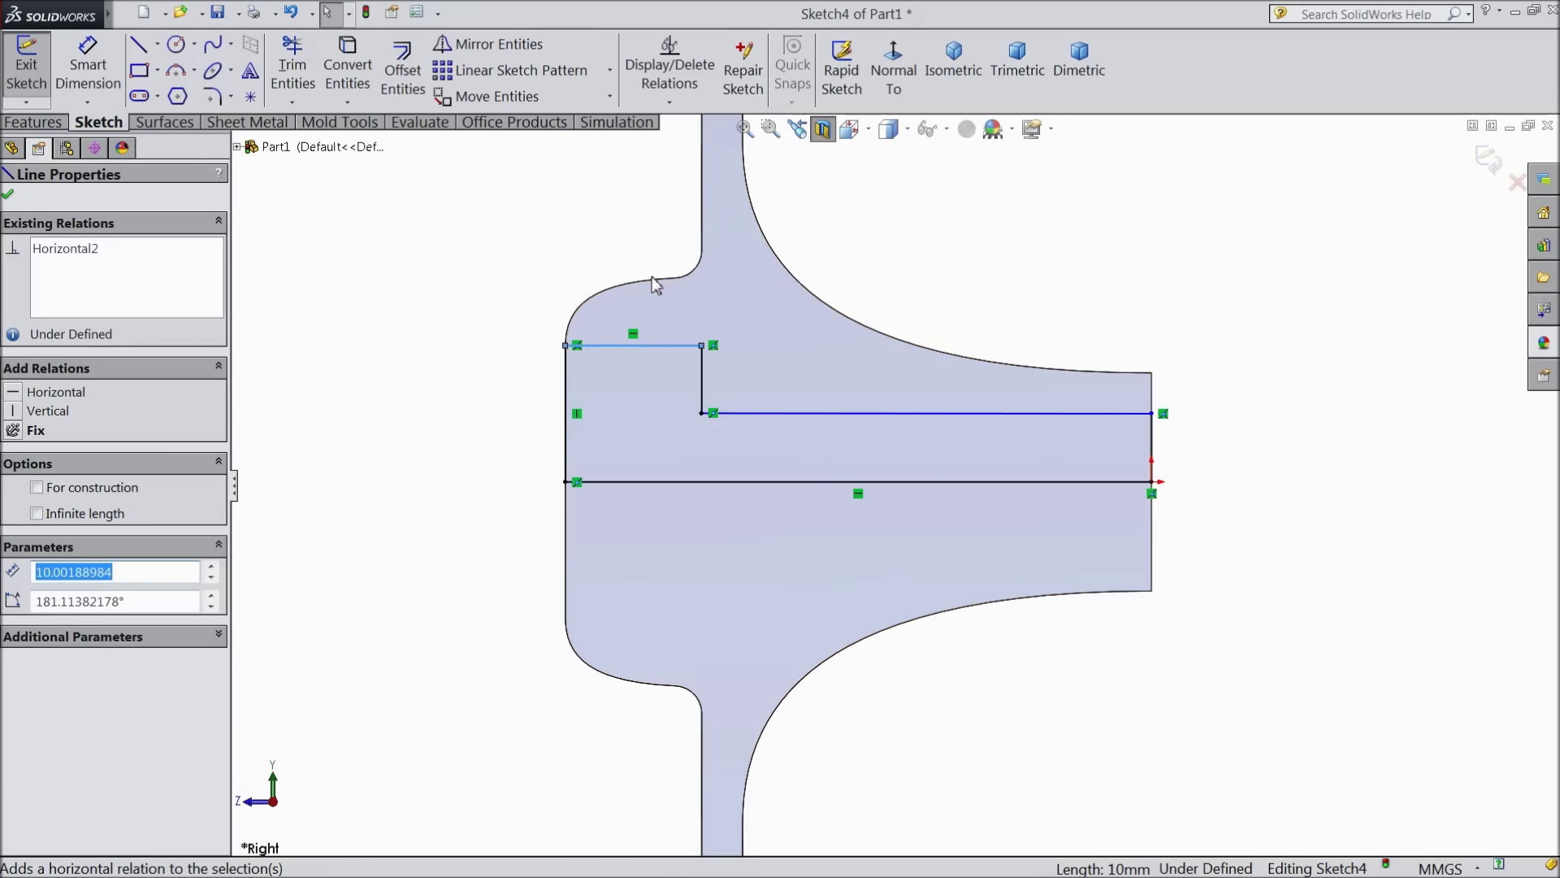
Dimension the left vertical line to 10 mm and the narrow-end line to 5 mm
click(88, 65)
click(567, 425)
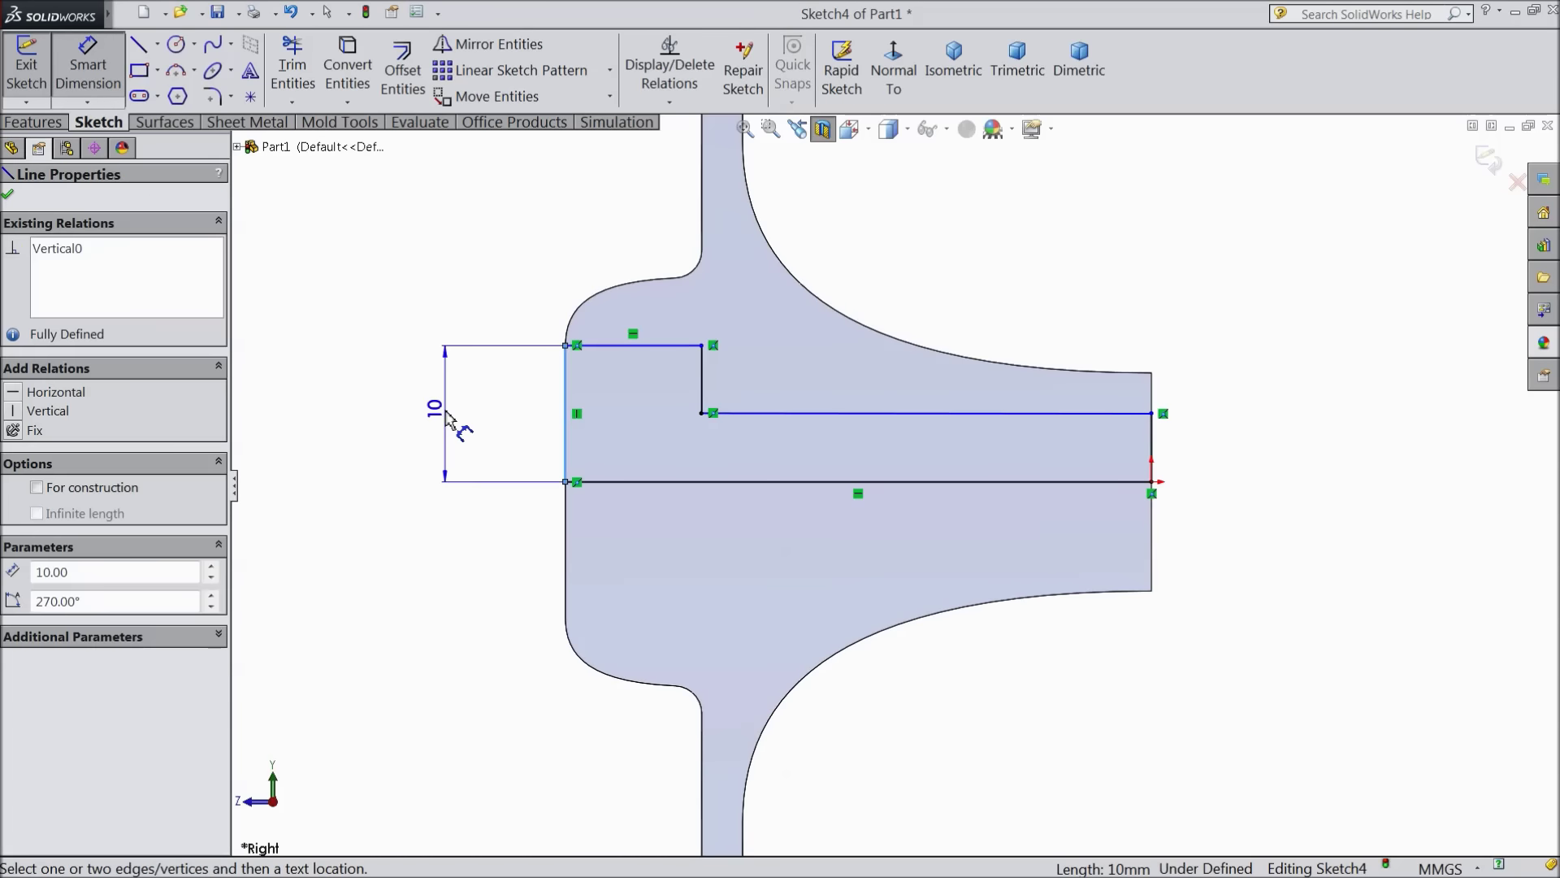
click(448, 414)
text(10)
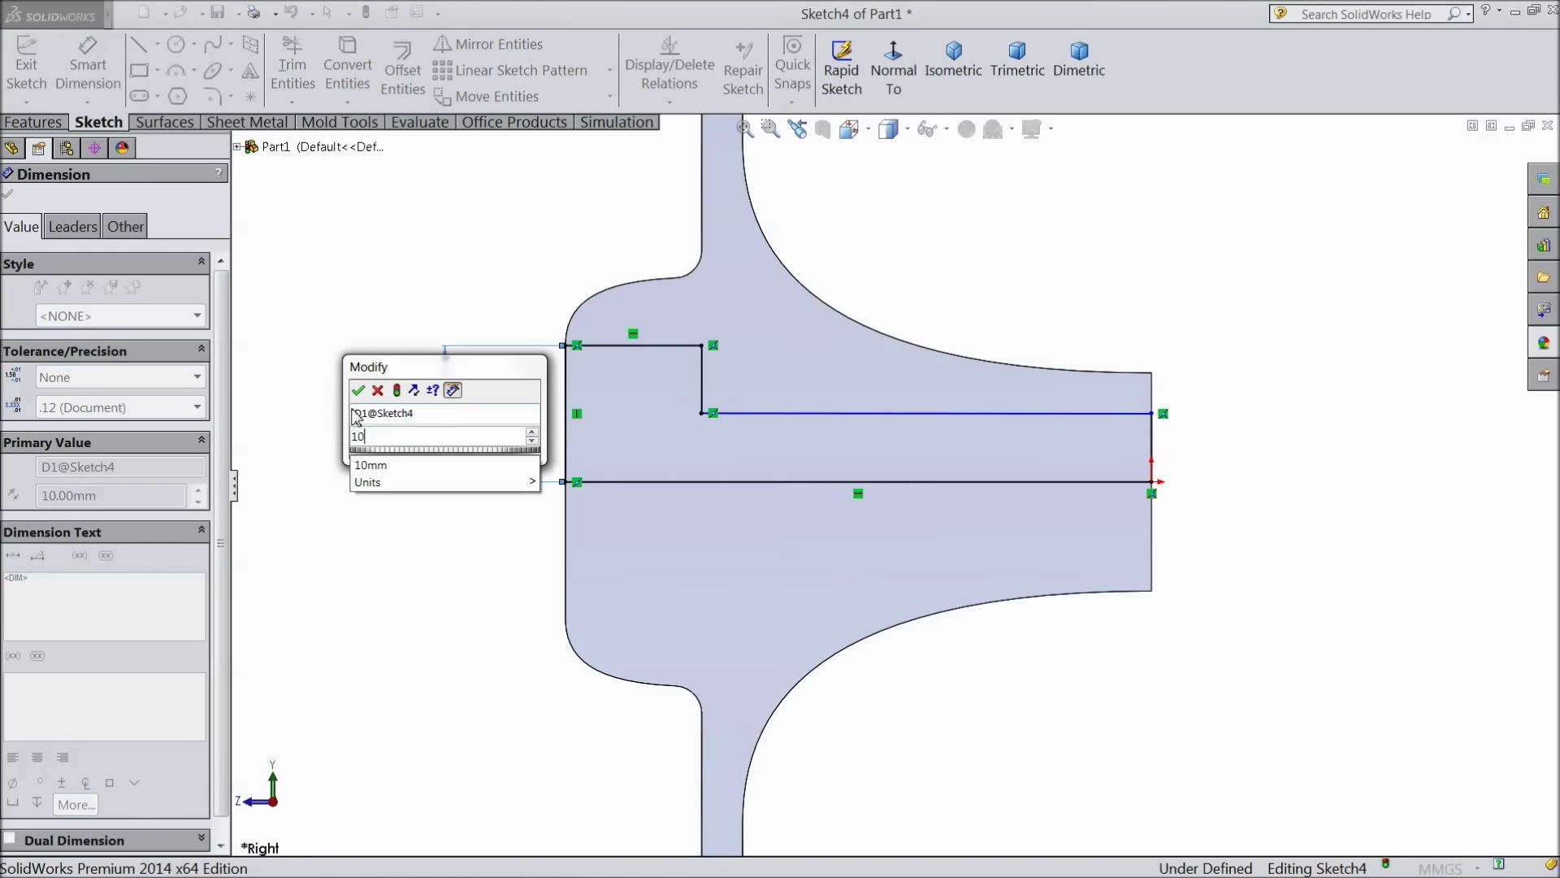
click(359, 391)
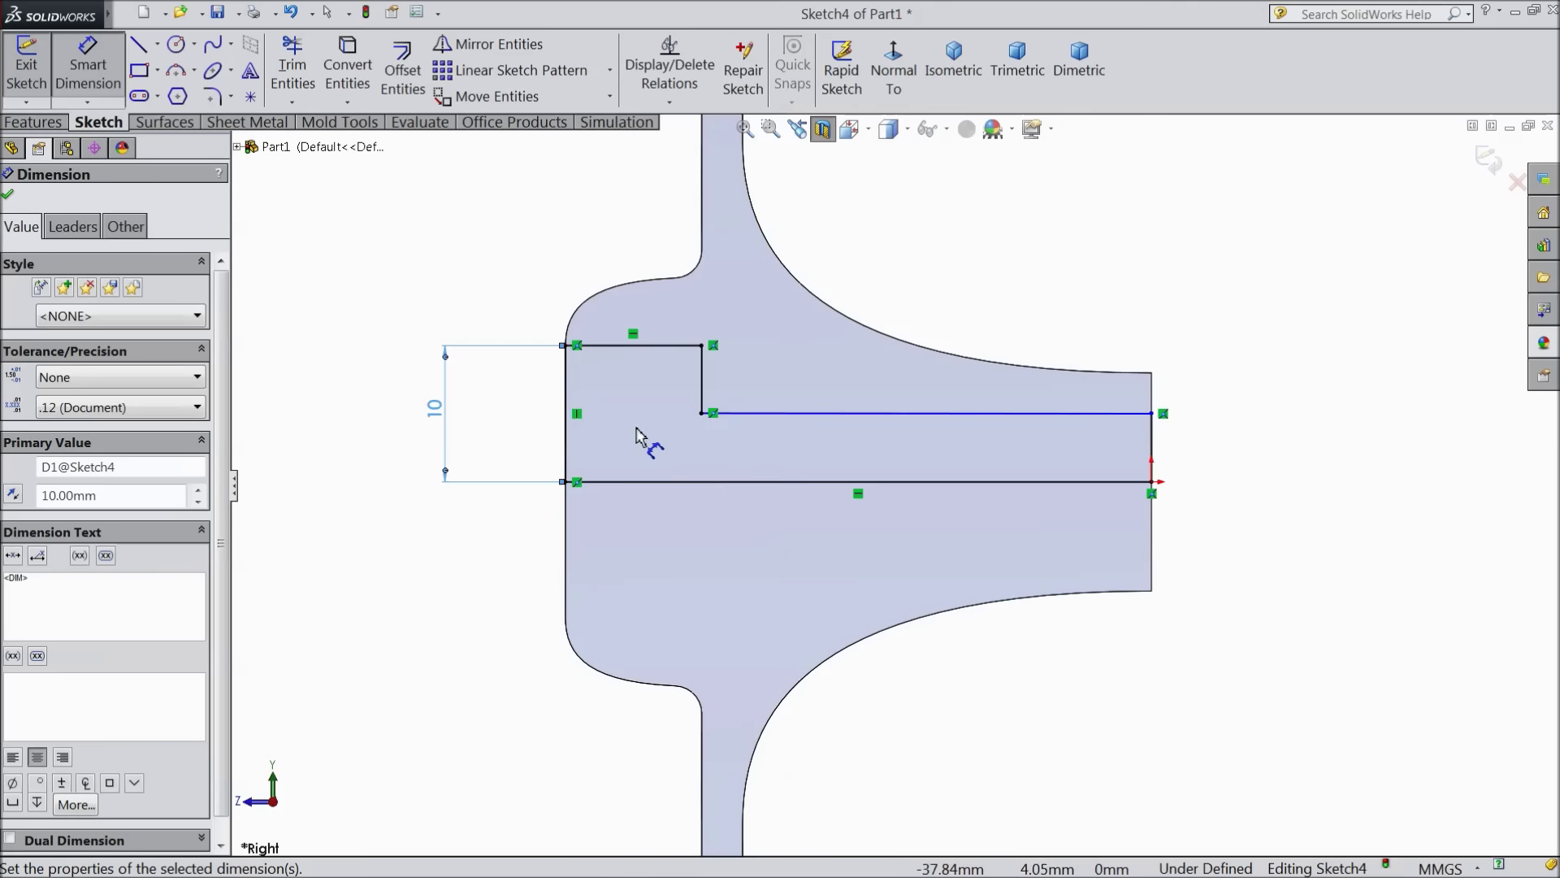
click(1154, 454)
click(1215, 460)
text(5)
click(1128, 427)
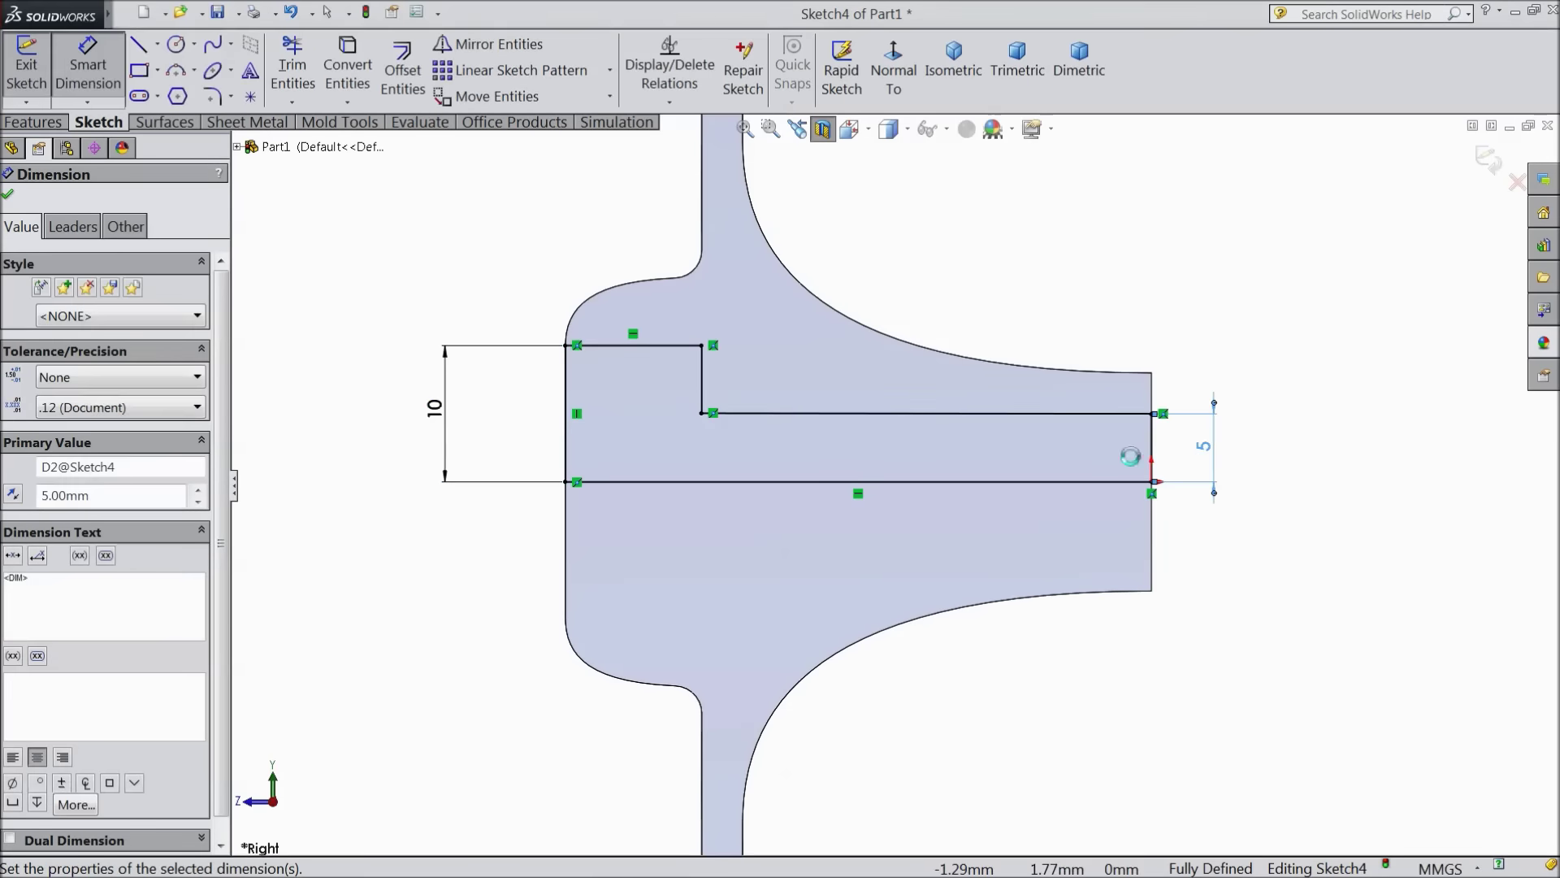
click(8, 197)
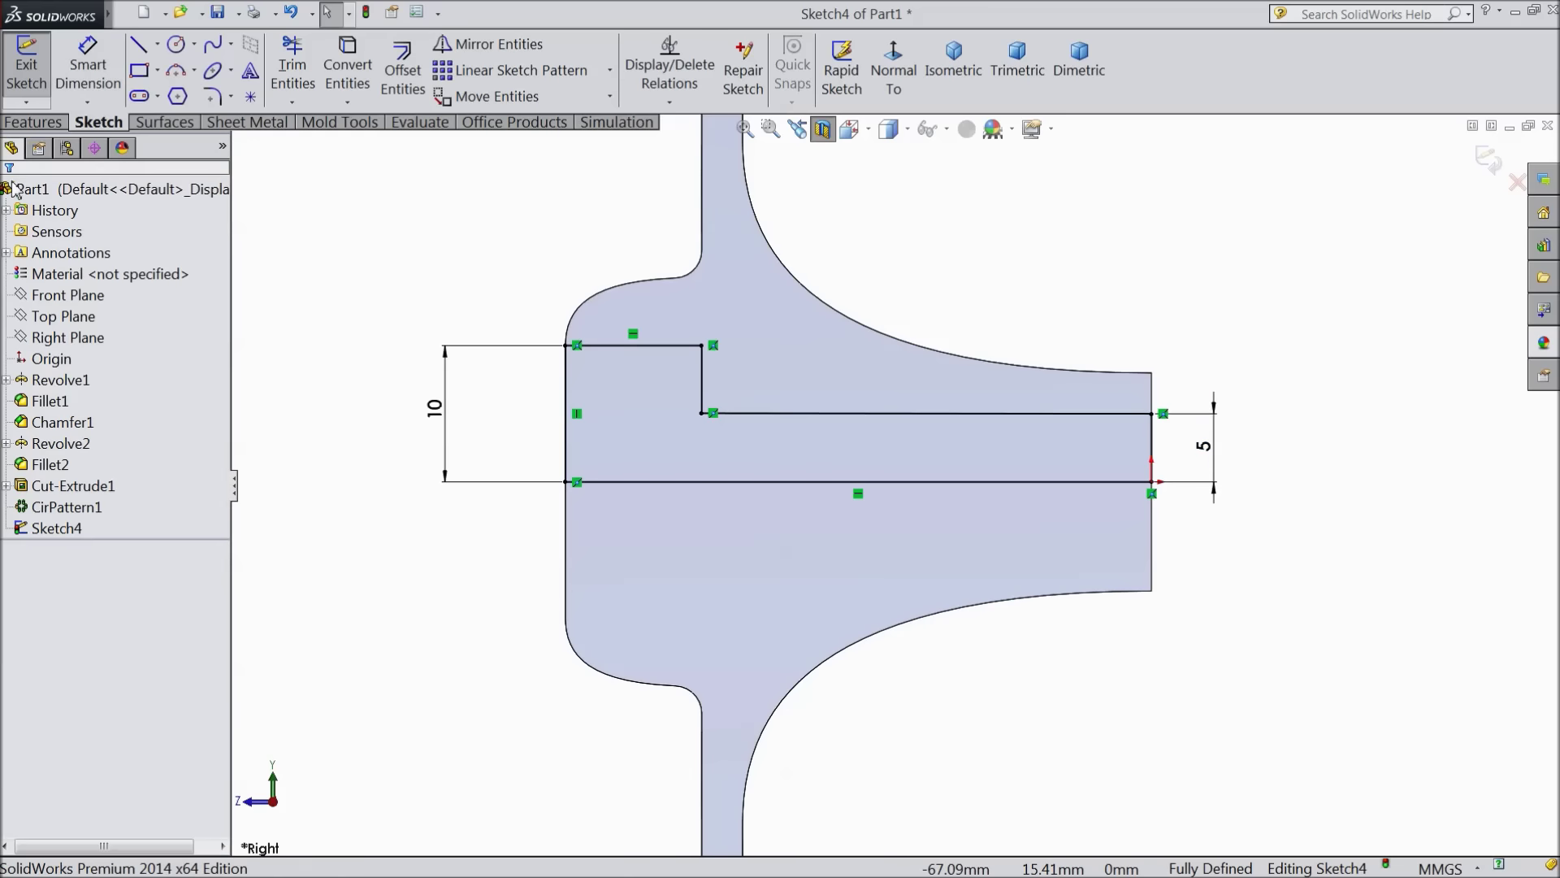
Revolved-cut Sketch4 360° about its bottom centre line to bore a stepped hole through the hub
click(32, 125)
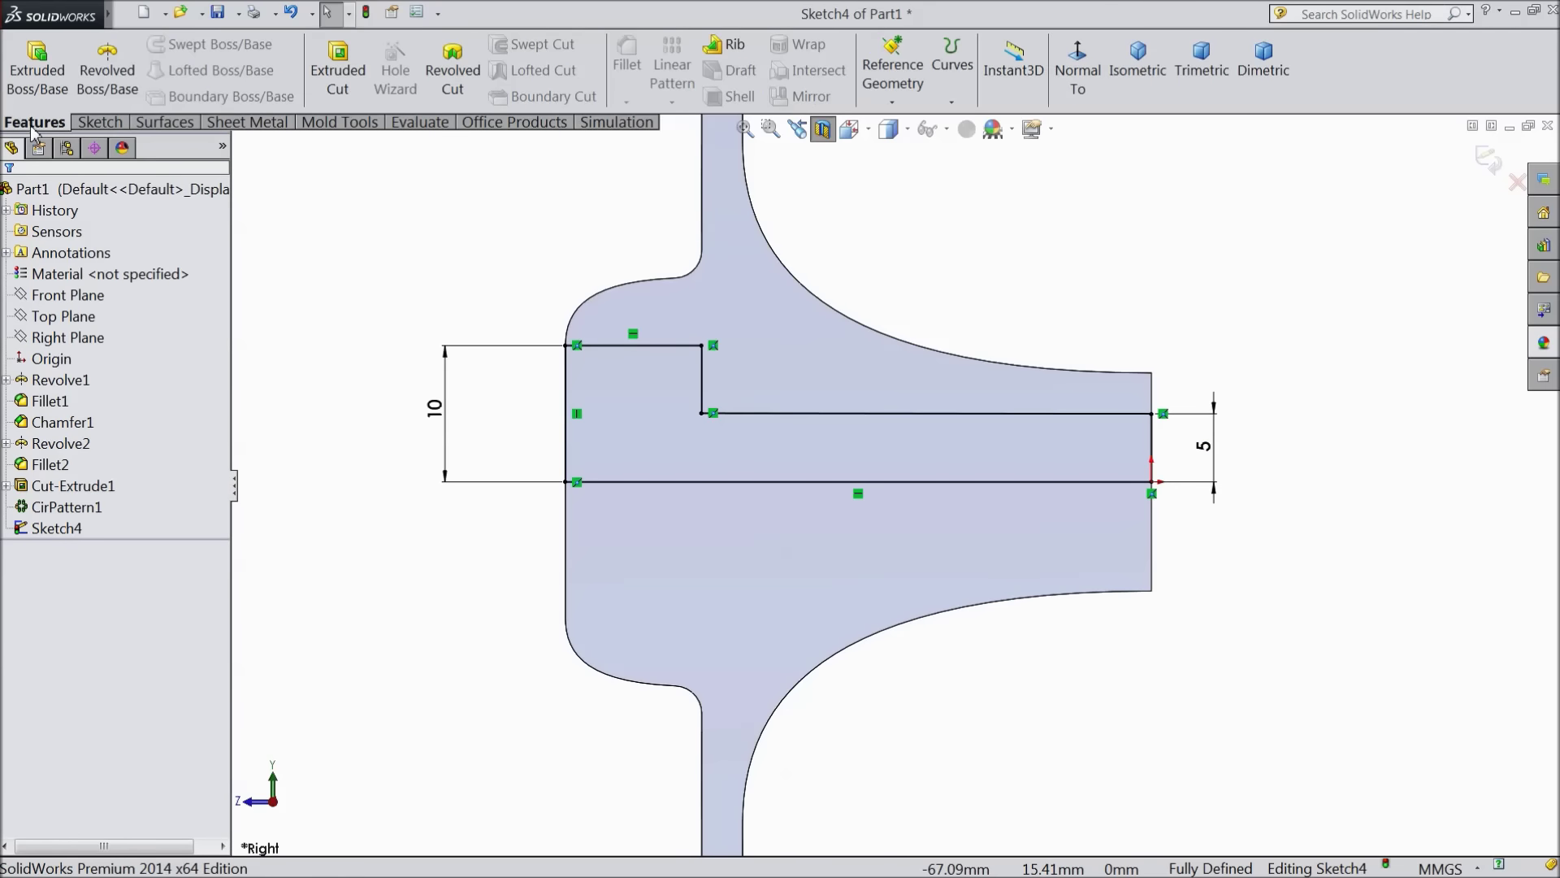
click(453, 81)
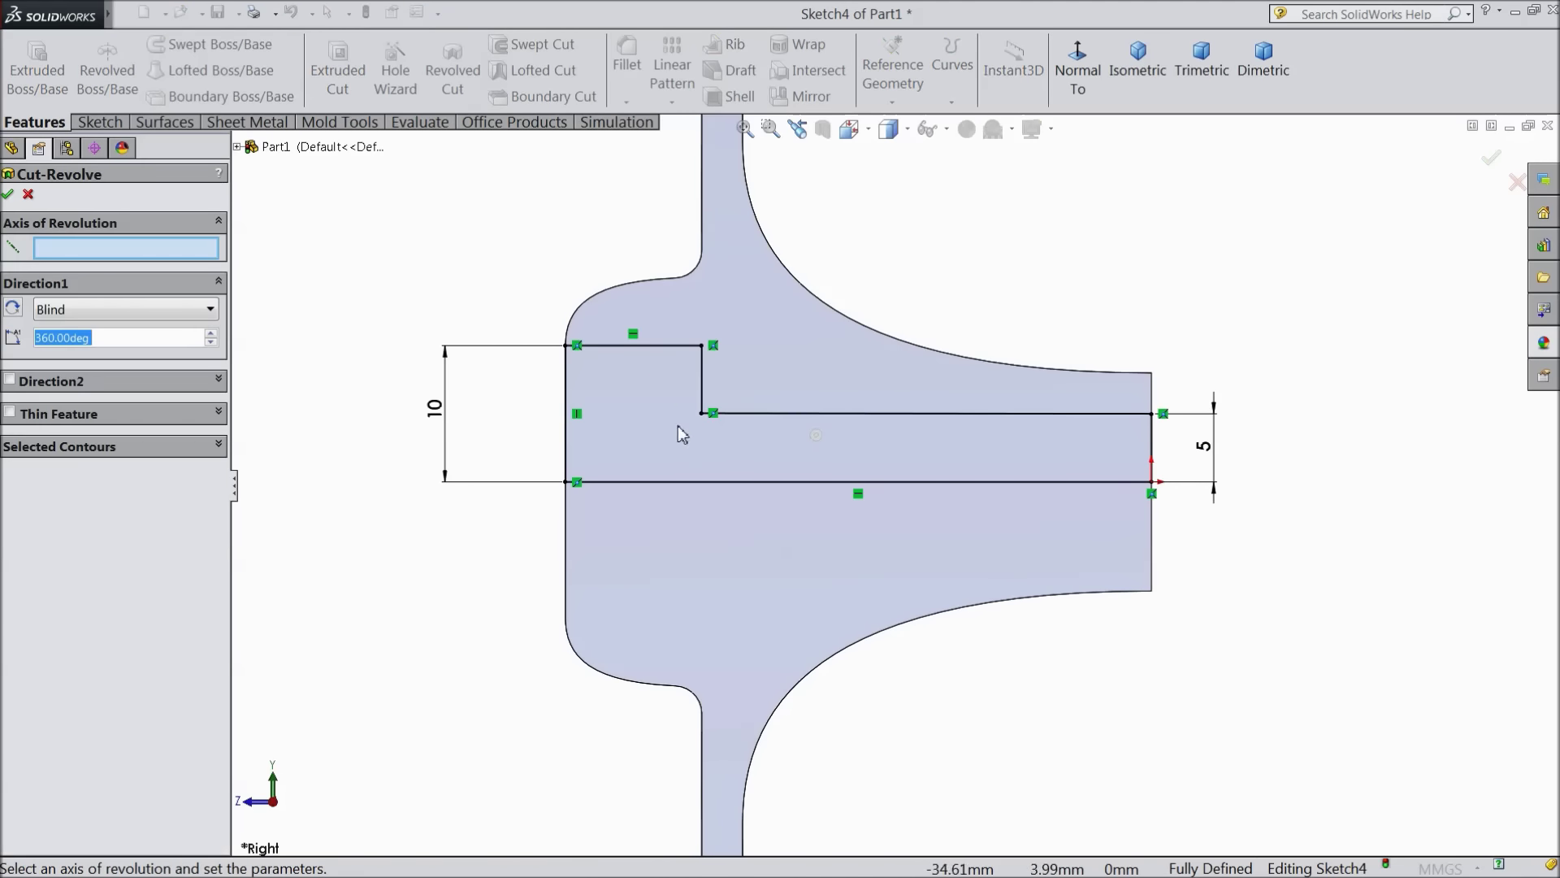
click(762, 487)
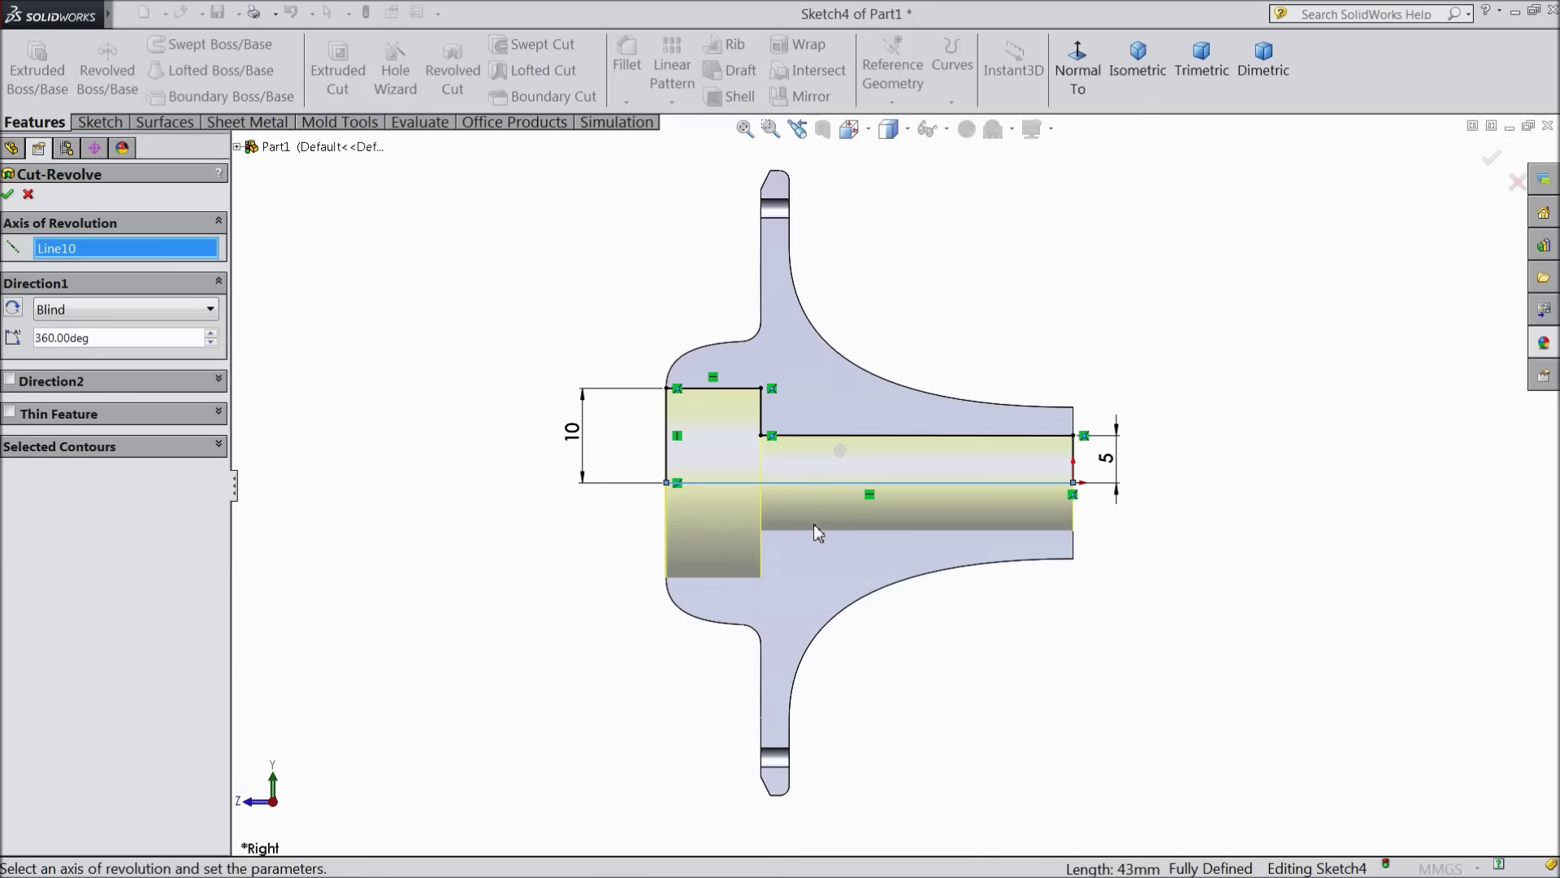
middle_drag(1220, 428, 1306, 516)
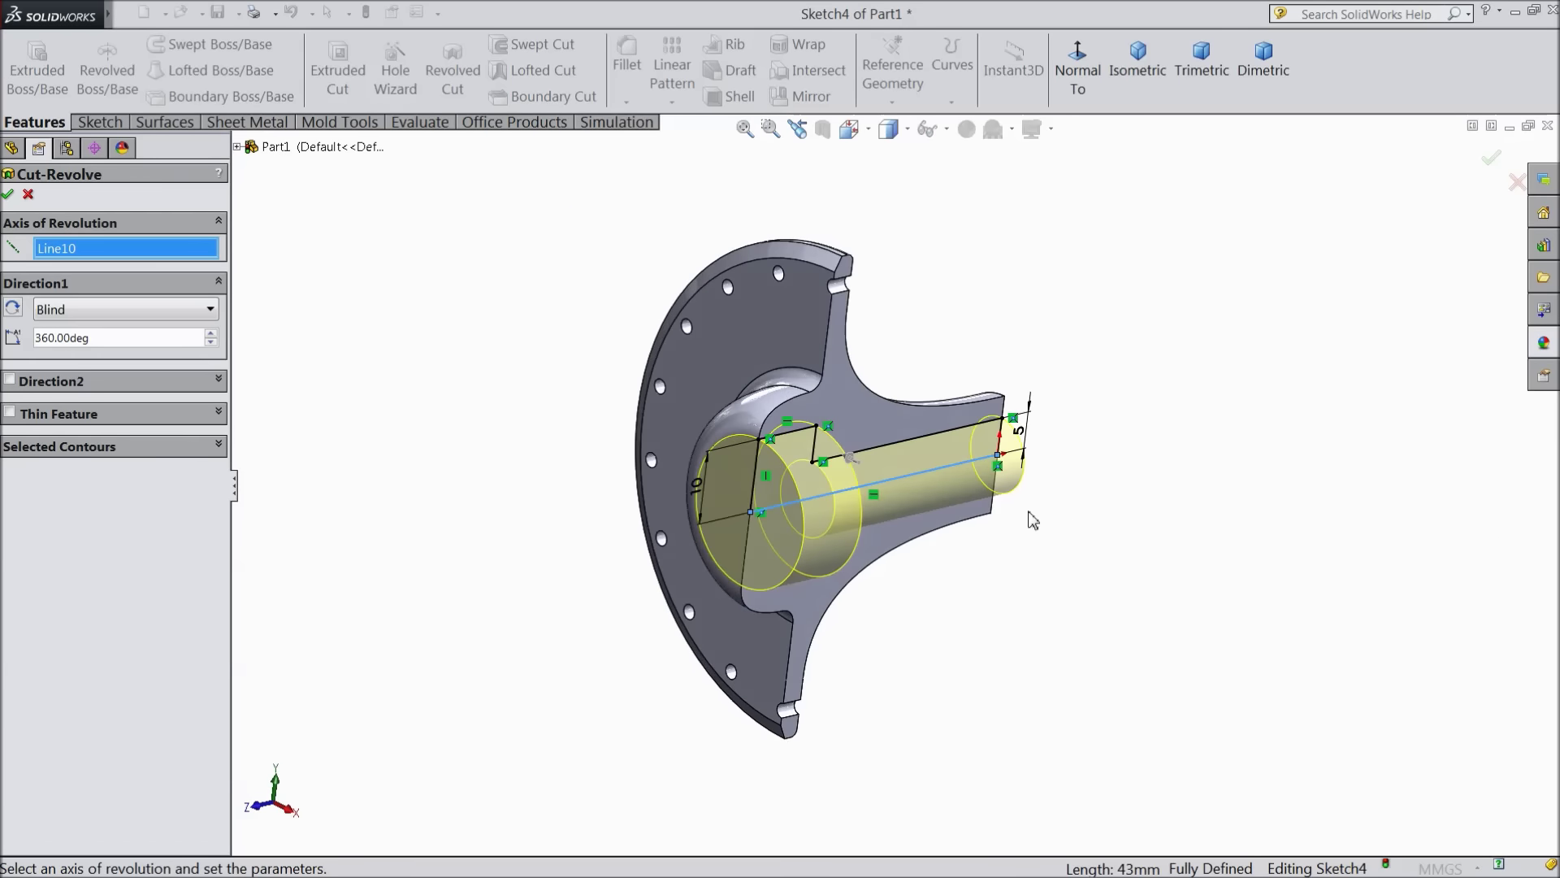
scroll(938, 505, down, 3)
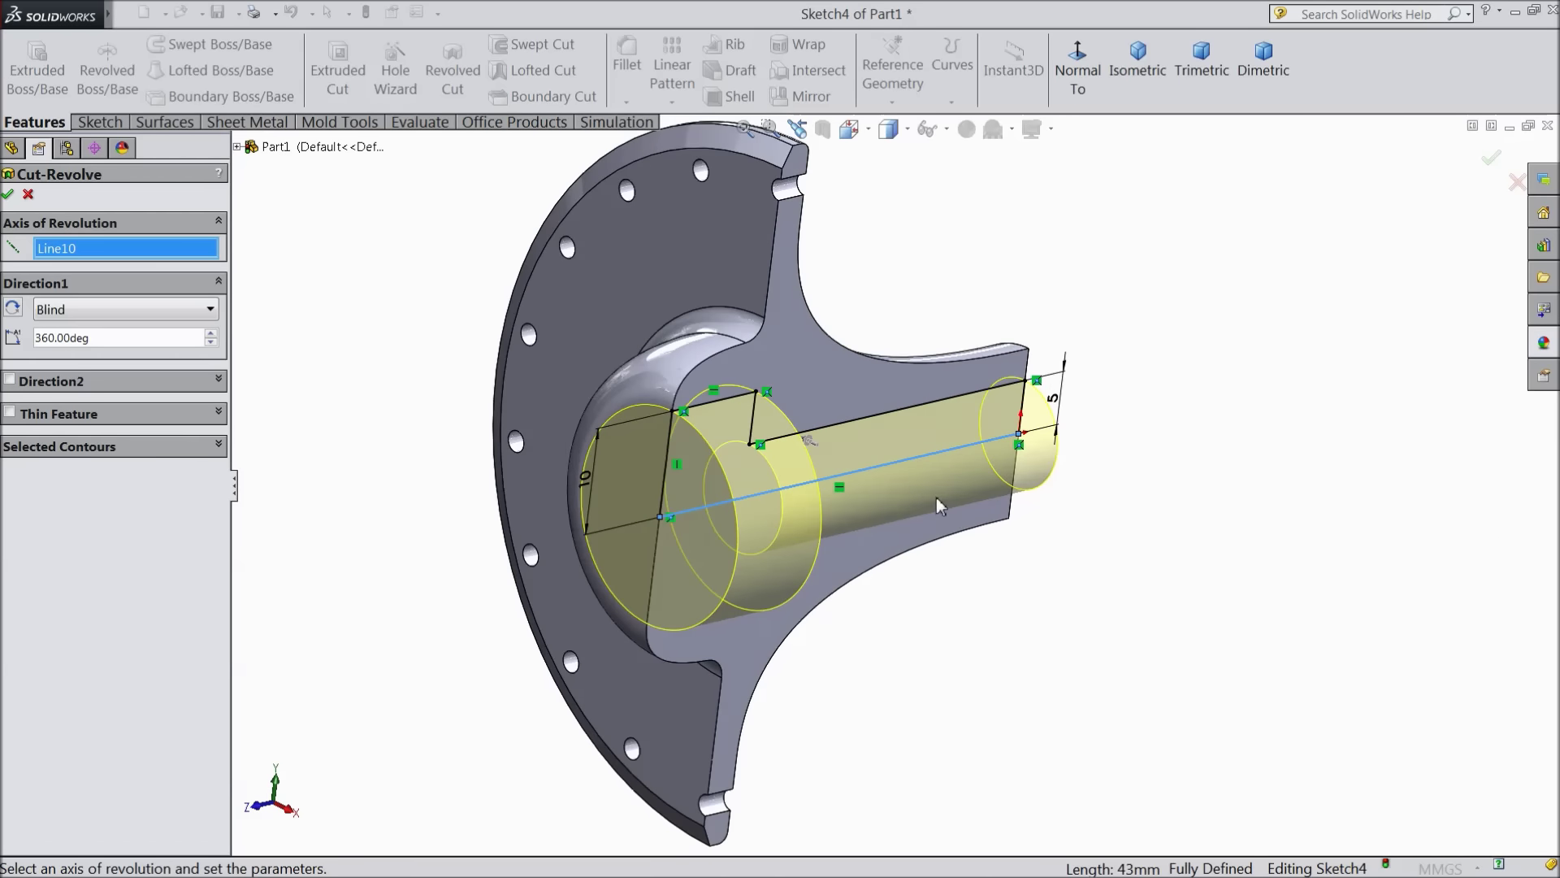
click(7, 195)
mouse_move(435, 442)
middle_down()
mouse_move(361, 330)
mouse_move(450, 431)
middle_up()
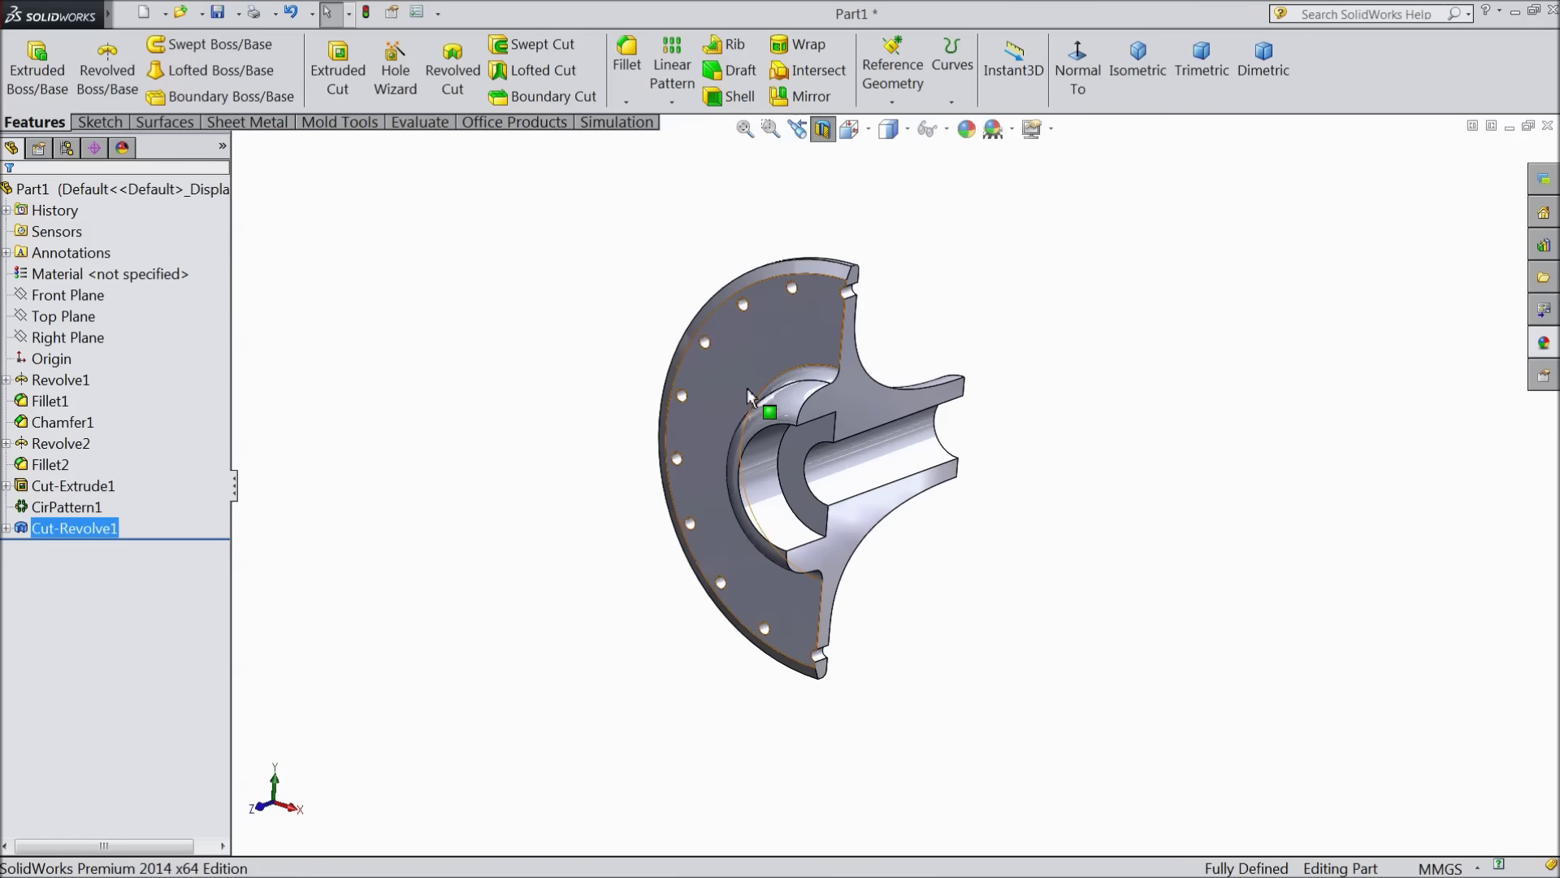
Turn off the section view and orbit to inspect the full flanged hub and its long boss
scroll(908, 363, down, 3)
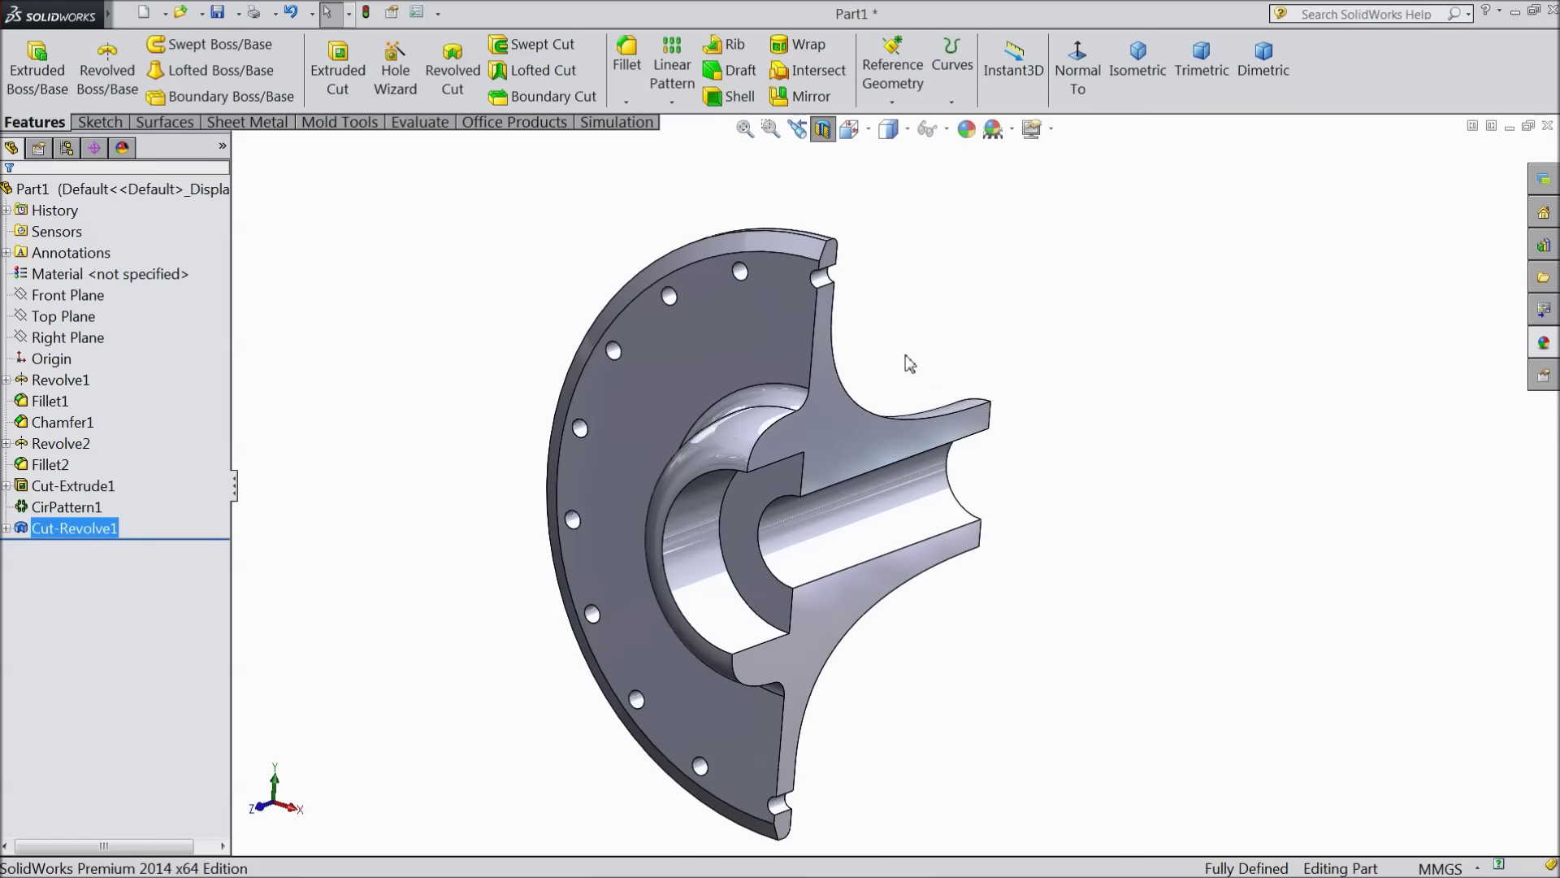
click(821, 131)
middle_drag(1130, 404, 1157, 528)
scroll(1129, 390, up, 2)
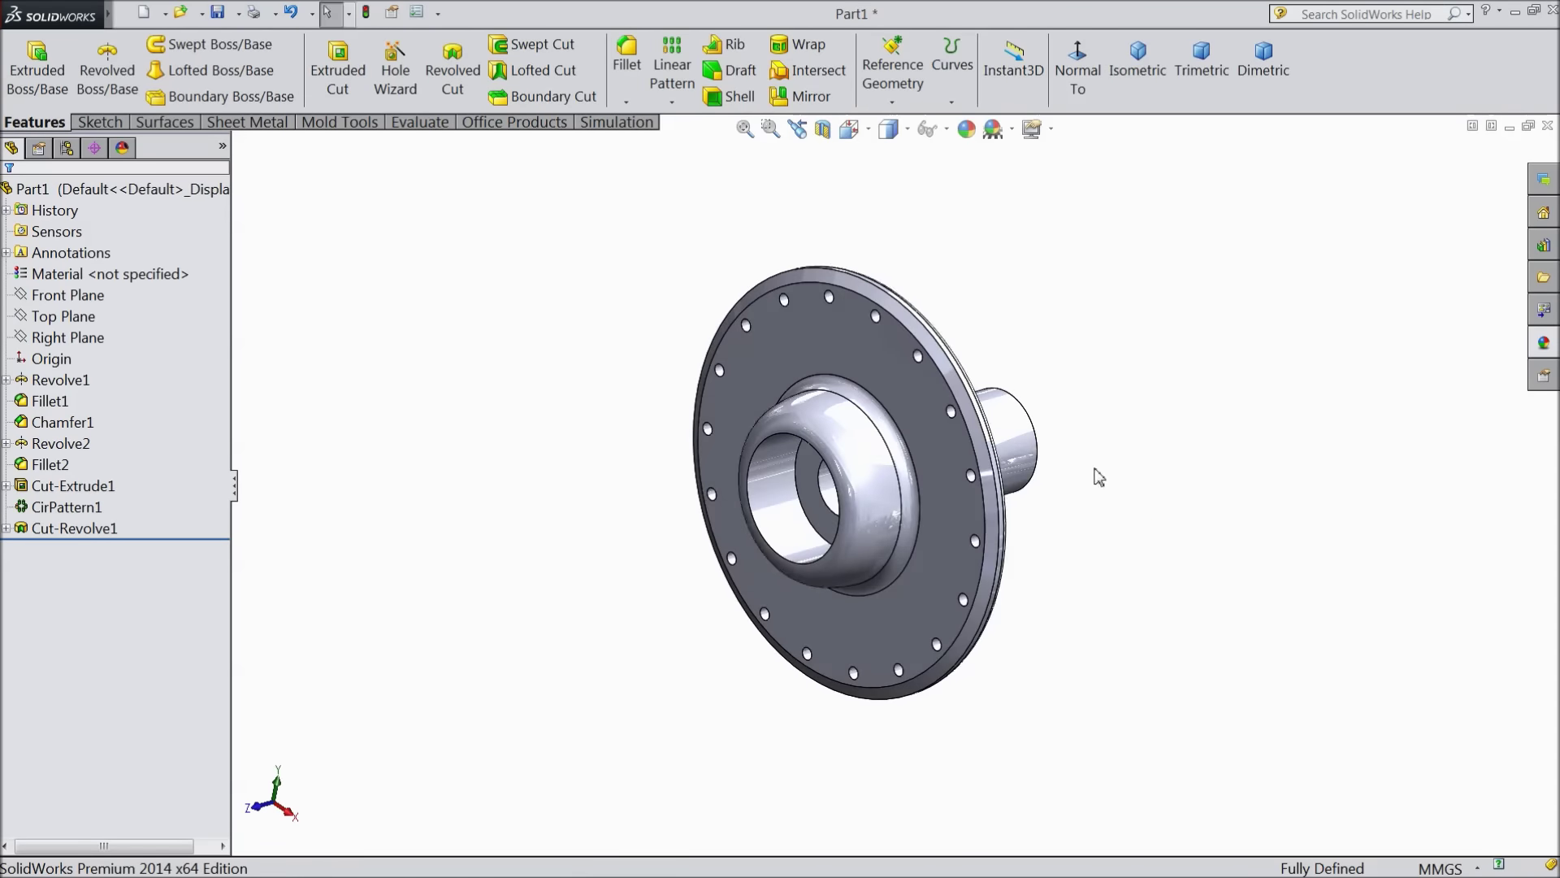
middle_drag(1149, 373, 1121, 415)
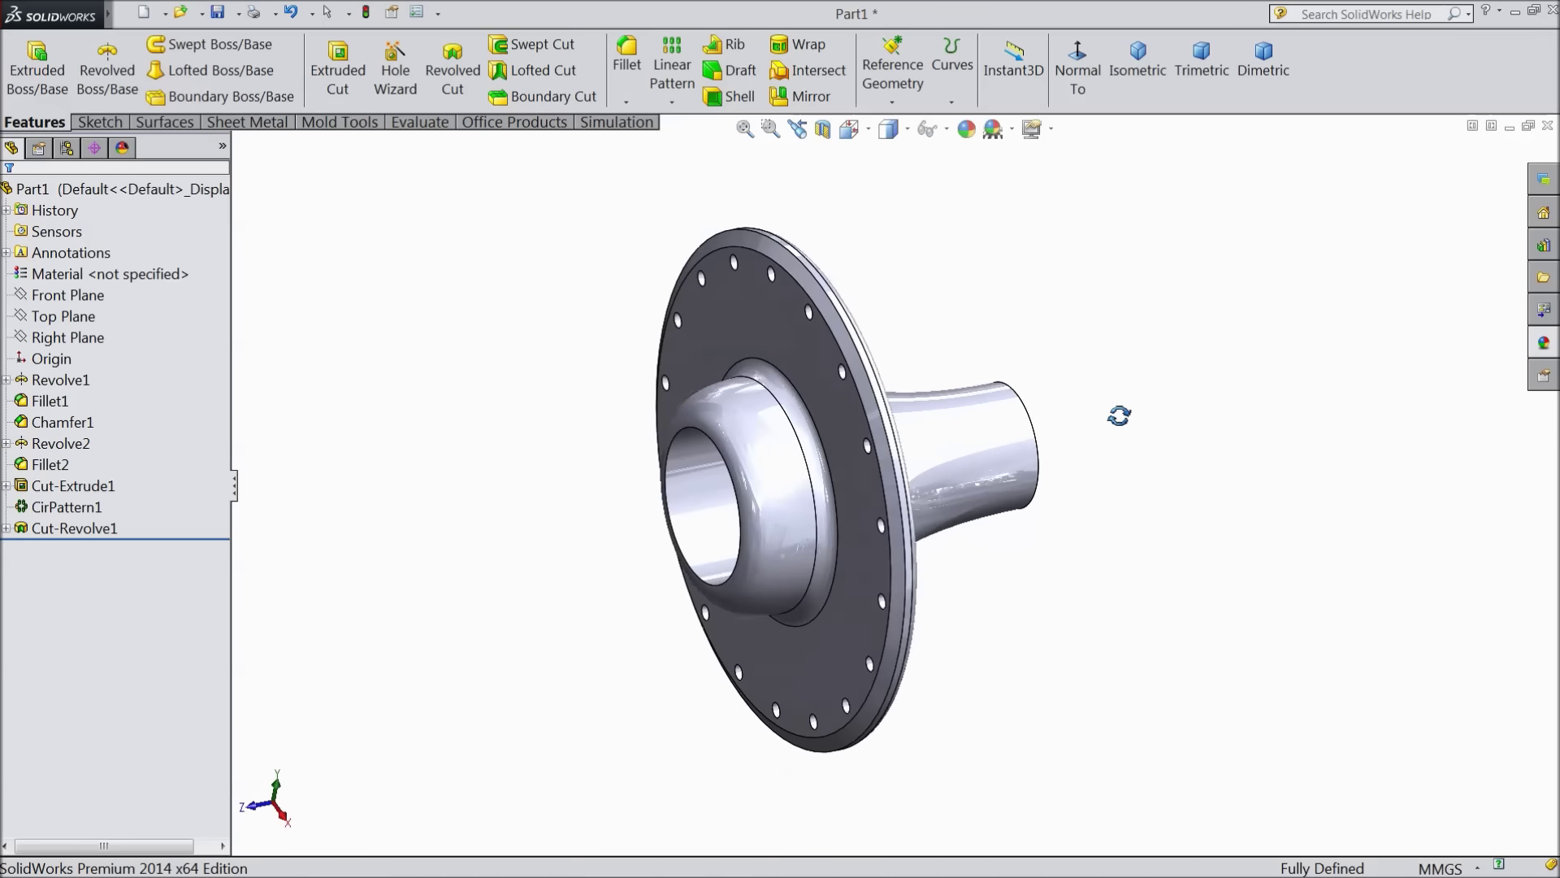
Mirror the part body across the Front Plane as a separate body to form the double-flanged spool
click(82, 299)
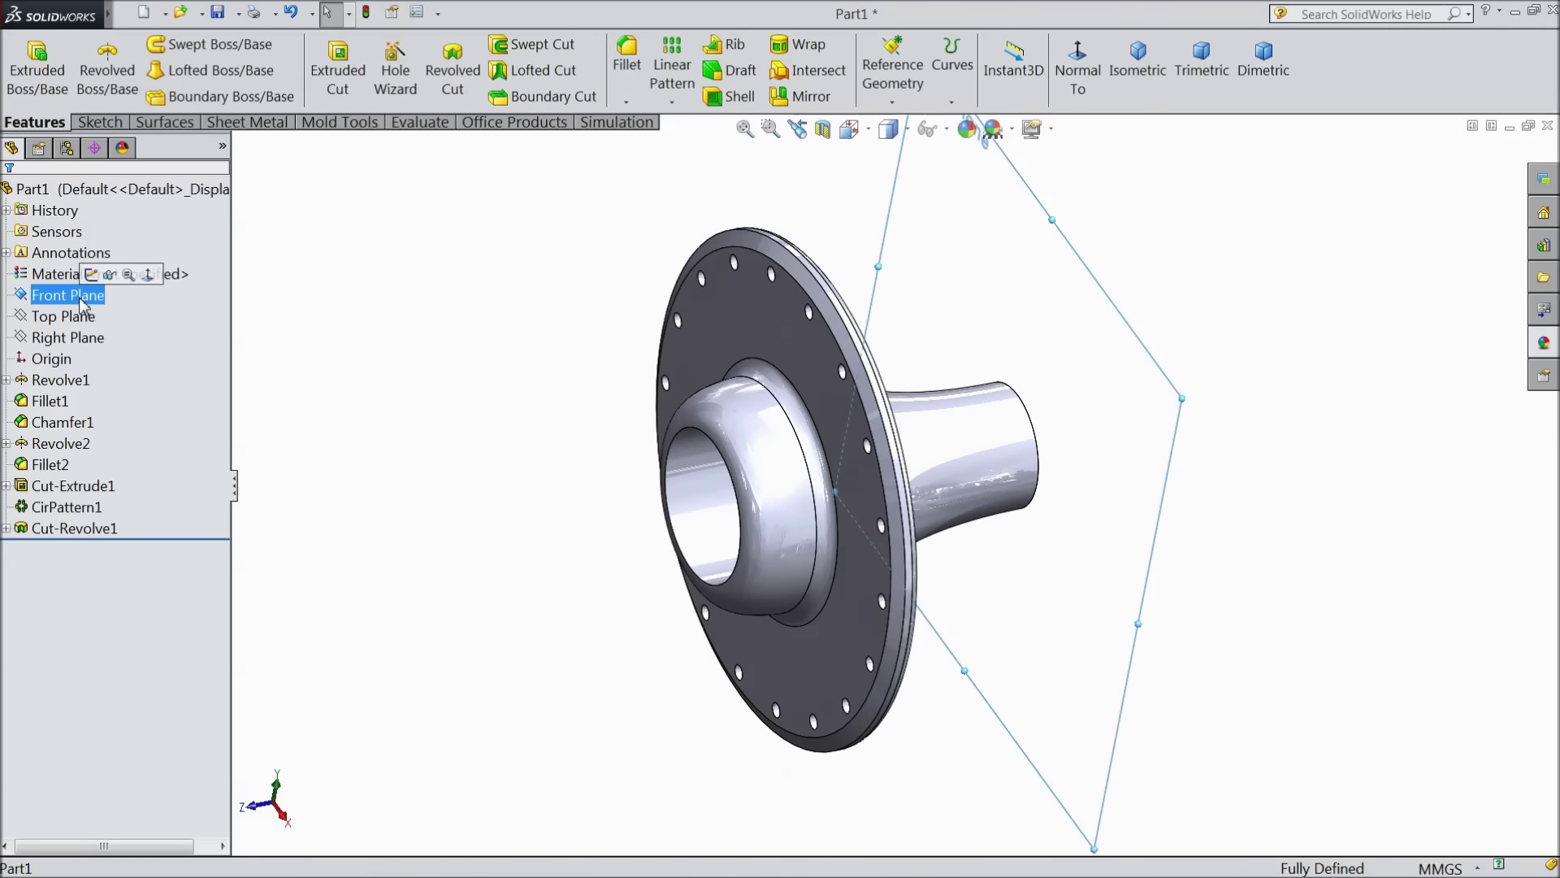
click(796, 97)
click(66, 417)
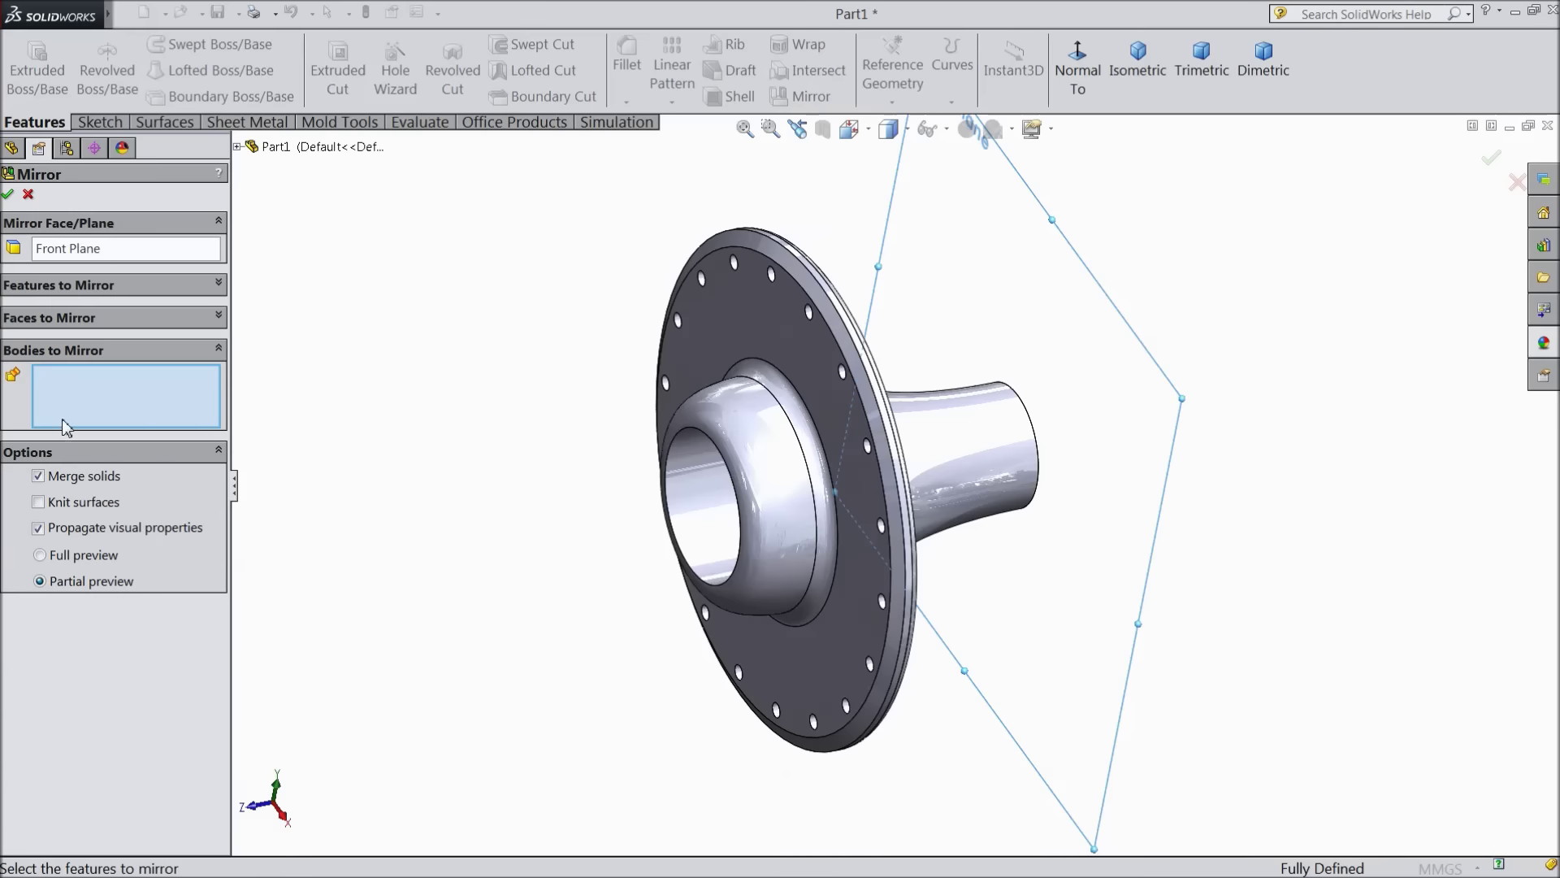
click(778, 495)
key(f)
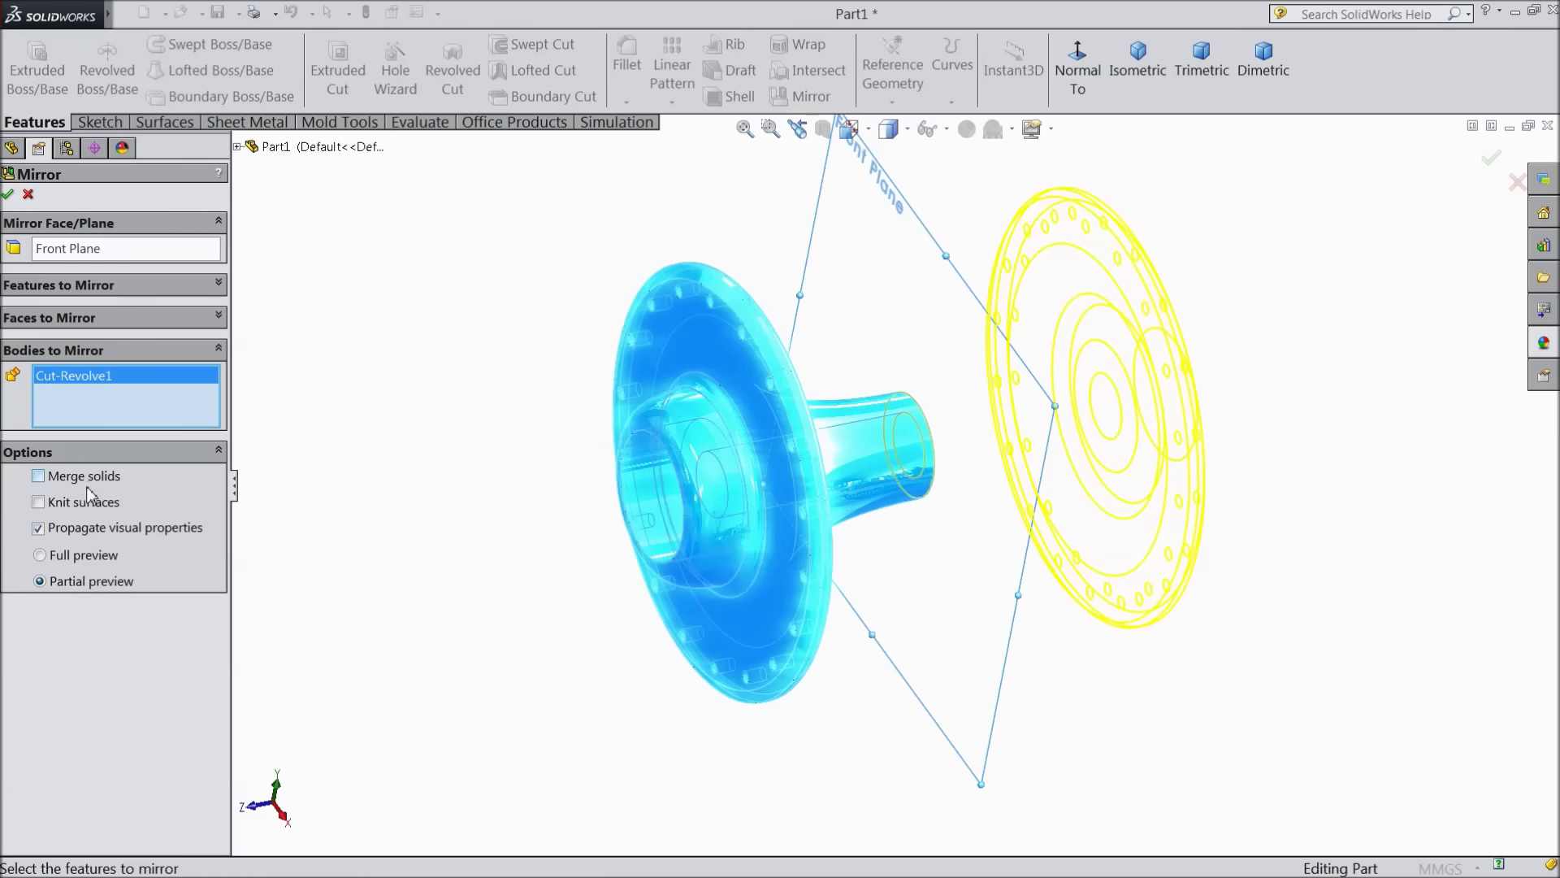
click(8, 194)
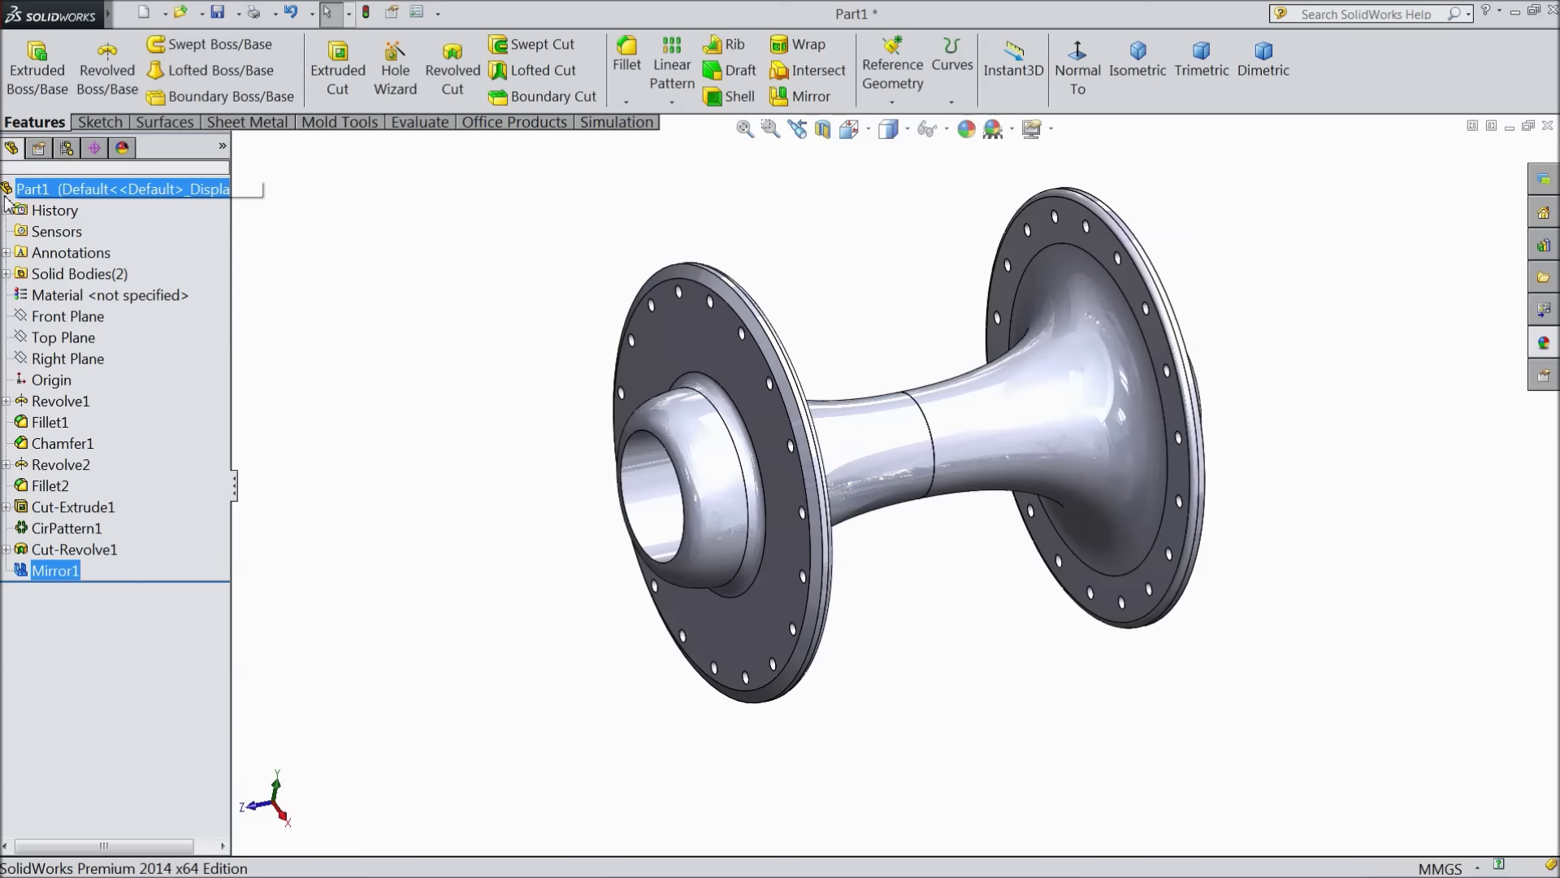
middle_drag(498, 435, 535, 365)
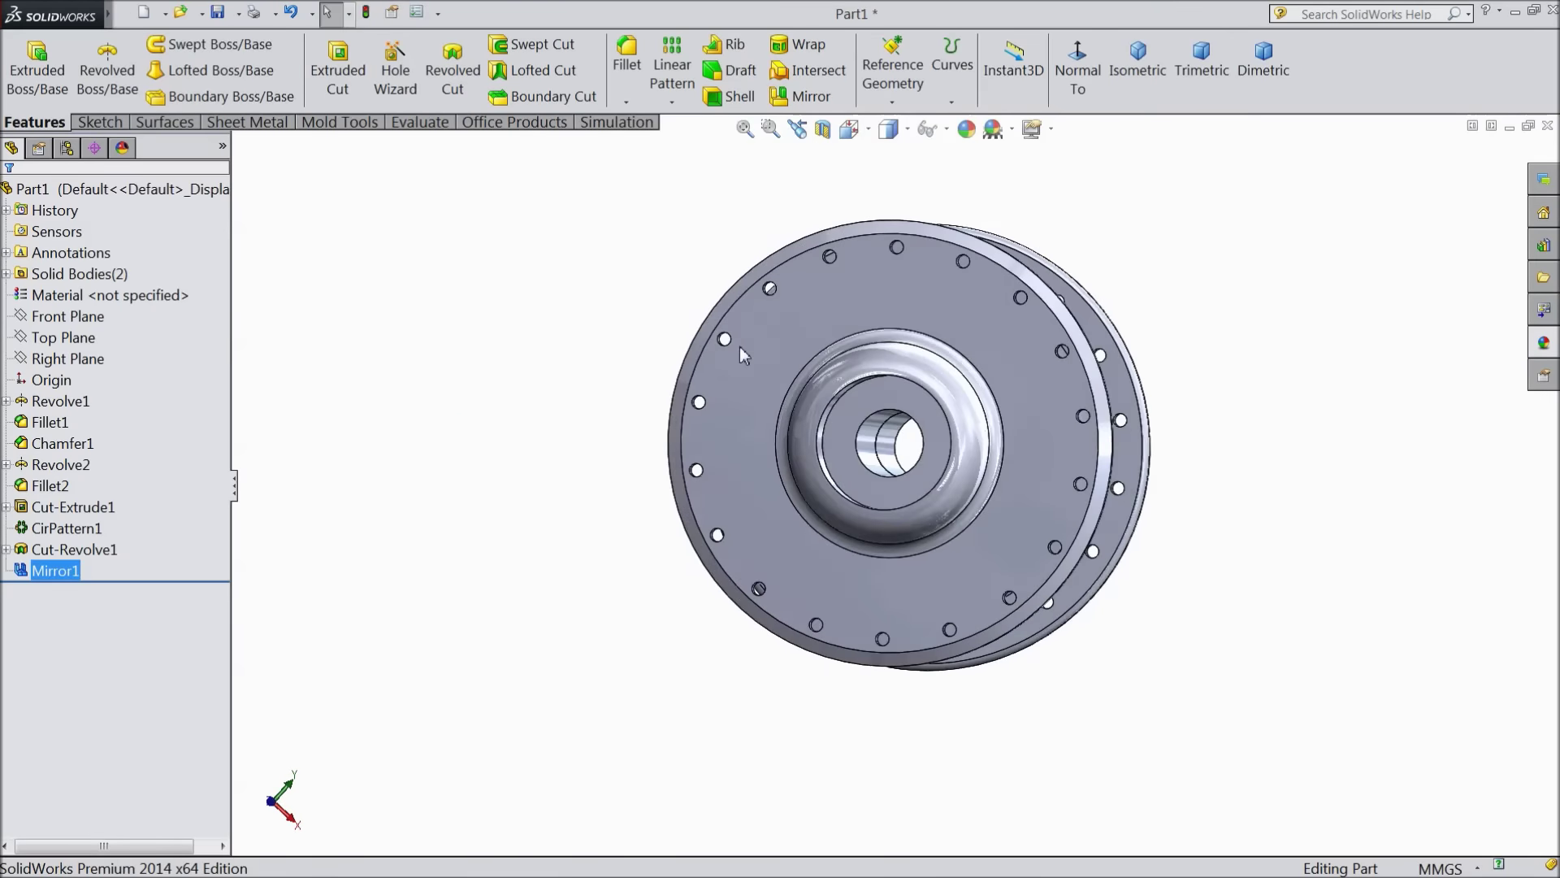
click(953, 295)
click(1064, 99)
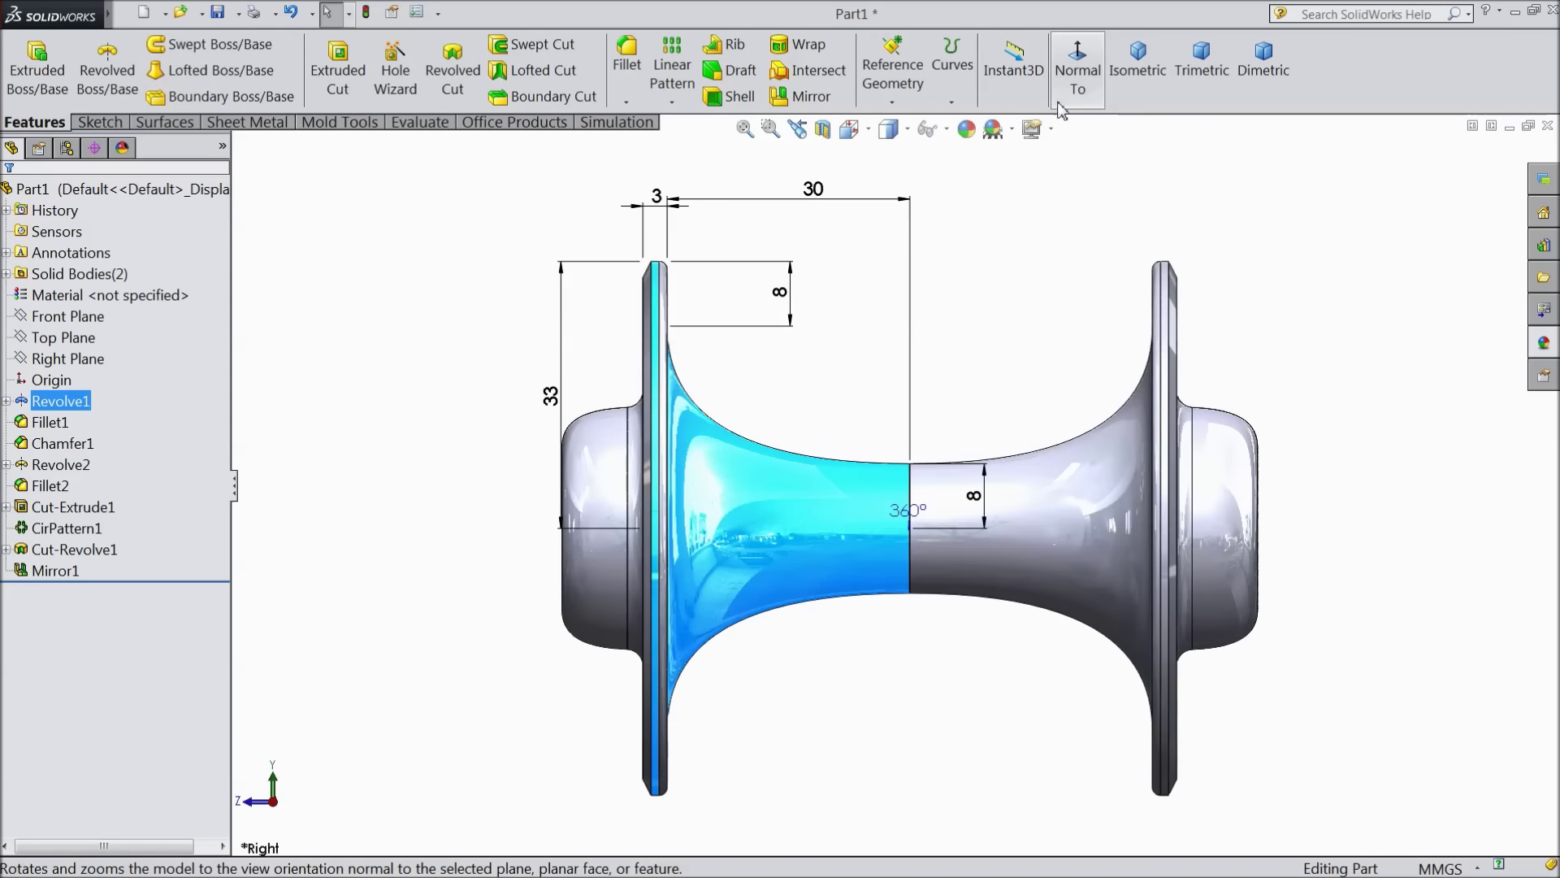
click(484, 350)
middle_drag(466, 398, 512, 481)
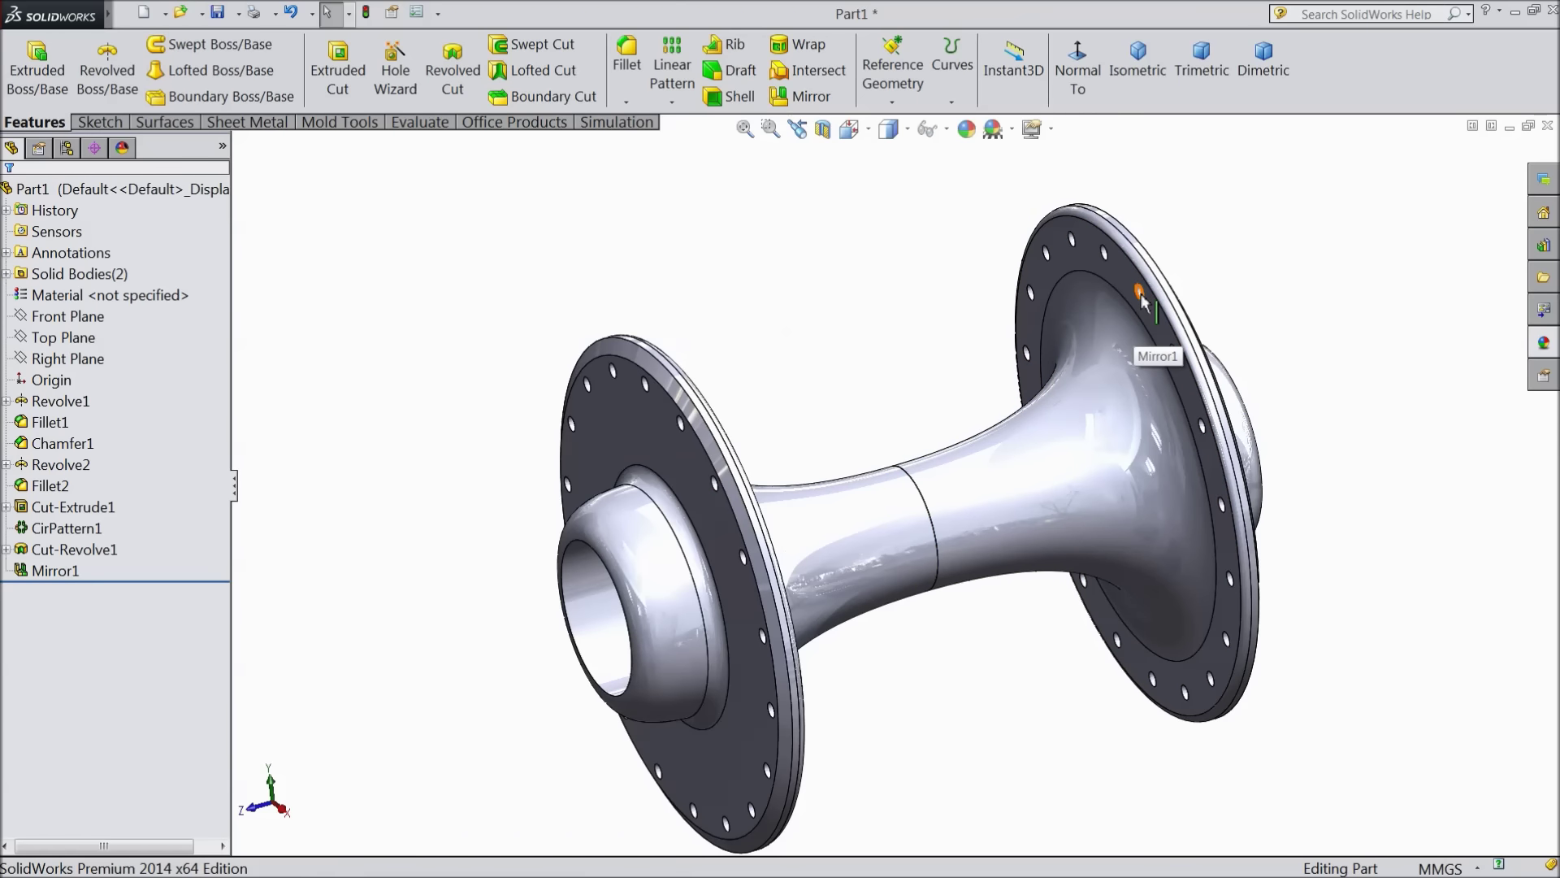
key(f)
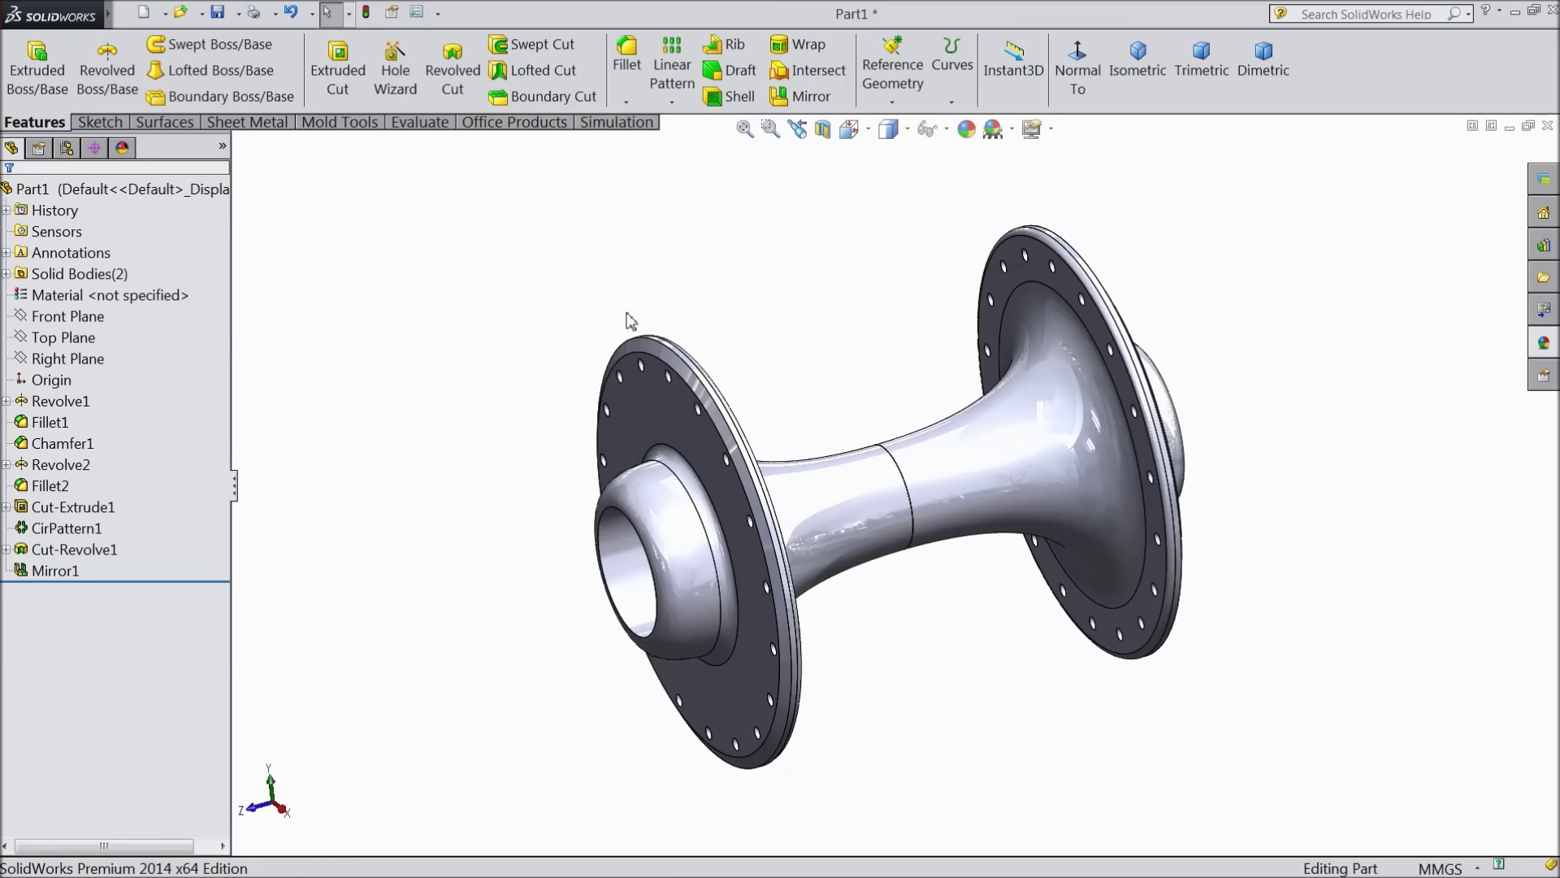
mouse_move(61, 15)
click(247, 14)
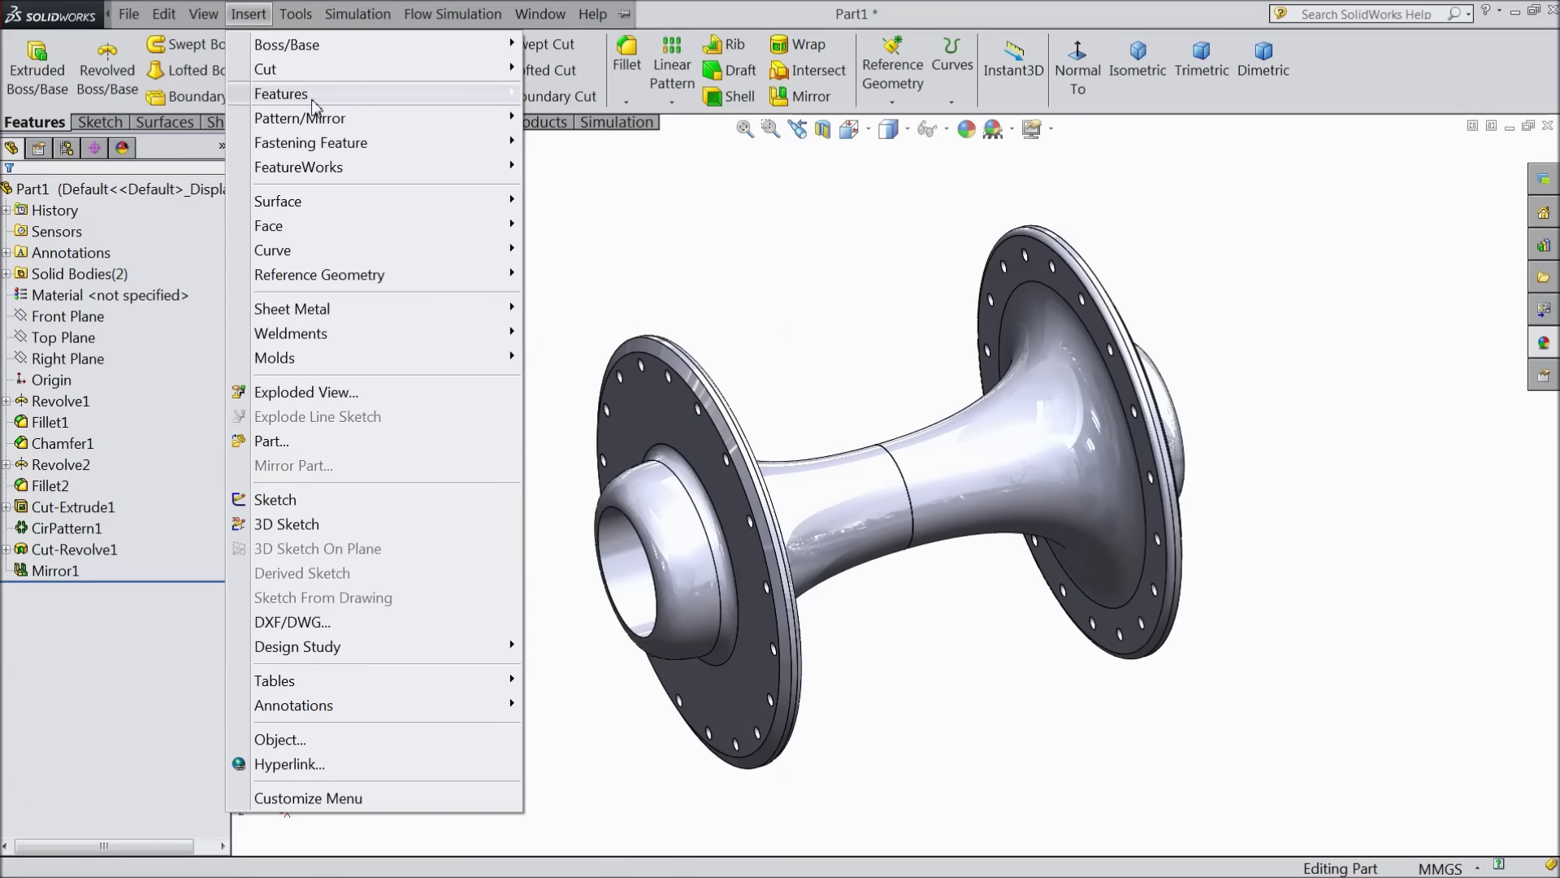
mouse_move(320, 102)
key(Escape)
key(Escape)
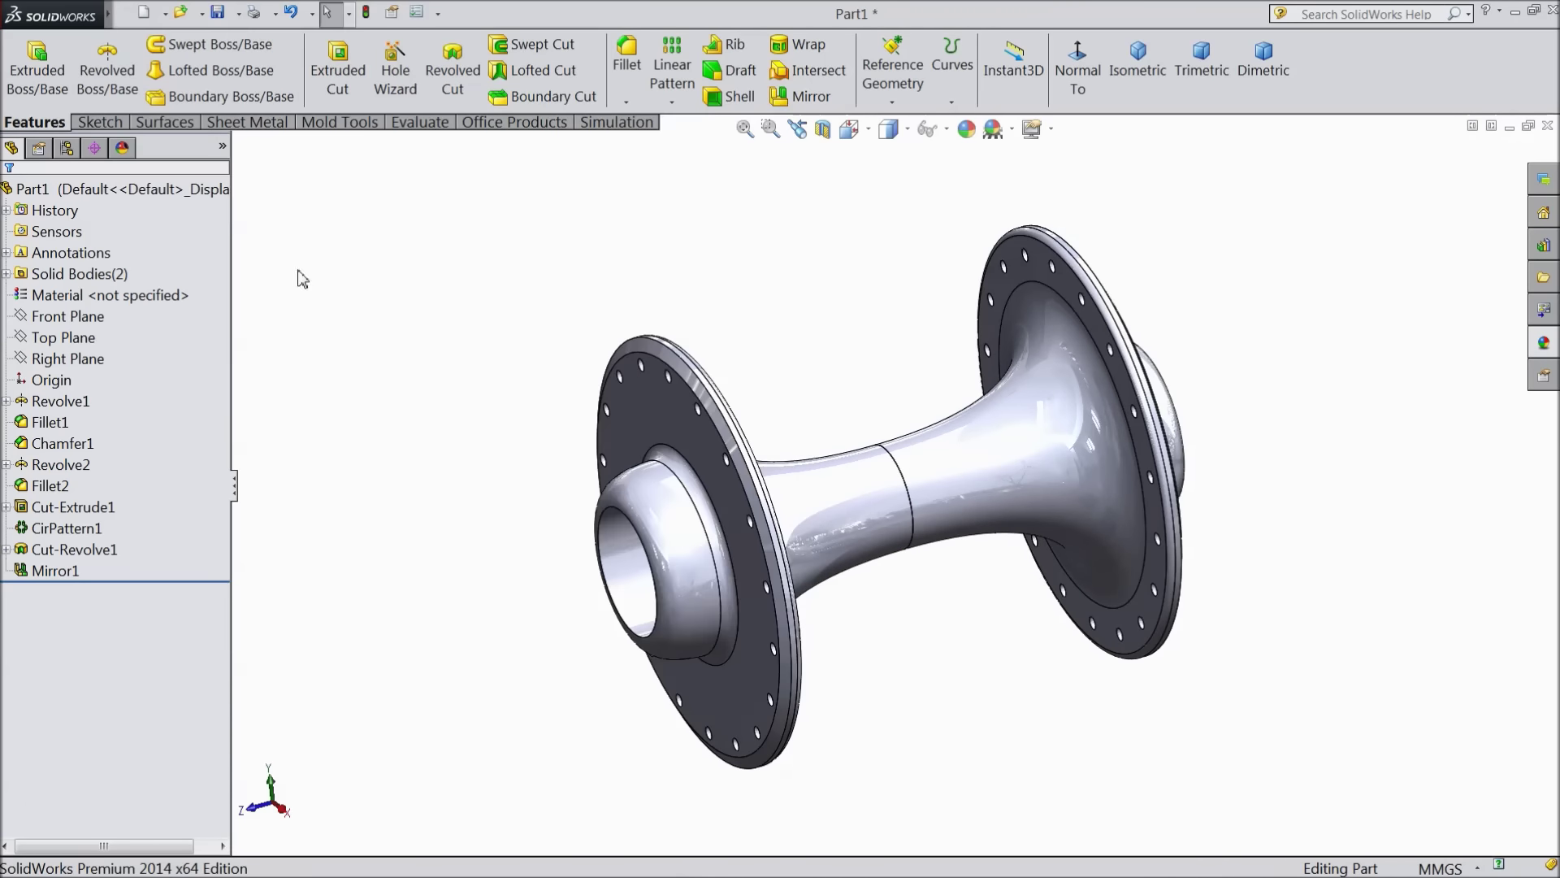
click(63, 337)
ctrl+click(68, 358)
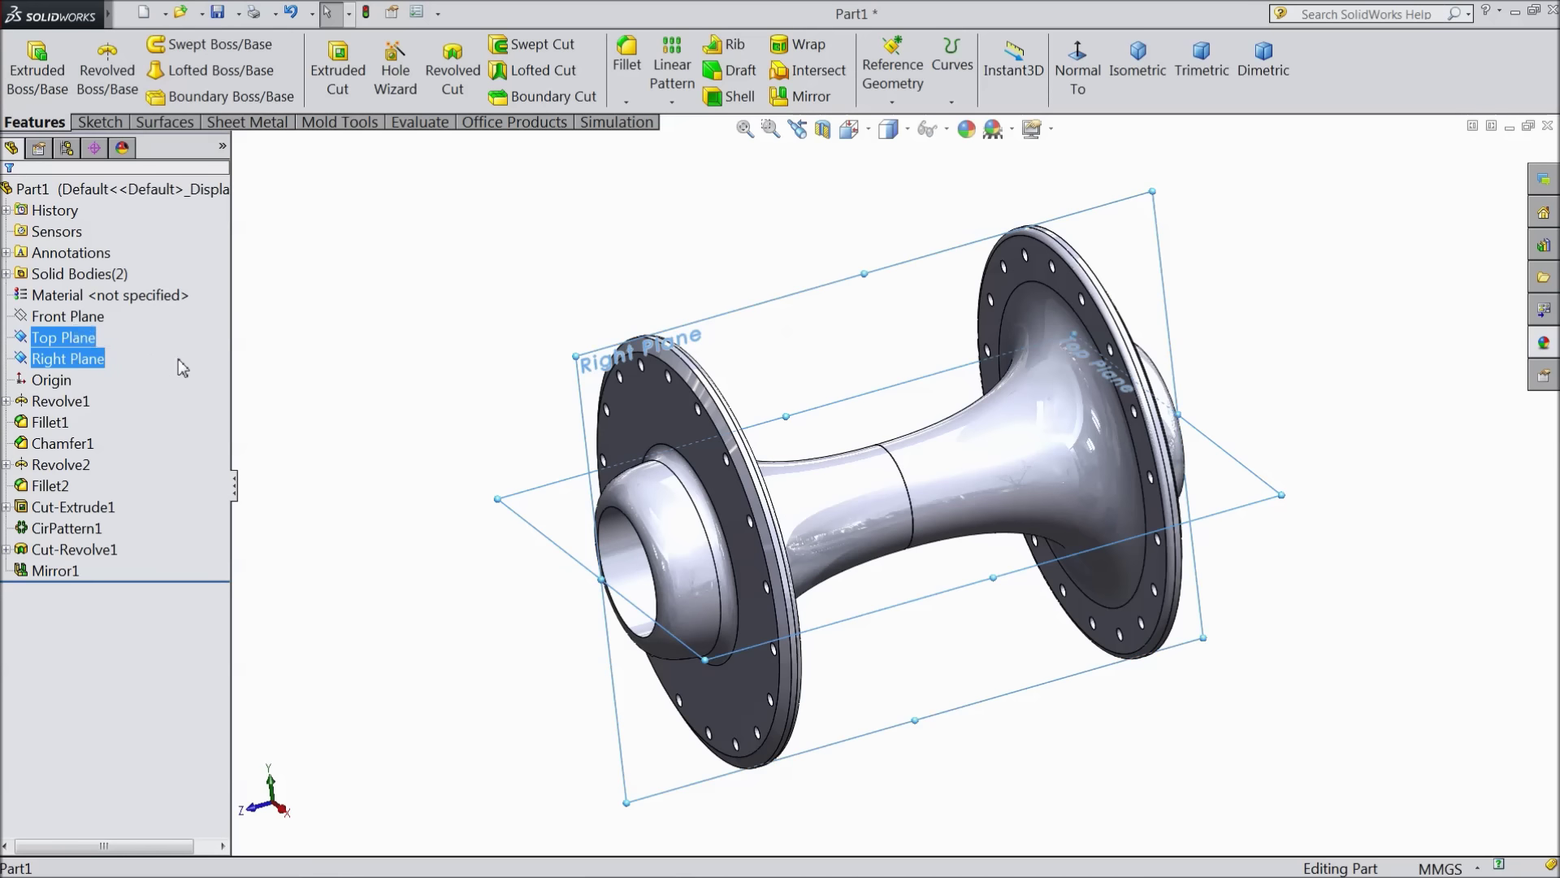
Create Axis1 where the Top and Right planes intersect, through the spool's centre
click(893, 102)
click(902, 152)
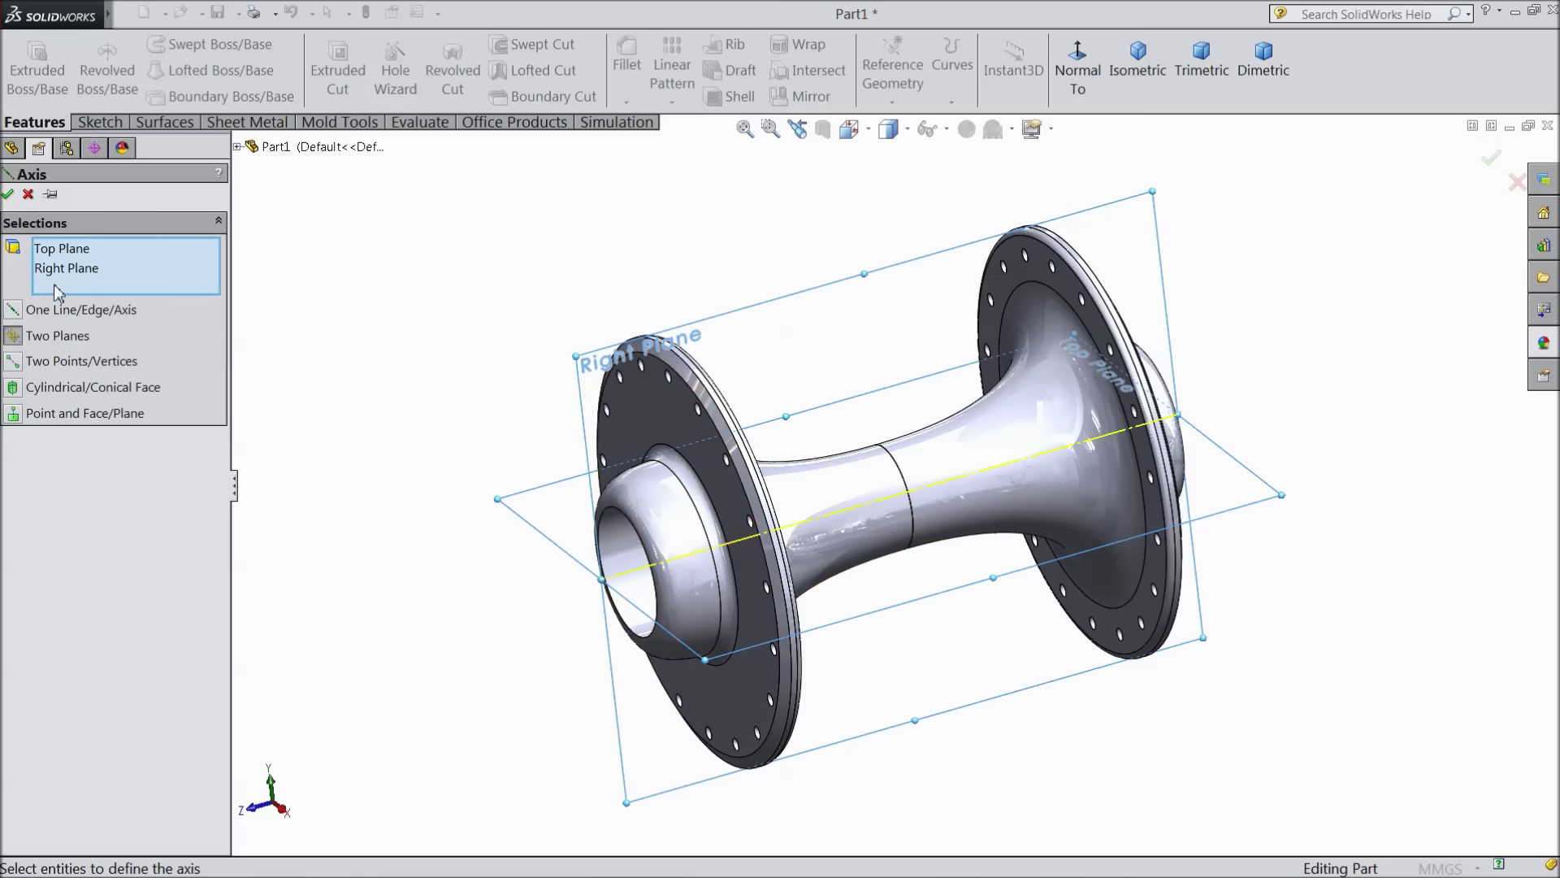
click(9, 194)
middle_drag(391, 320, 415, 341)
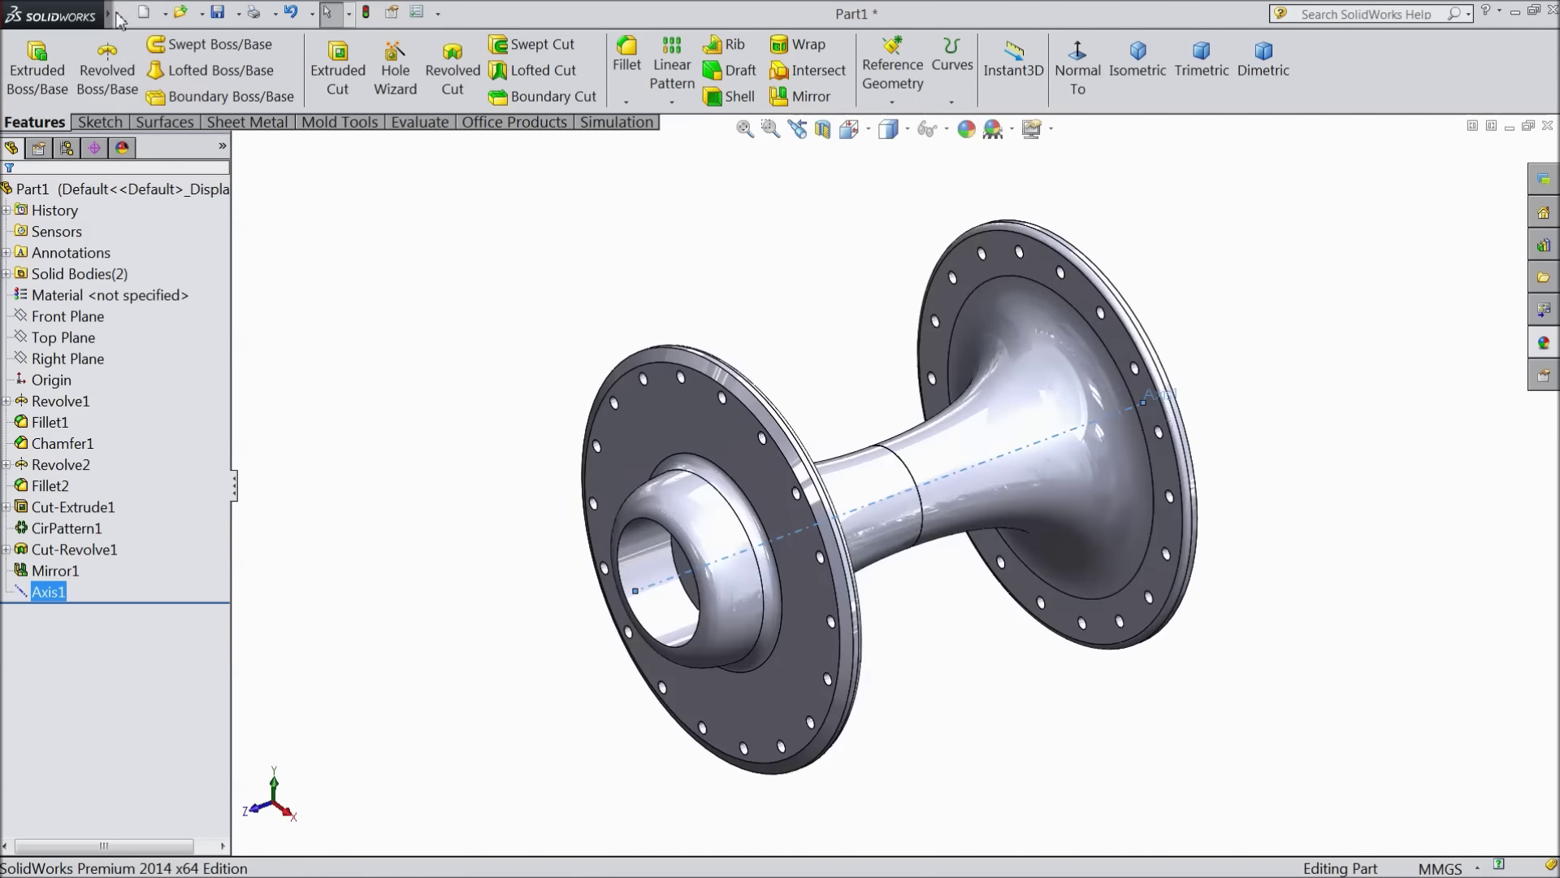
Start the Move/Copy Body command from Insert > Features
click(164, 14)
mouse_move(241, 20)
mouse_move(319, 96)
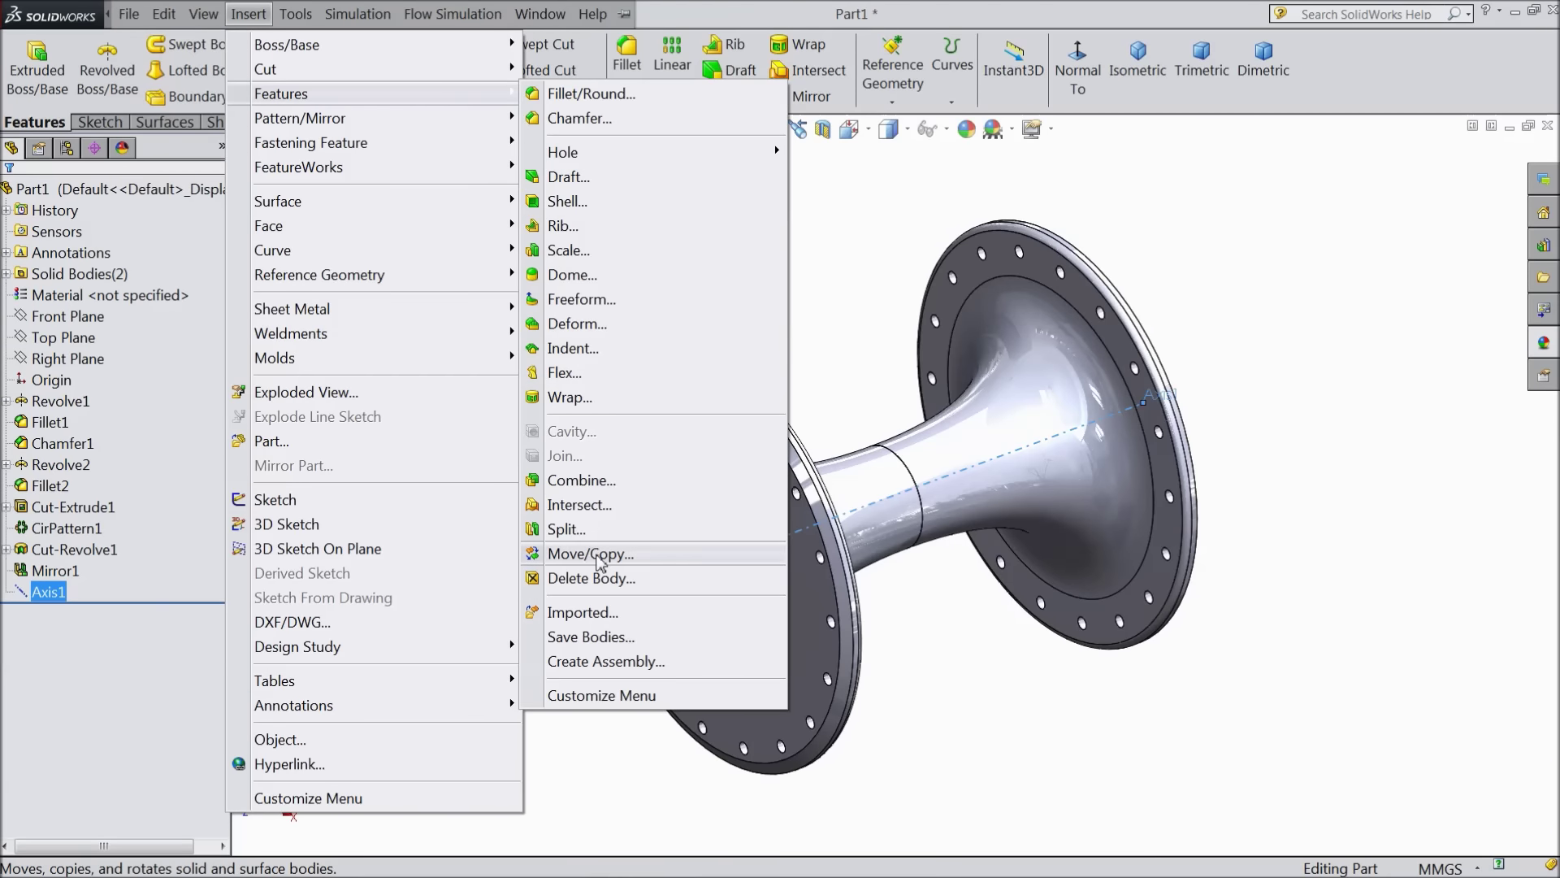
click(592, 554)
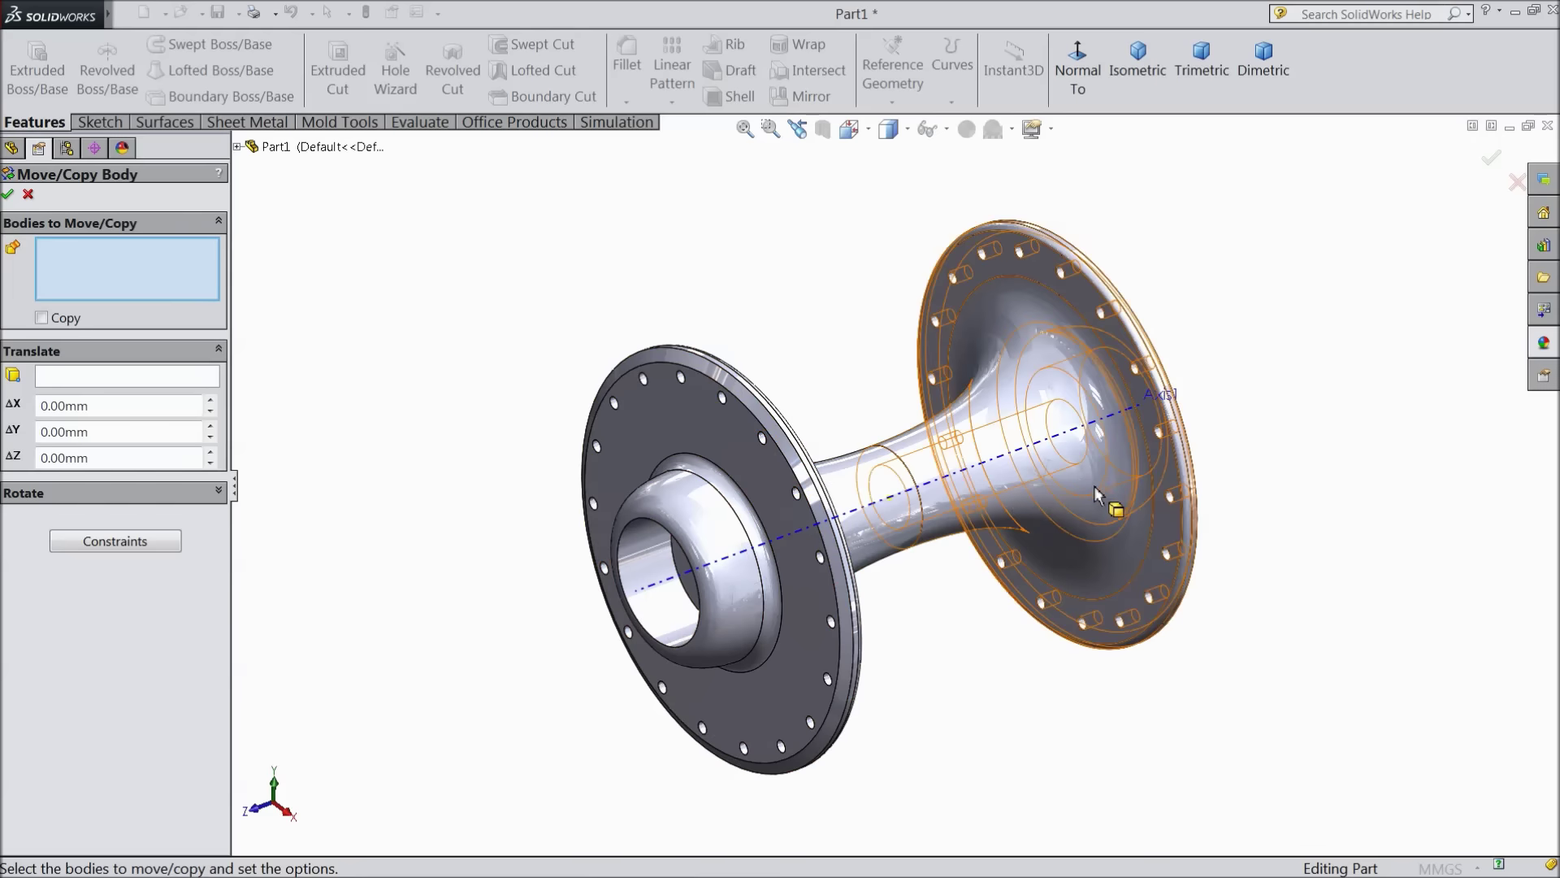
Rotate the mirrored right flange body 10° about Axis1 using Move/Copy Body
click(1086, 417)
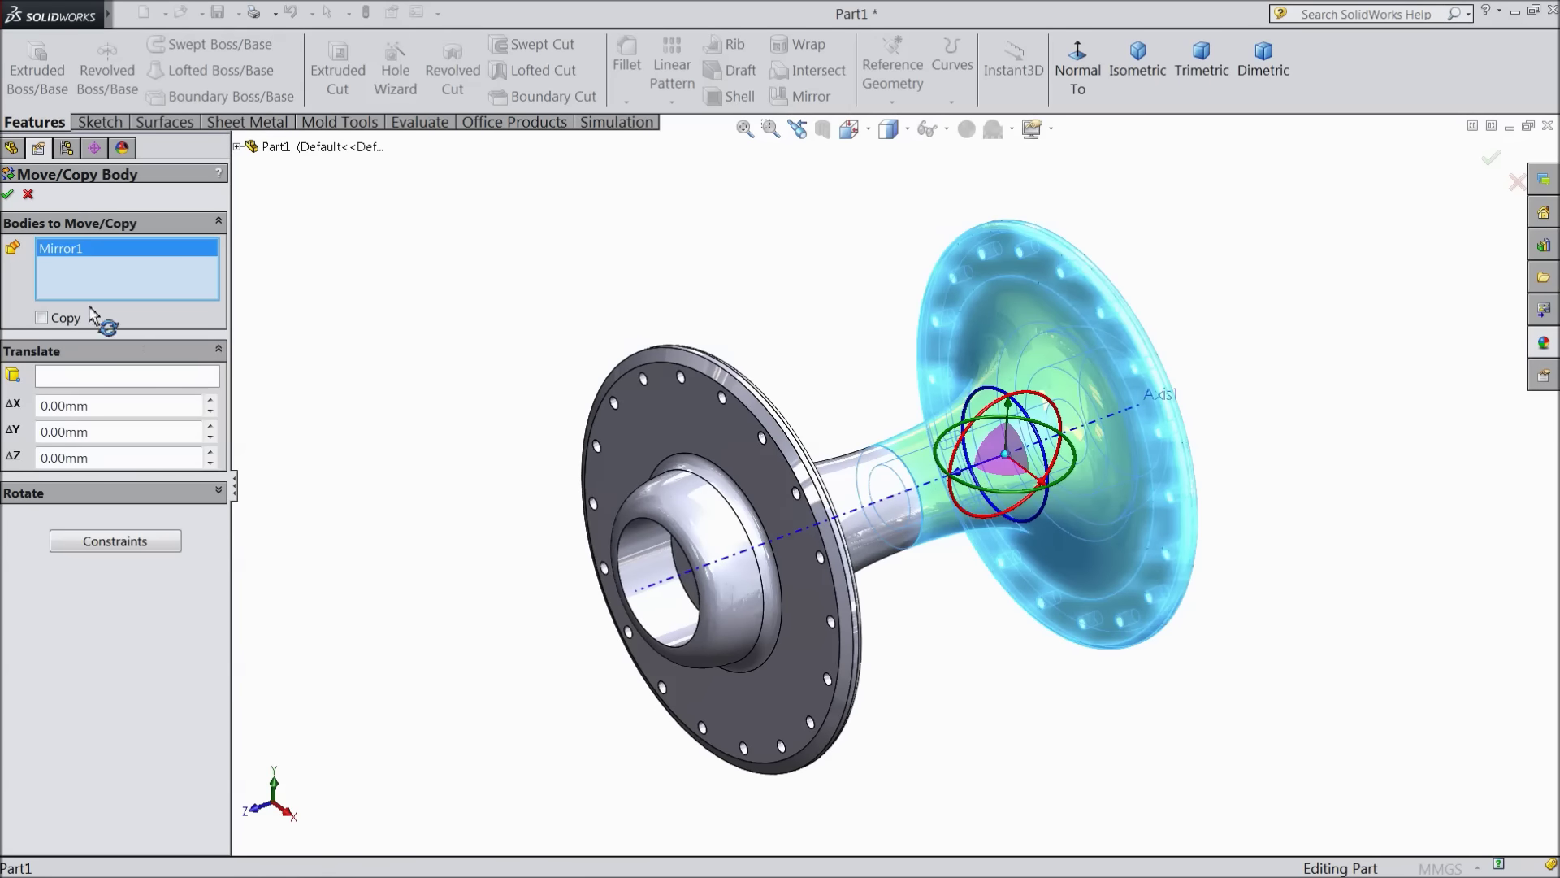
click(220, 492)
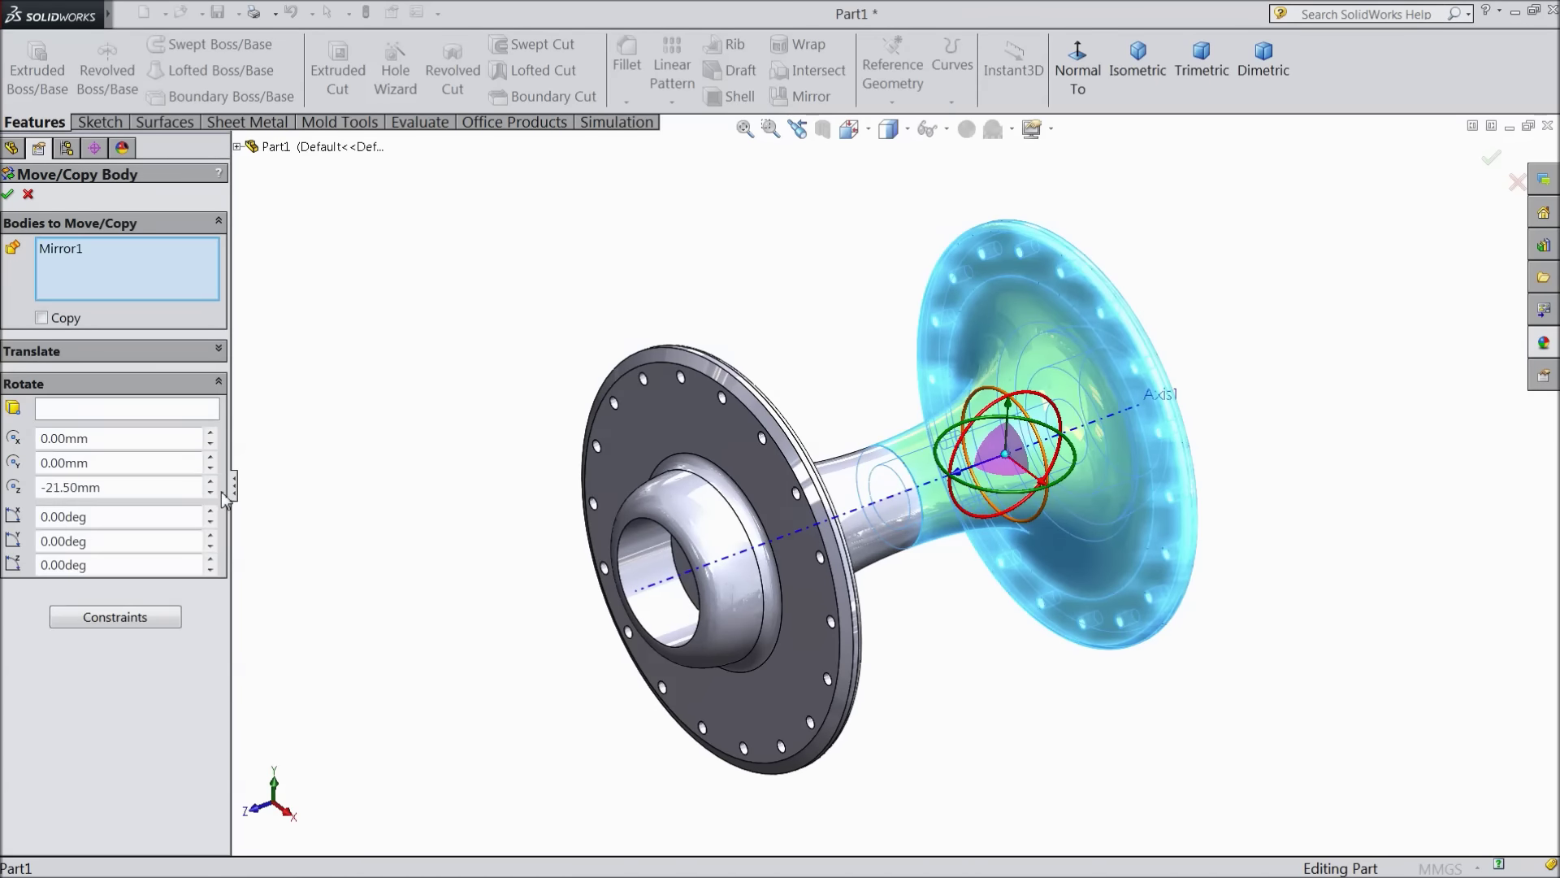
click(86, 418)
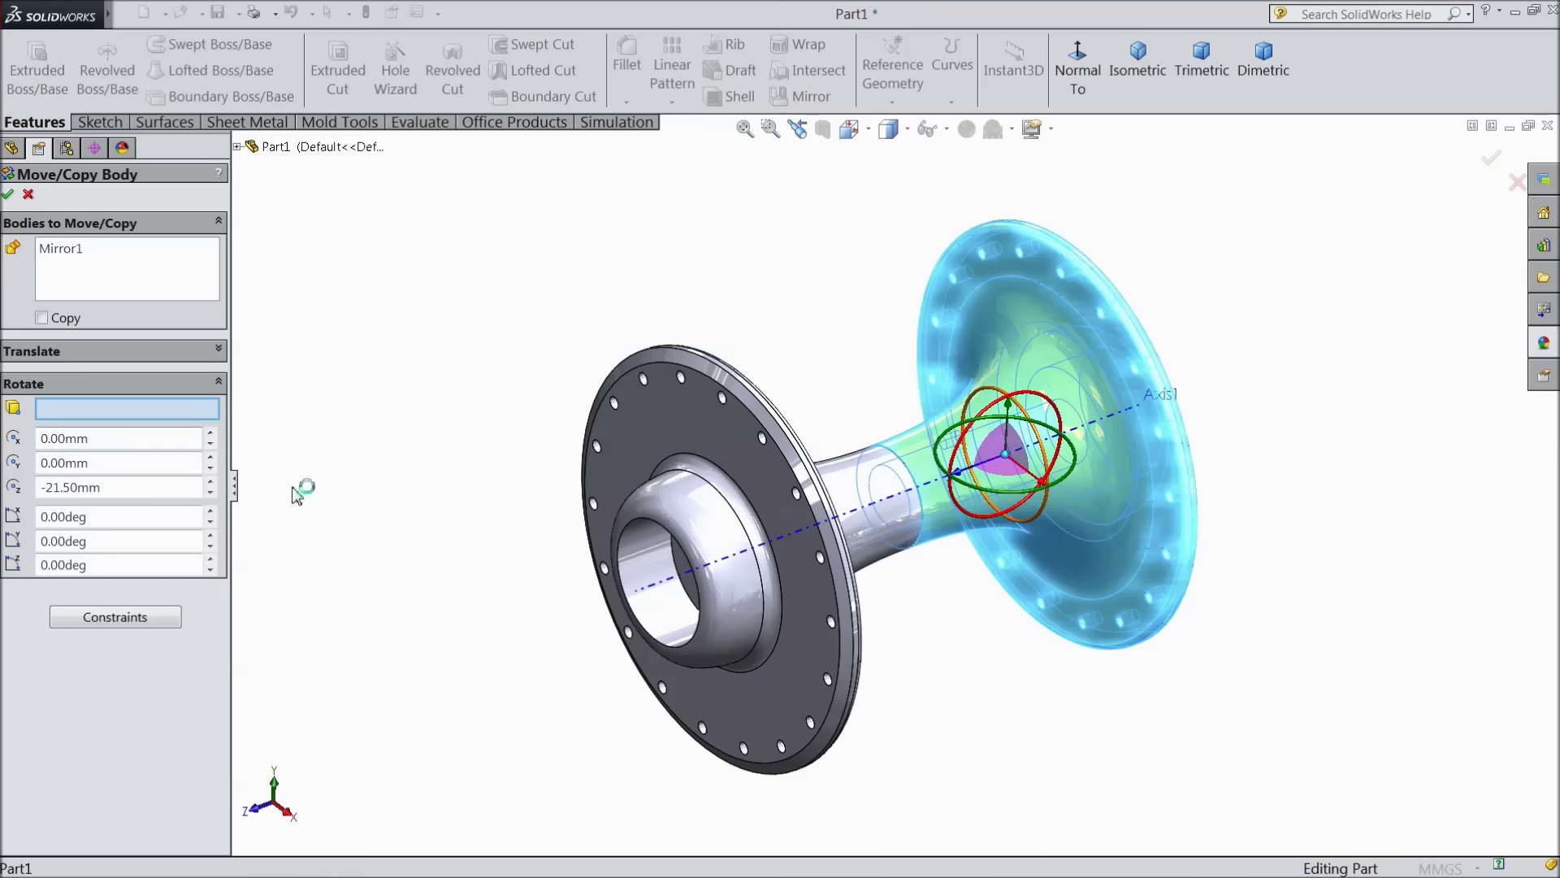
click(652, 595)
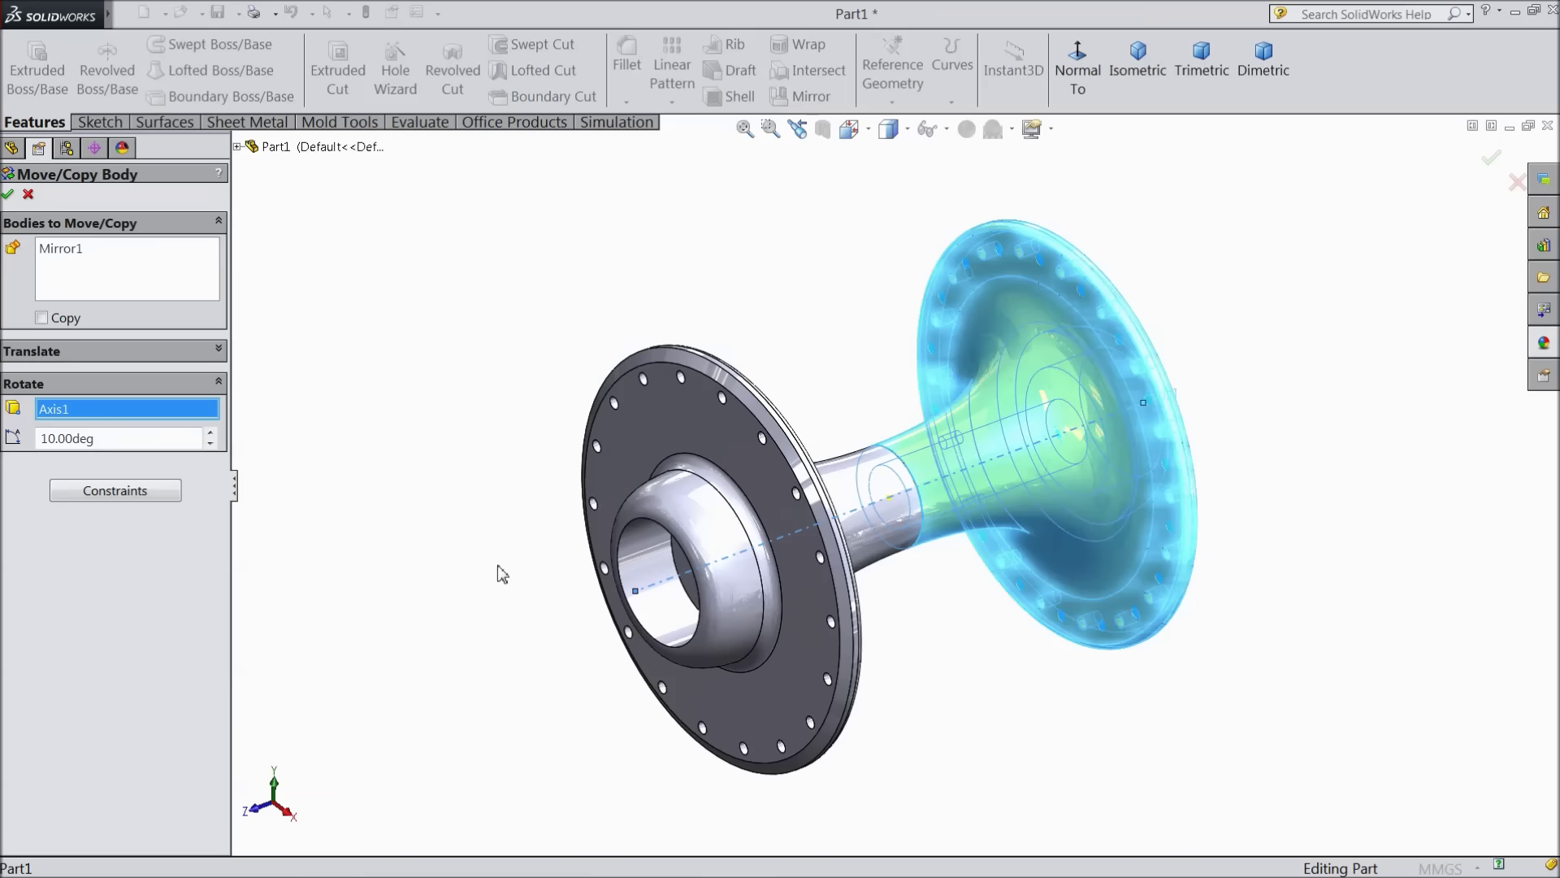
middle_drag(478, 556, 487, 550)
scroll(1150, 506, down, 3)
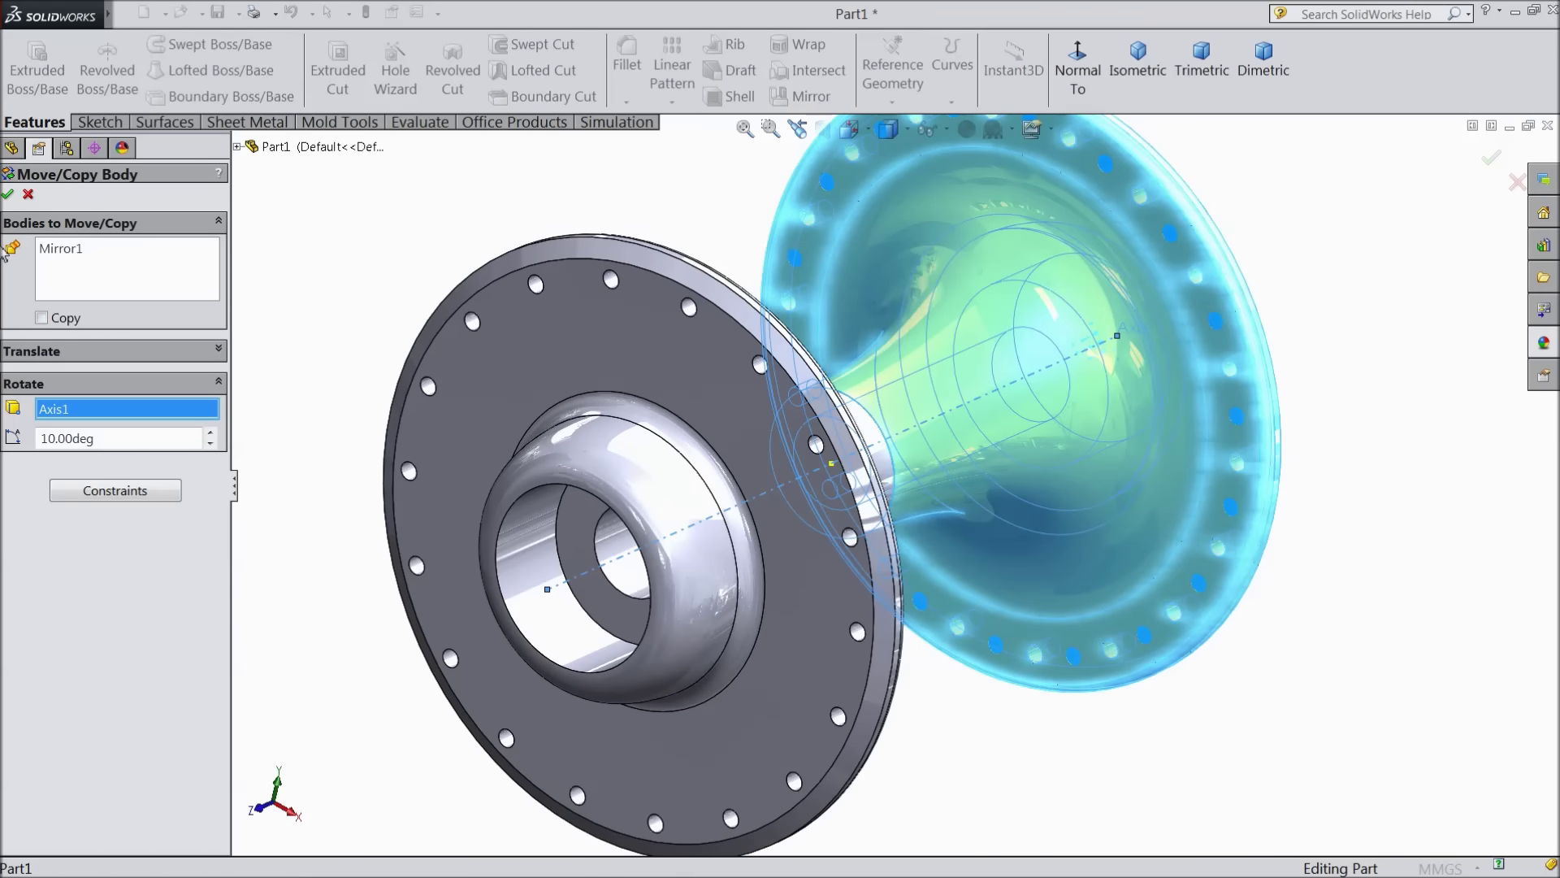
click(8, 195)
scroll(704, 284, up, 3)
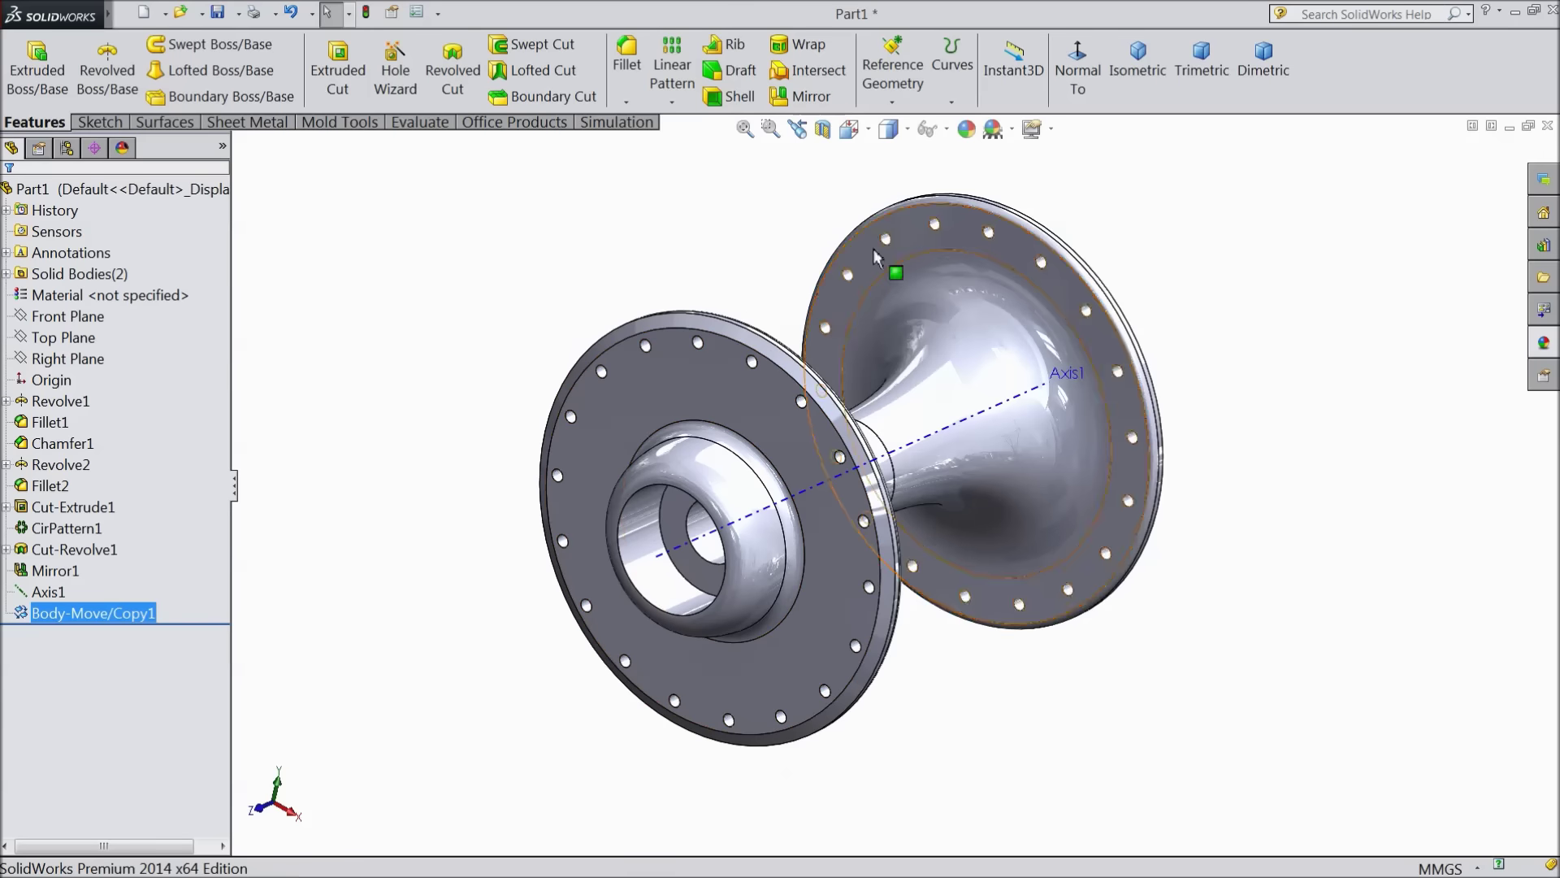
View the flange from the front with hidden edges shown to compare bolt hole positions
click(870, 130)
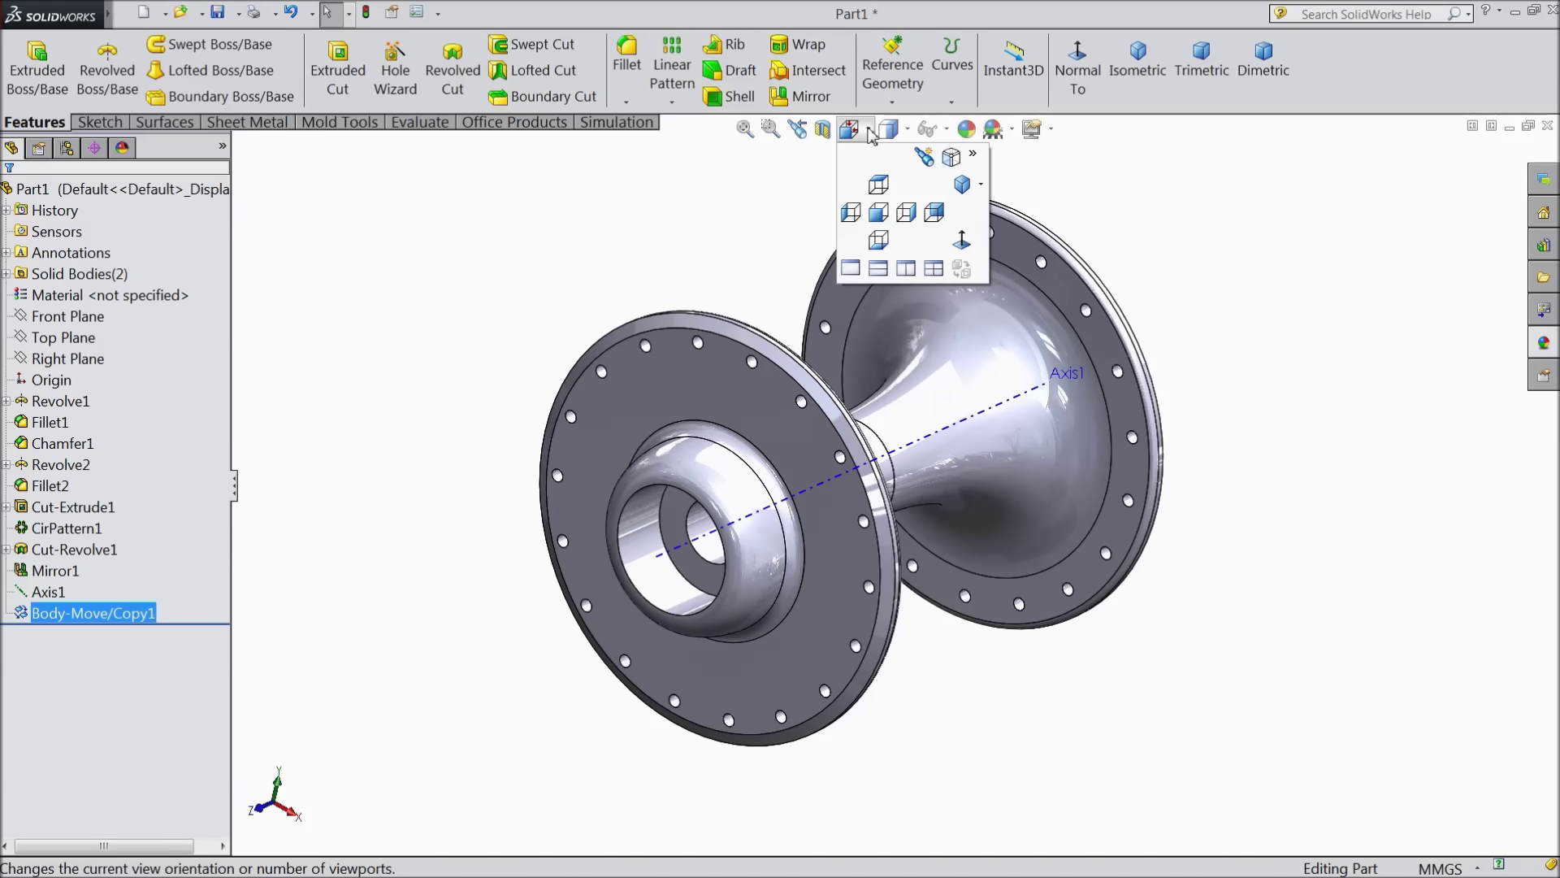
click(873, 217)
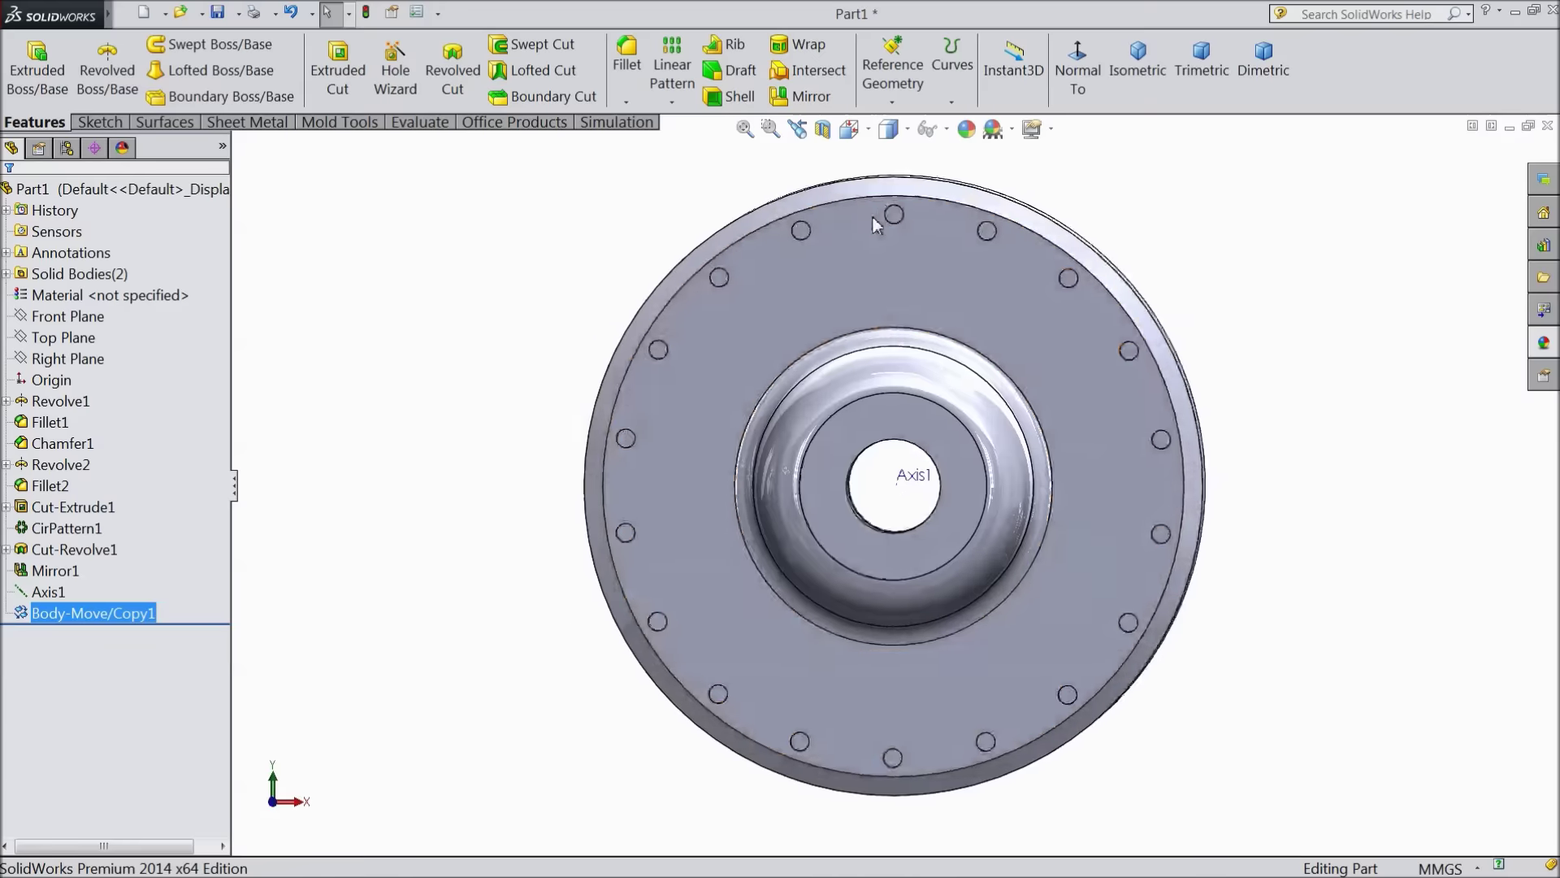
click(910, 129)
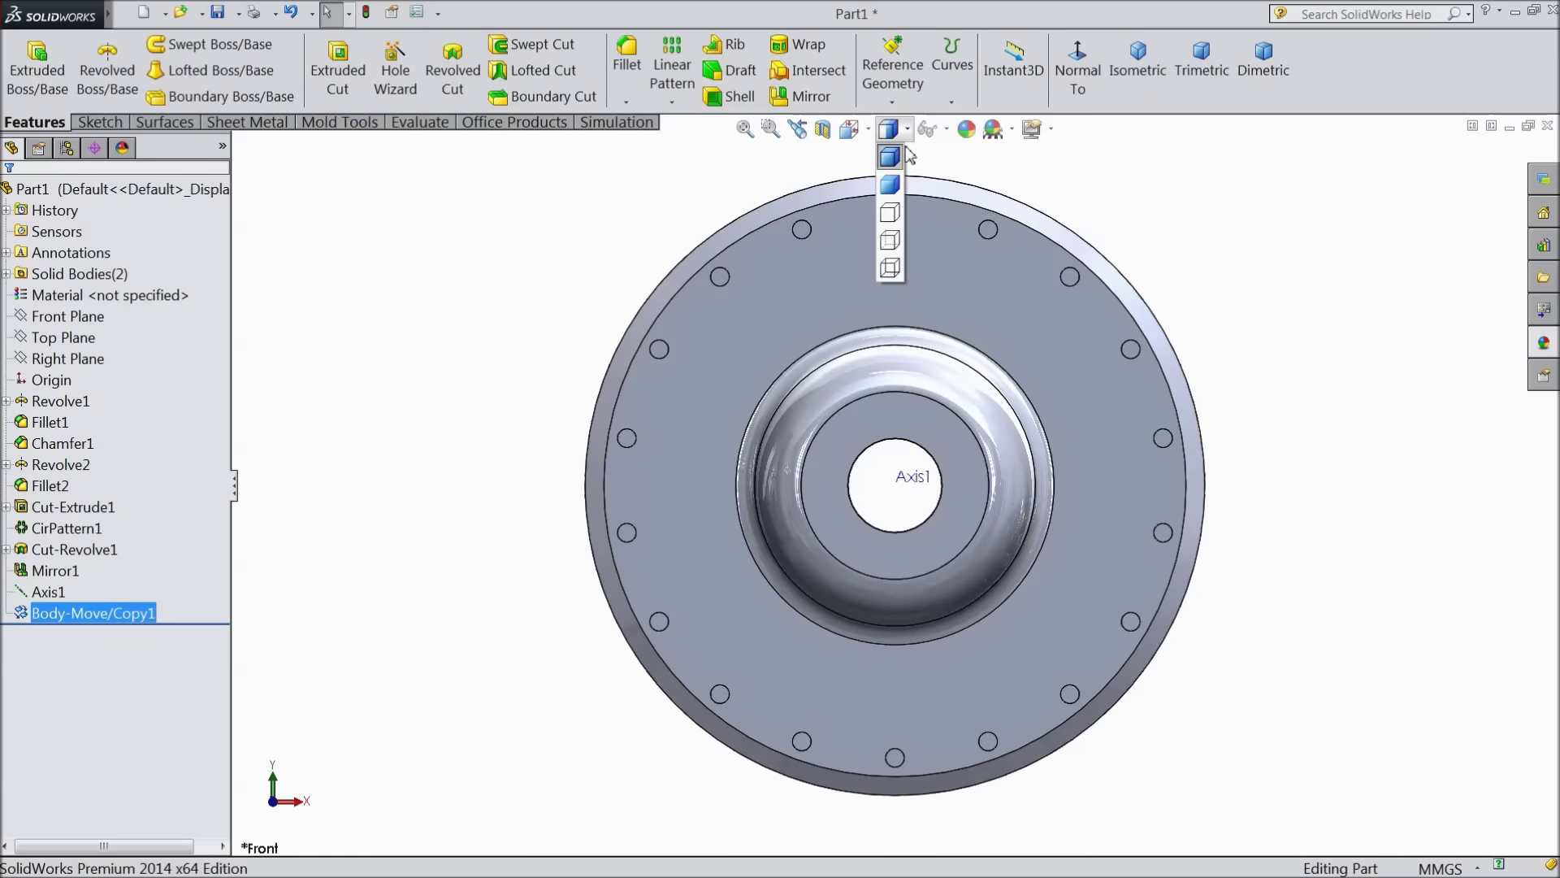
click(890, 242)
scroll(805, 275, down, 3)
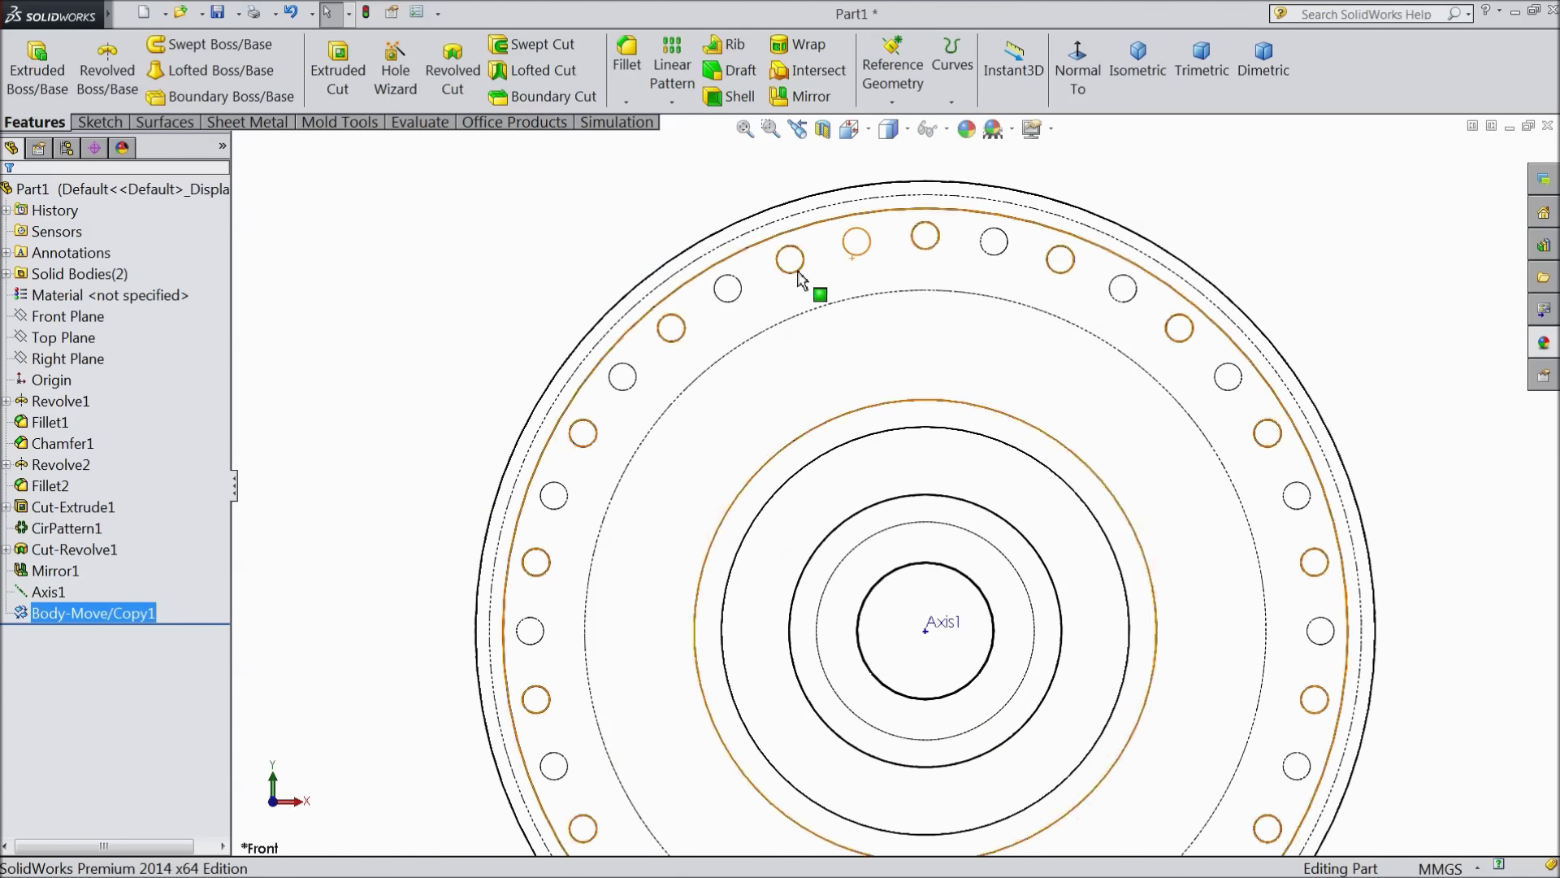
scroll(934, 244, up, 2)
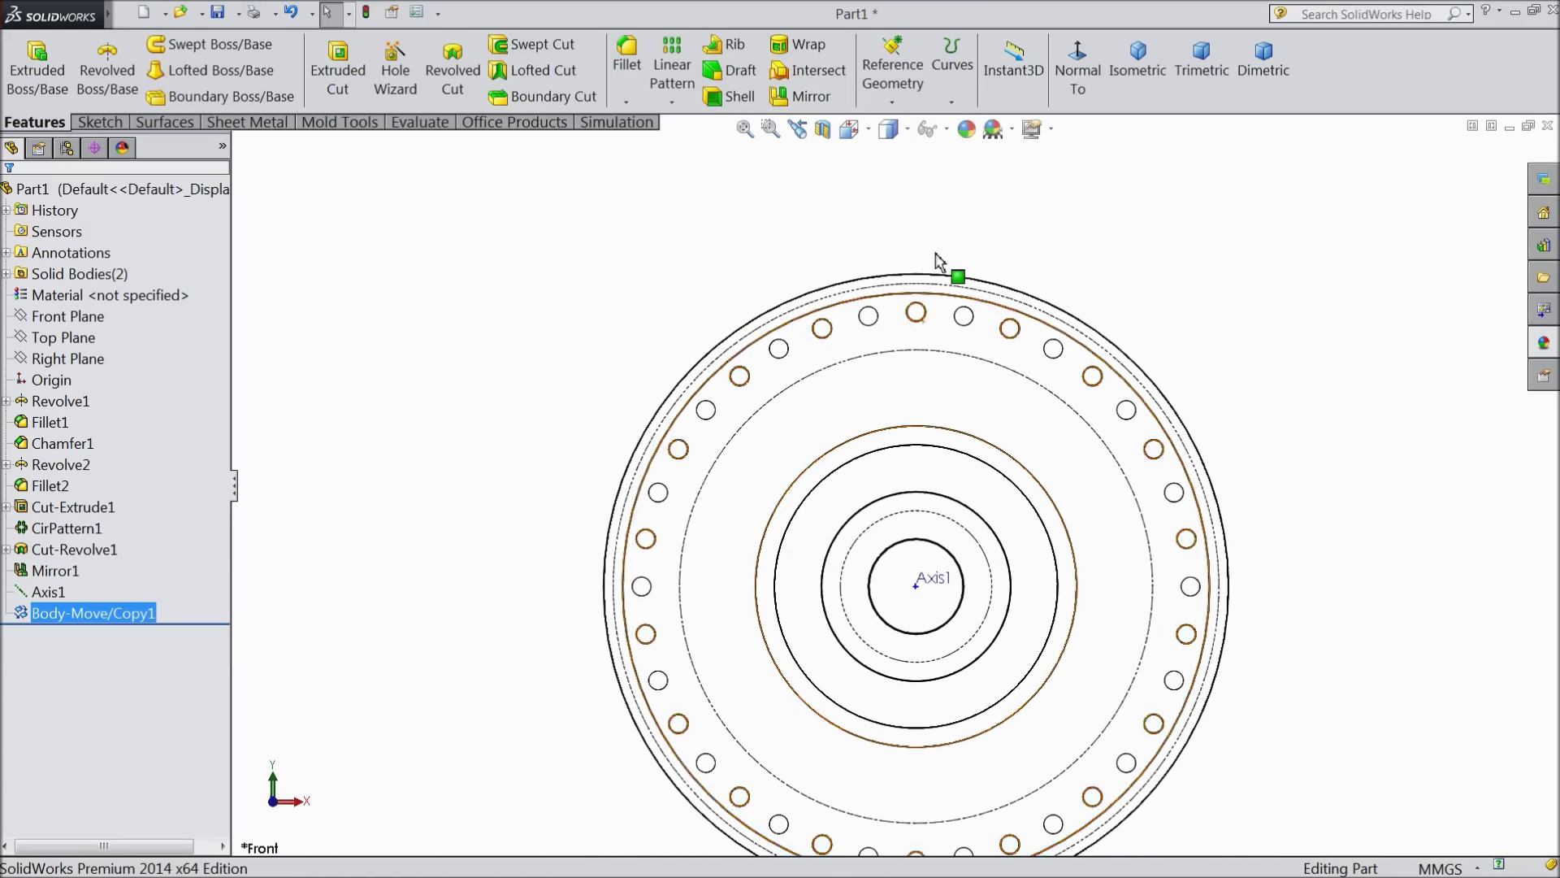
scroll(942, 329, down, 2)
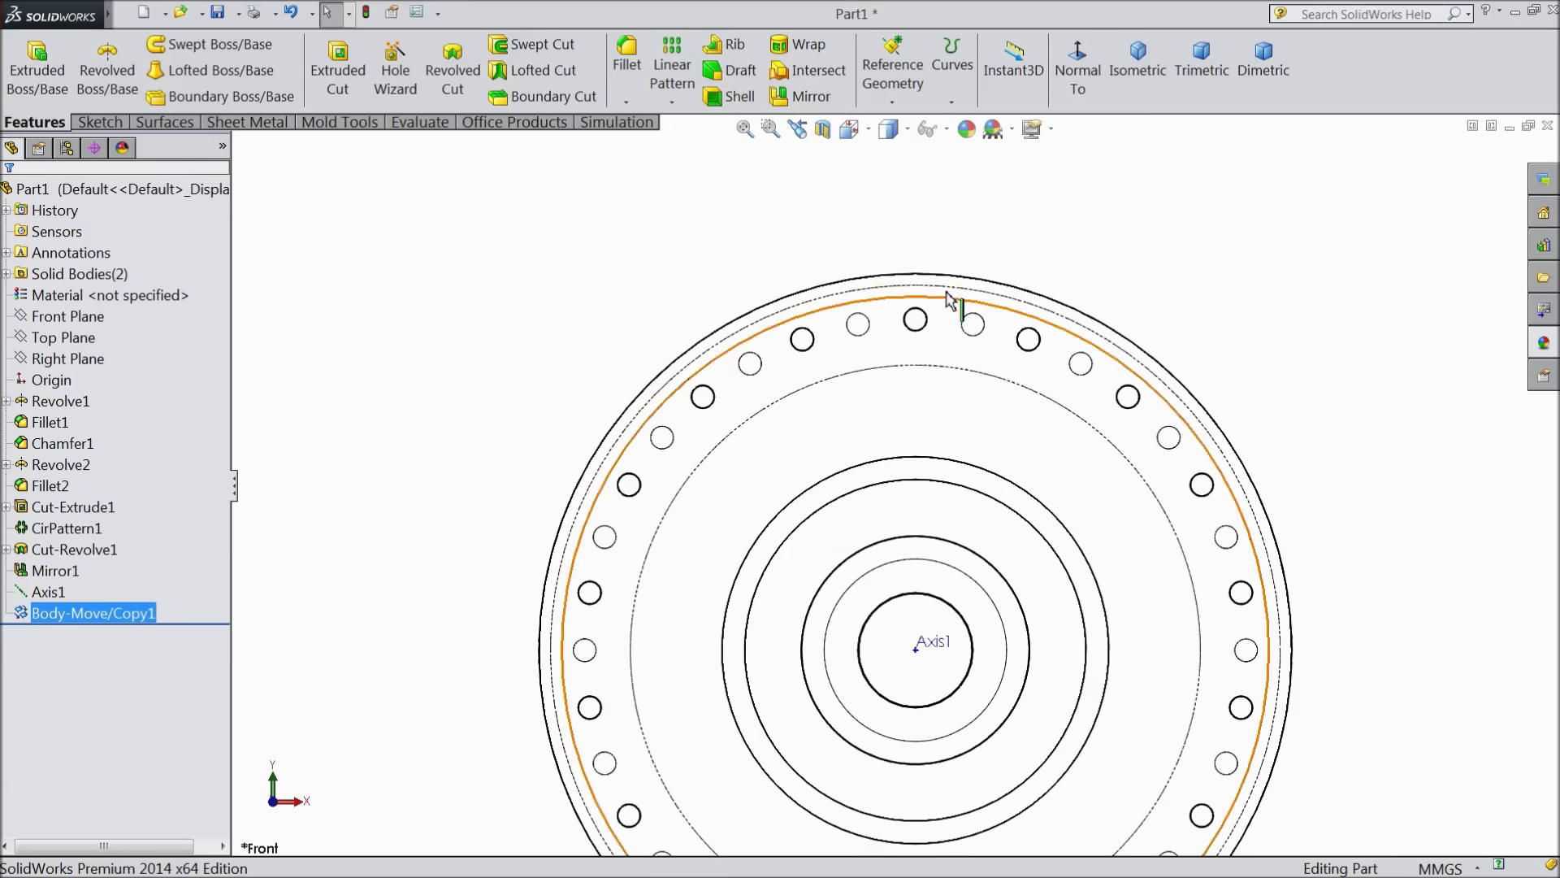
Switch to Shaded With Edges and orbit into a 3-D view of both flanges
click(890, 129)
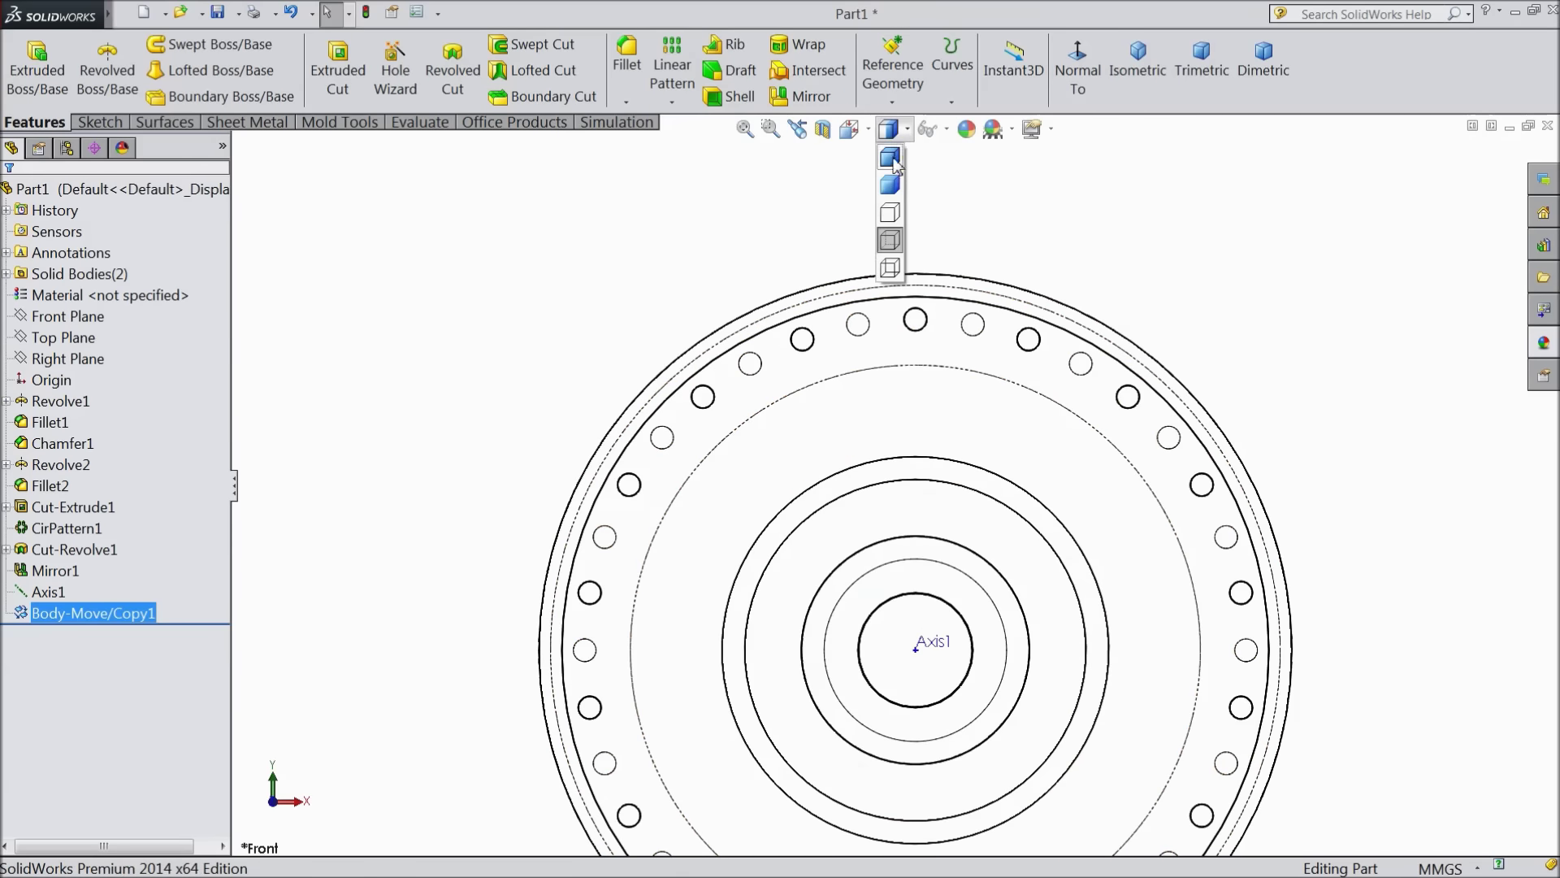
click(893, 161)
scroll(885, 260, up, 4)
scroll(1049, 325, up, 2)
middle_drag(1073, 348, 975, 480)
scroll(950, 569, down, 3)
scroll(894, 540, down, 1)
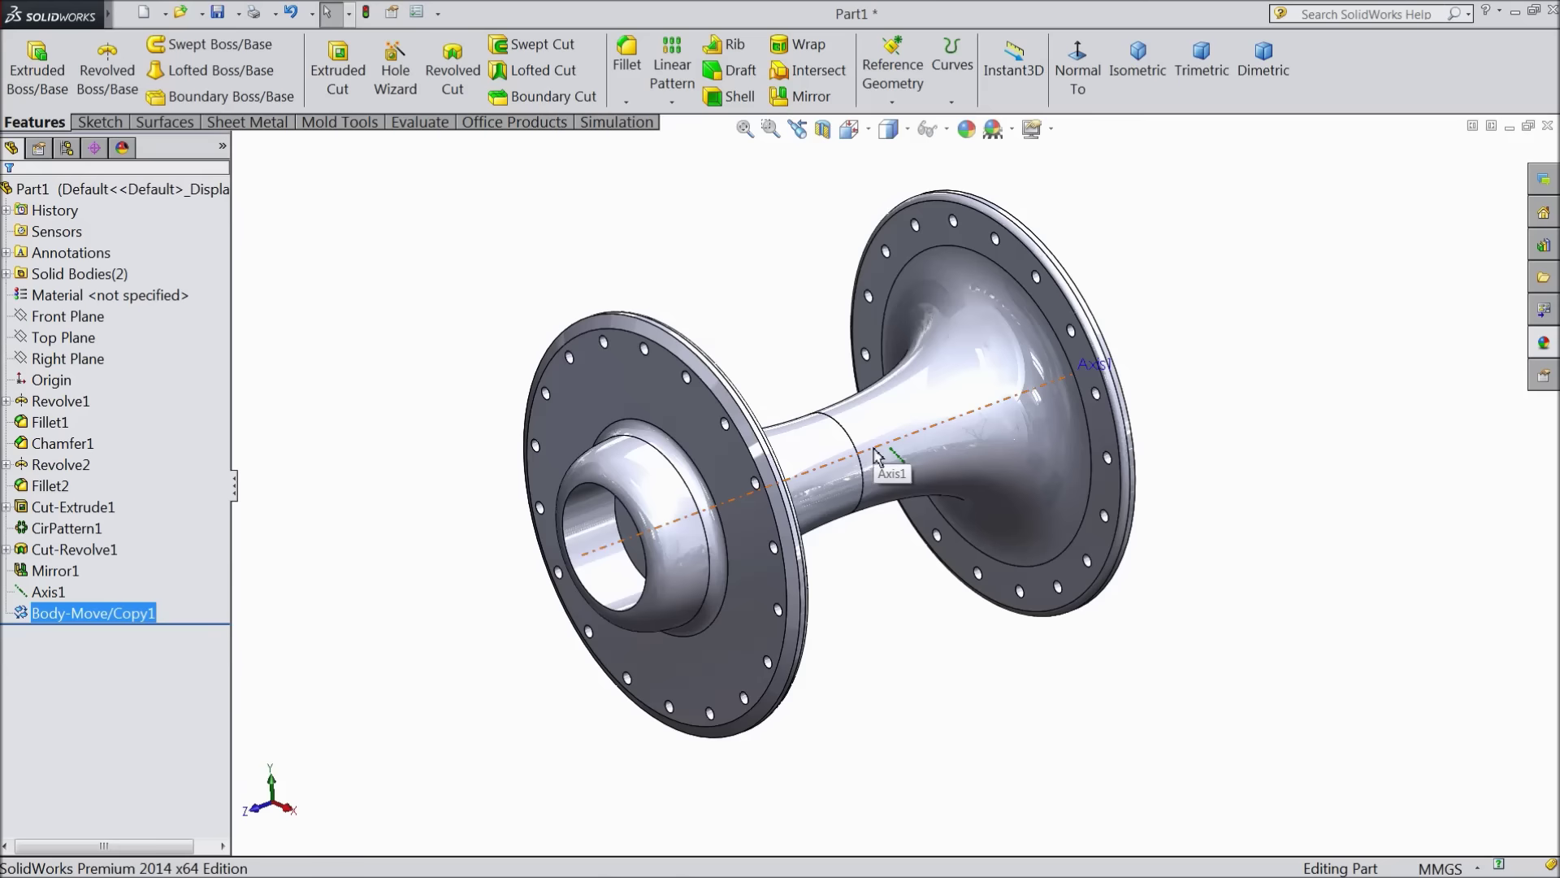
Hide Axis1 and Combine (Add) the Body-Move/Copy1 and Cut-Revolve1 bodies into one
click(597, 559)
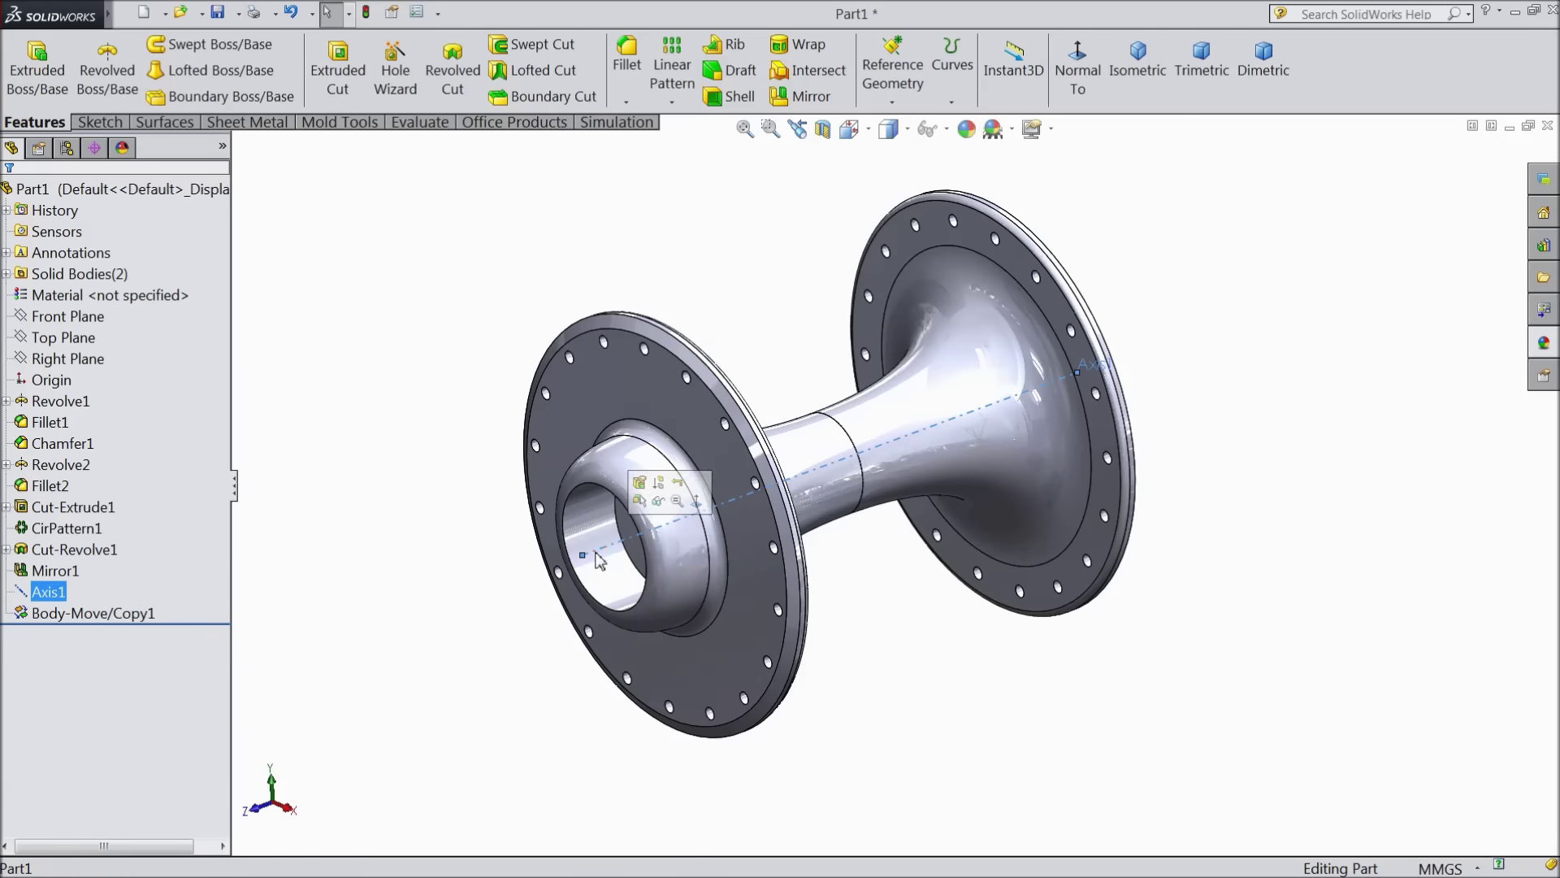
click(660, 508)
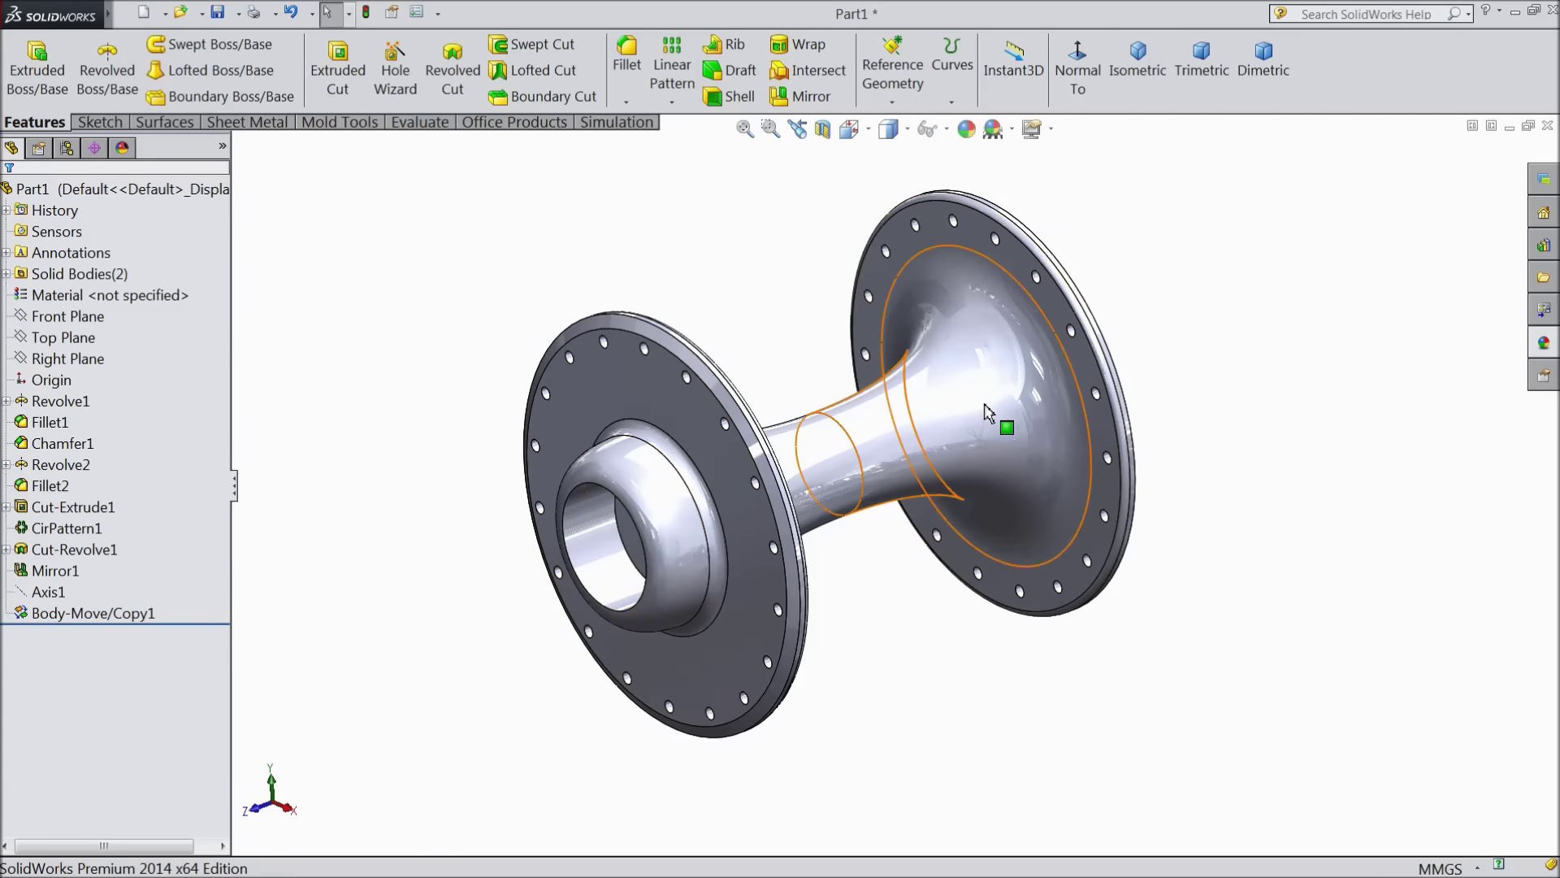
click(204, 14)
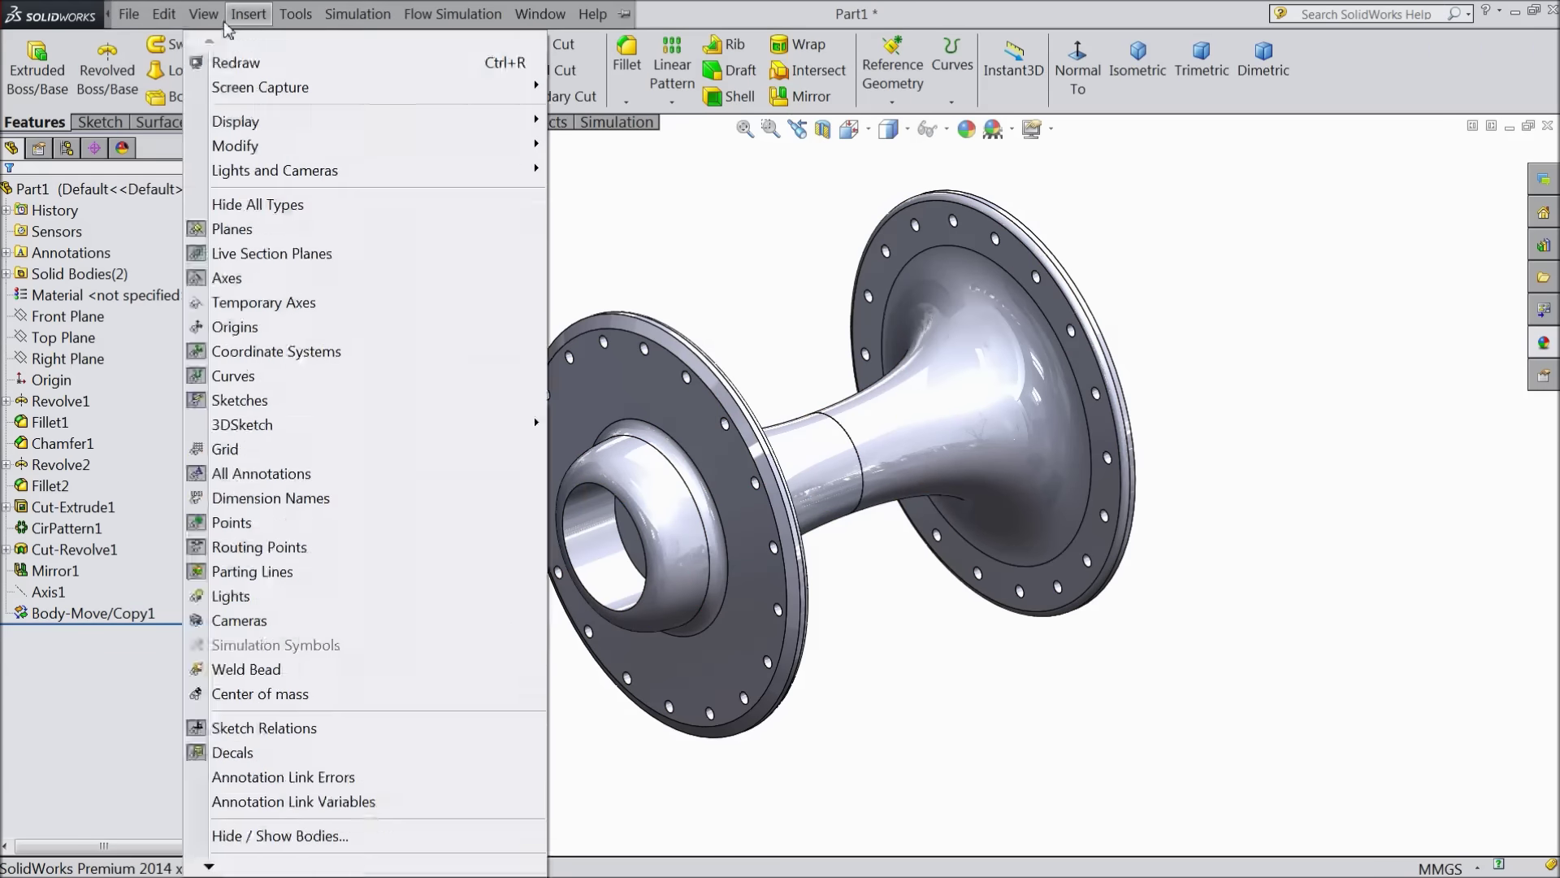
mouse_move(249, 14)
mouse_move(337, 94)
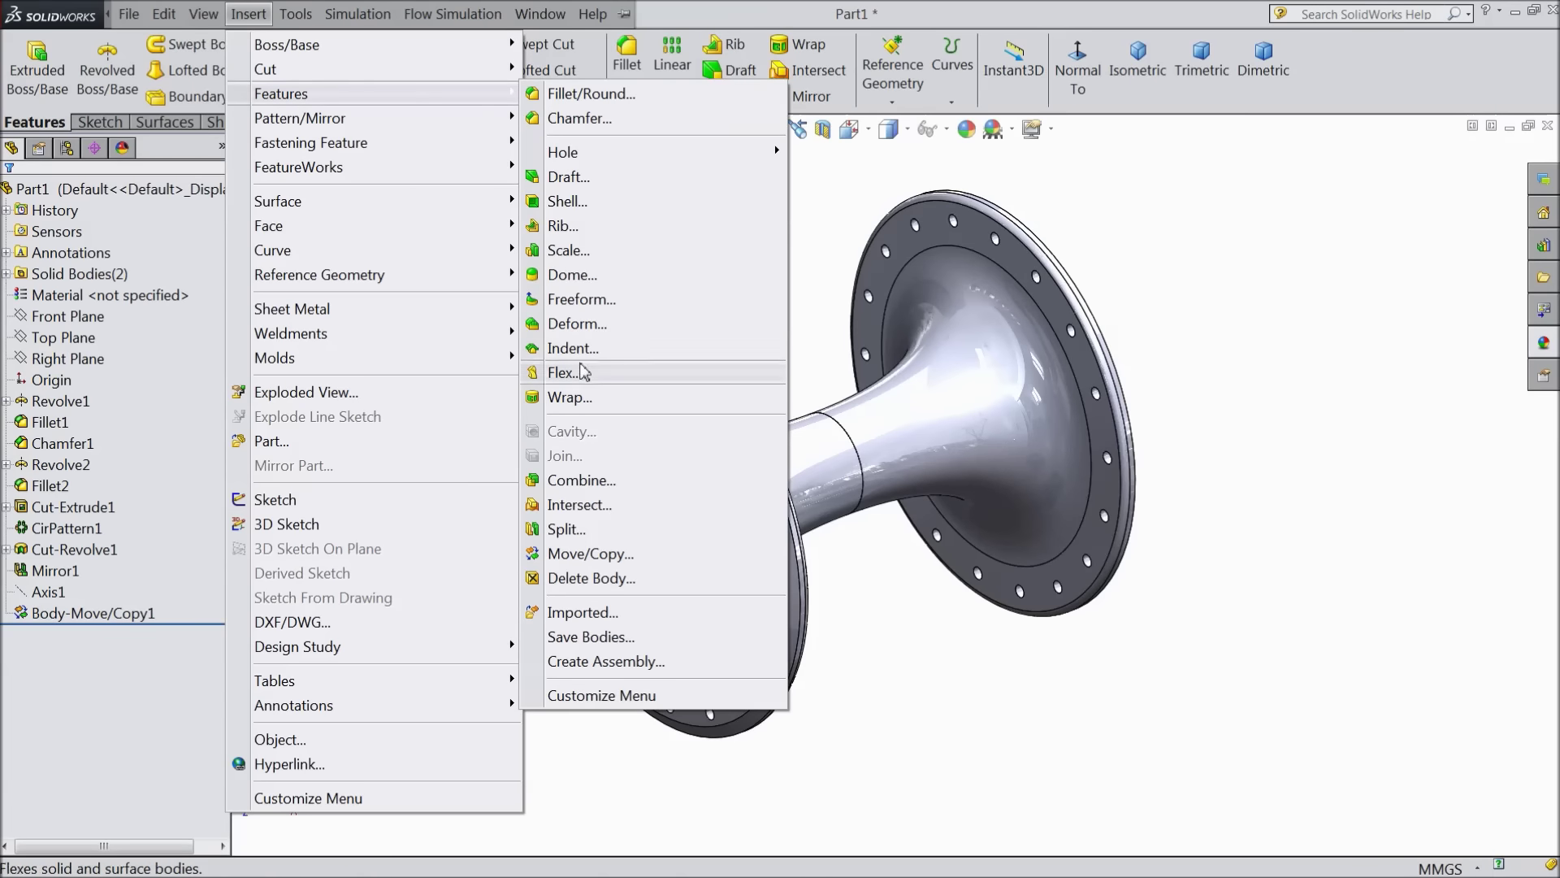
click(581, 481)
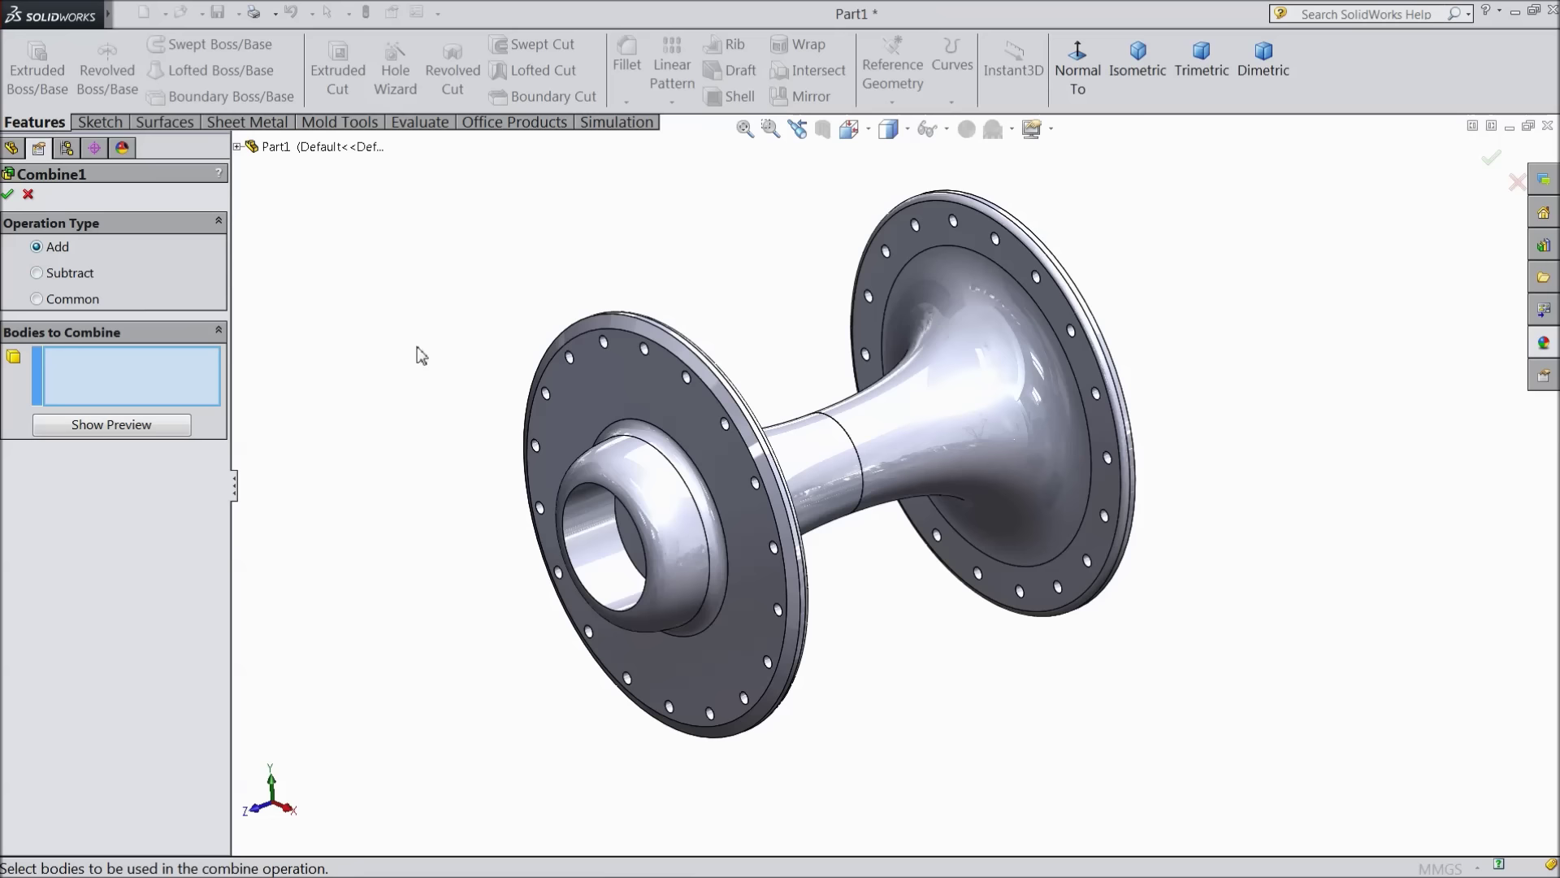
click(912, 443)
click(710, 457)
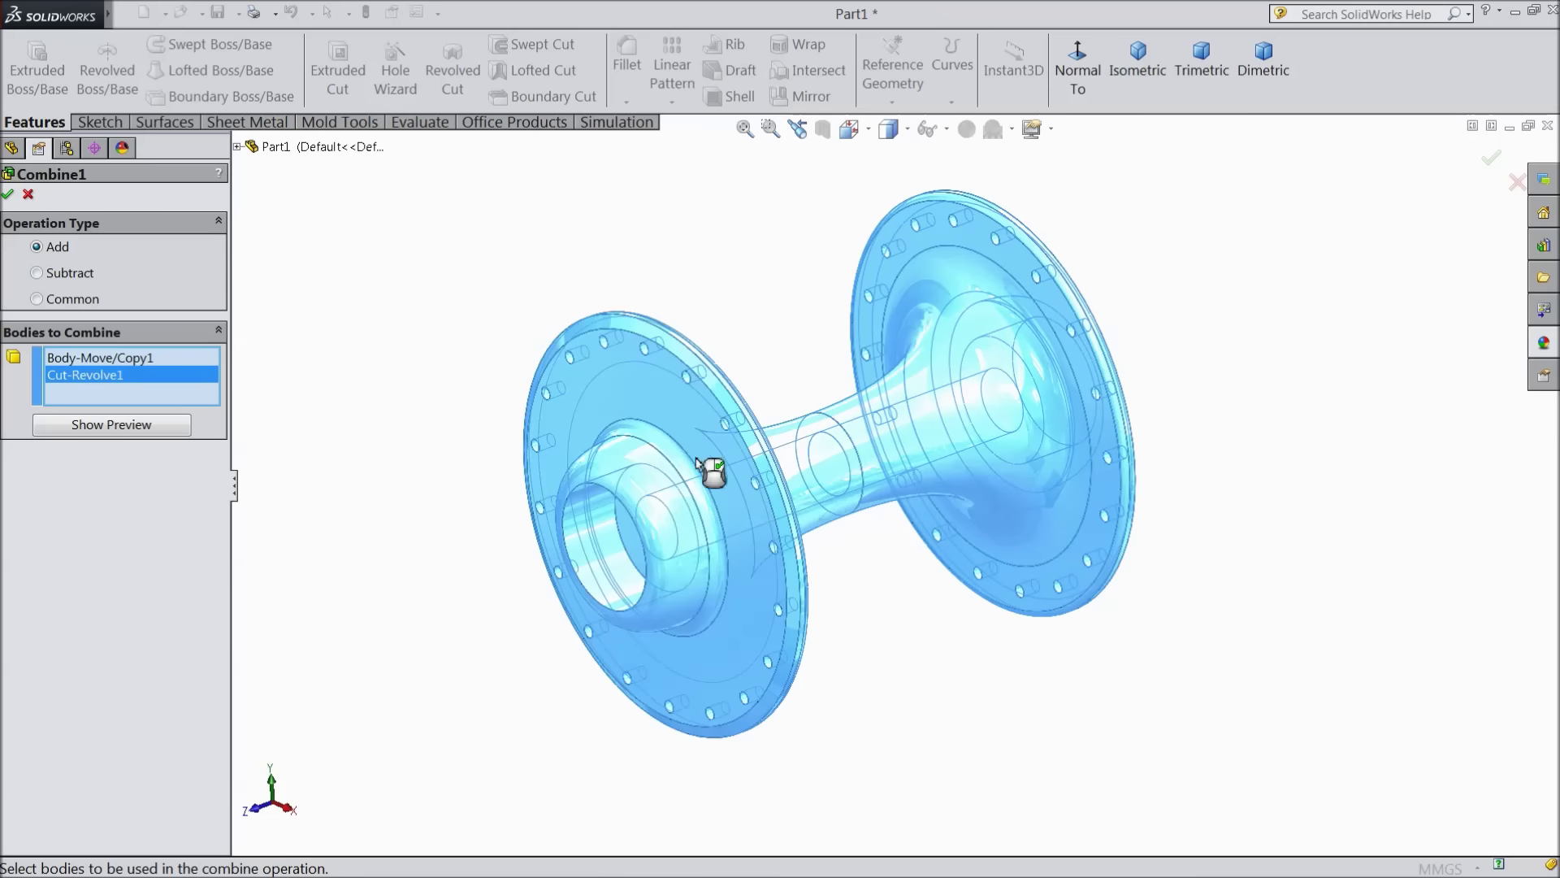
click(10, 195)
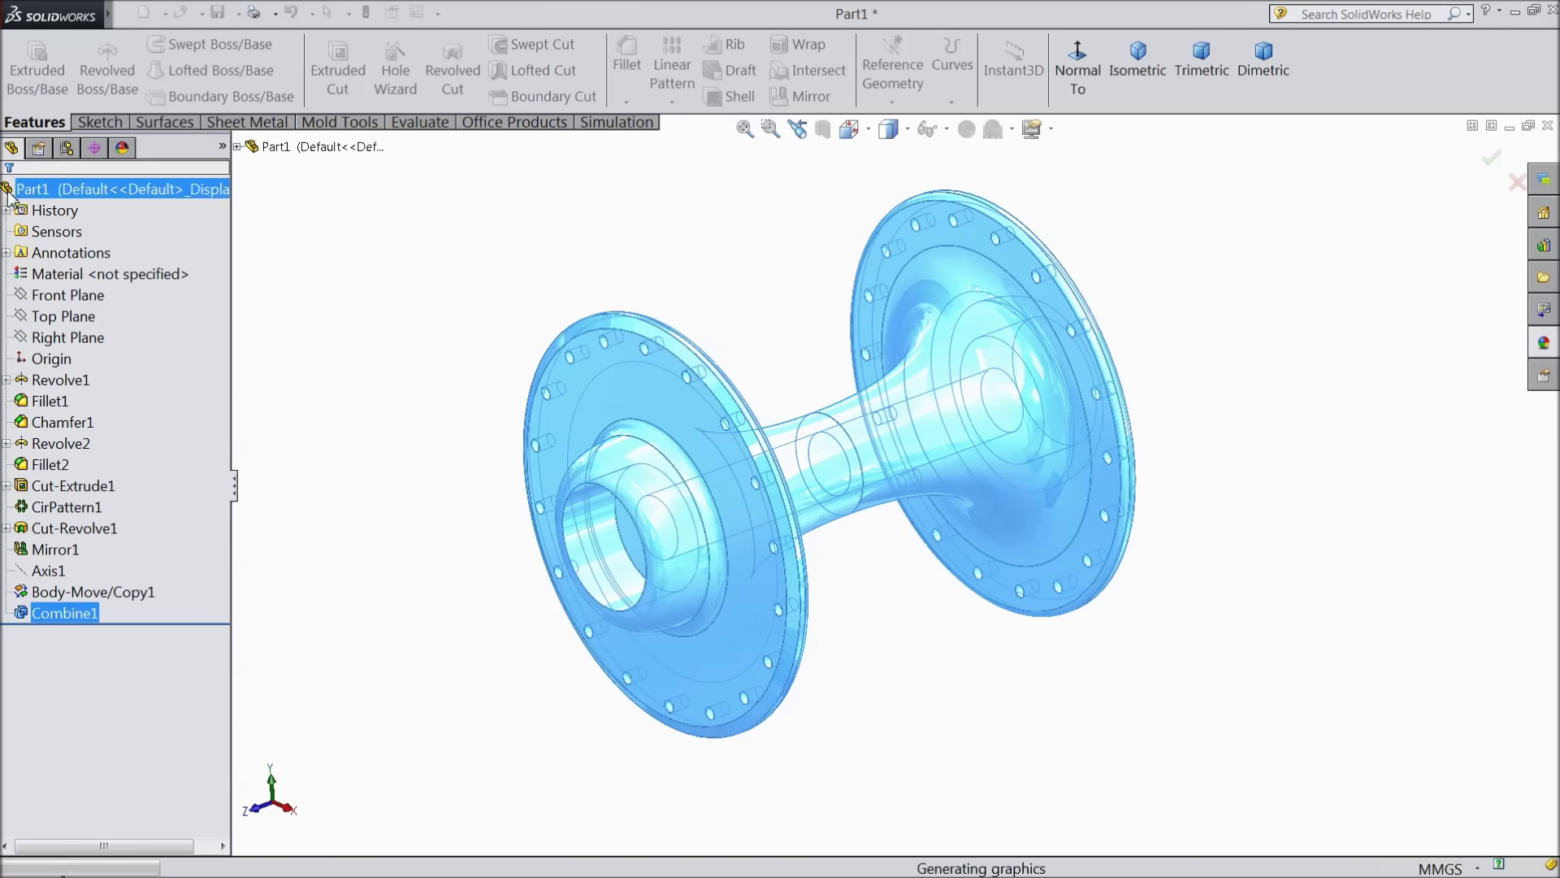
Try a chamfer on the spool's neck face, cancel it, and orbit the part
click(742, 456)
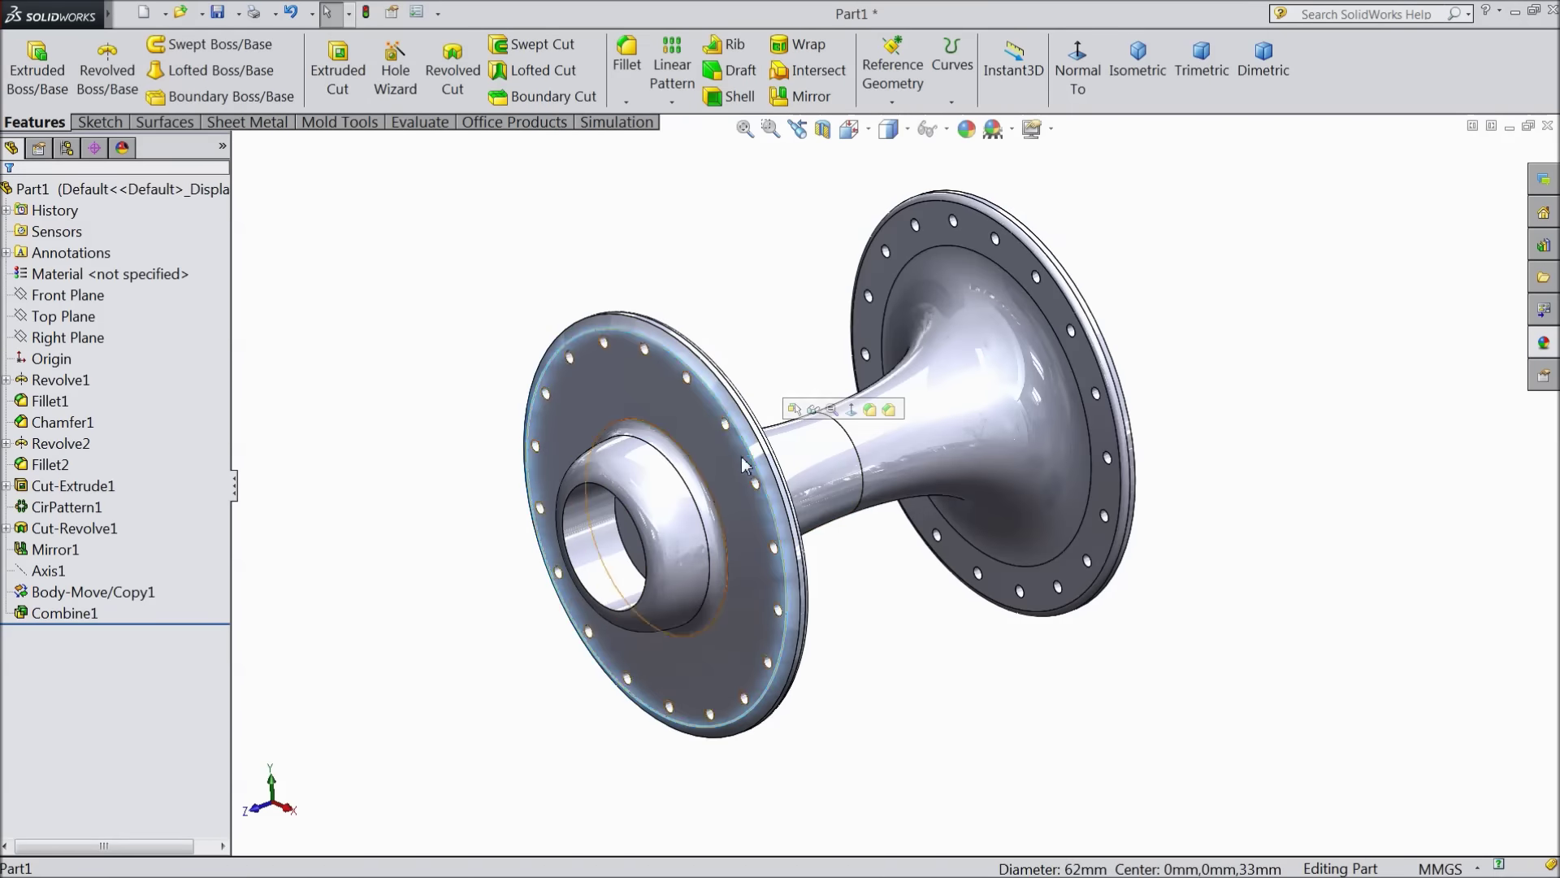
click(837, 452)
click(981, 406)
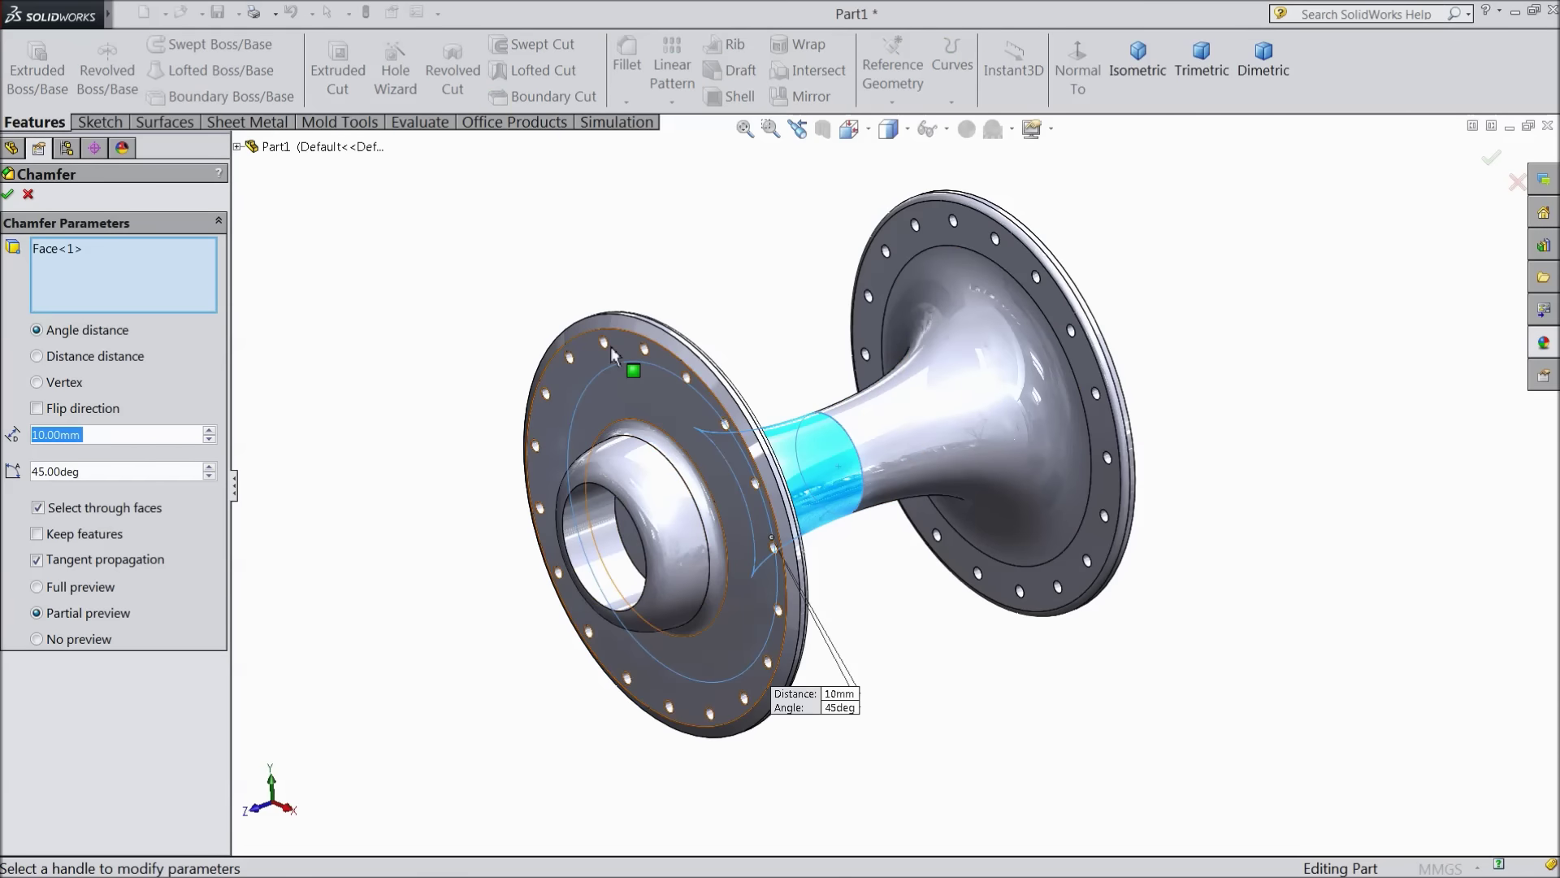
click(27, 196)
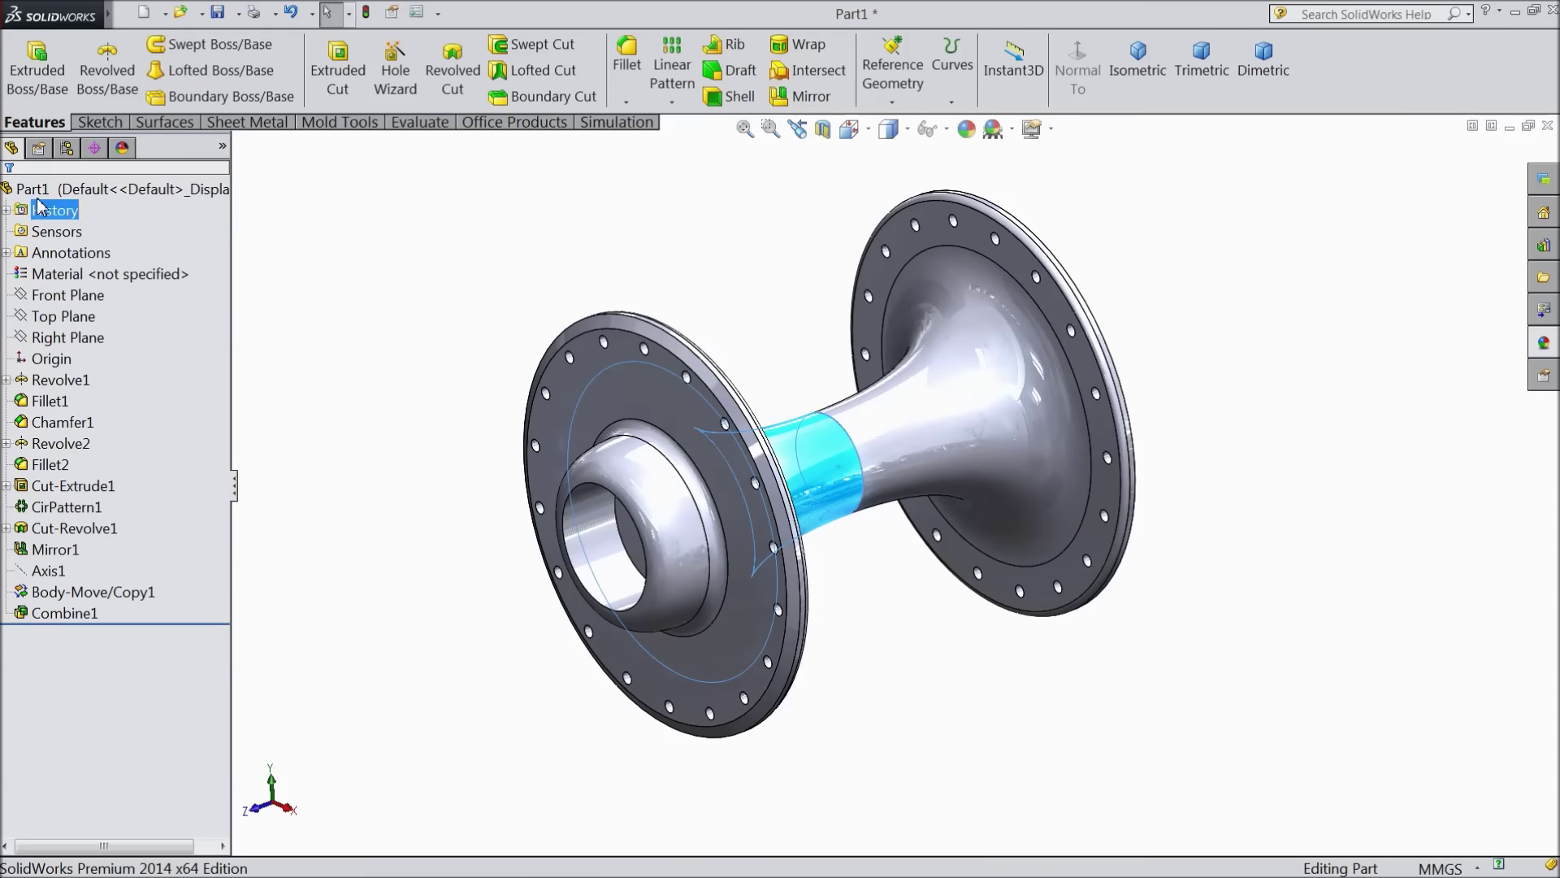
middle_drag(549, 320, 586, 303)
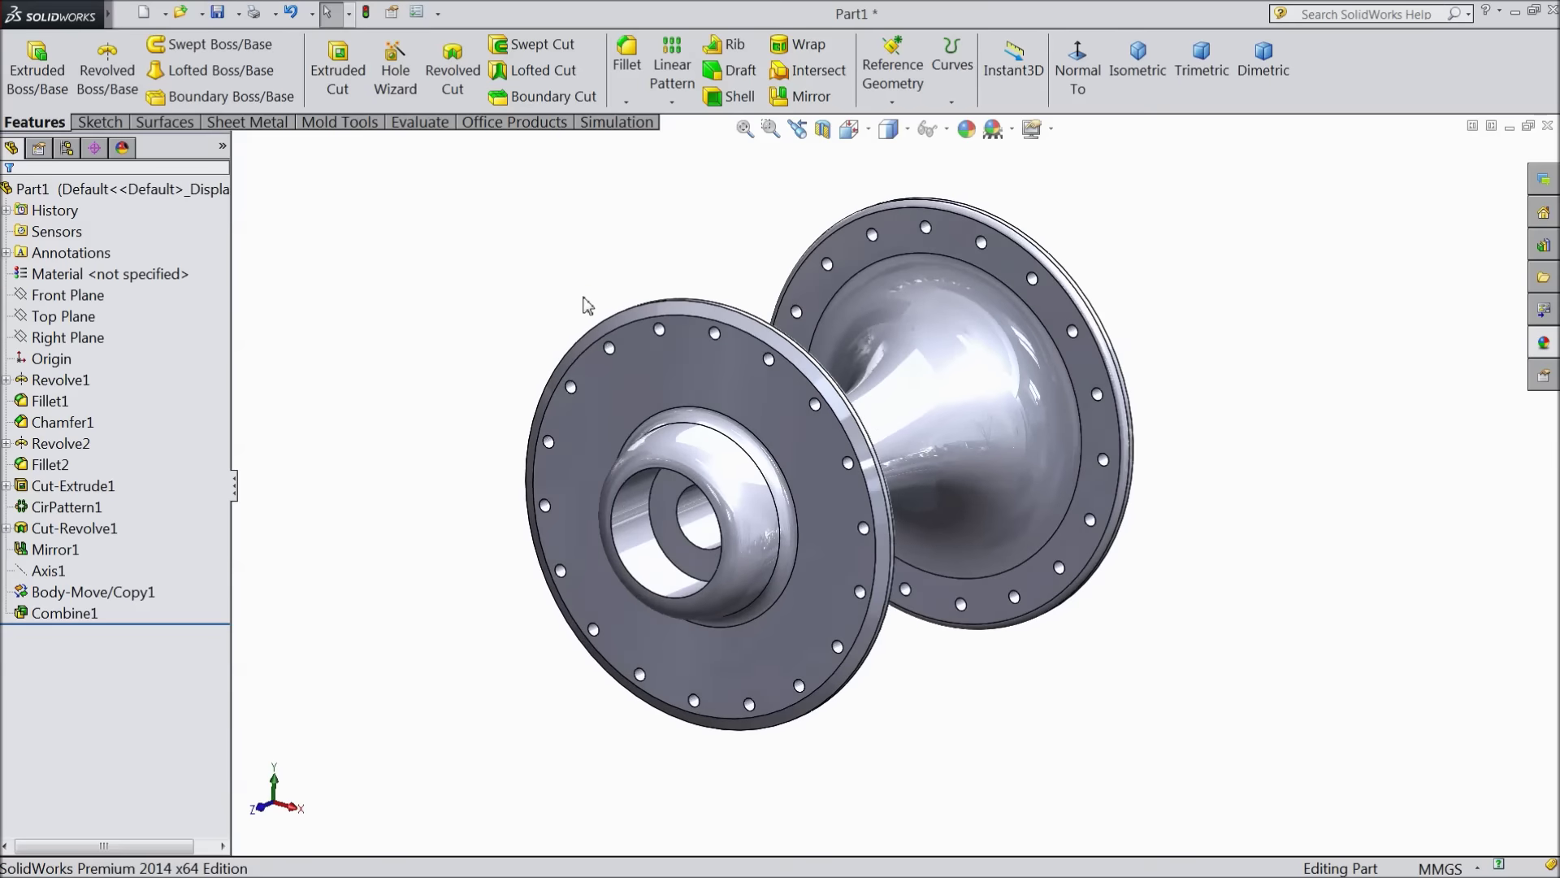
Apply the polished steel metal appearance to Part1, briefly trying chromium plate first
click(123, 195)
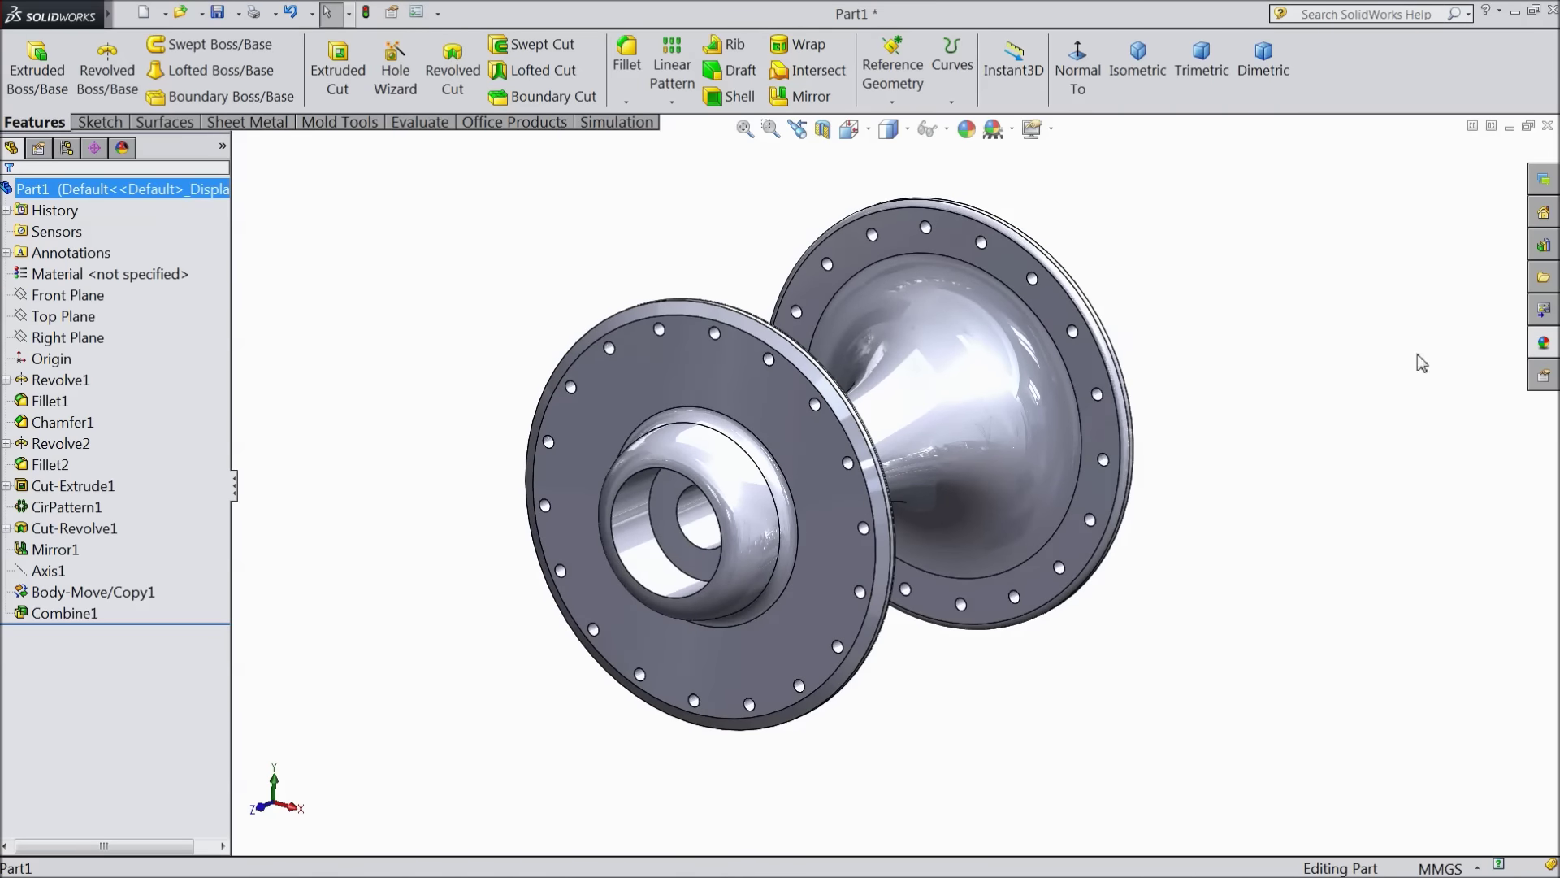
click(1545, 348)
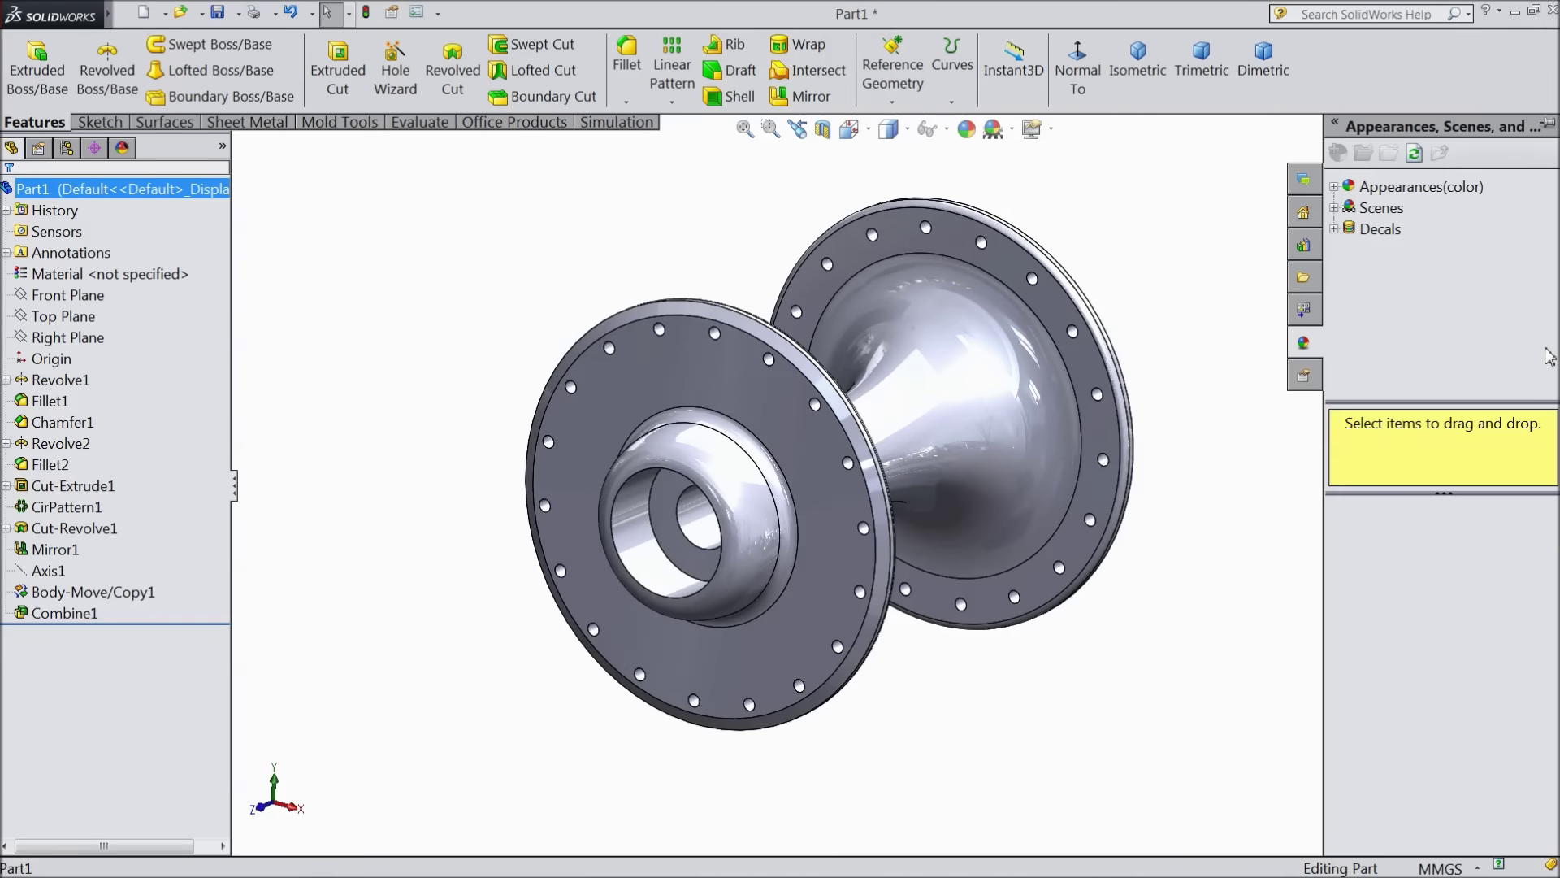
click(1334, 188)
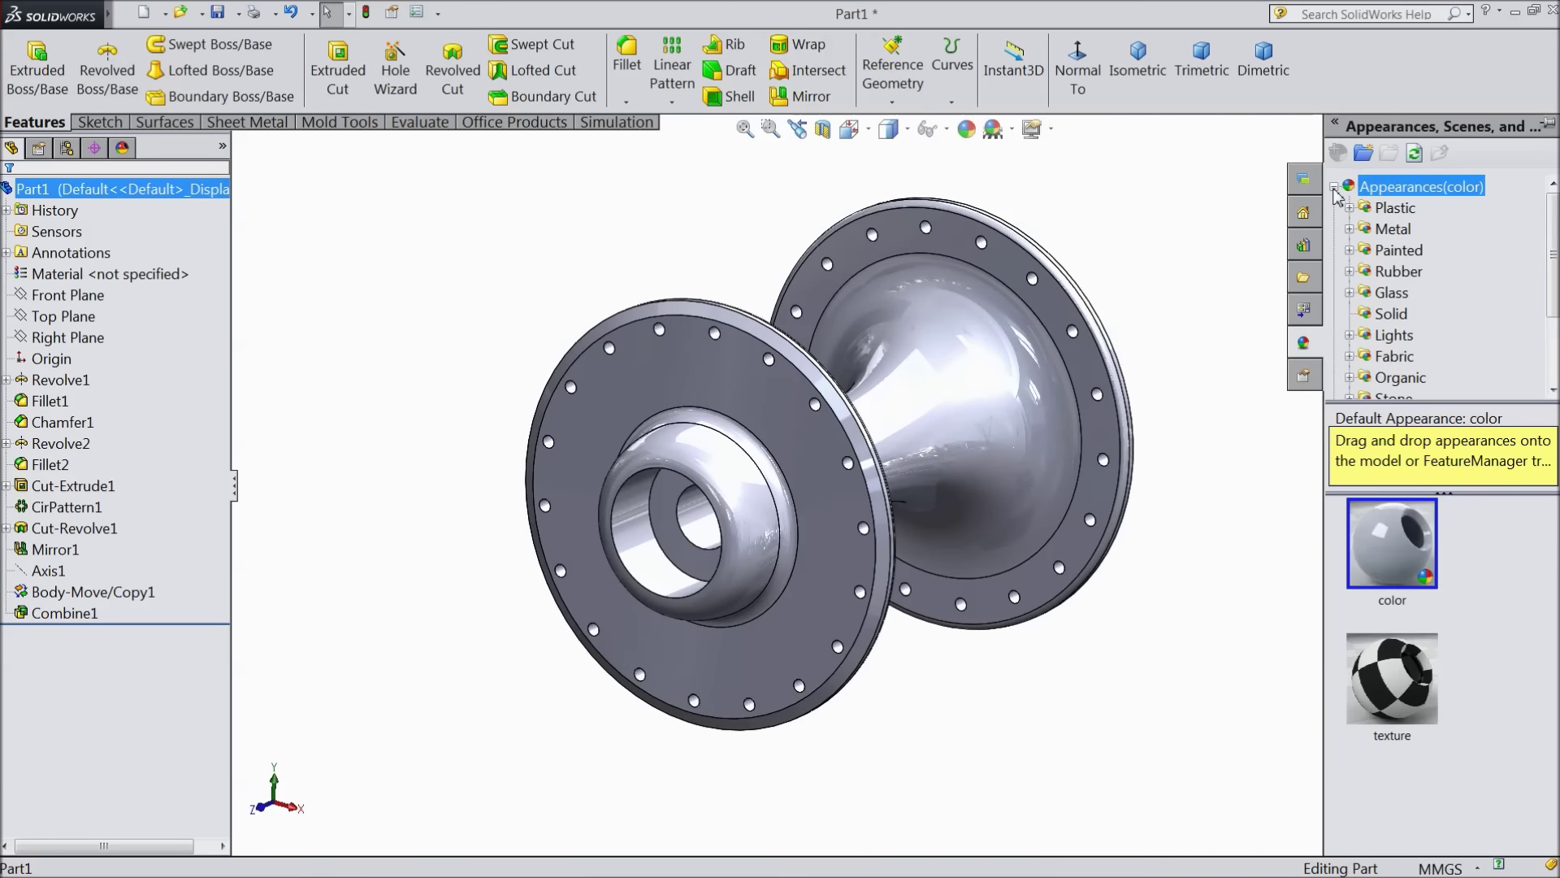
click(1386, 229)
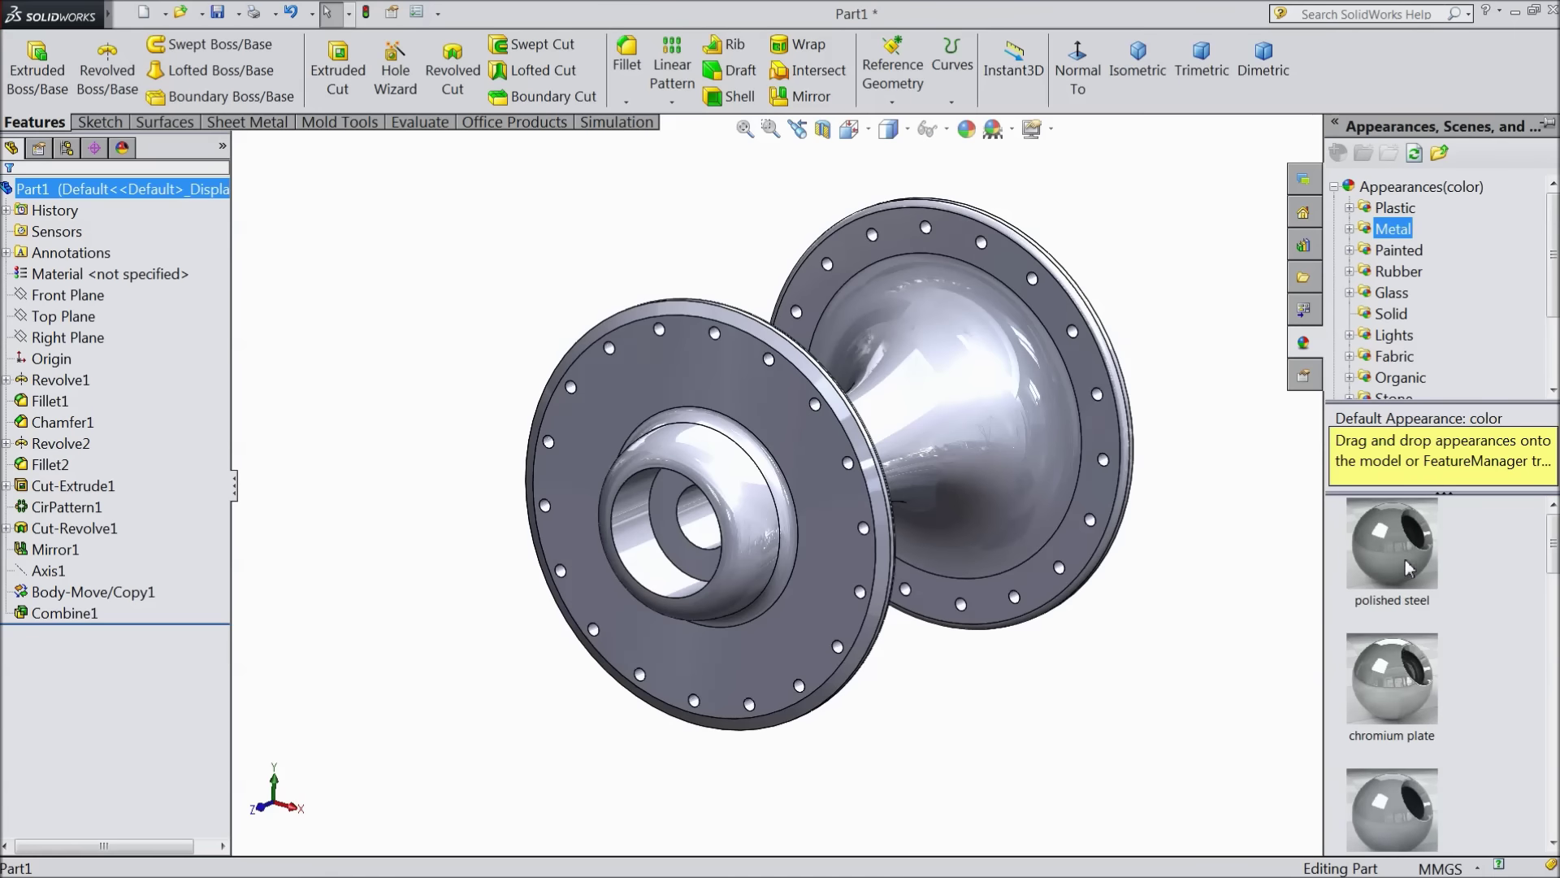
double_click(1409, 569)
middle_drag(1272, 450, 1230, 428)
double_click(1408, 715)
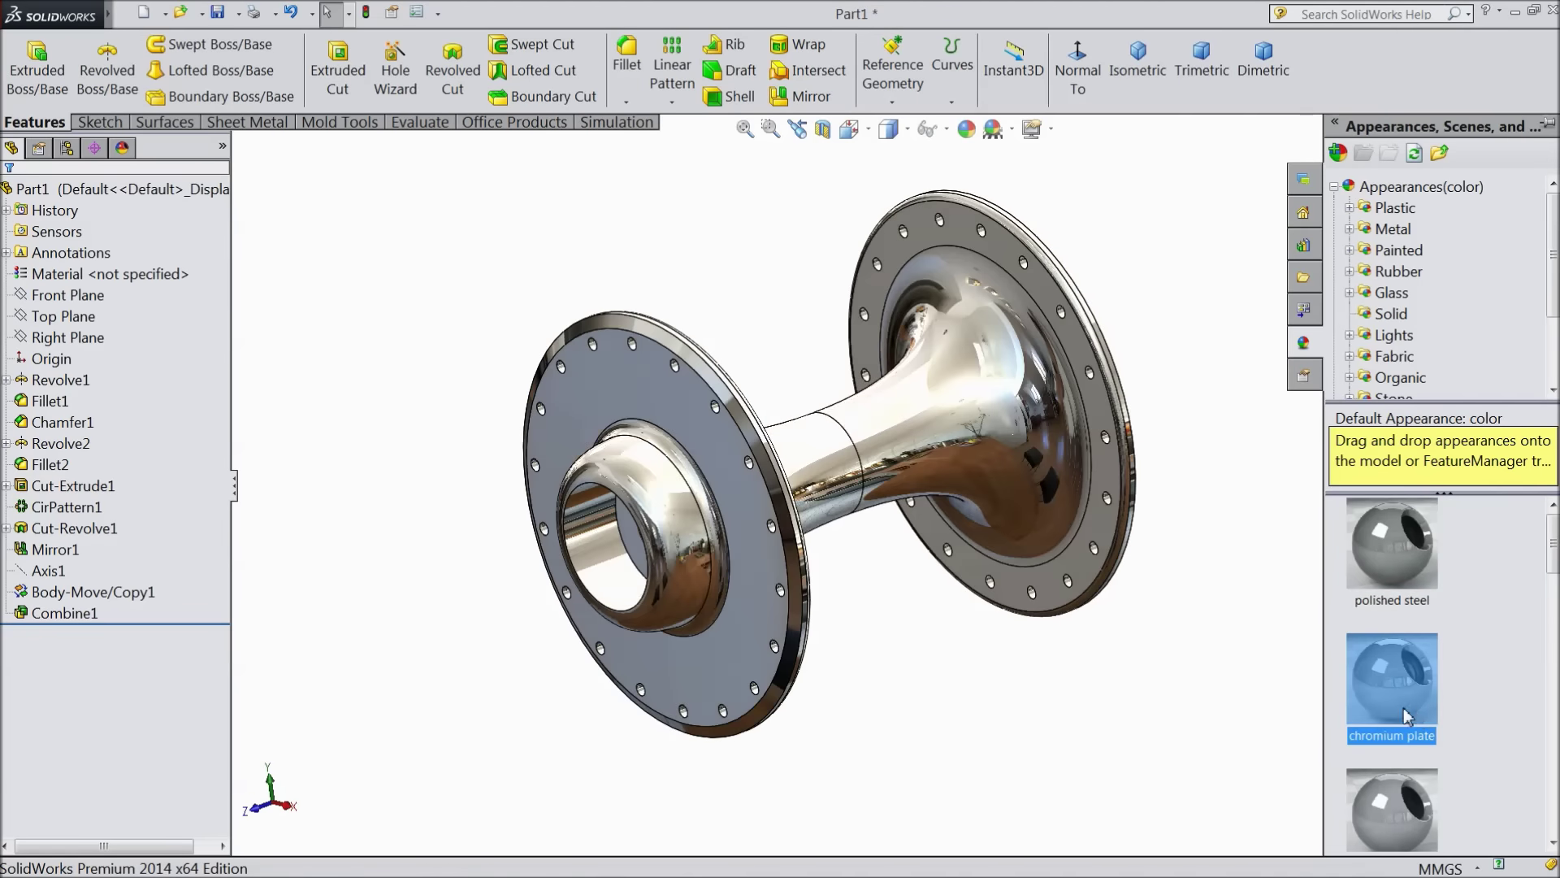
middle_drag(1230, 559, 1221, 507)
double_click(1407, 567)
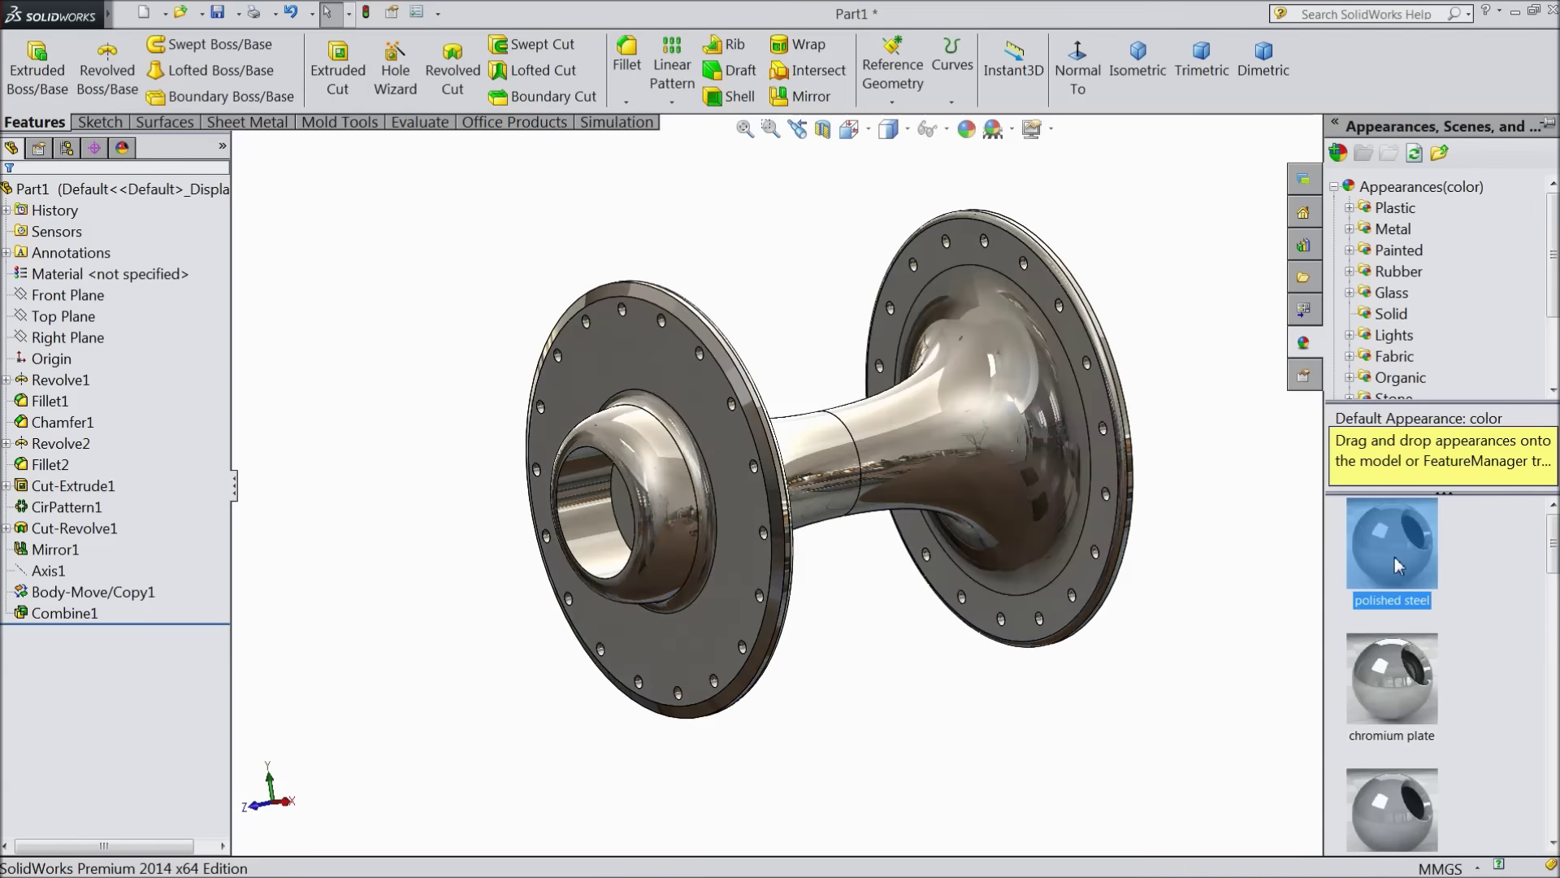
scroll(955, 479, down, 2)
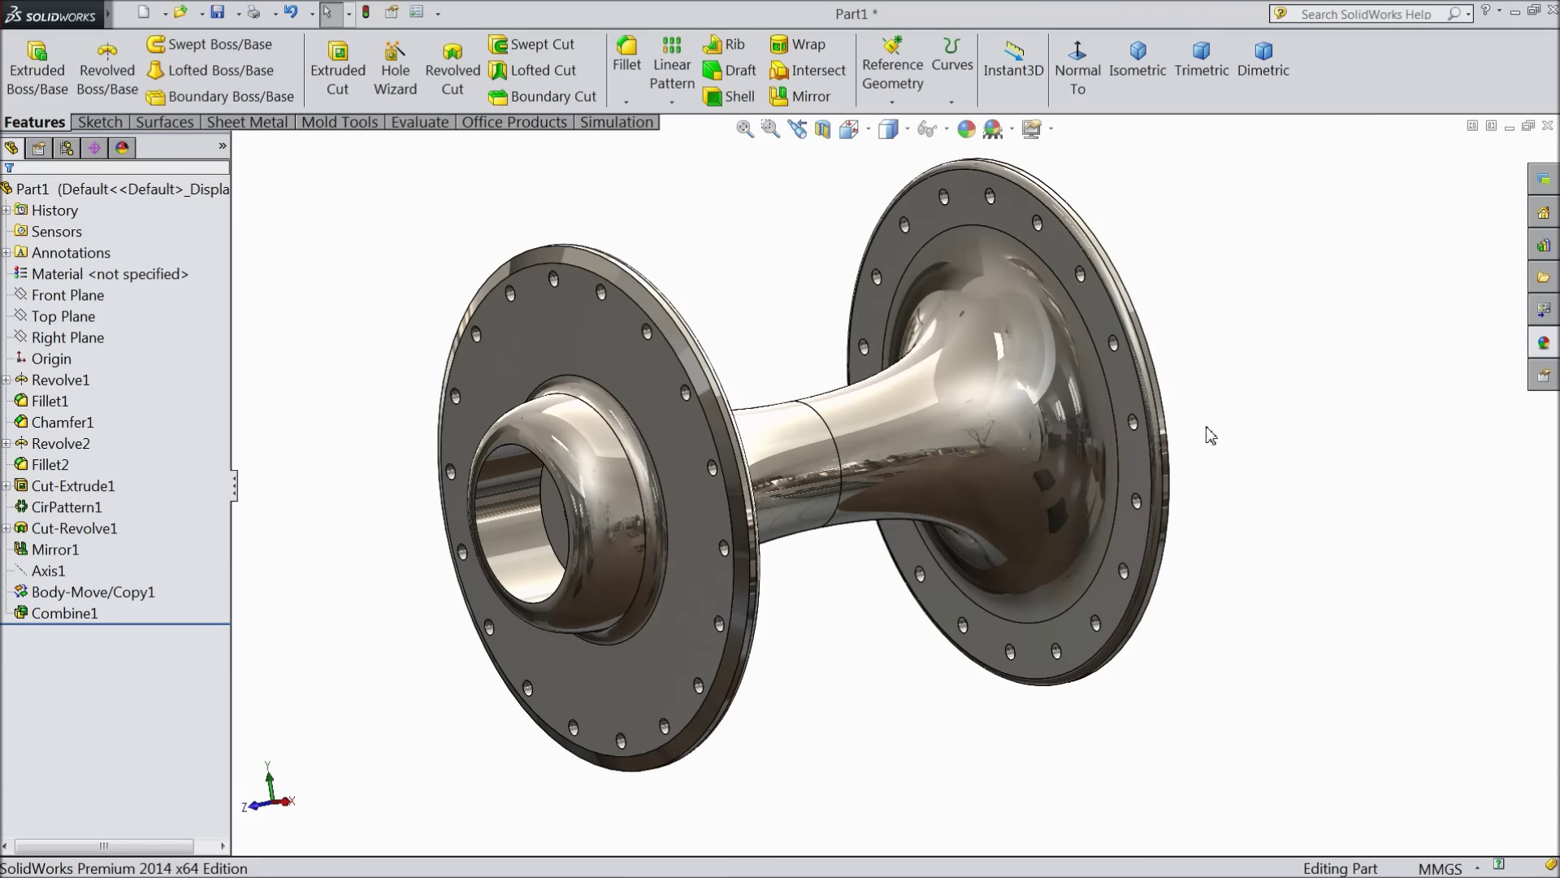
mouse_move(1236, 431)
middle_down()
mouse_move(1295, 449)
mouse_move(1256, 422)
middle_up()
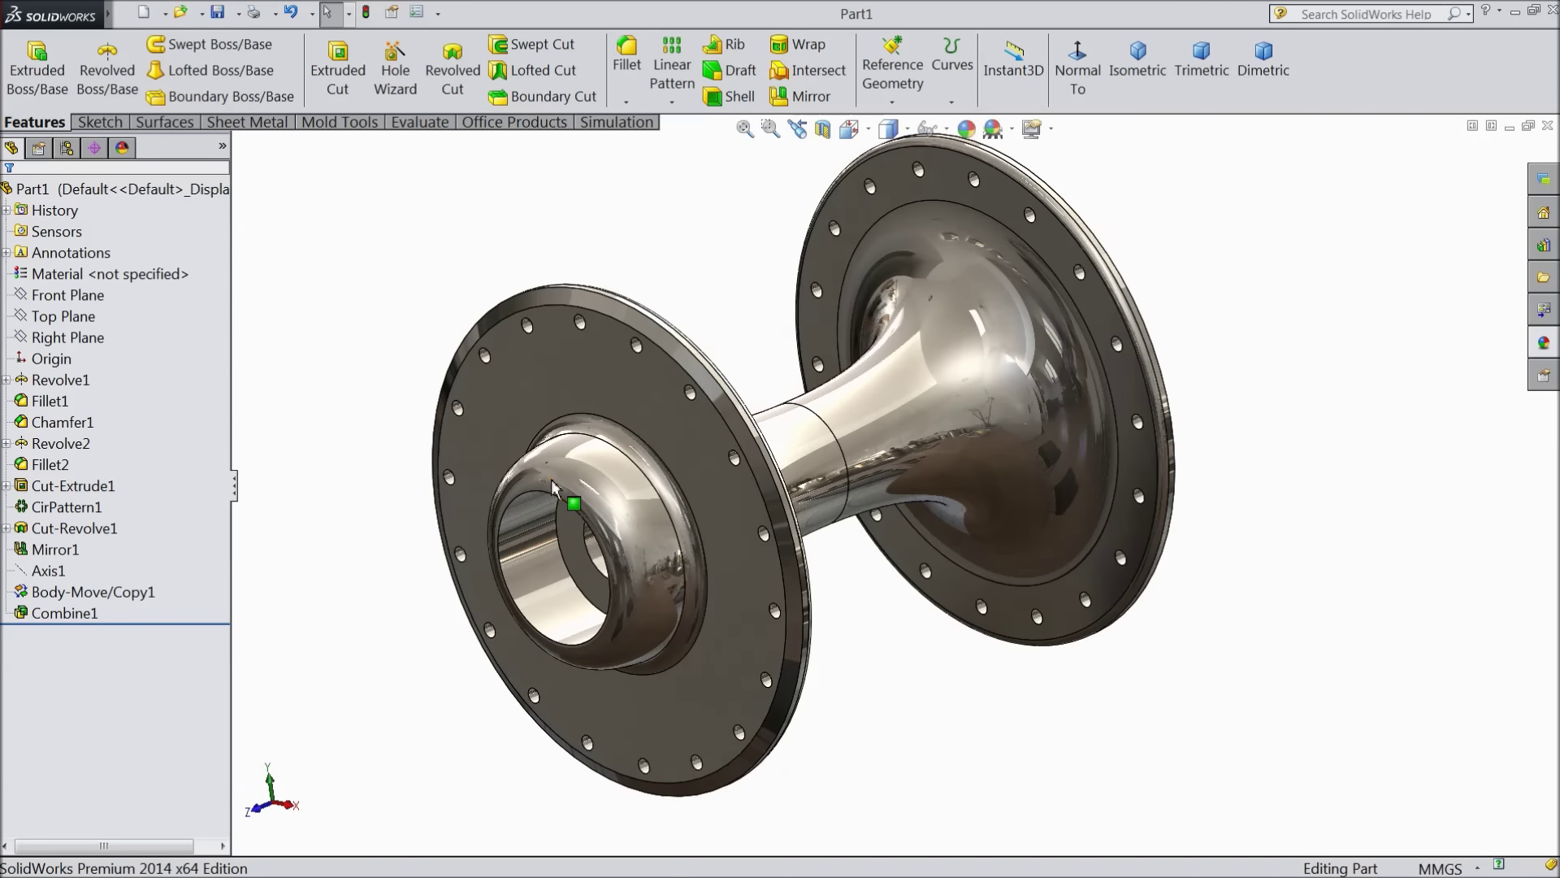
middle_drag(1310, 432, 1295, 397)
key(Escape)
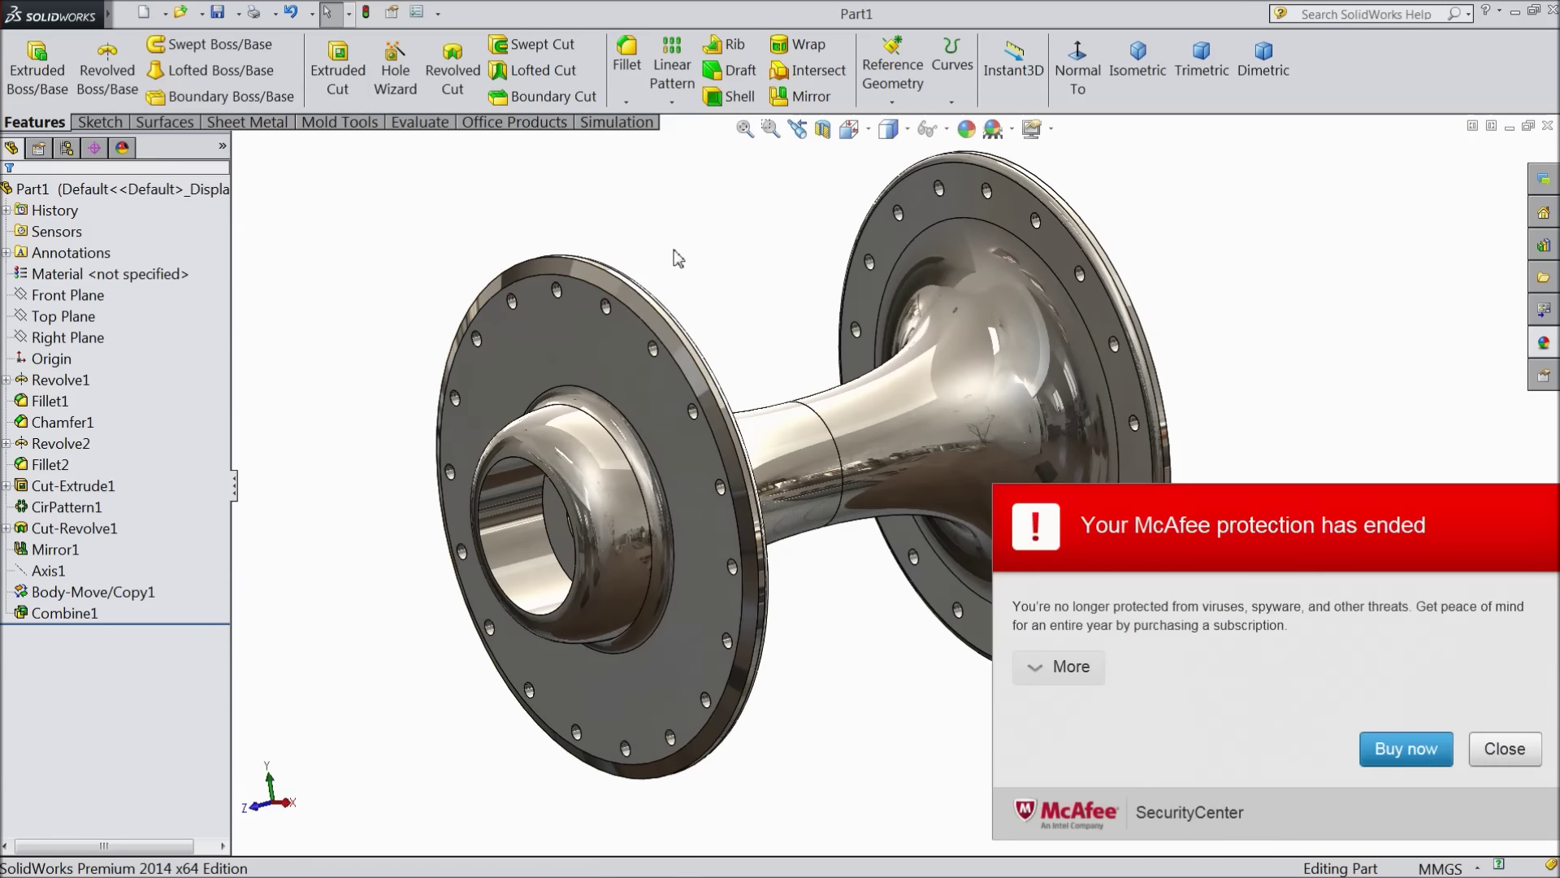
click(1492, 753)
scroll(951, 487, up, 3)
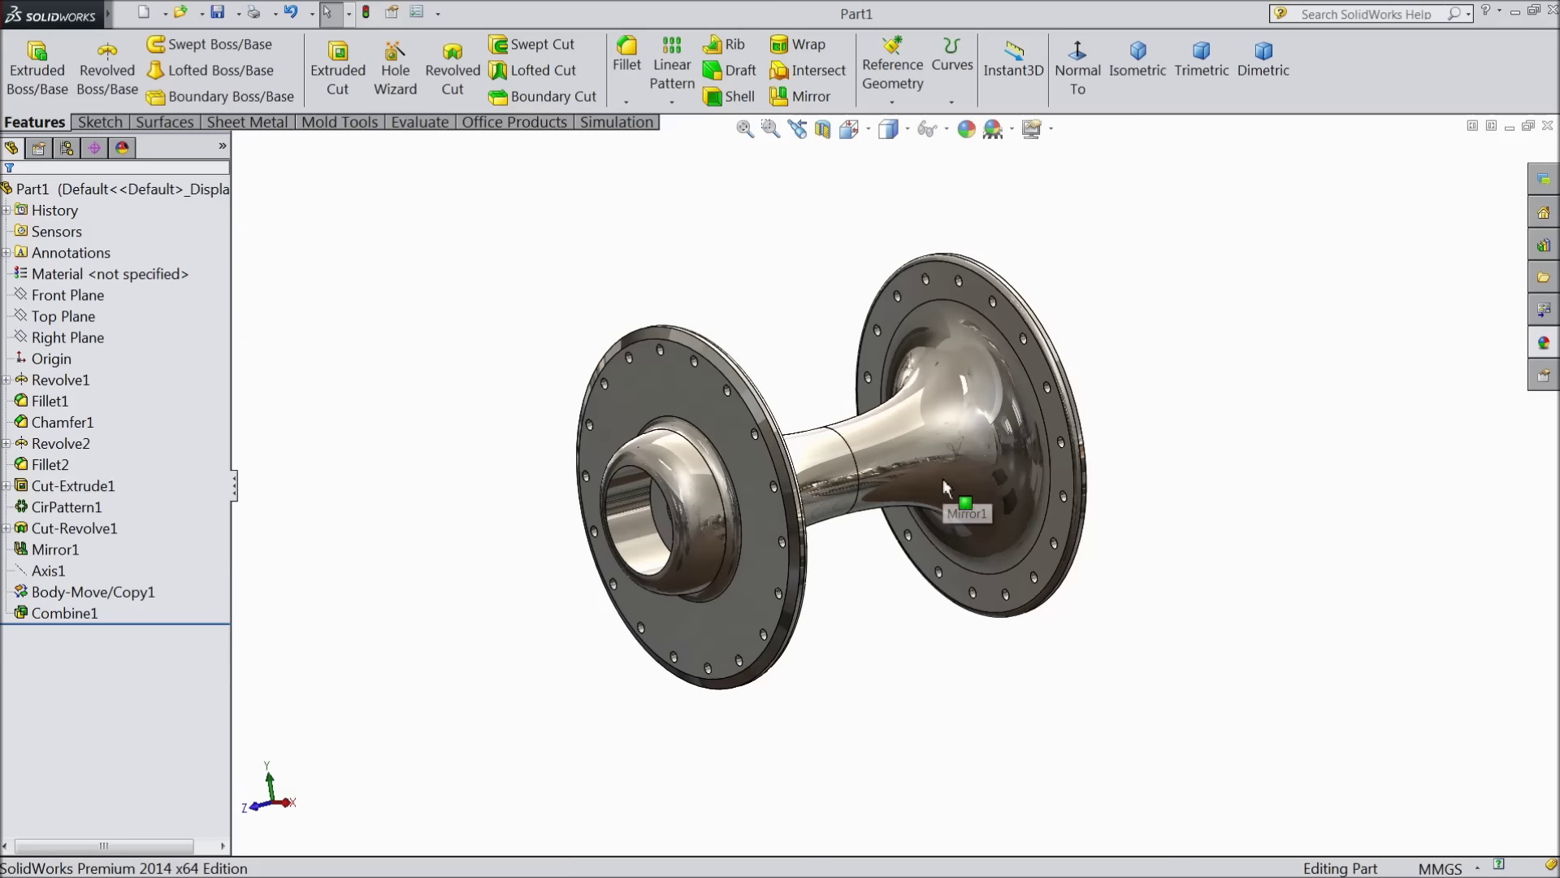
middle_drag(947, 409, 1102, 442)
middle_drag(1139, 334, 802, 615)
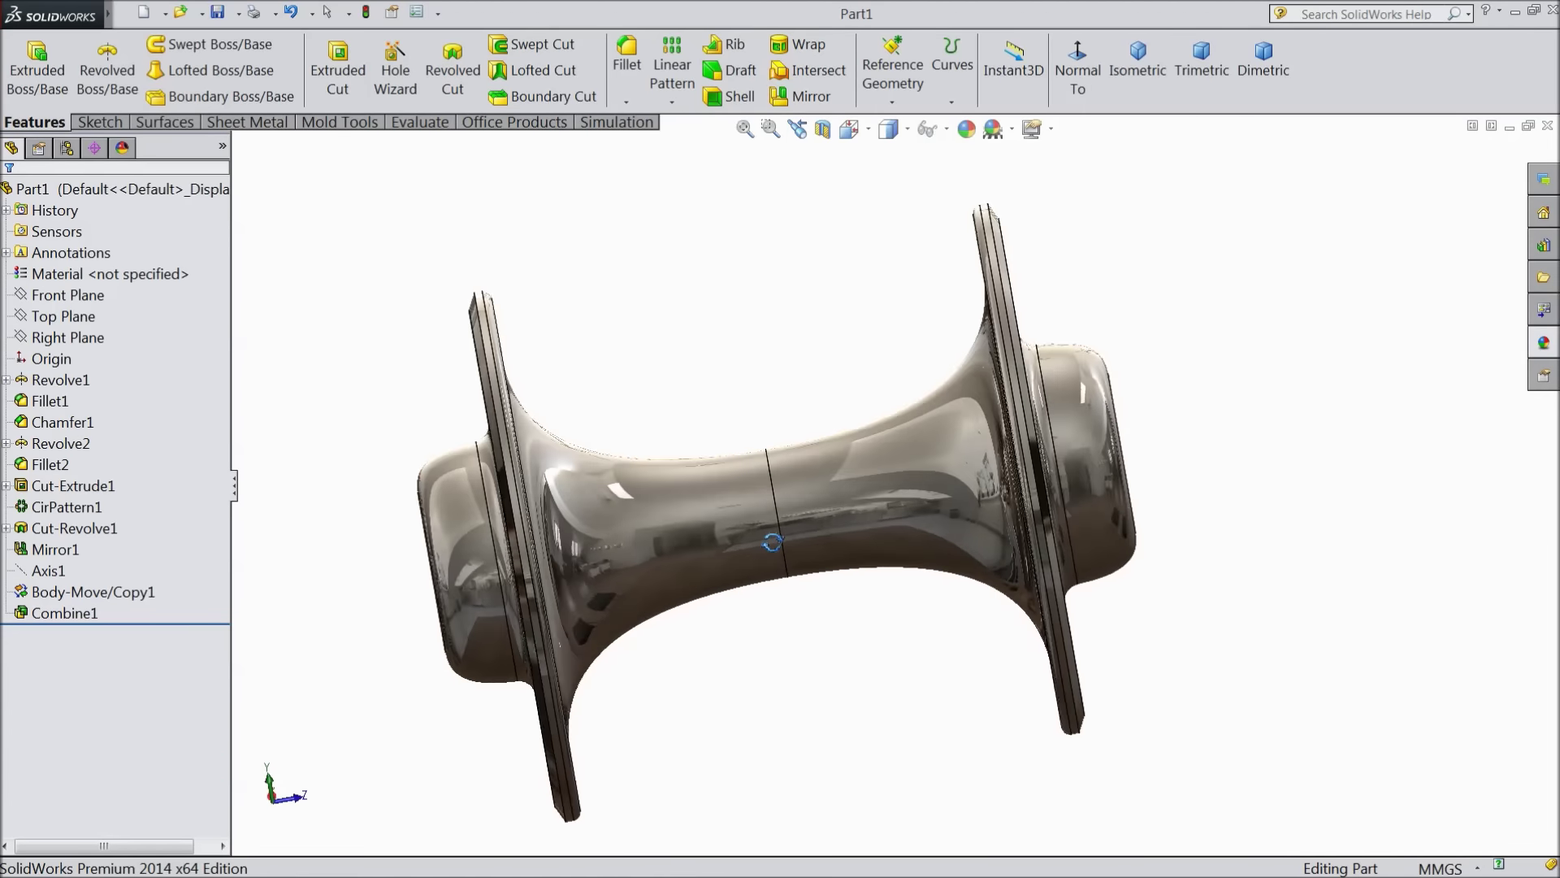
middle_drag(772, 542, 1211, 507)
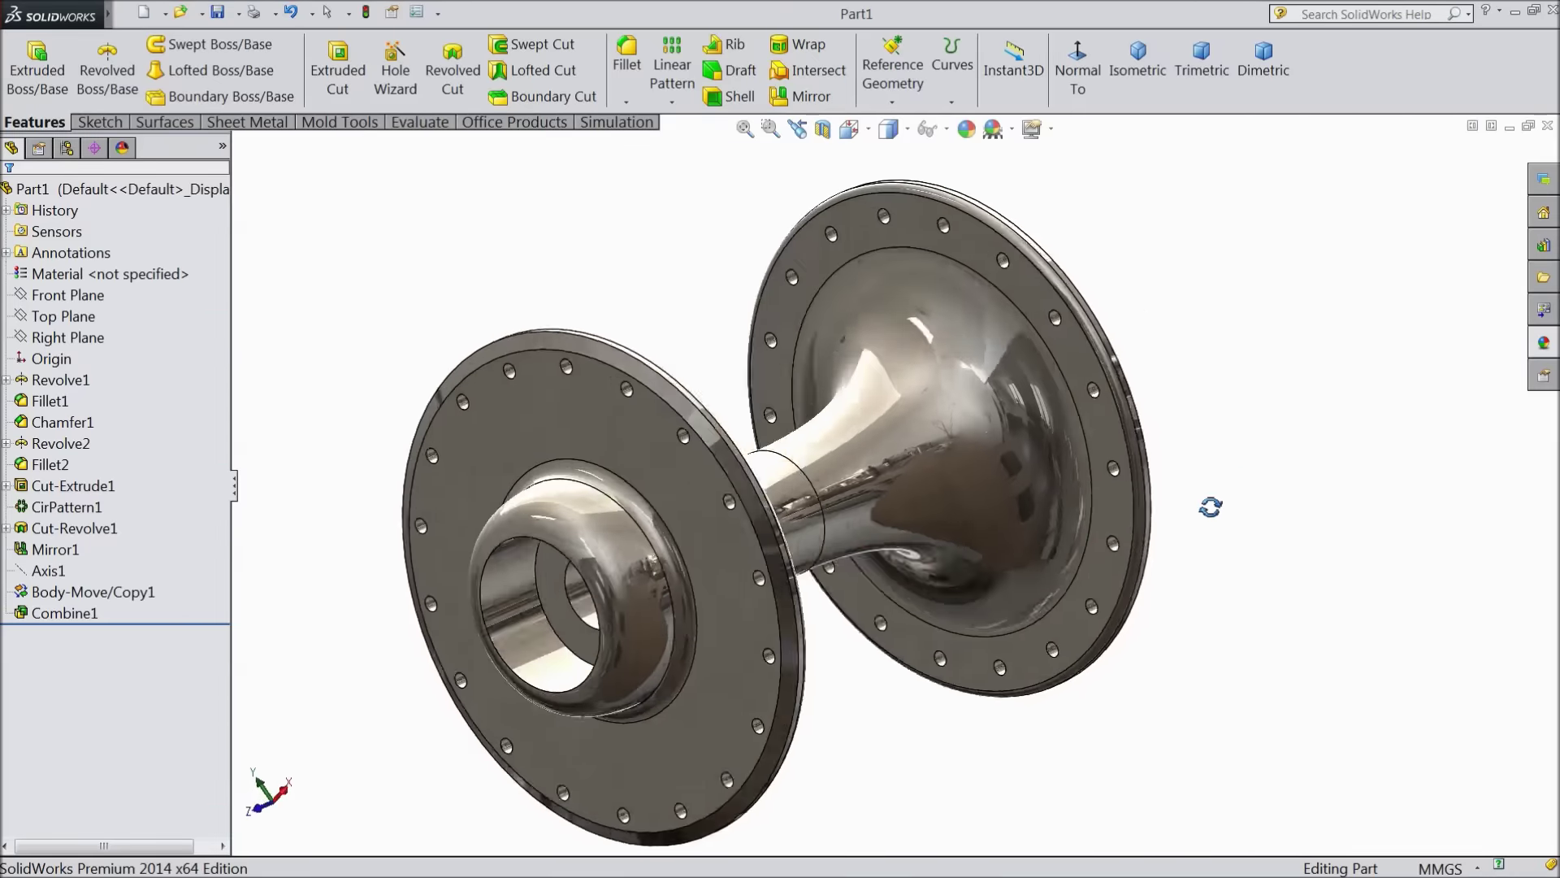